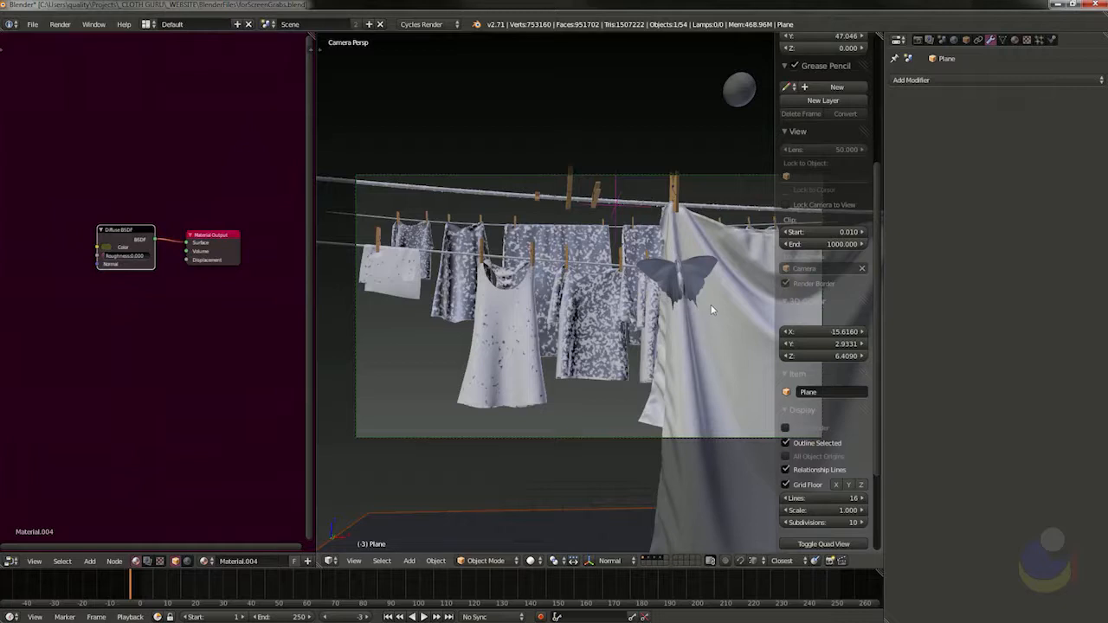
- Select the large front sheet hanging on the line and enlarge the node editor to show its material nodes
{"action": "key", "text": "n"}
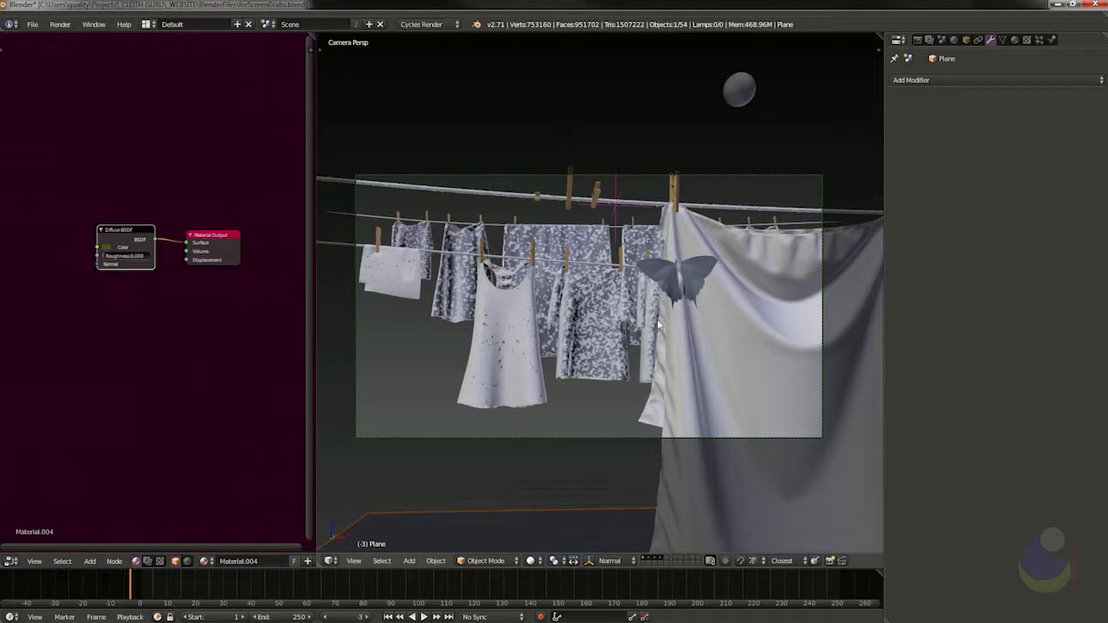
{"action": "right_click", "coordinate": [746, 316]}
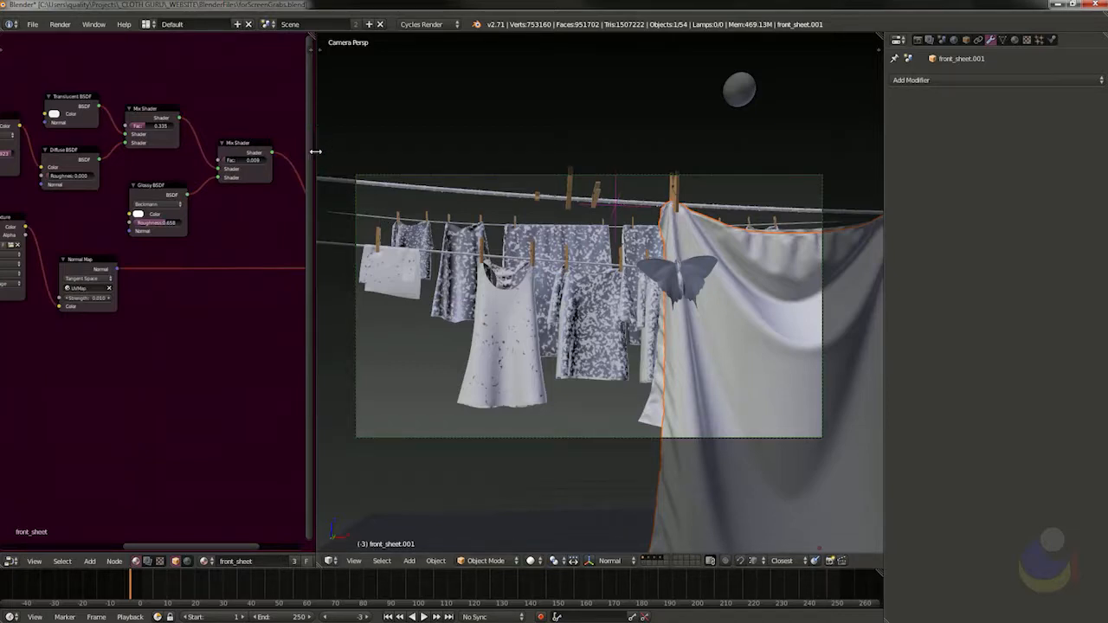
{"action": "left_click_drag", "start_coordinate": [316, 151], "coordinate": [543, 171]}
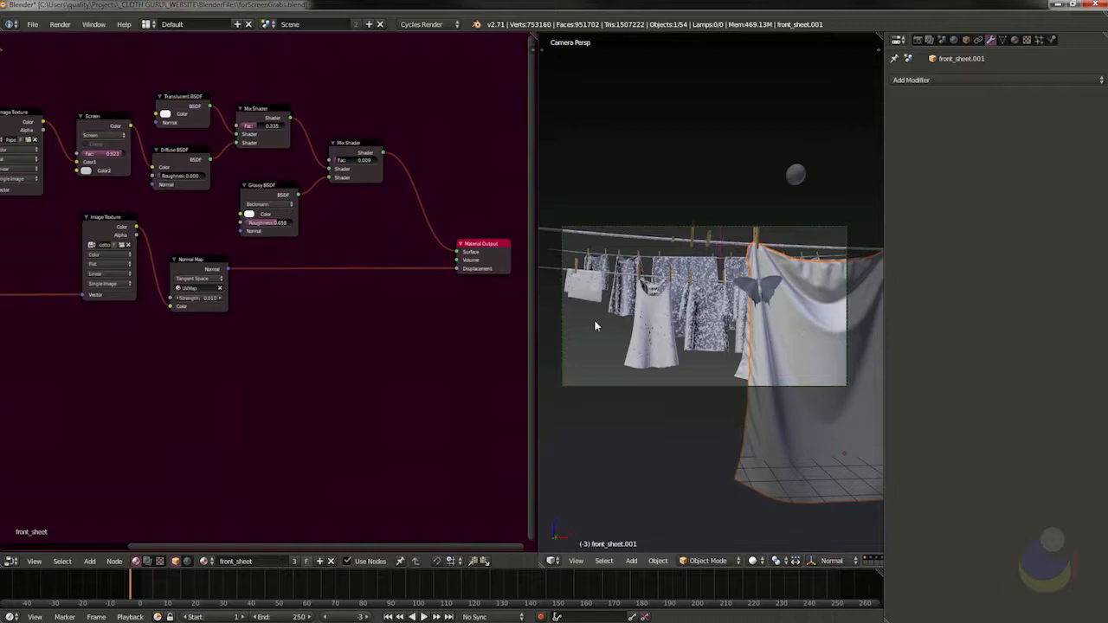
{"action": "middle_click_drag", "start_coordinate": [327, 331], "coordinate": [473, 354]}
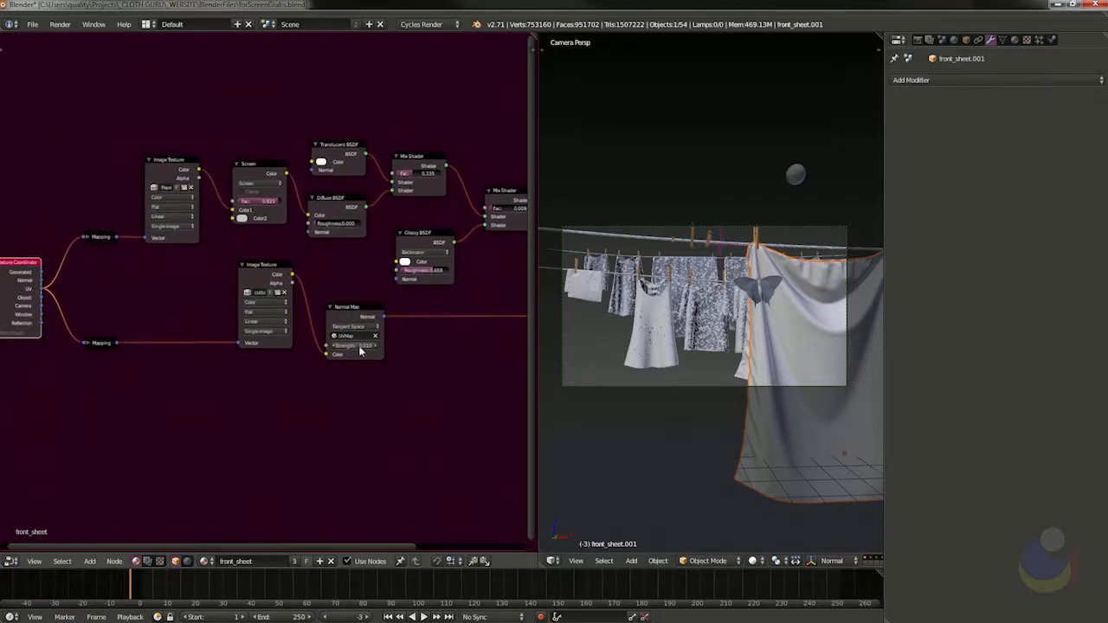
{"action": "middle_click_drag", "start_coordinate": [300, 402], "coordinate": [338, 449]}
{"action": "middle_click_drag", "start_coordinate": [364, 301], "coordinate": [293, 295]}
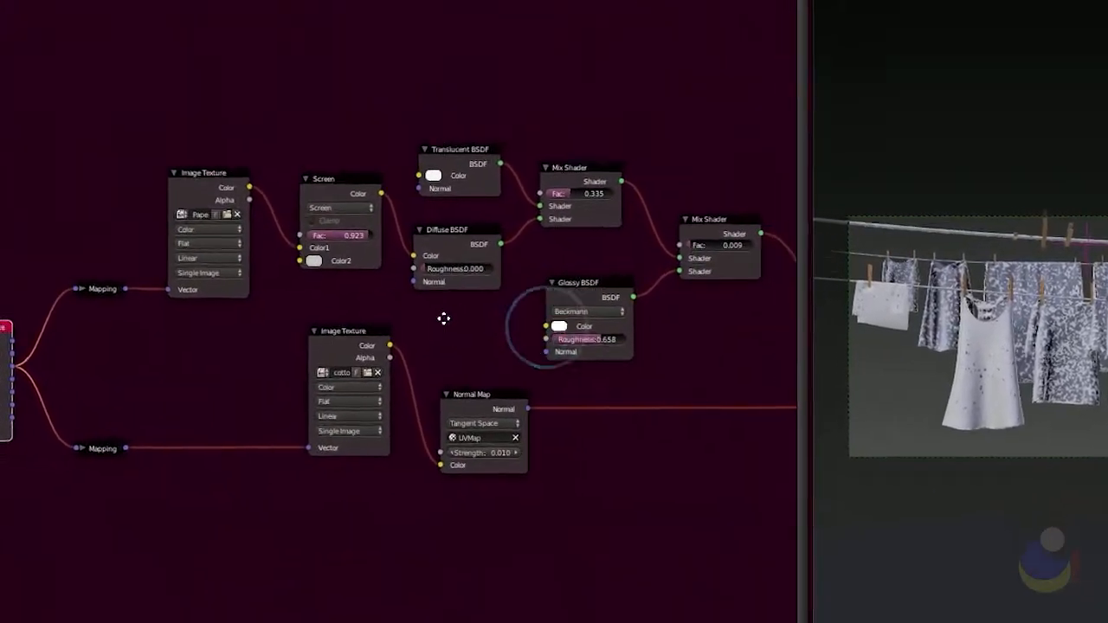
{"action": "middle_click_drag", "start_coordinate": [443, 318], "coordinate": [352, 285]}
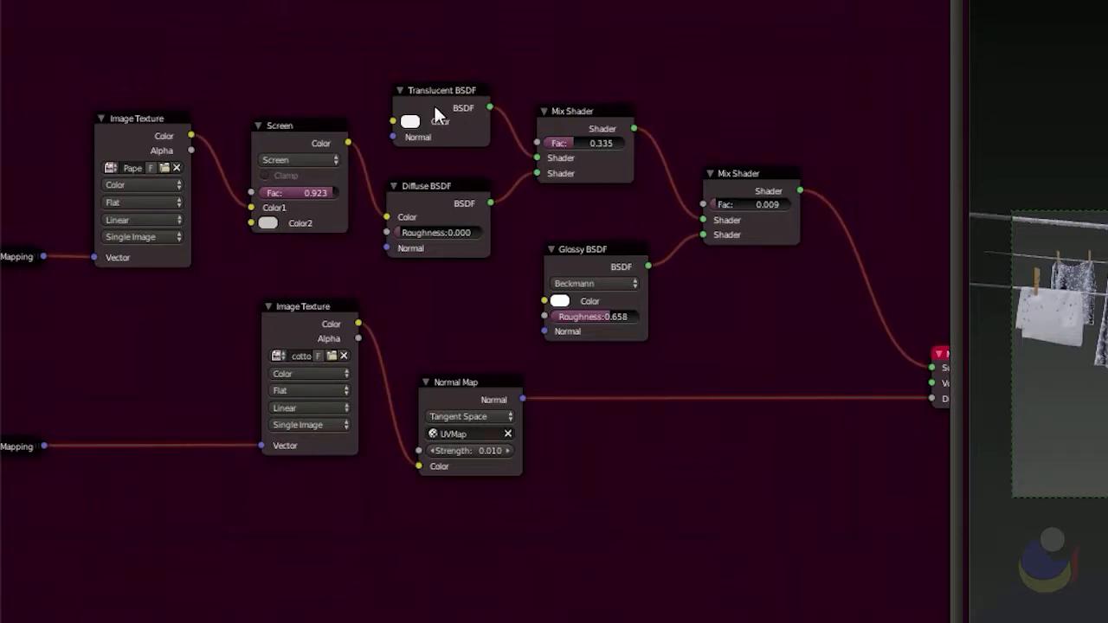
- Rearrange the Translucent BSDF, Diffuse BSDF and their shared Mix Shader by moving each node slightly upward
{"action": "left_click_drag", "start_coordinate": [434, 107], "coordinate": [437, 71]}
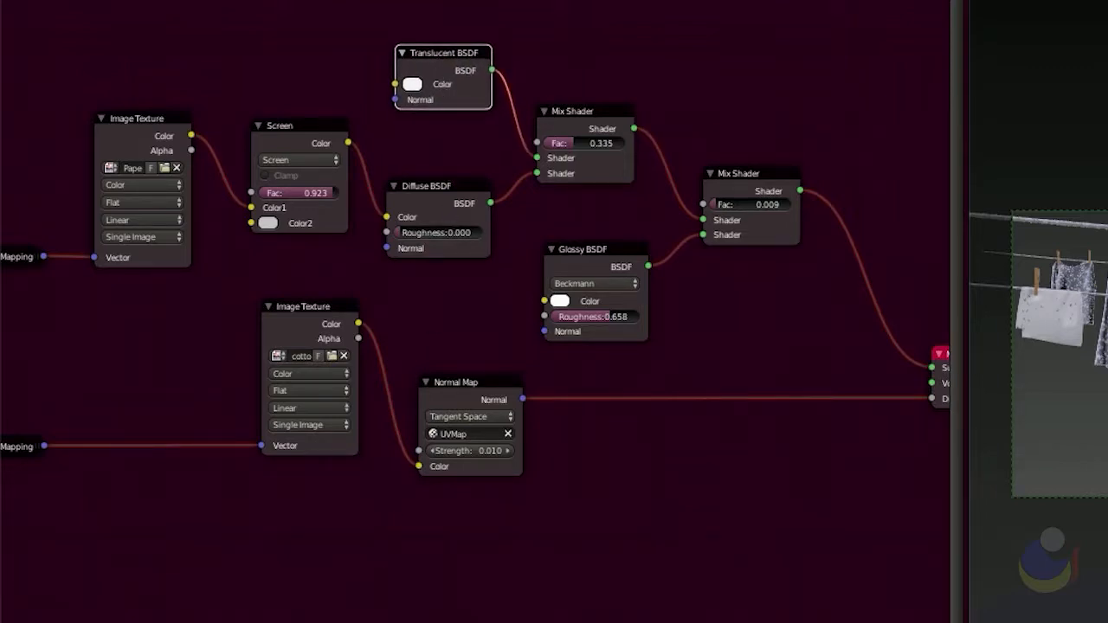
{"action": "key", "text": "shift+a"}
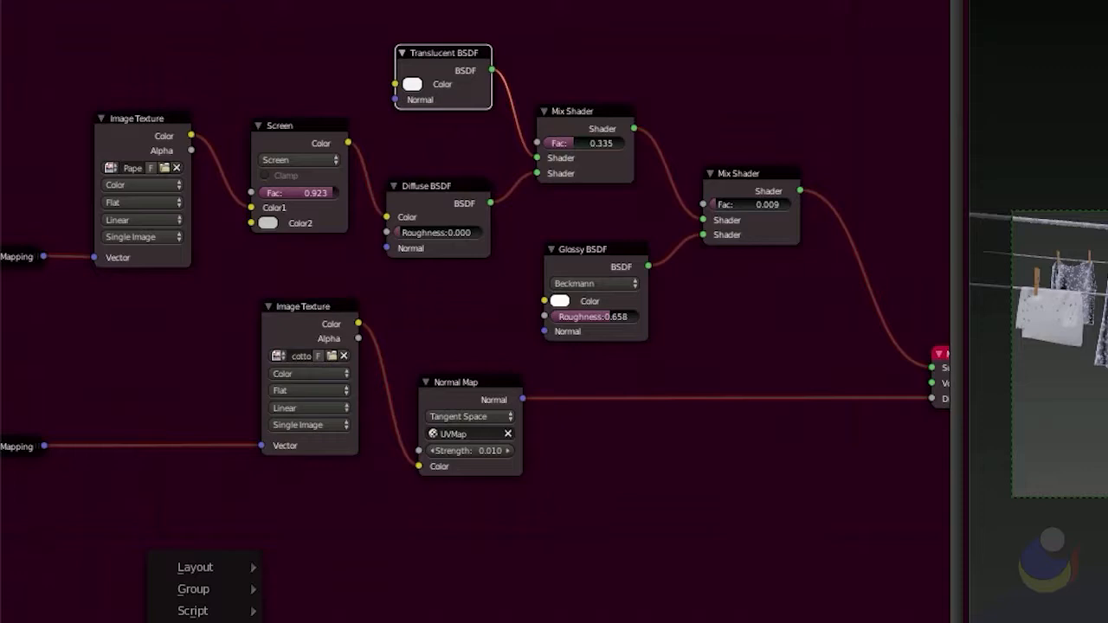
{"action": "mouse_move", "coordinate": [204, 622]}
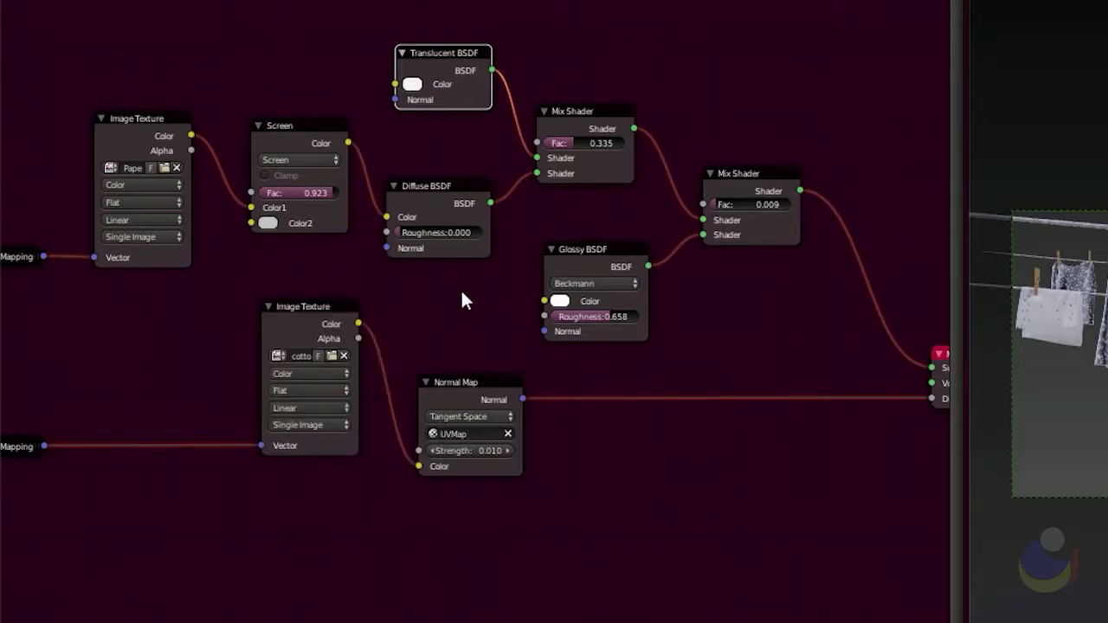
{"action": "left_click", "coordinate": [434, 211]}
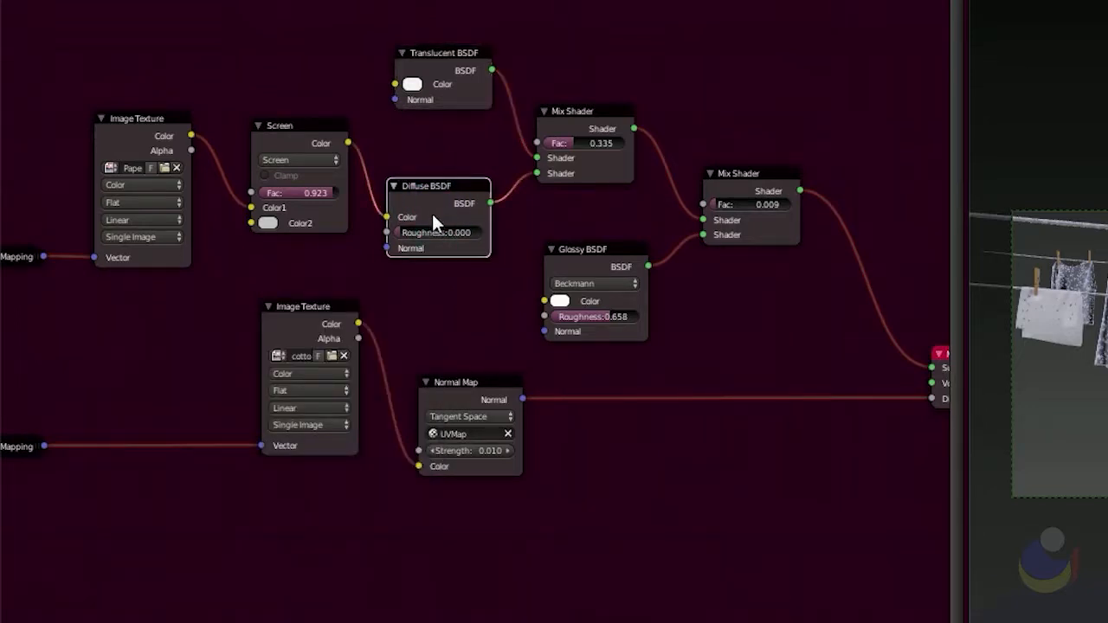
{"action": "left_click_drag", "start_coordinate": [435, 219], "coordinate": [436, 194]}
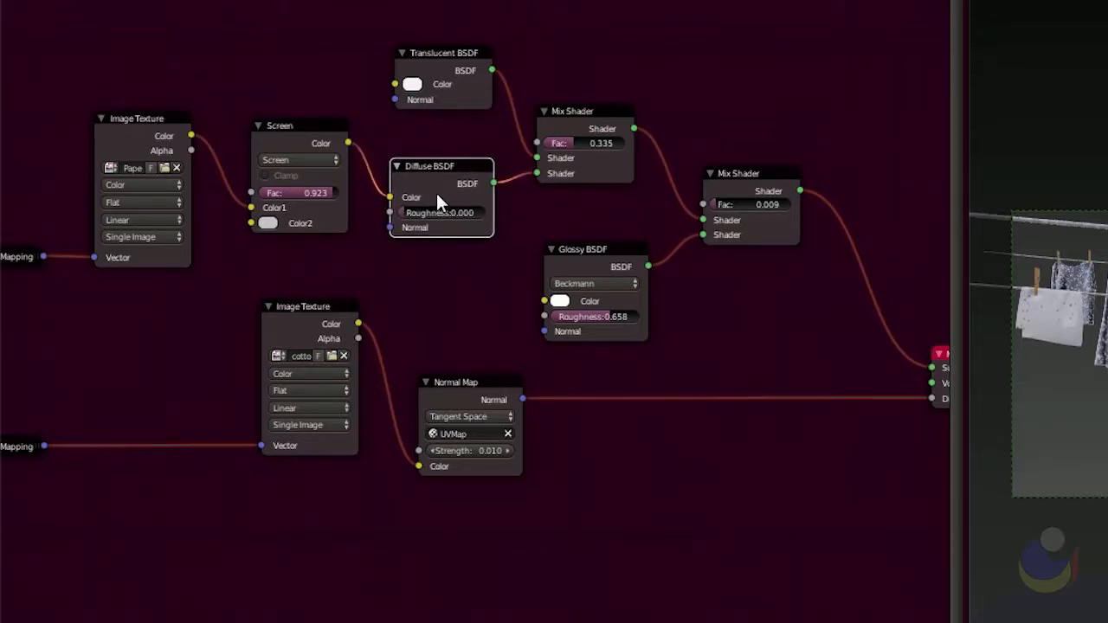
{"action": "left_click_drag", "start_coordinate": [560, 128], "coordinate": [563, 92]}
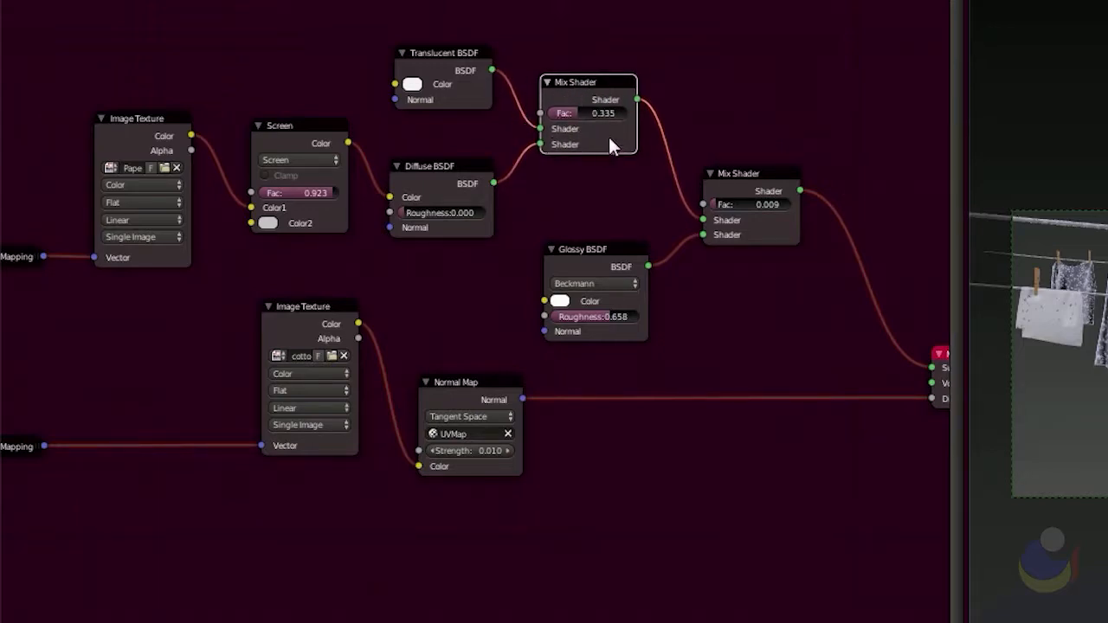
- Examine the factor of the Mix Shader that blends the Translucent BSDF with the Diffuse BSDF
{"action": "scroll", "coordinate": [596, 124], "scroll_direction": "up", "scroll_amount": 6}
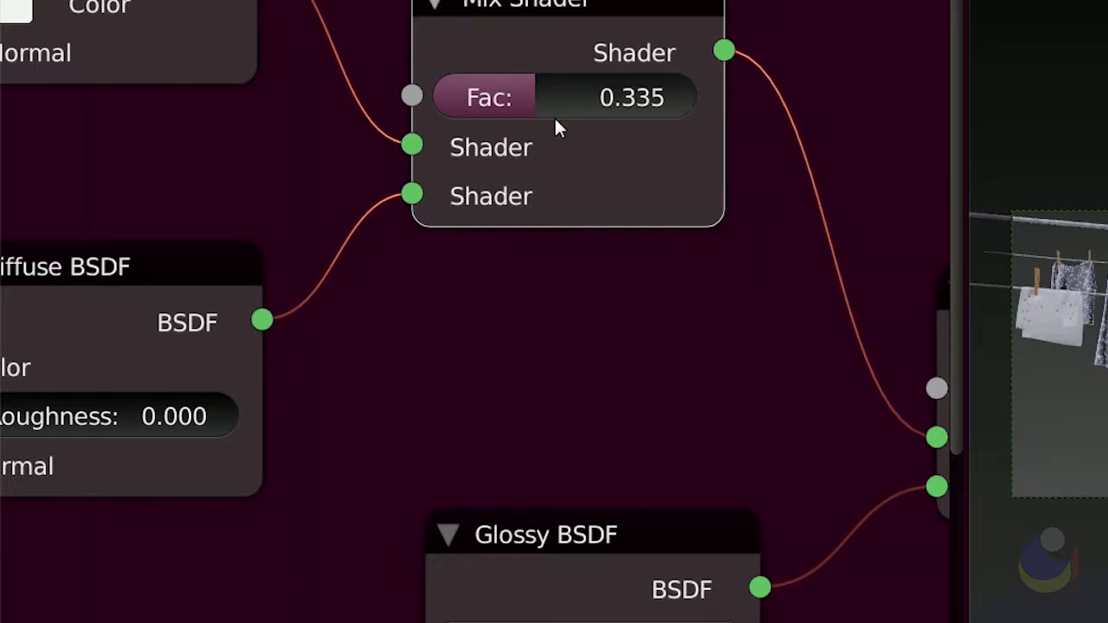
{"action": "left_click_drag", "start_coordinate": [532, 113], "coordinate": [695, 116]}
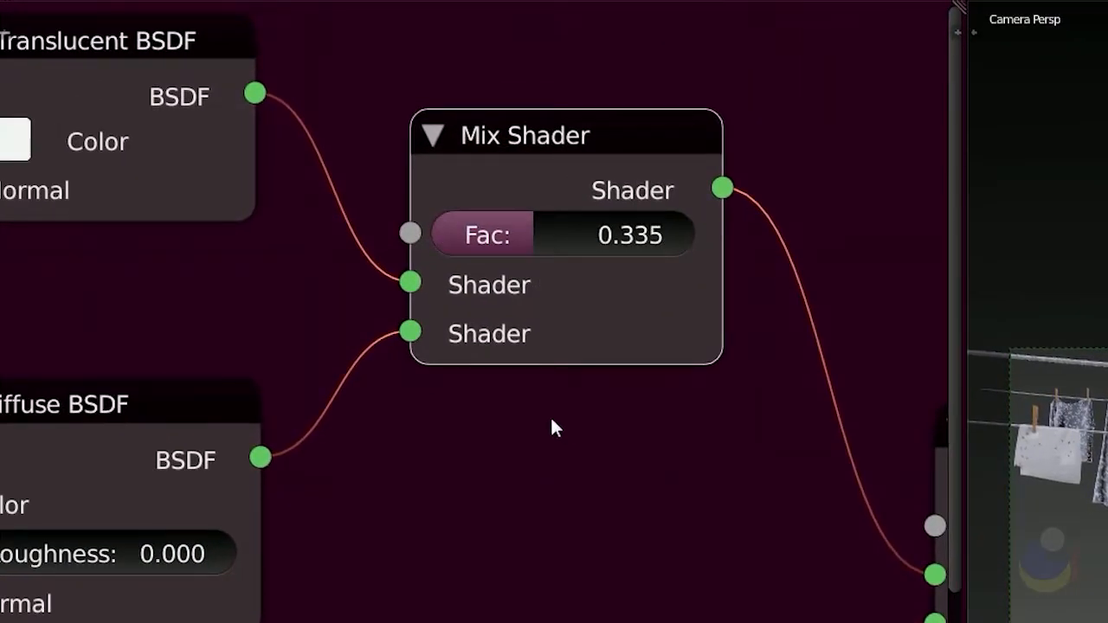
{"action": "scroll", "coordinate": [551, 424], "scroll_direction": "down", "scroll_amount": 1}
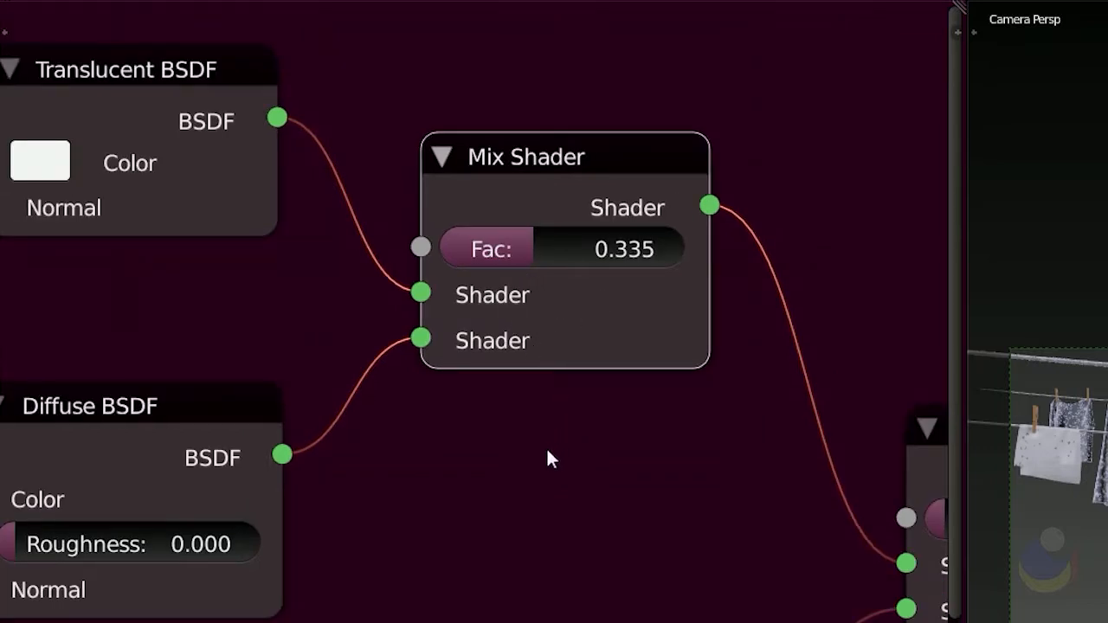
{"action": "scroll", "coordinate": [548, 451], "scroll_direction": "down", "scroll_amount": 2}
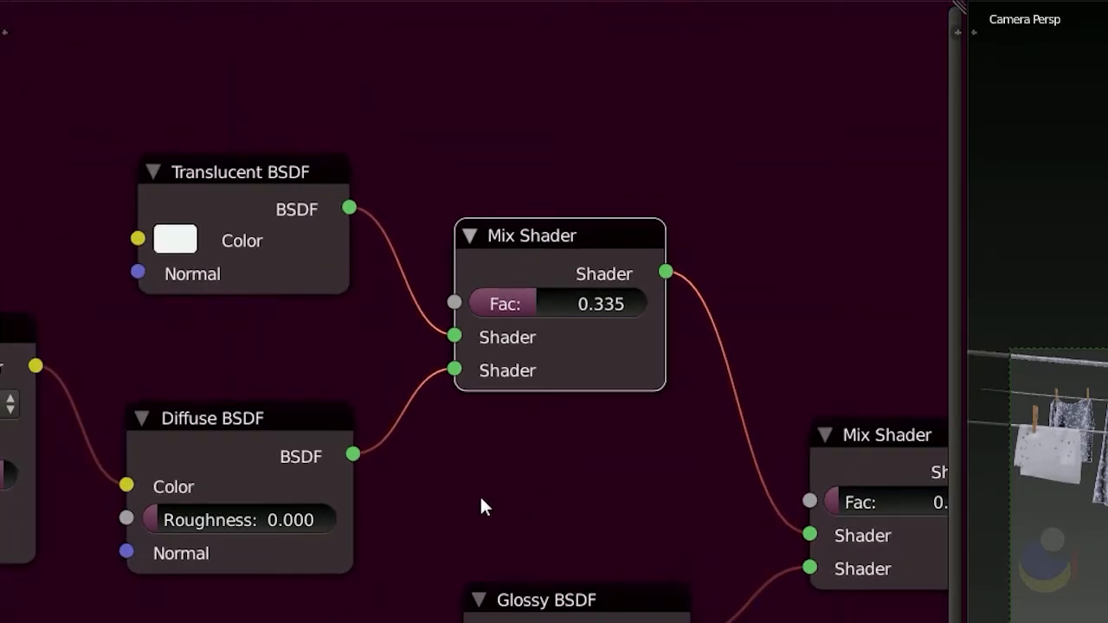
{"action": "scroll", "coordinate": [489, 496], "scroll_direction": "down", "scroll_amount": 2}
- Trace the Diffuse BSDF's colour input back through the Screen node to the paper Image Texture node
{"action": "middle_click_drag", "start_coordinate": [458, 494], "coordinate": [830, 422]}
{"action": "middle_click_drag", "start_coordinate": [490, 511], "coordinate": [675, 460]}
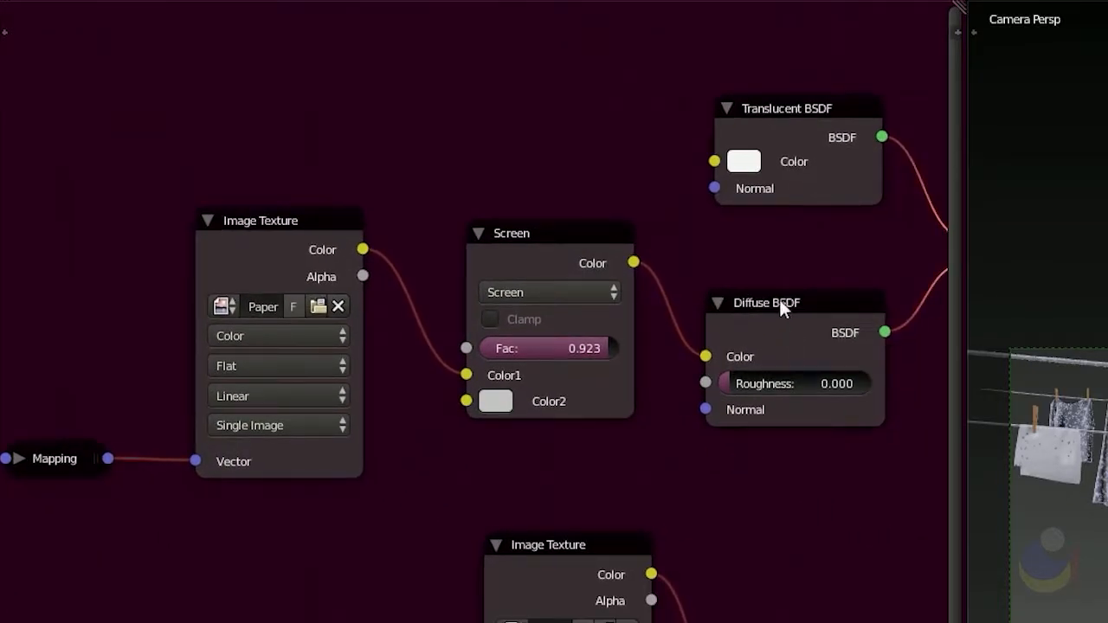
{"action": "left_click", "coordinate": [787, 343]}
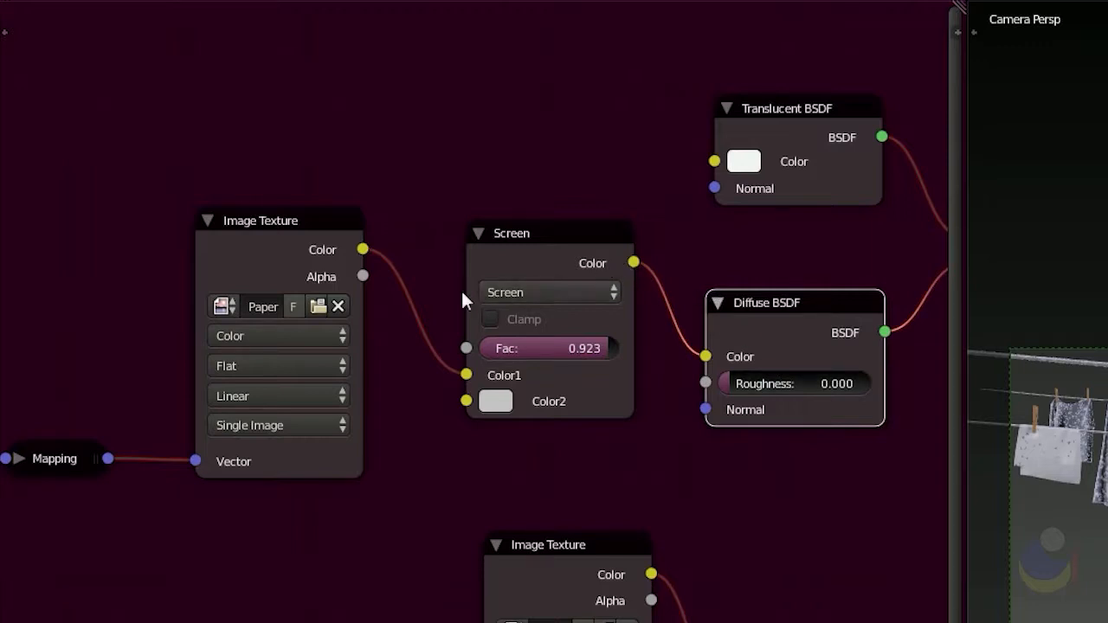
{"action": "left_click", "coordinate": [265, 273]}
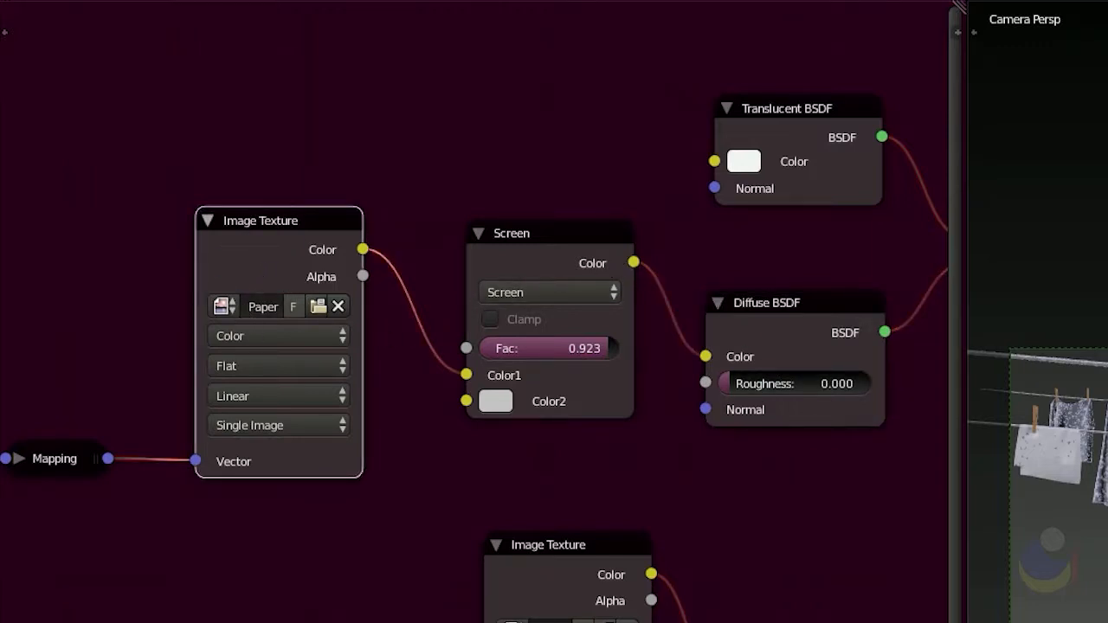
- Replace the 3D view with an image editor, widen it and display the whole crumpled paper image
{"action": "left_click", "coordinate": [989, 621]}
{"action": "left_click", "coordinate": [1021, 620]}
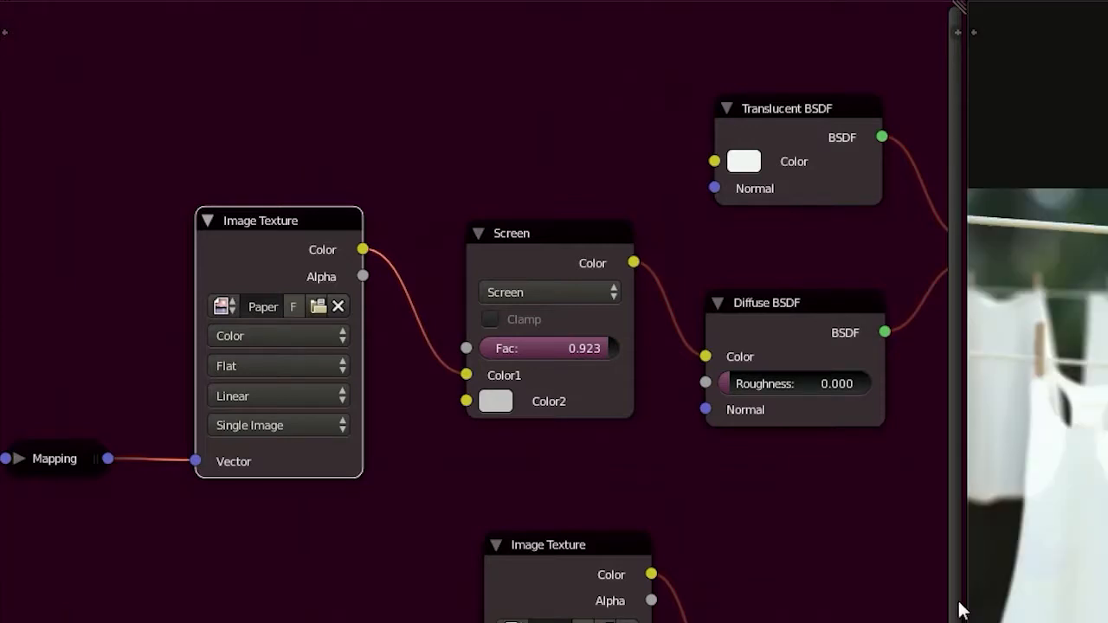
{"action": "left_click_drag", "start_coordinate": [965, 564], "coordinate": [828, 564]}
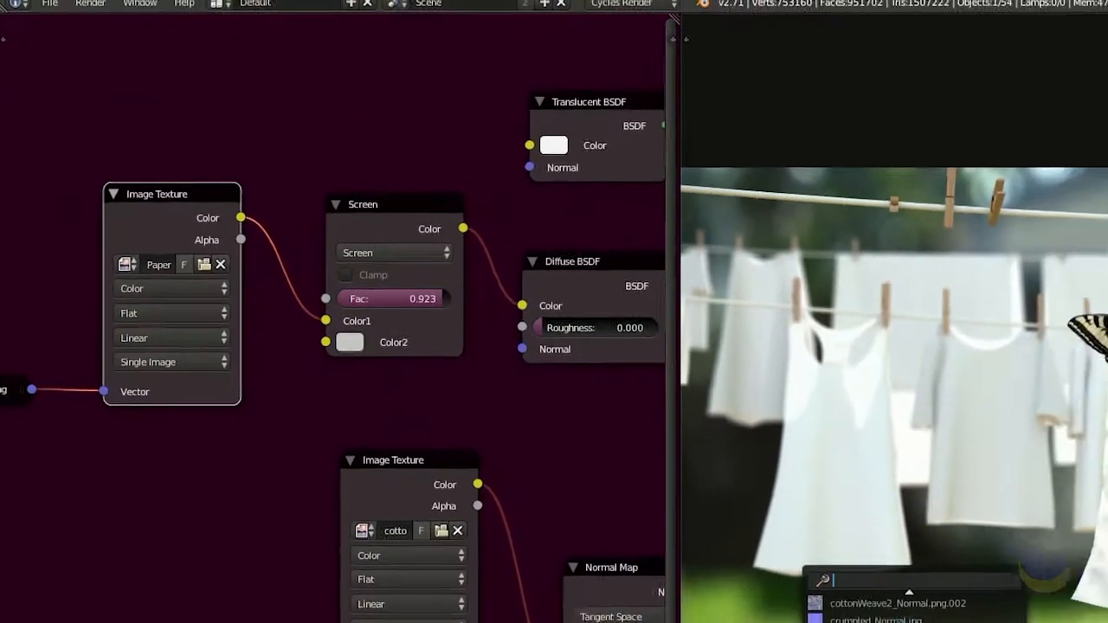
{"action": "left_click", "coordinate": [696, 504]}
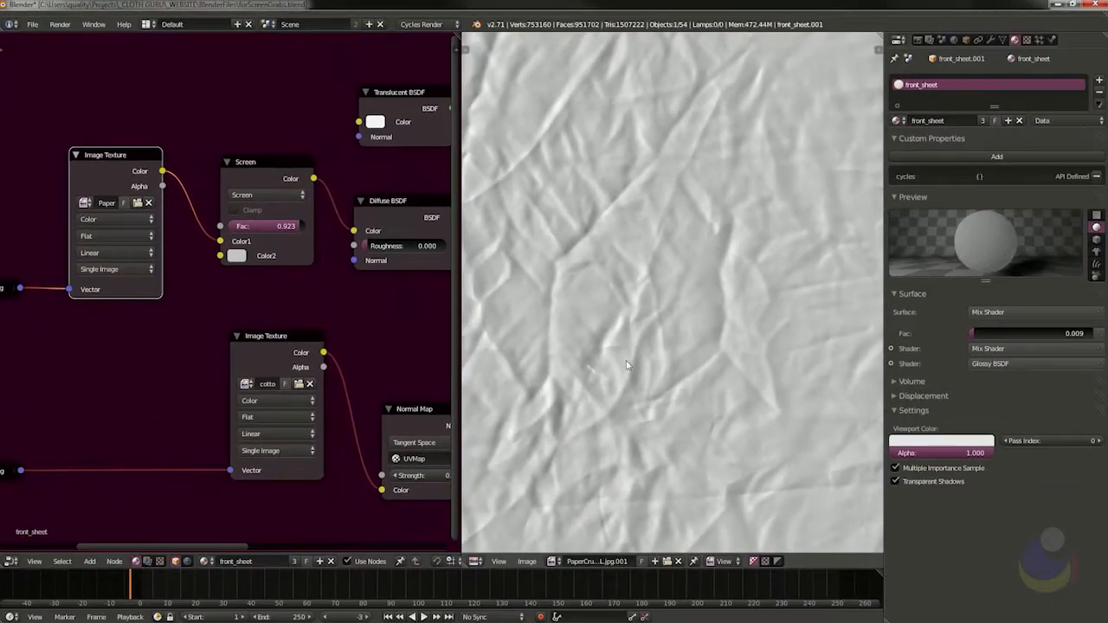
{"action": "scroll", "coordinate": [627, 365], "scroll_direction": "down", "scroll_amount": 1}
{"action": "scroll", "coordinate": [627, 364], "scroll_direction": "down", "scroll_amount": 1}
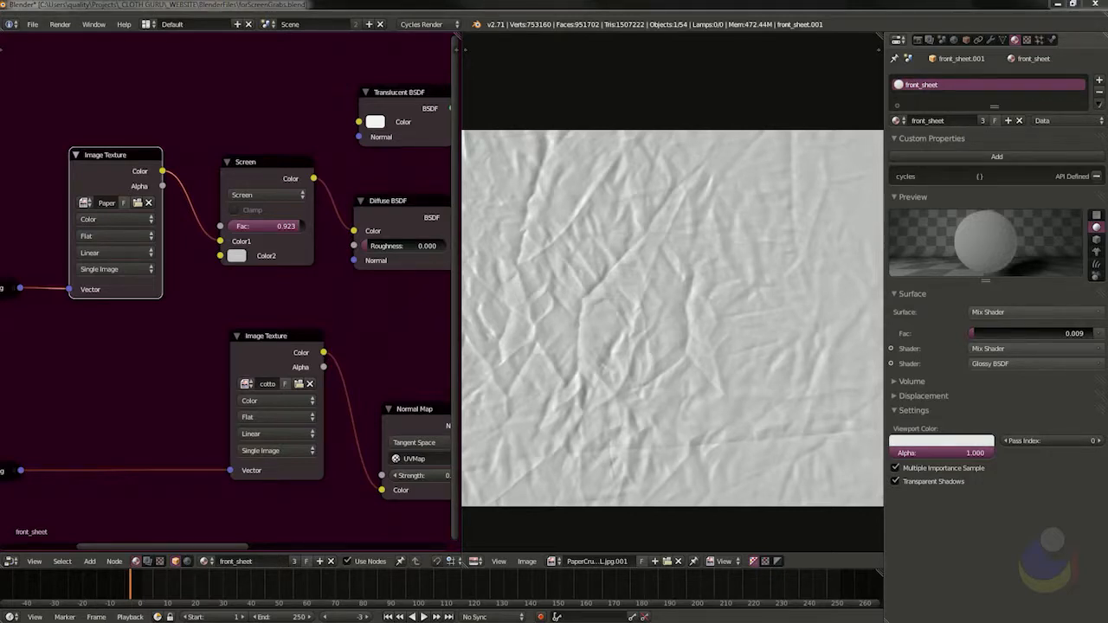
- Study the sheet's wrinkles in the WhiteLinen.jpg reference photo and close the photo viewer
{"action": "left_click_drag", "start_coordinate": [1107, 26], "coordinate": [728, 25]}
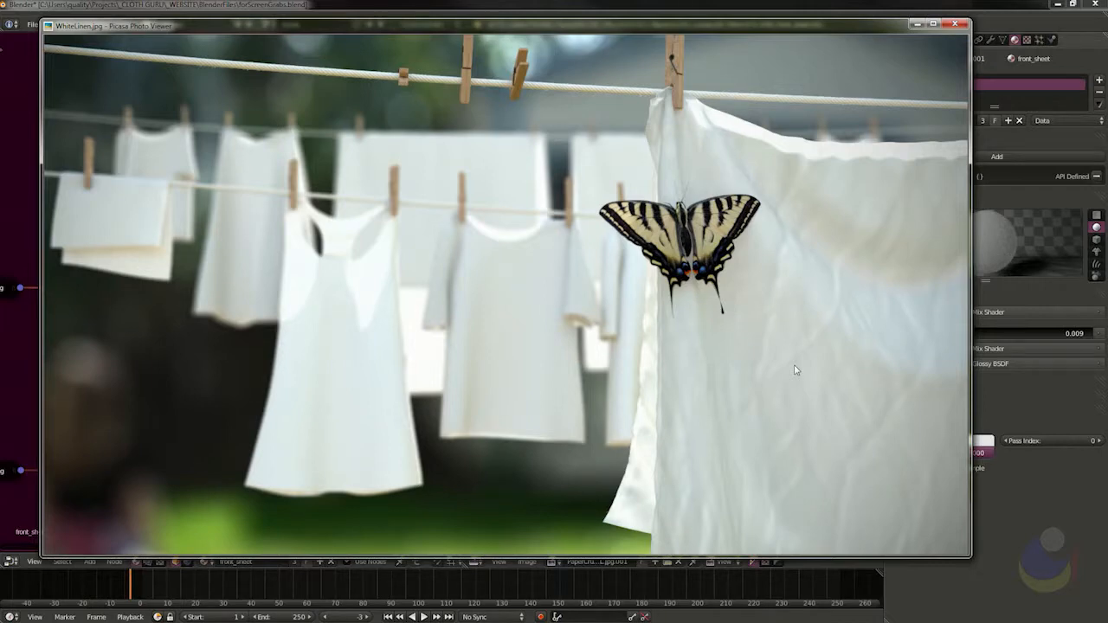
{"action": "left_click", "coordinate": [952, 26]}
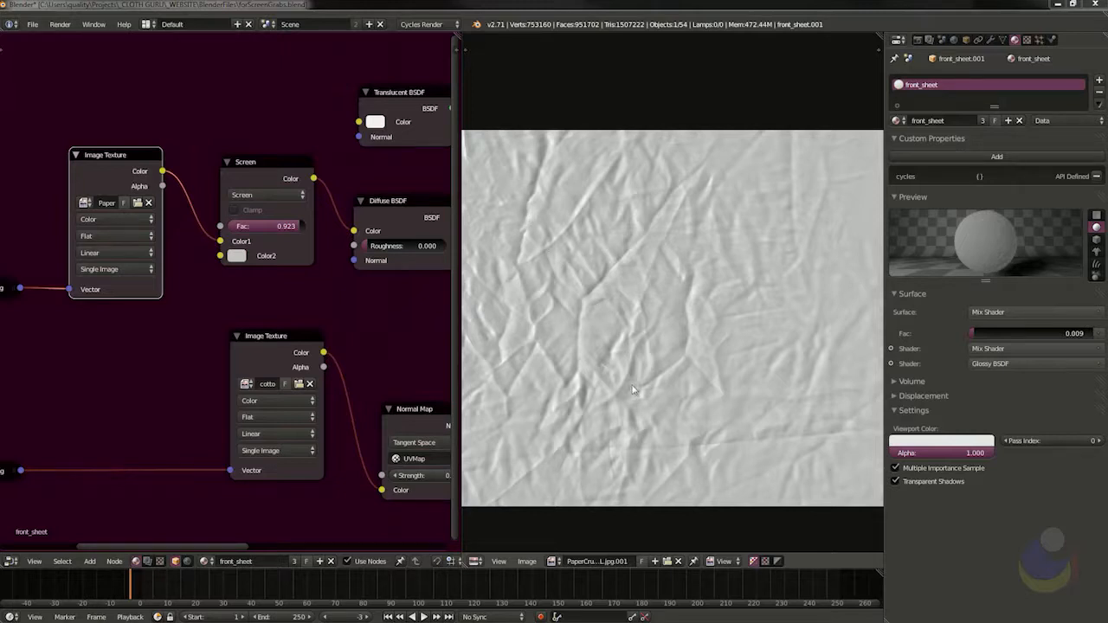
- Review the blend modes of the Screen node that sits between the paper texture and the Diffuse BSDF
{"action": "left_click_drag", "start_coordinate": [456, 243], "coordinate": [473, 244]}
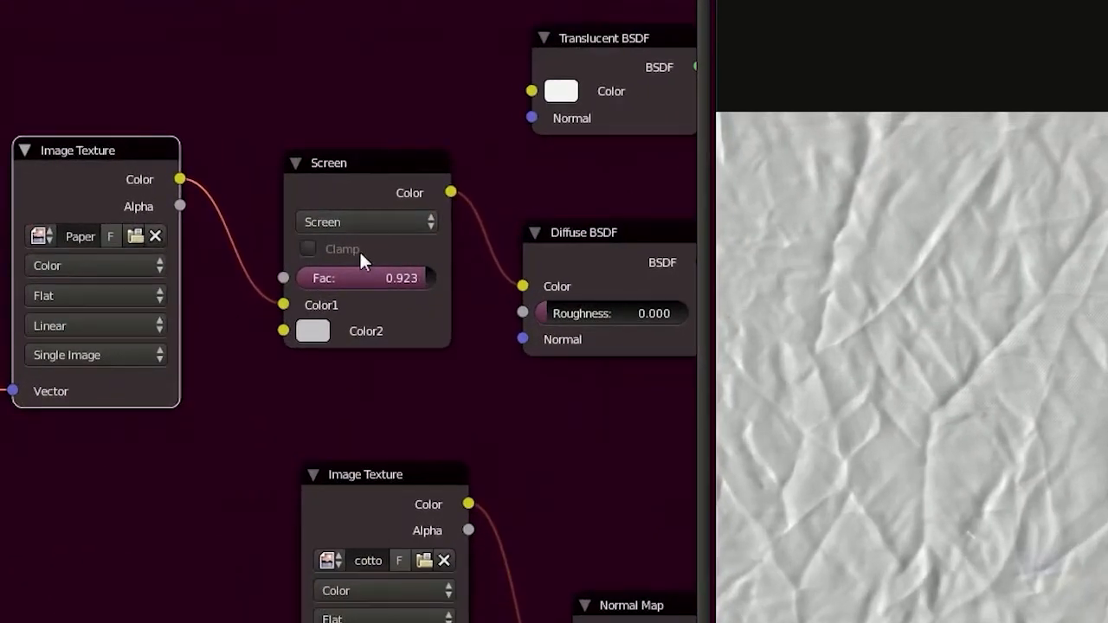
{"action": "left_click", "coordinate": [354, 199]}
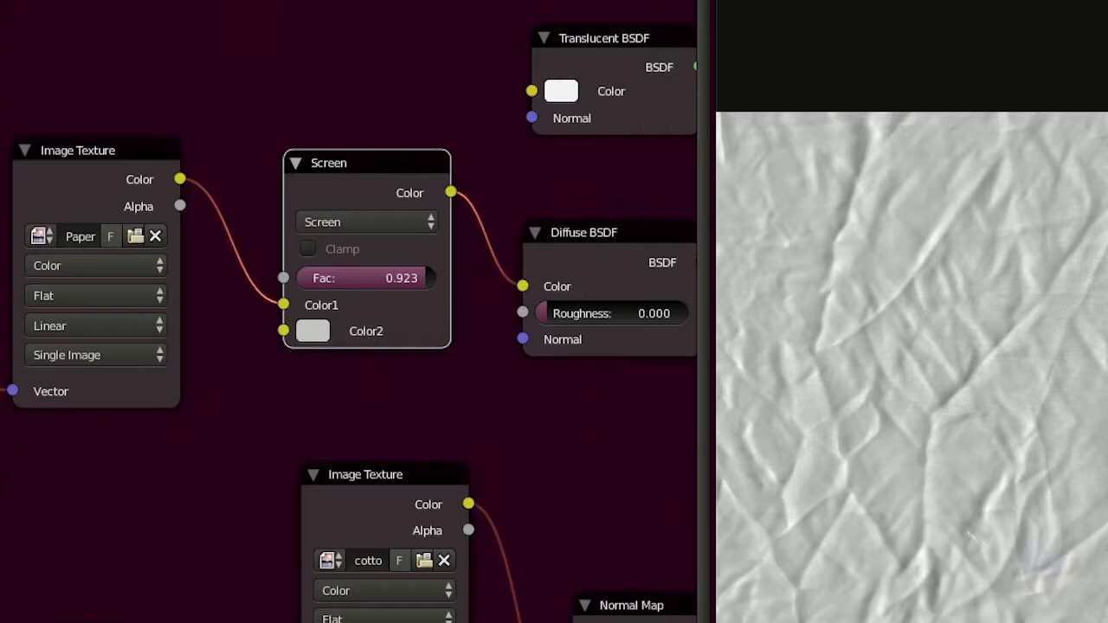
{"action": "left_click", "coordinate": [392, 224]}
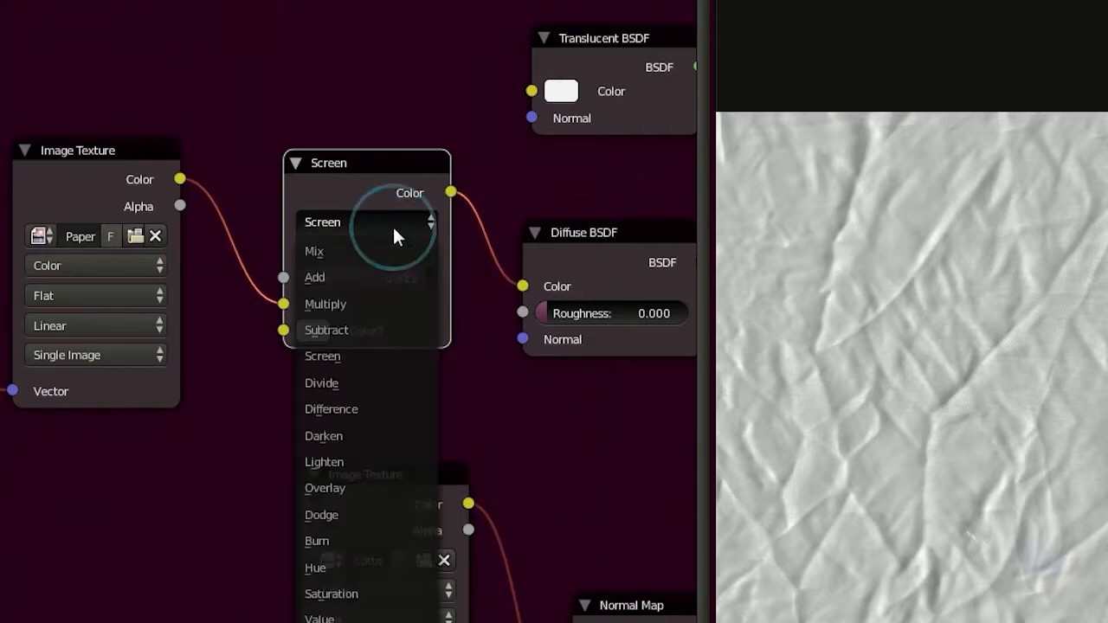
{"action": "left_click", "coordinate": [375, 194]}
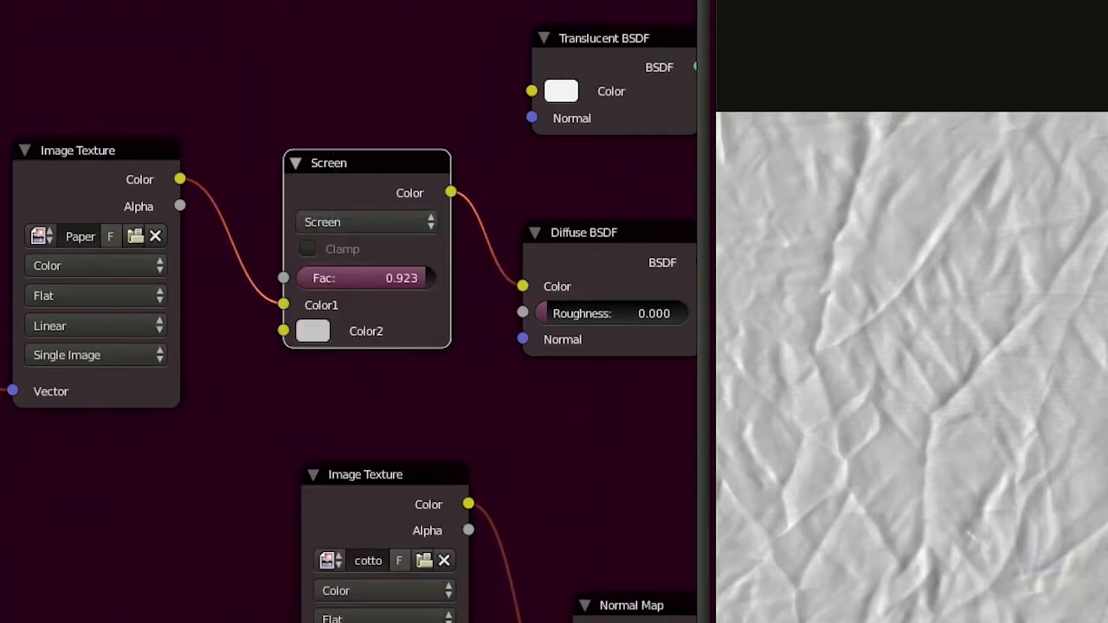
- Add a MixRGB node below the paper Image Texture node and inspect the Screen node's Color2 swatch
{"action": "left_click", "coordinate": [46, 460]}
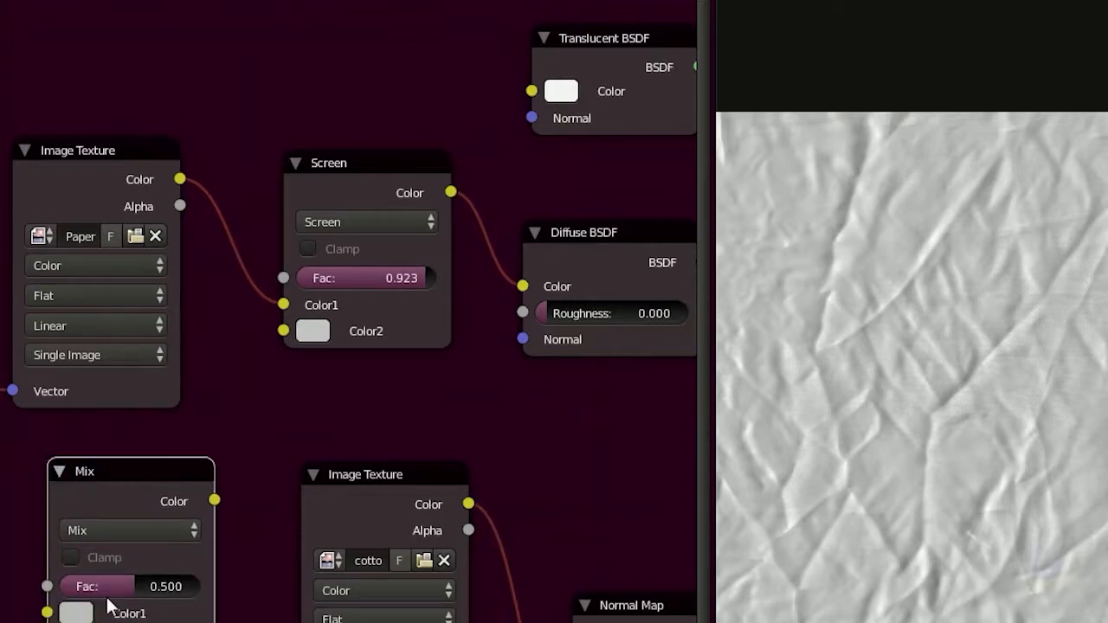
{"action": "left_click", "coordinate": [141, 531]}
{"action": "left_click", "coordinate": [311, 334]}
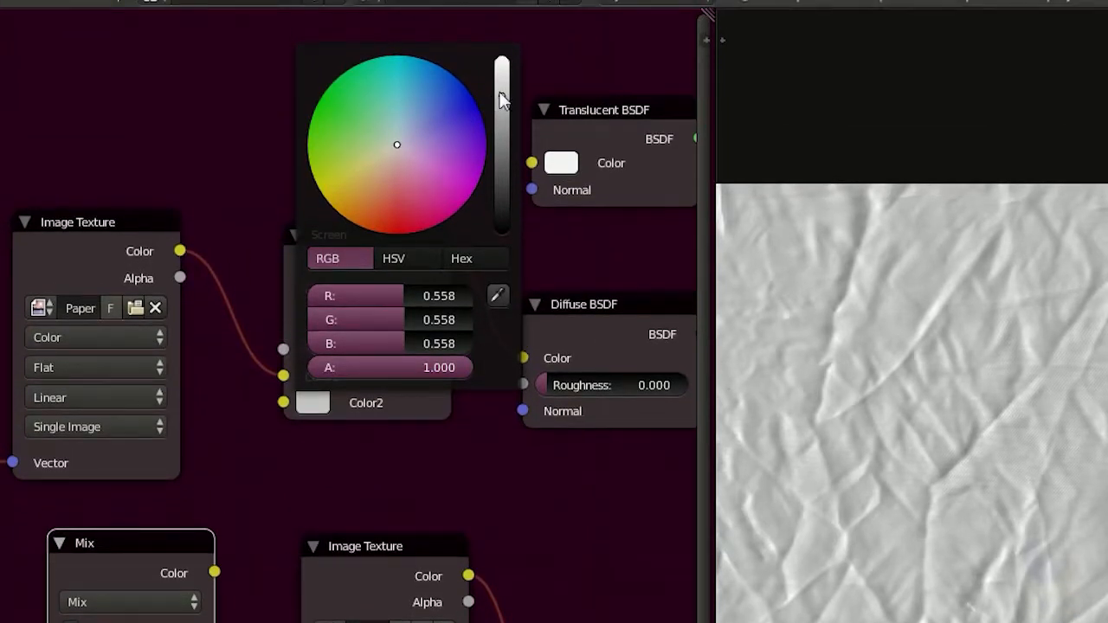
{"action": "left_click", "coordinate": [544, 74]}
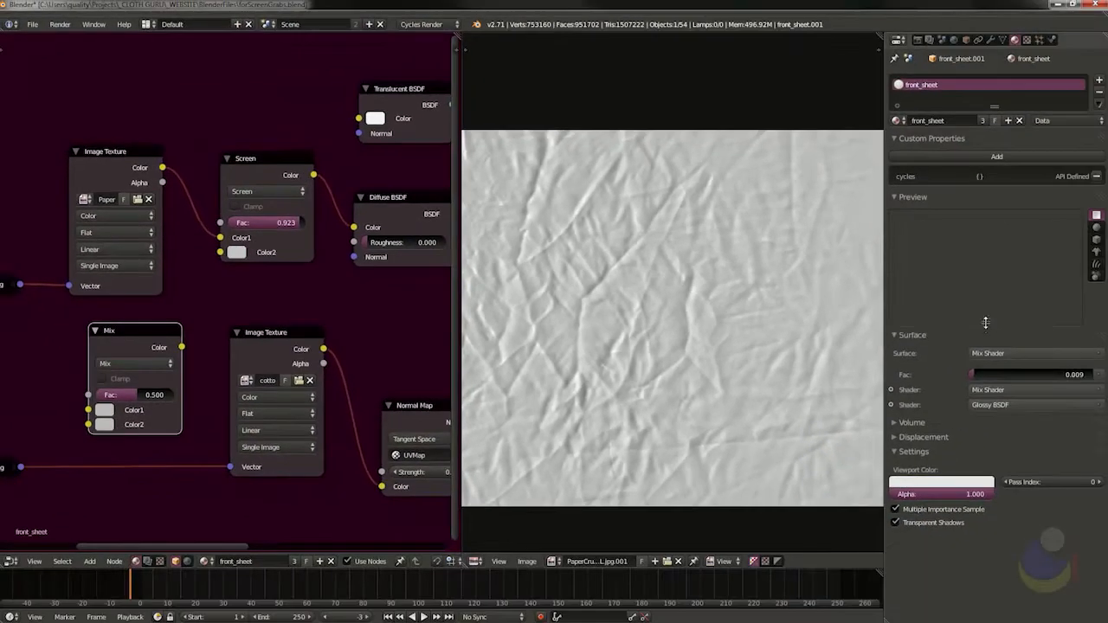
- Enlarge the flat material preview and set the Screen node's factor to 0.899 after trying 0
{"action": "left_click_drag", "start_coordinate": [985, 323], "coordinate": [986, 360]}
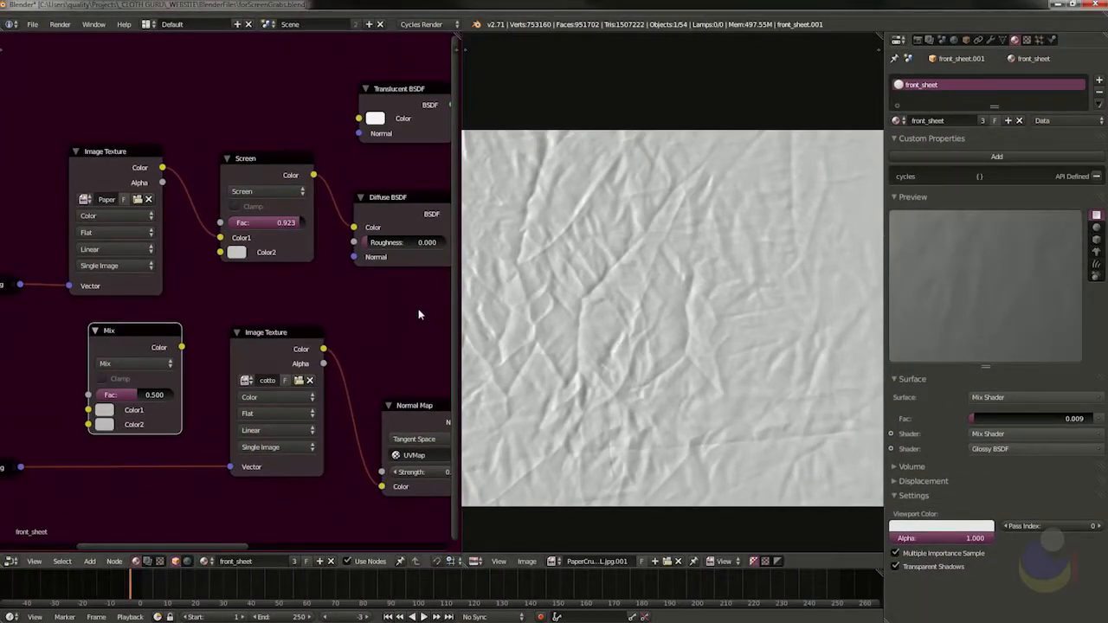
{"action": "left_click_drag", "start_coordinate": [291, 227], "coordinate": [212, 229]}
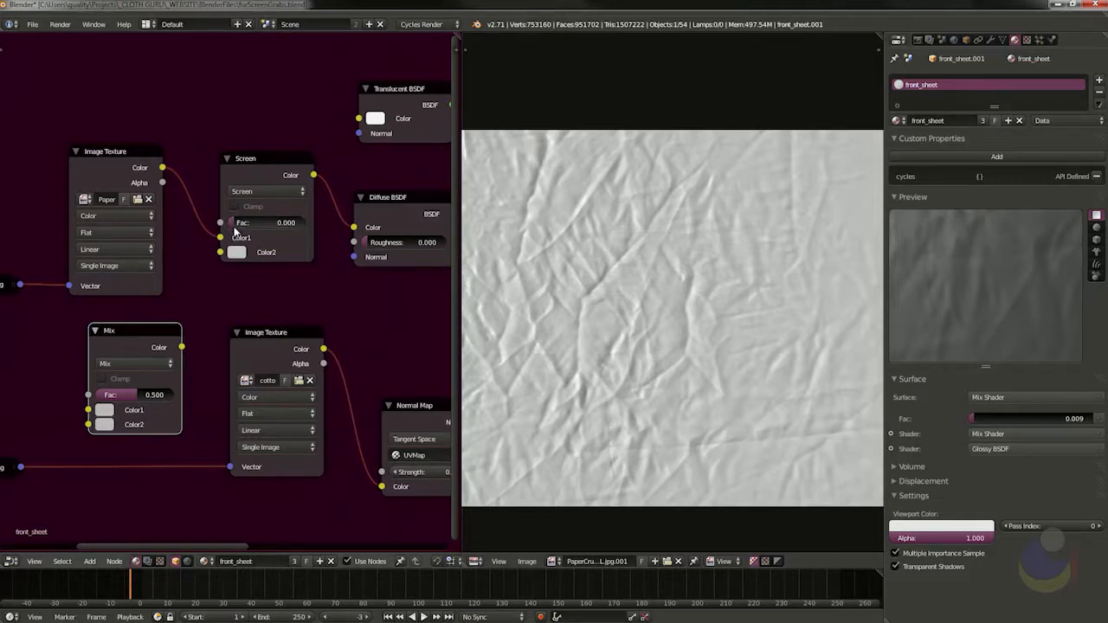
{"action": "left_click_drag", "start_coordinate": [235, 223], "coordinate": [299, 228]}
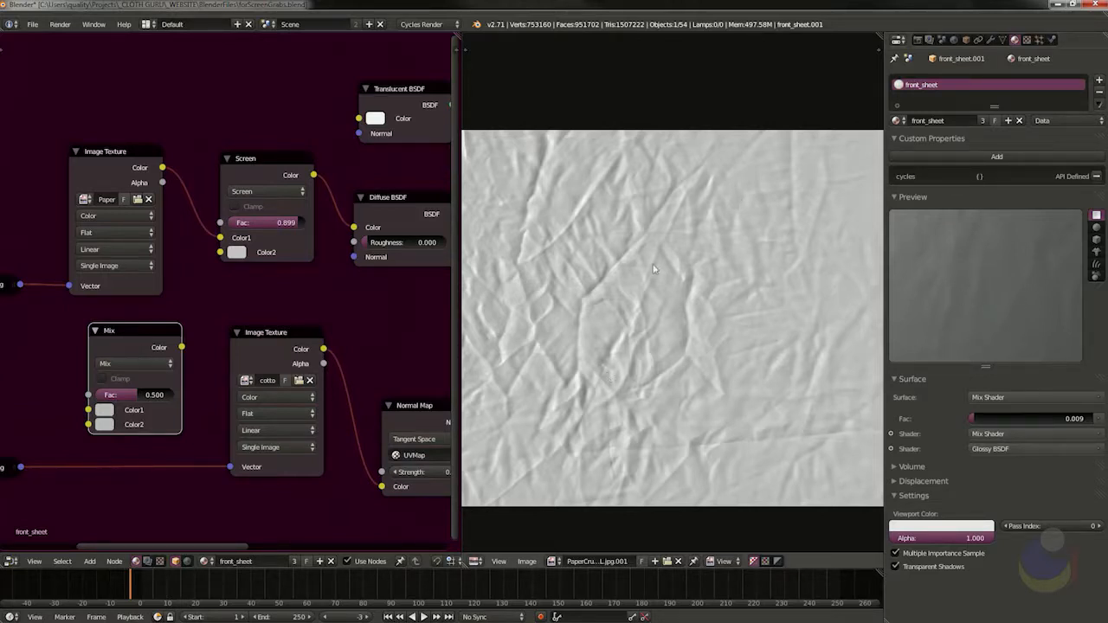
- Move the Screen node up slightly beside the paper Image Texture and review its connection to the Diffuse BSDF
{"action": "mouse_move", "coordinate": [261, 186]}
{"action": "left_mouse_down"}
{"action": "mouse_move", "coordinate": [234, 170]}
{"action": "mouse_move", "coordinate": [264, 163]}
{"action": "left_mouse_up"}
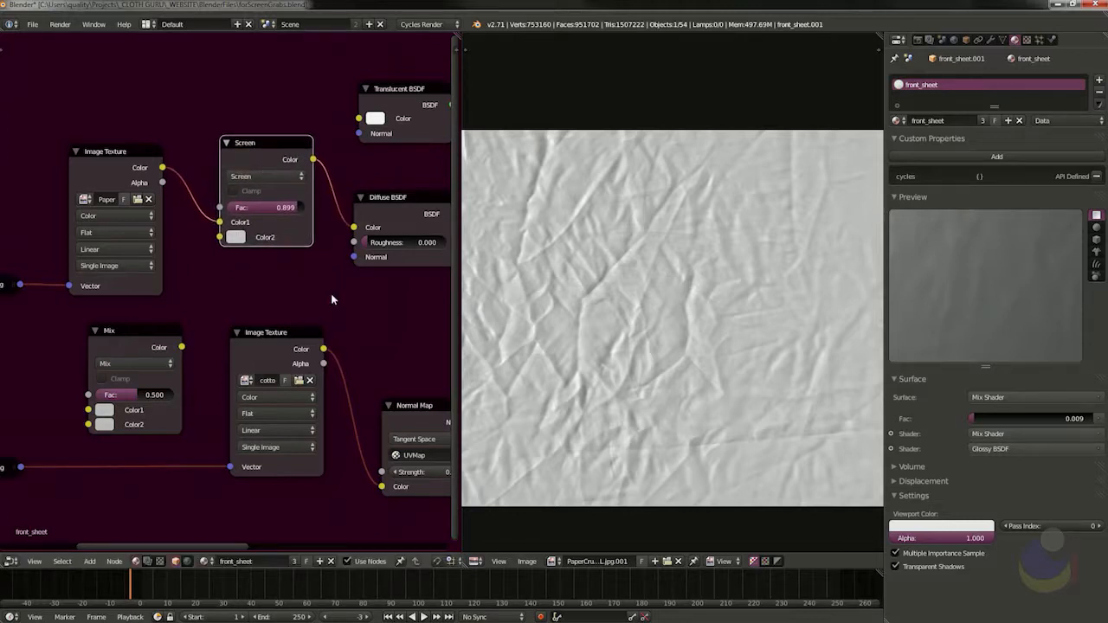
{"action": "left_click_drag", "start_coordinate": [334, 292], "coordinate": [312, 285]}
{"action": "middle_click_drag", "start_coordinate": [320, 262], "coordinate": [283, 259]}
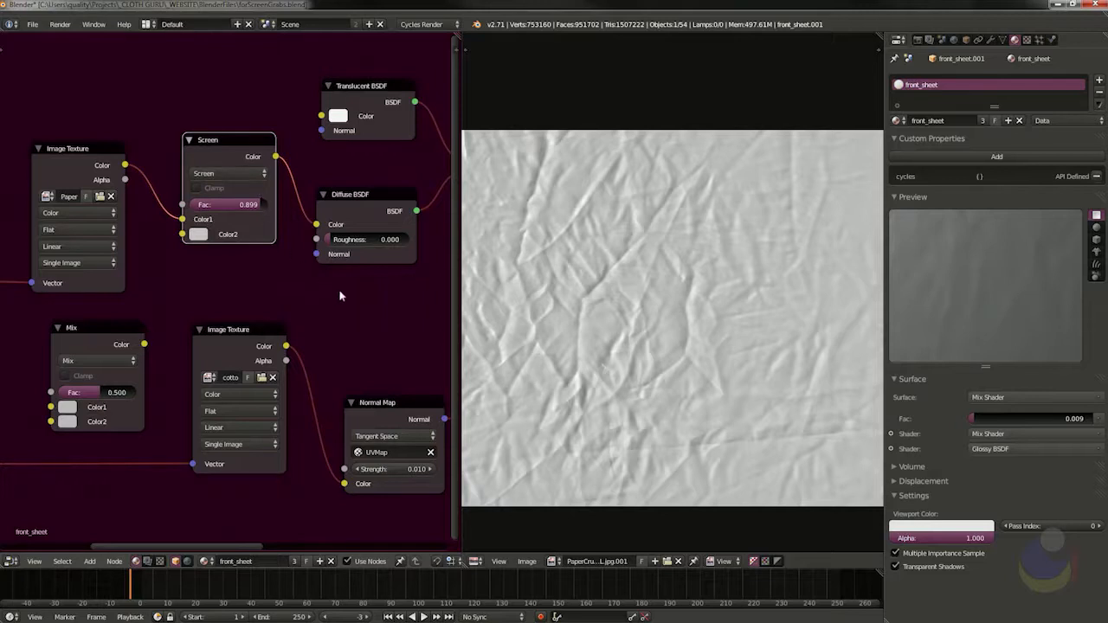
{"action": "middle_click_drag", "start_coordinate": [339, 296], "coordinate": [279, 289]}
{"action": "middle_click_drag", "start_coordinate": [363, 312], "coordinate": [299, 318]}
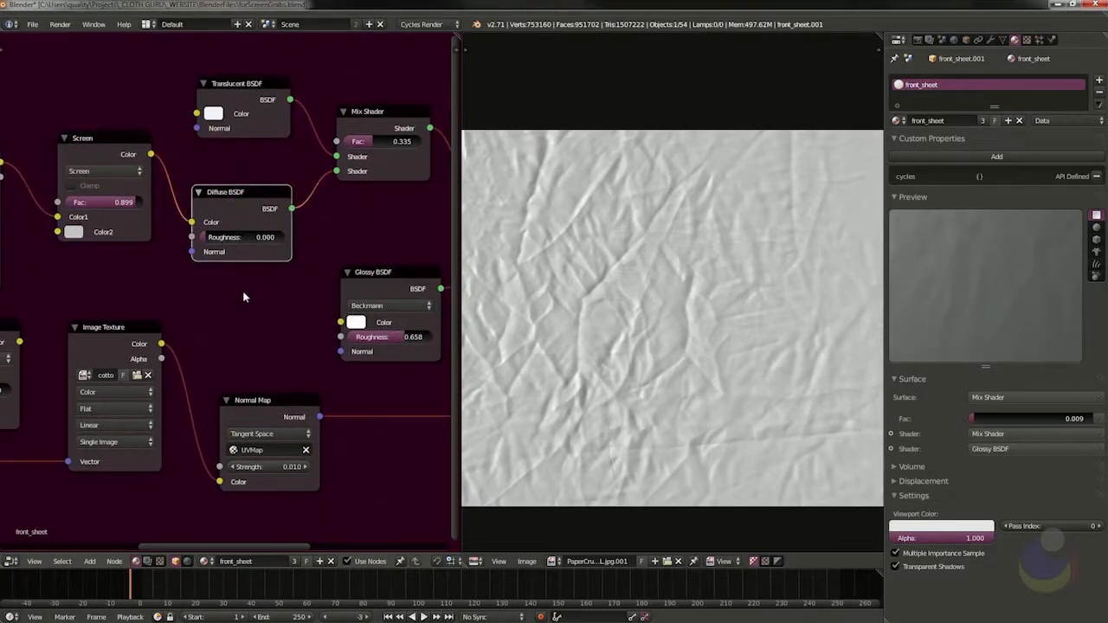
- Inspect the settings of the Mapping node feeding the paper Image Texture, collapse it again and select the Texture Coordinate node
{"action": "middle_click_drag", "start_coordinate": [243, 290], "coordinate": [450, 286]}
{"action": "left_click", "coordinate": [306, 155]}
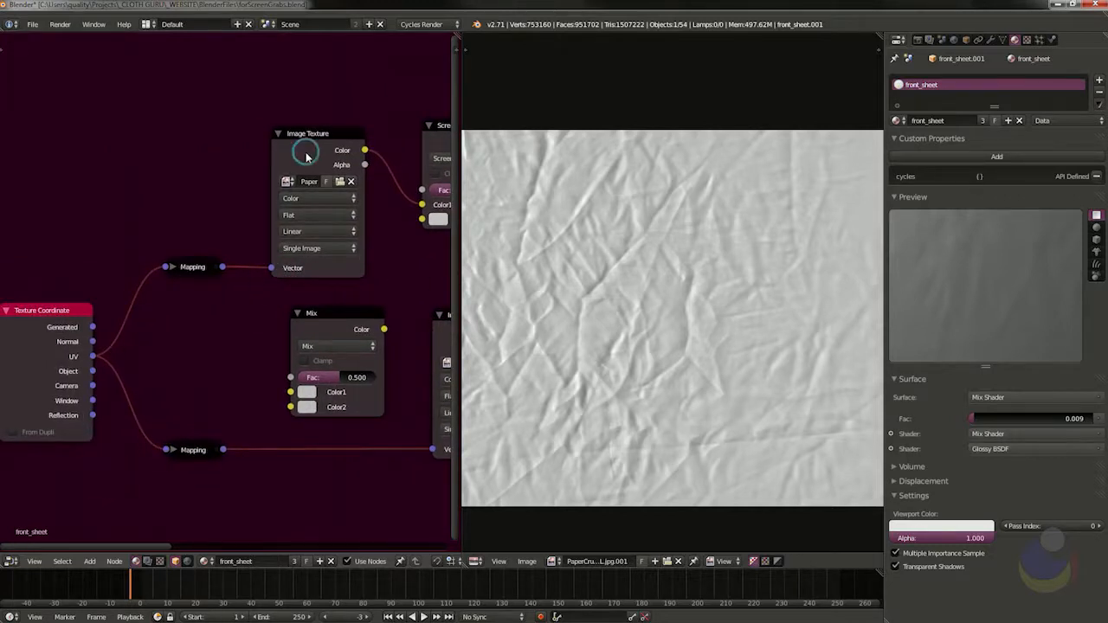
{"action": "middle_click_drag", "start_coordinate": [208, 172], "coordinate": [282, 111]}
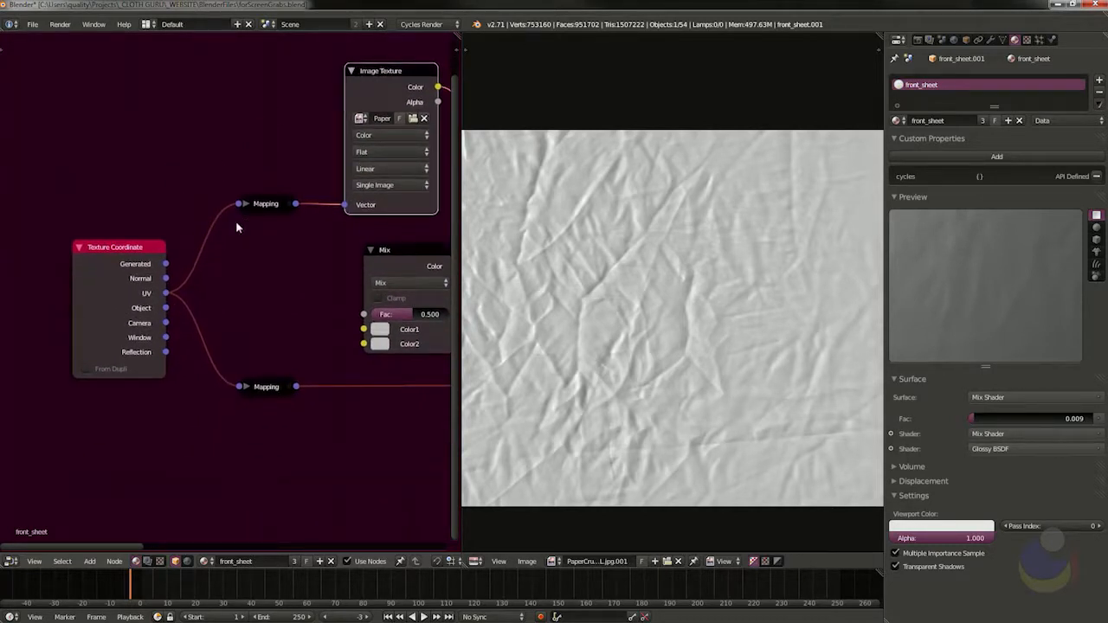
{"action": "left_click", "coordinate": [246, 205]}
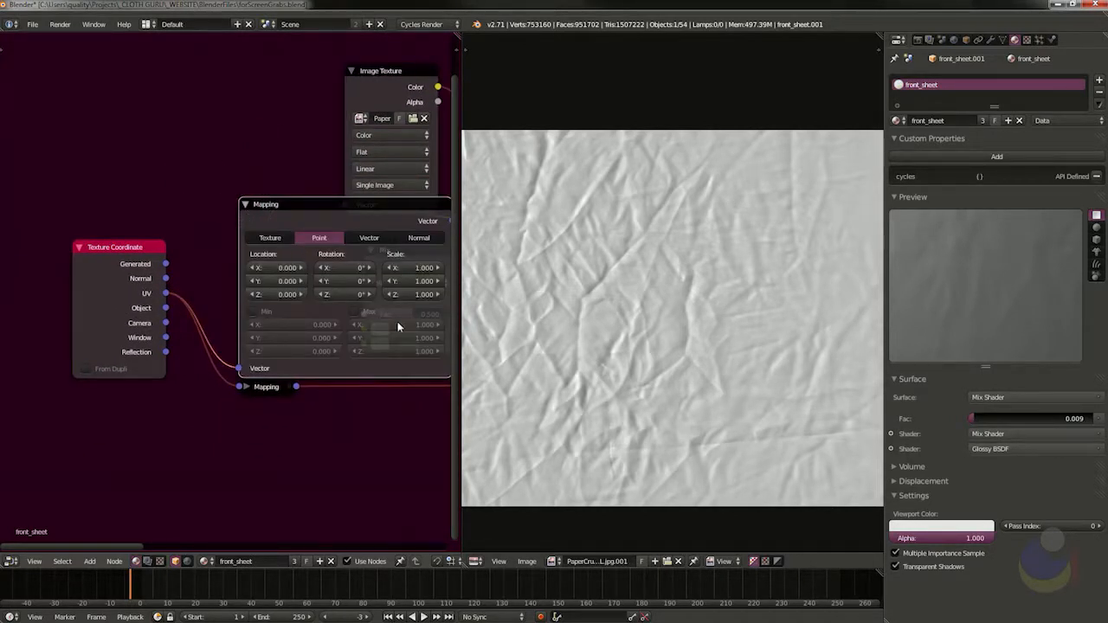
{"action": "left_click", "coordinate": [245, 205]}
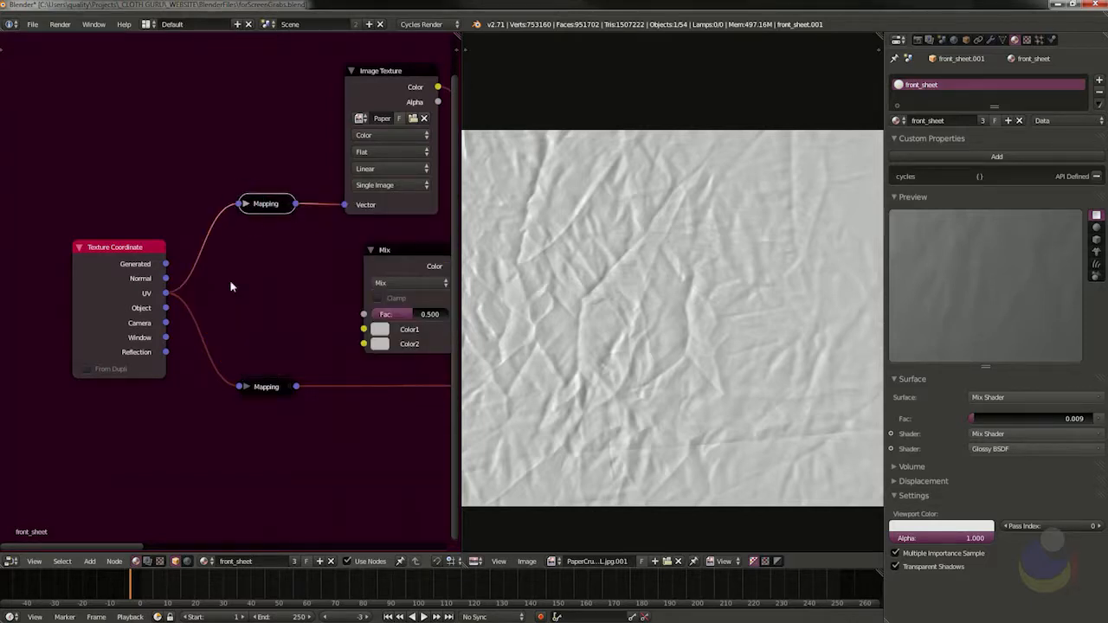
{"action": "left_click", "coordinate": [123, 303]}
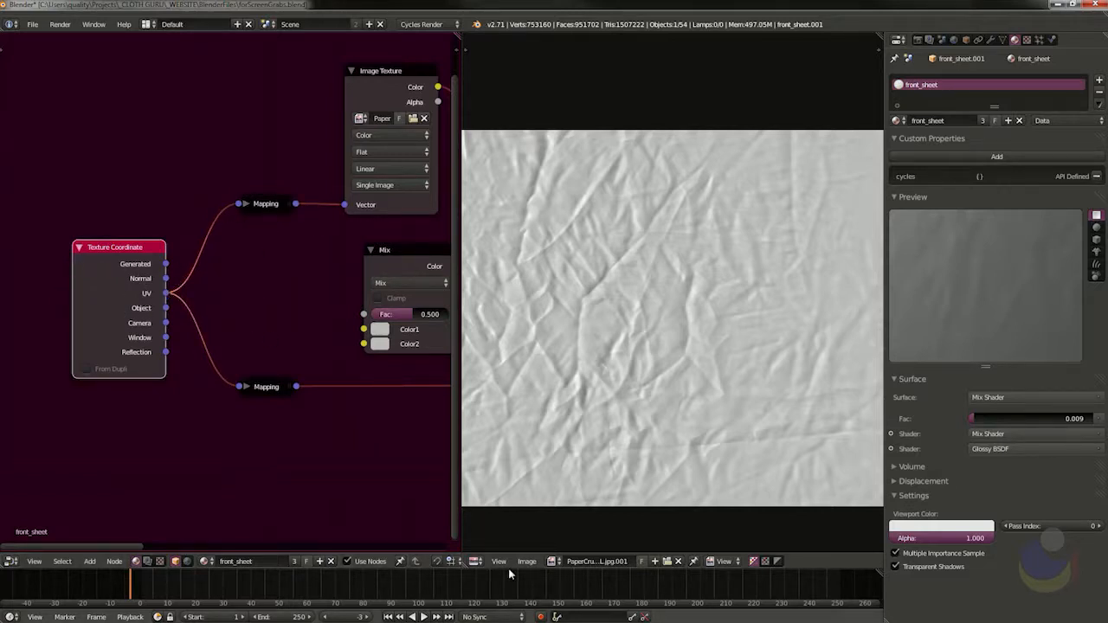
- Examine the front sheet's UV layout over the crumpled paper image in Edit Mode, returning to Object Mode when done
{"action": "left_click", "coordinate": [474, 560]}
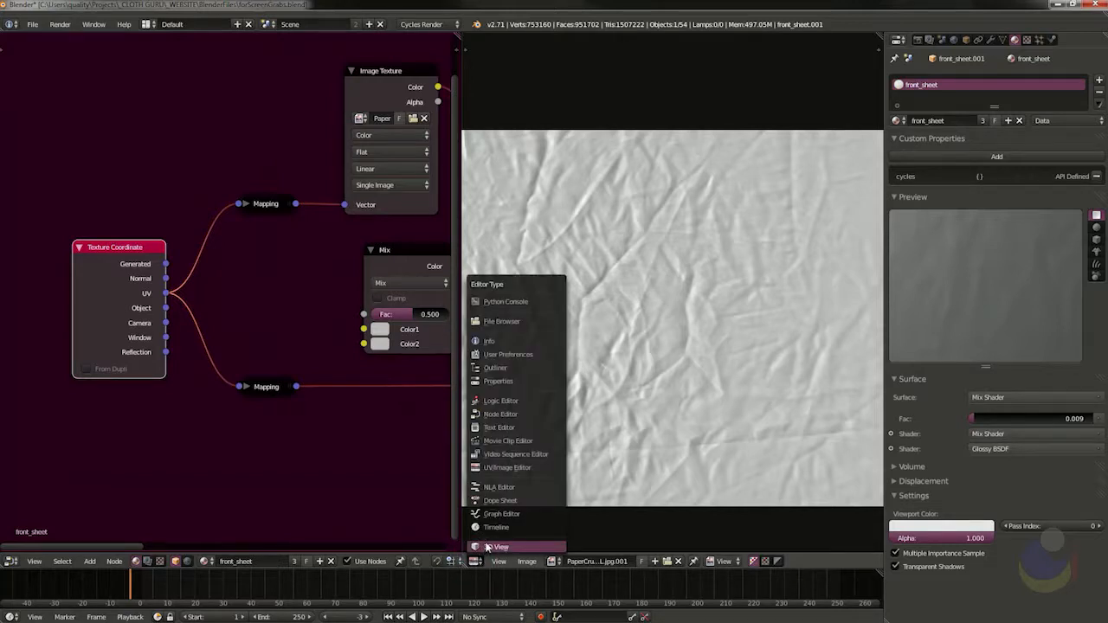
{"action": "left_click", "coordinate": [495, 546]}
{"action": "key", "text": "Tab"}
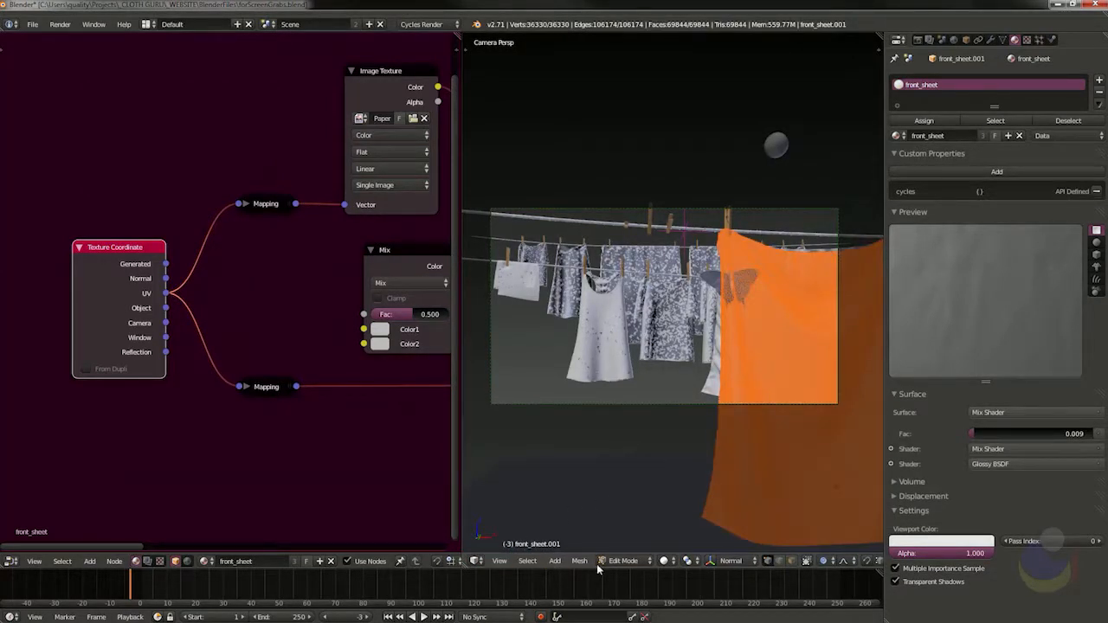
{"action": "left_click", "coordinate": [475, 561]}
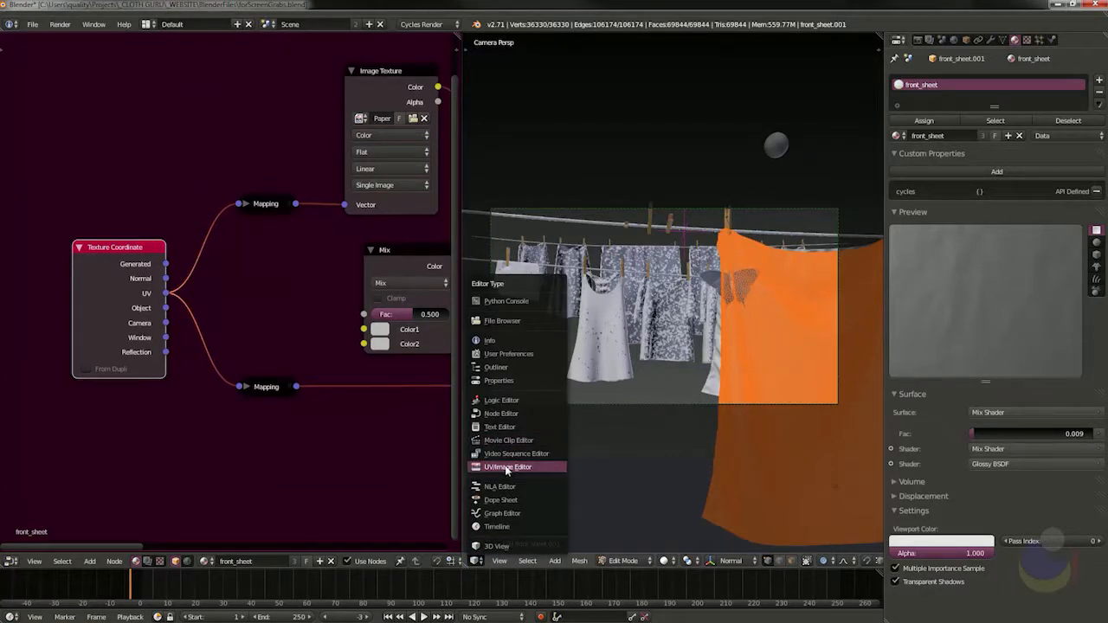
{"action": "left_click", "coordinate": [507, 466]}
{"action": "scroll", "coordinate": [673, 333], "scroll_direction": "down", "scroll_amount": 3}
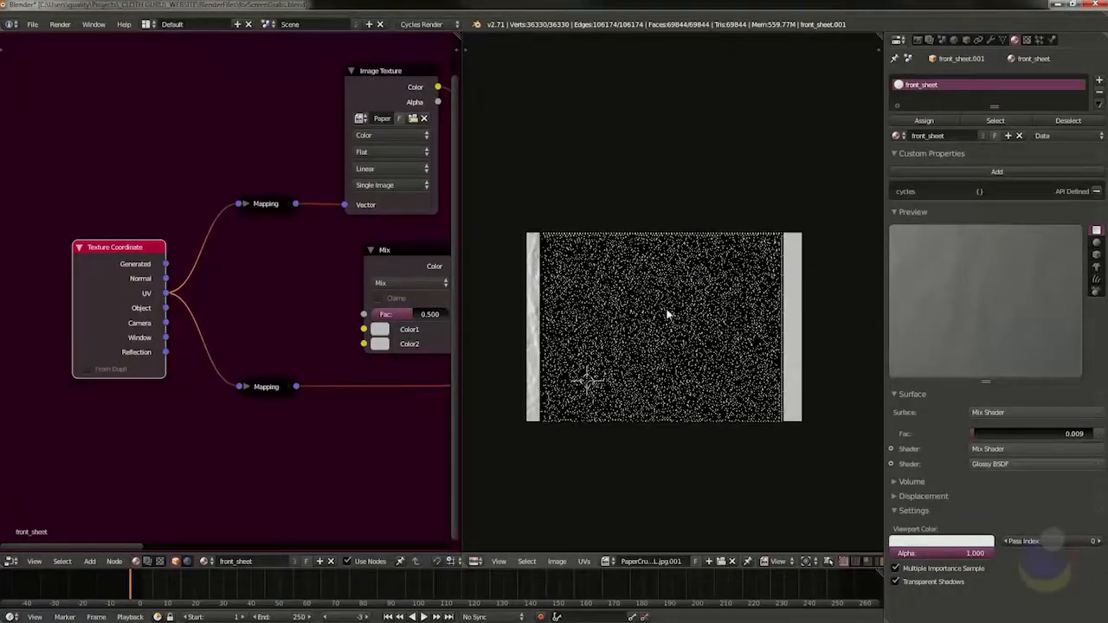
{"action": "scroll", "coordinate": [668, 314], "scroll_direction": "up", "scroll_amount": 2}
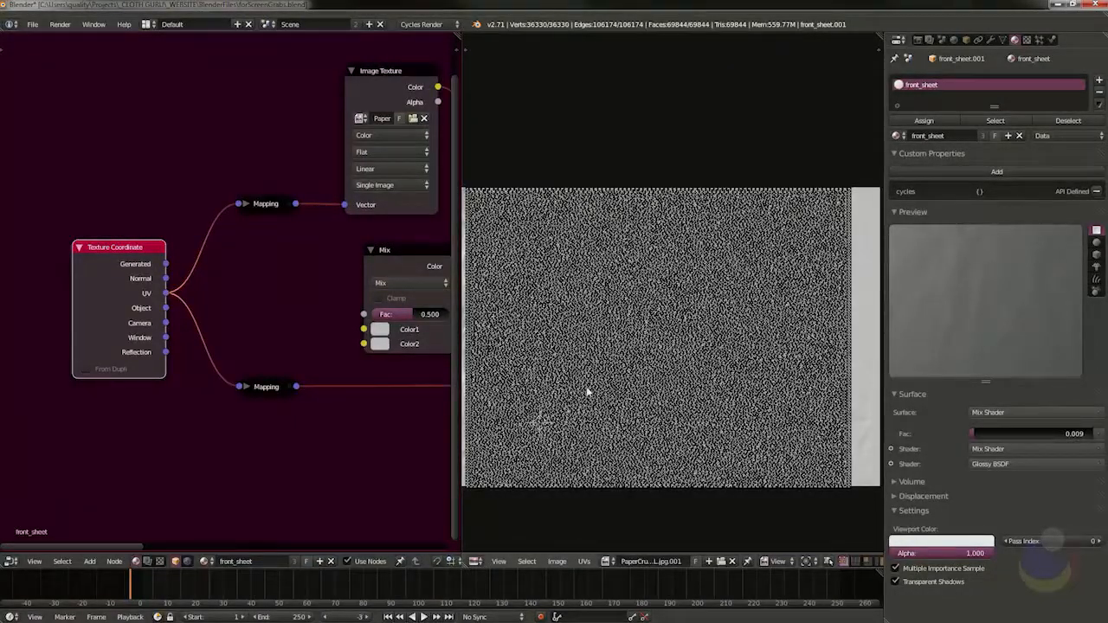
{"action": "key", "text": "Tab"}
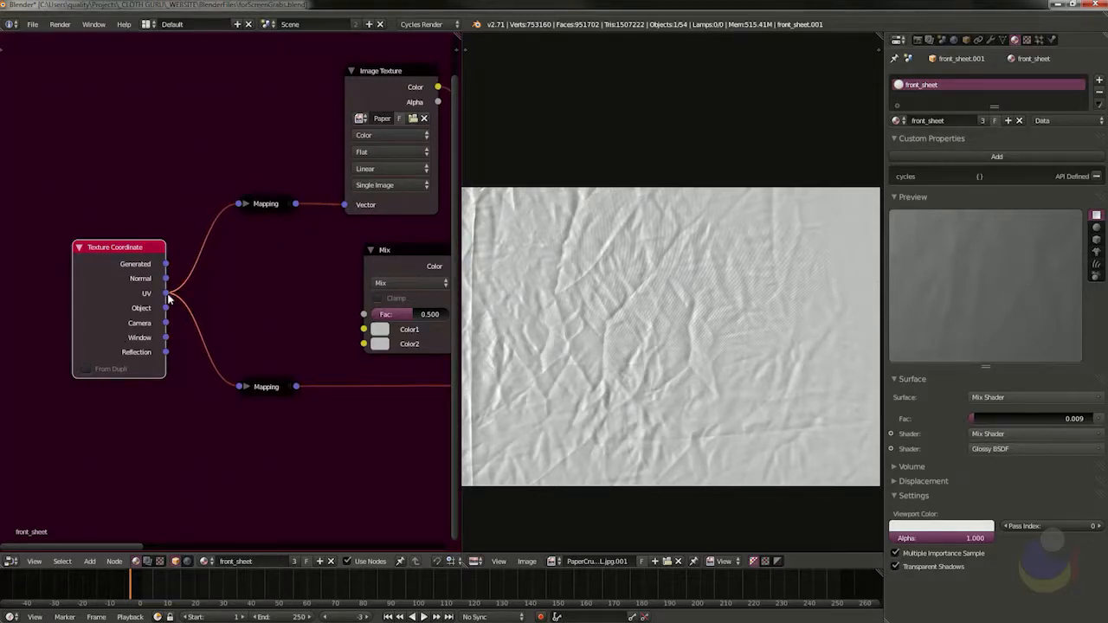
- Connect the Texture Coordinate's UV output directly to the paper Image Texture's Vector input and delete the upper Mapping node
{"action": "left_click_drag", "start_coordinate": [166, 294], "coordinate": [344, 204]}
{"action": "left_click_drag", "start_coordinate": [256, 203], "coordinate": [160, 130]}
{"action": "key", "text": "x"}
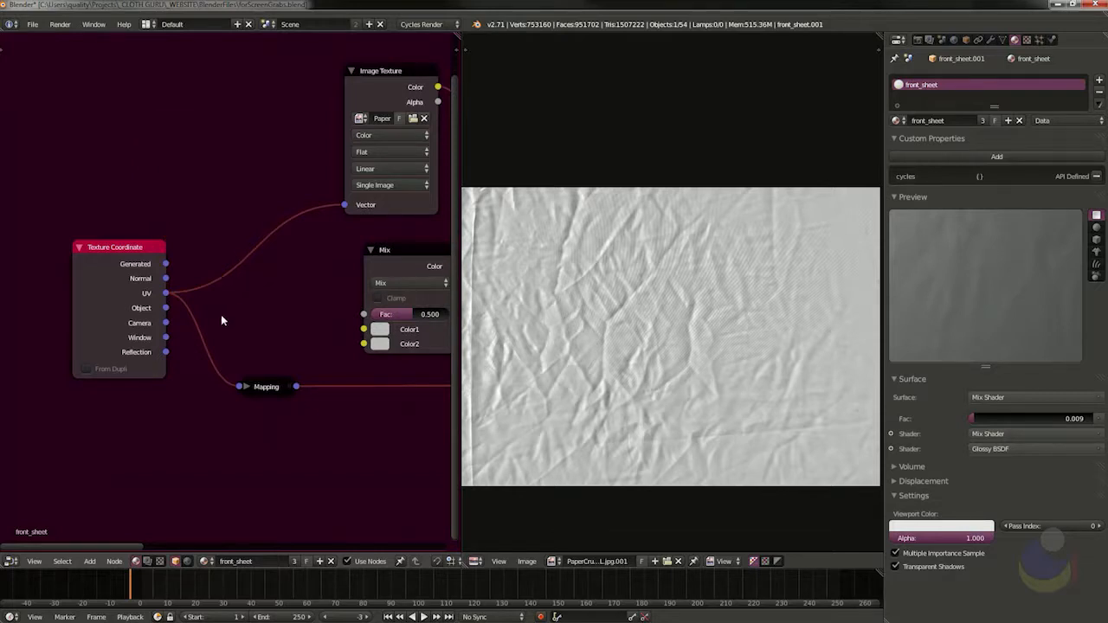
- Try a factor of 1 on the Mix Shader fed by the Glossy BSDF, switch to the sphere preview and set the factor to 0.022
{"action": "left_click_drag", "start_coordinate": [289, 331], "coordinate": [245, 317]}
{"action": "middle_click_drag", "start_coordinate": [295, 292], "coordinate": [156, 321]}
{"action": "scroll", "coordinate": [274, 317], "scroll_direction": "down", "scroll_amount": 4}
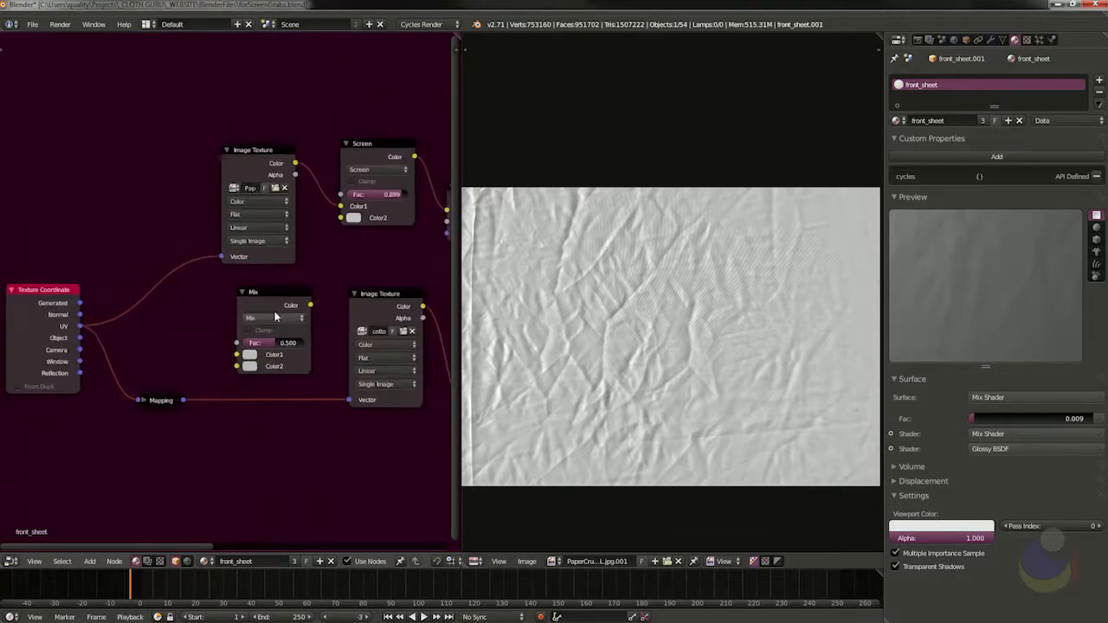
{"action": "middle_click_drag", "start_coordinate": [344, 252], "coordinate": [83, 247]}
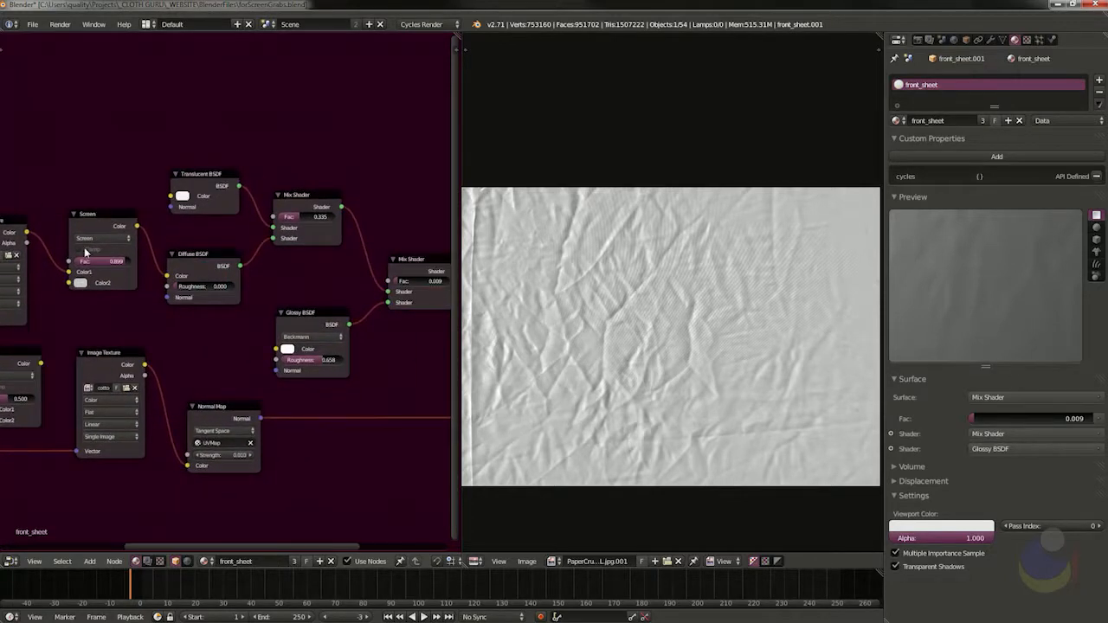
{"action": "middle_click_drag", "start_coordinate": [313, 277], "coordinate": [211, 250]}
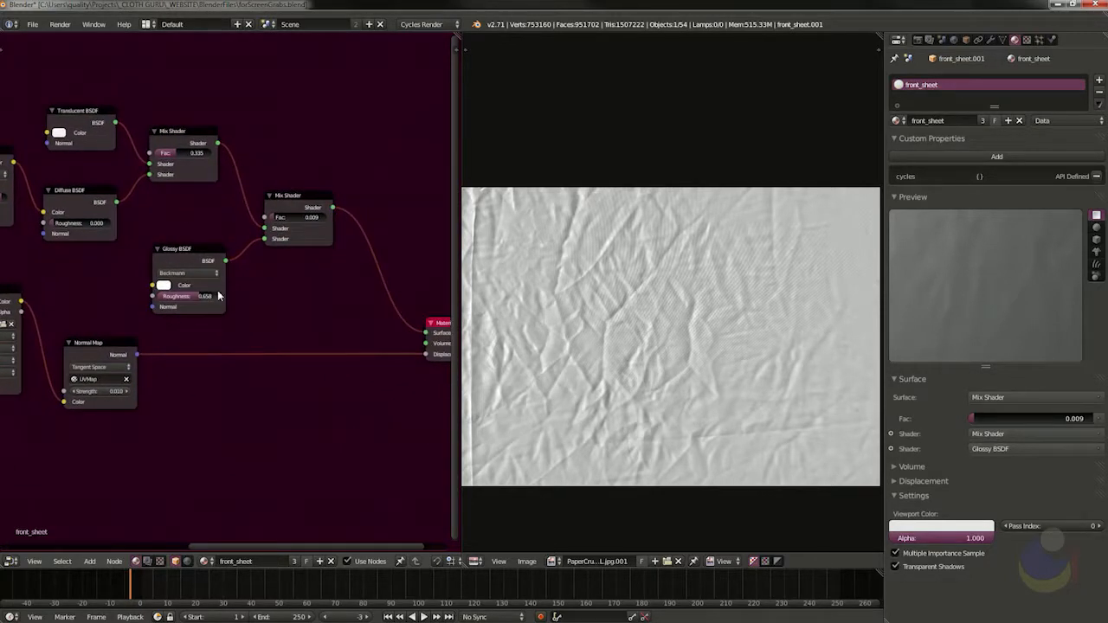
{"action": "scroll", "coordinate": [212, 296], "scroll_direction": "up", "scroll_amount": 2}
{"action": "scroll", "coordinate": [212, 296], "scroll_direction": "up", "scroll_amount": 1}
{"action": "left_click", "coordinate": [207, 275]}
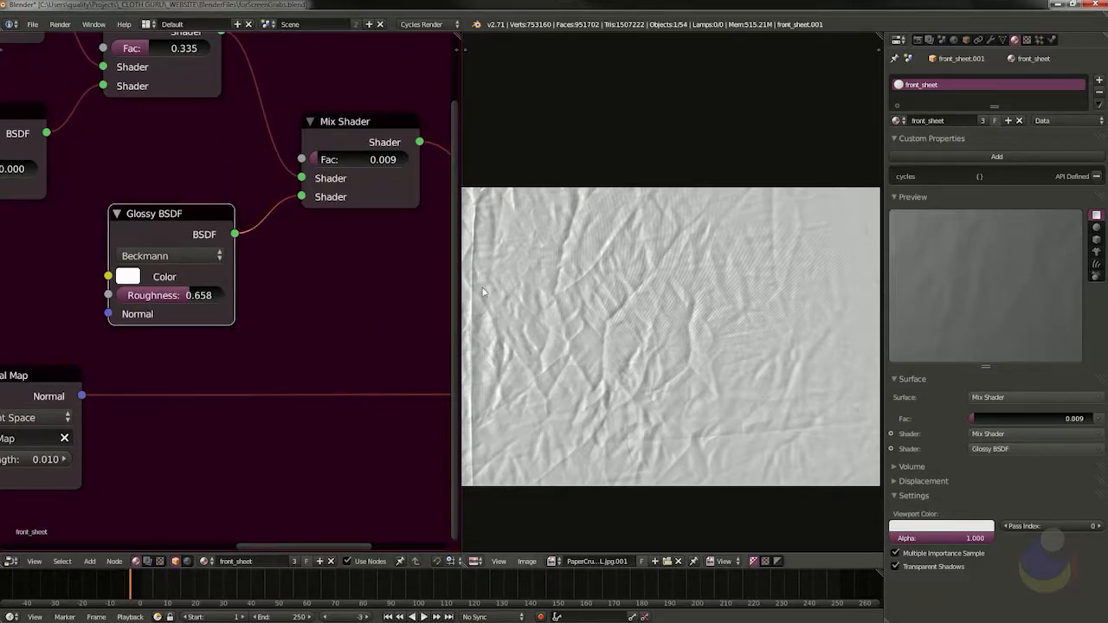
{"action": "middle_click_drag", "start_coordinate": [365, 220], "coordinate": [340, 254]}
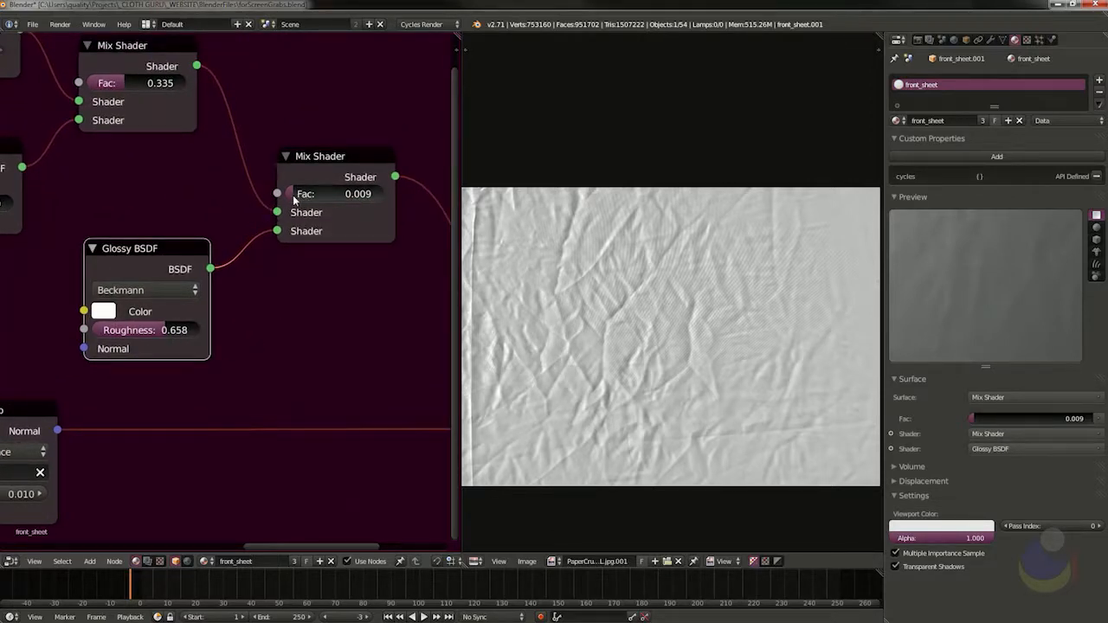
{"action": "left_click_drag", "start_coordinate": [295, 199], "coordinate": [384, 198]}
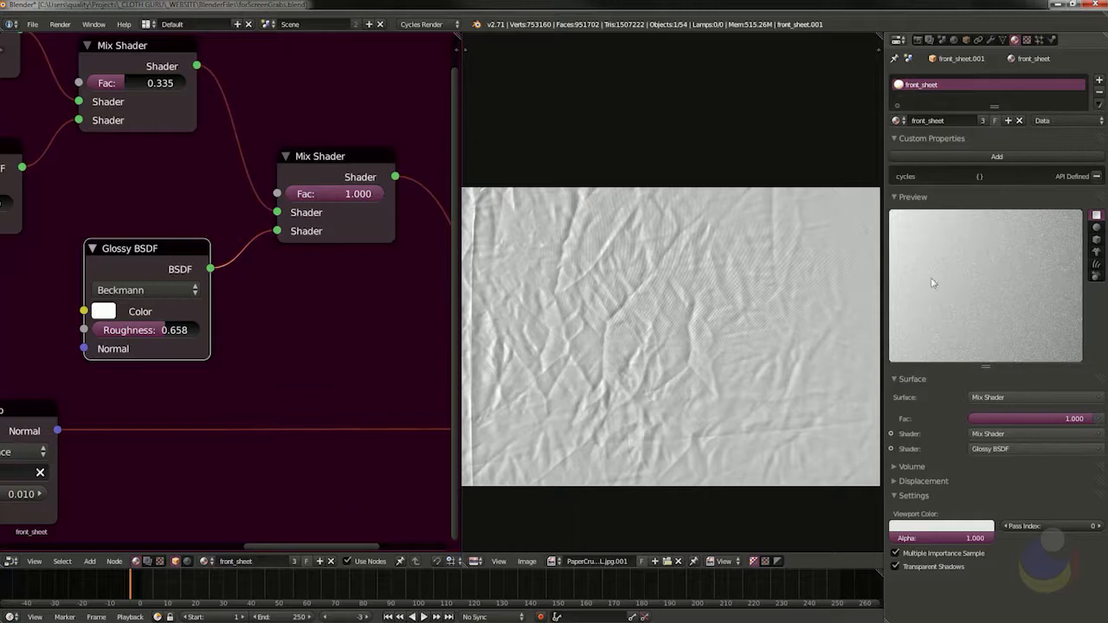
{"action": "left_click", "coordinate": [1096, 227]}
{"action": "left_click_drag", "start_coordinate": [370, 197], "coordinate": [289, 202]}
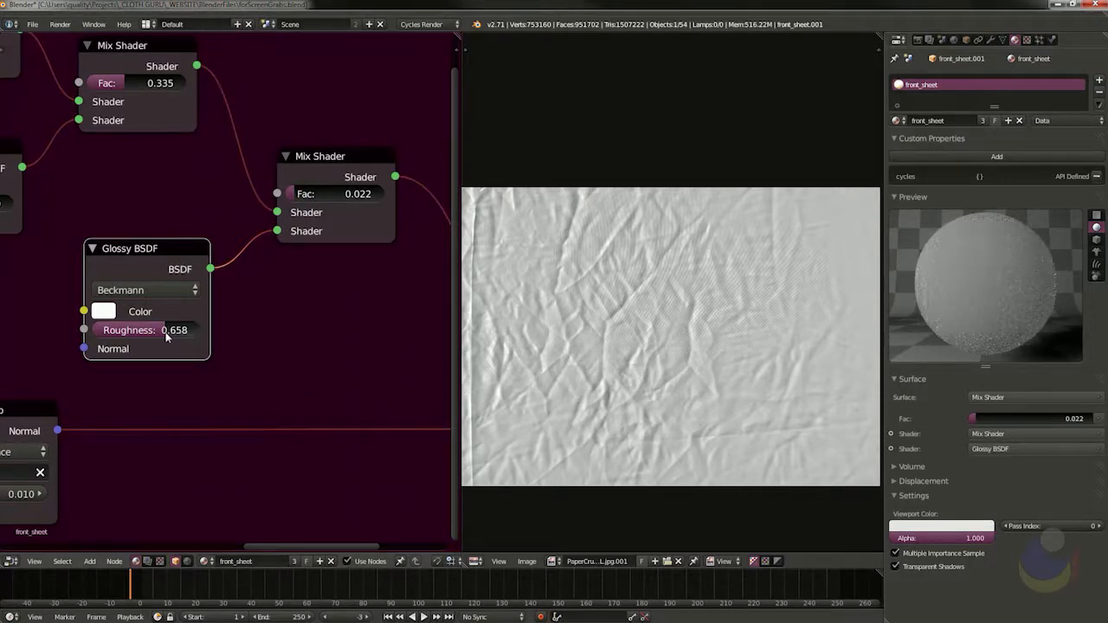
- Test the Glossy BSDF's roughness at 0.047, and set it to 0.891
{"action": "left_click_drag", "start_coordinate": [165, 334], "coordinate": [104, 342]}
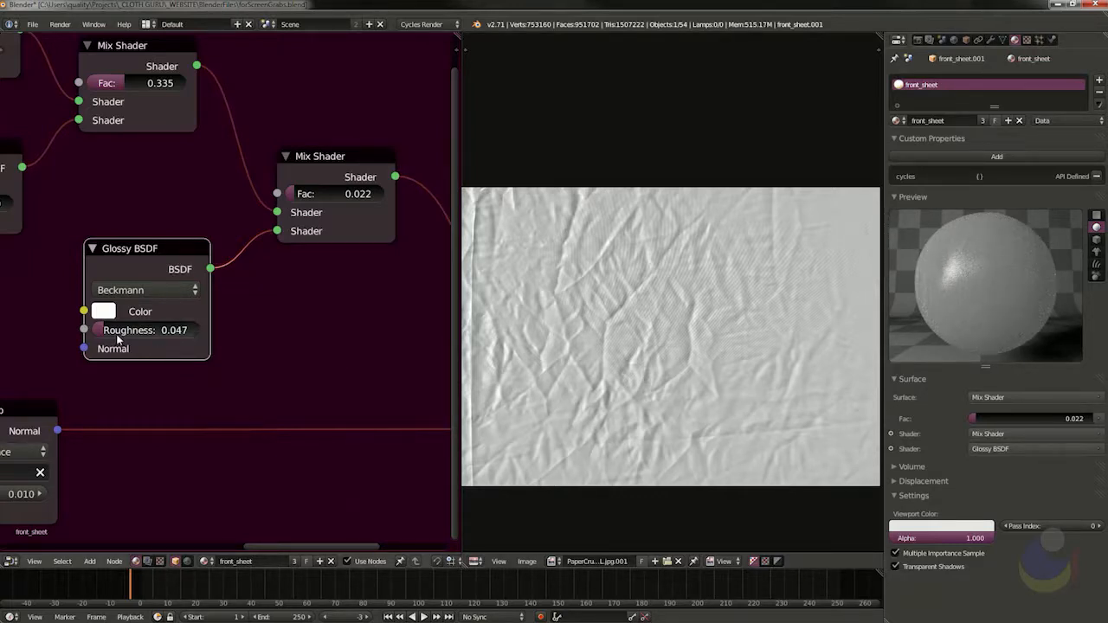
{"action": "left_click_drag", "start_coordinate": [110, 339], "coordinate": [194, 346]}
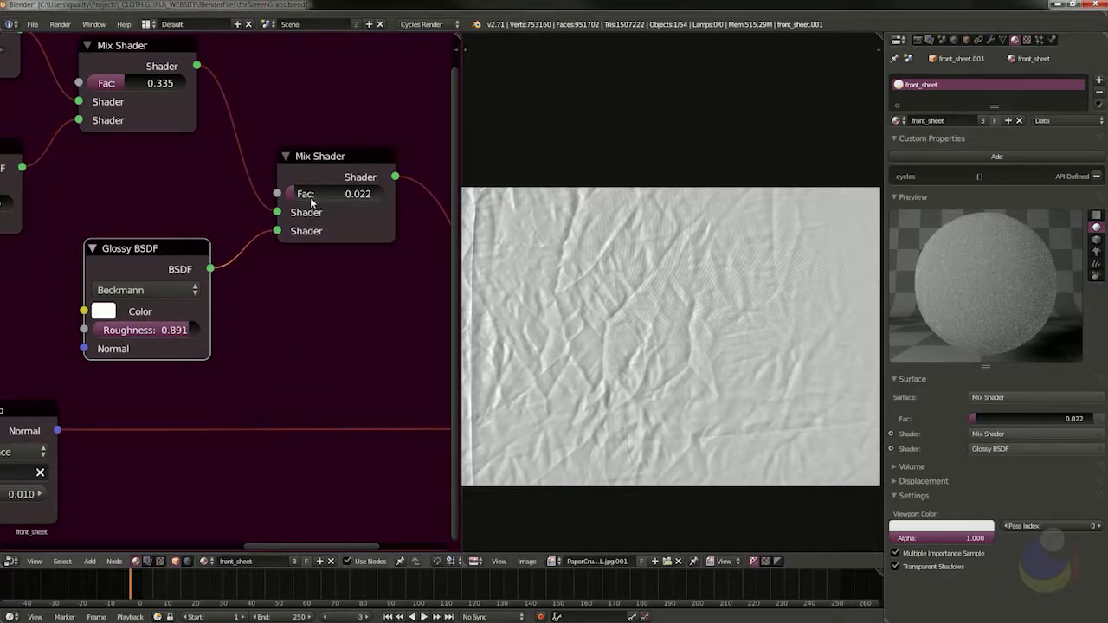
- Review the links into the Material Output and delete the unconnected Mix node beside the cotton Image Texture
{"action": "scroll", "coordinate": [367, 279], "scroll_direction": "down", "scroll_amount": 3}
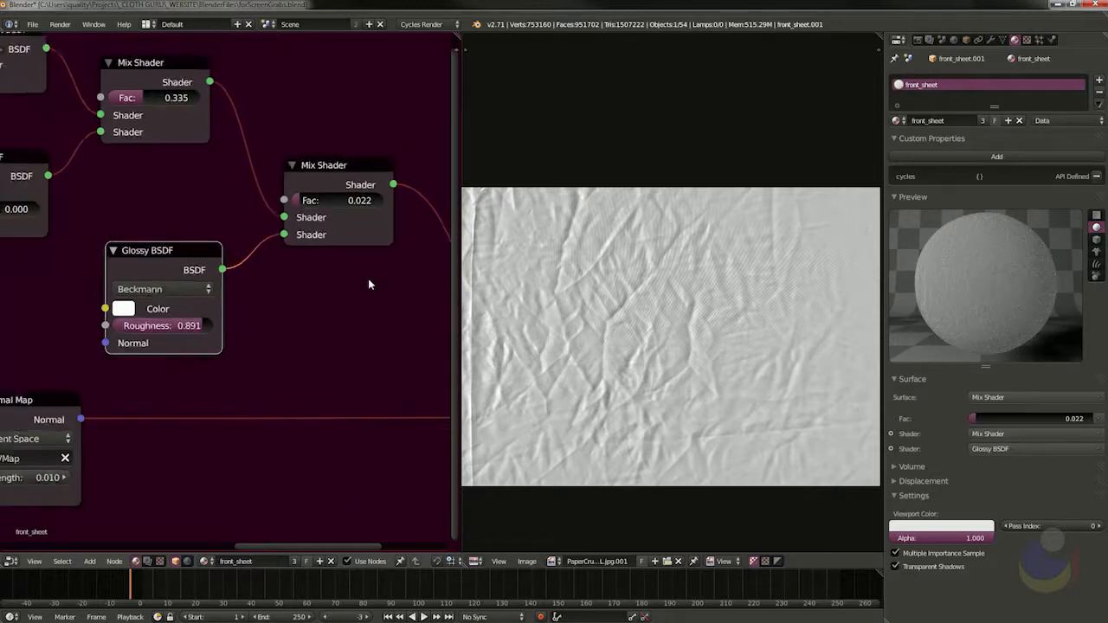
{"action": "middle_click_drag", "start_coordinate": [362, 290], "coordinate": [243, 245]}
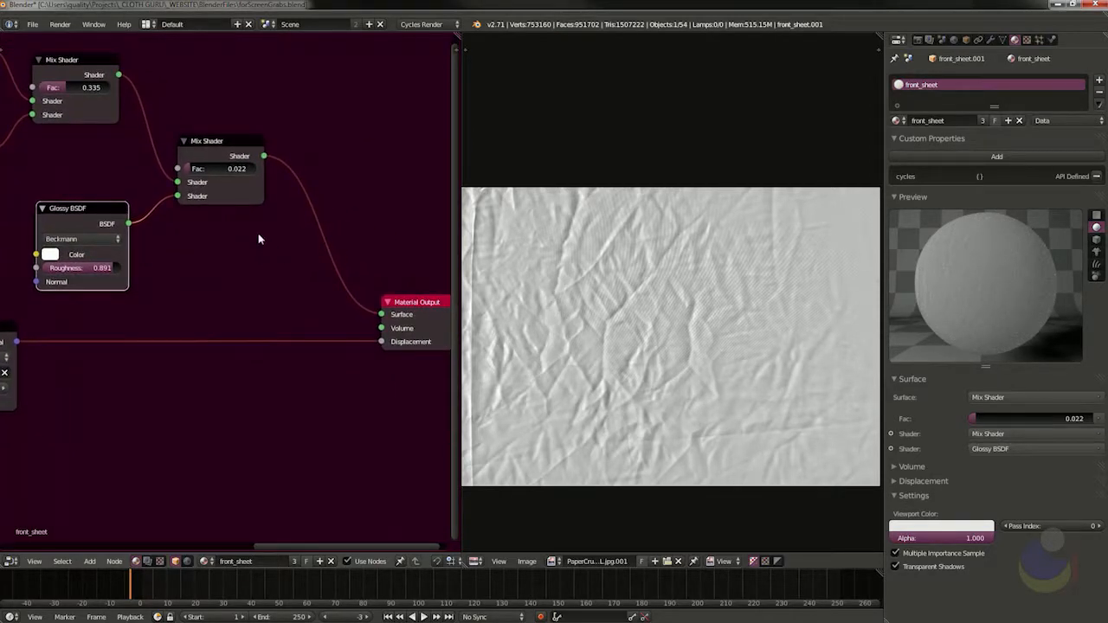
{"action": "scroll", "coordinate": [251, 332], "scroll_direction": "down", "scroll_amount": 2}
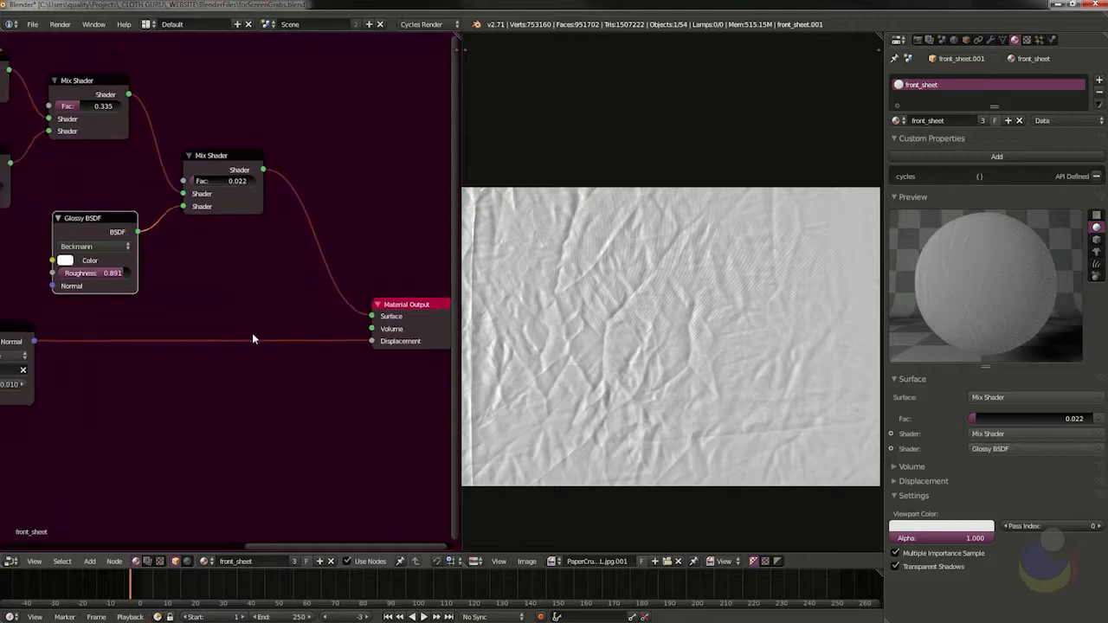
{"action": "middle_click_drag", "start_coordinate": [221, 368], "coordinate": [356, 344]}
{"action": "scroll", "coordinate": [320, 340], "scroll_direction": "down", "scroll_amount": 1}
{"action": "mouse_move", "coordinate": [271, 362]}
{"action": "middle_mouse_down"}
{"action": "mouse_move", "coordinate": [390, 359]}
{"action": "mouse_move", "coordinate": [213, 329]}
{"action": "mouse_move", "coordinate": [427, 324]}
{"action": "mouse_move", "coordinate": [180, 285]}
{"action": "mouse_move", "coordinate": [489, 280]}
{"action": "middle_mouse_up"}
{"action": "scroll", "coordinate": [253, 331], "scroll_direction": "down", "scroll_amount": 1}
{"action": "scroll", "coordinate": [347, 251], "scroll_direction": "up", "scroll_amount": 5}
{"action": "middle_click_drag", "start_coordinate": [302, 316], "coordinate": [446, 321]}
{"action": "middle_click_drag", "start_coordinate": [244, 319], "coordinate": [302, 303]}
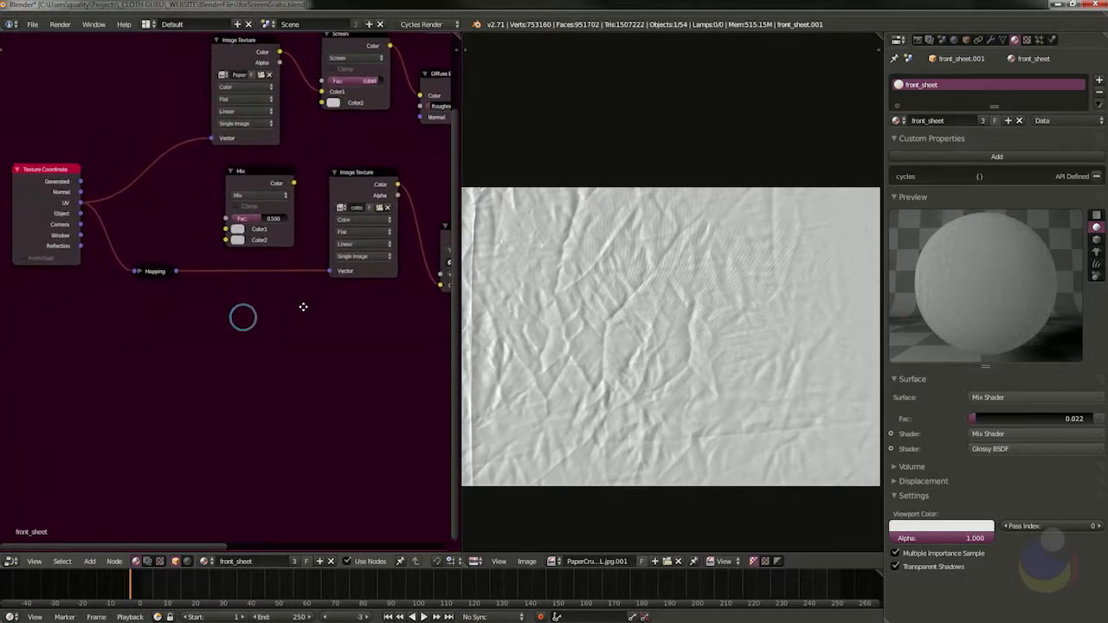
{"action": "left_click", "coordinate": [253, 184]}
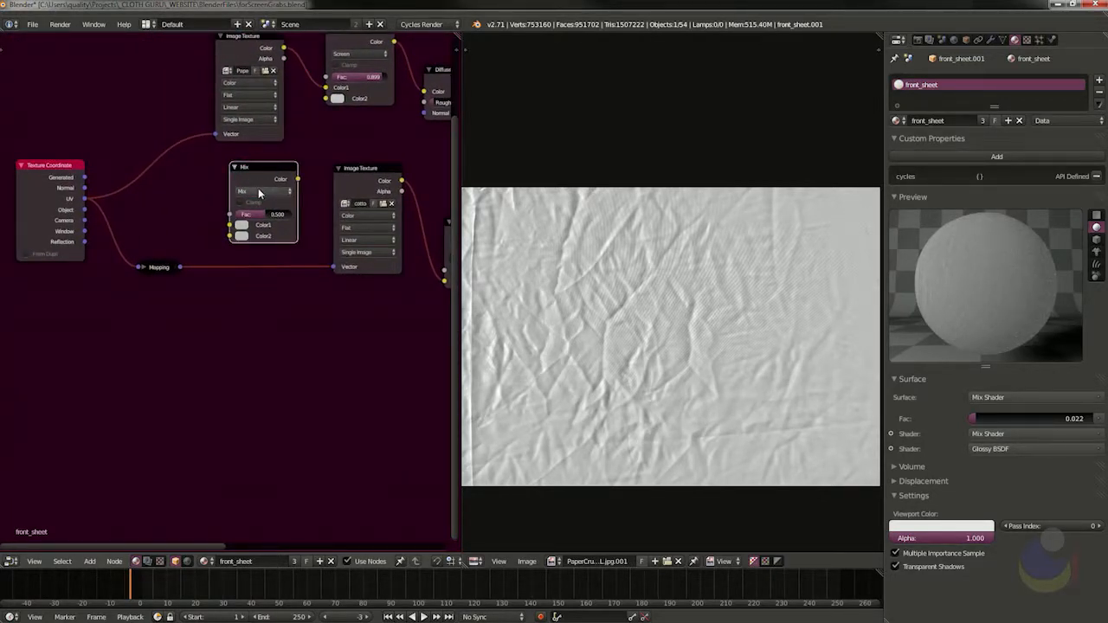
{"action": "key", "text": "x"}
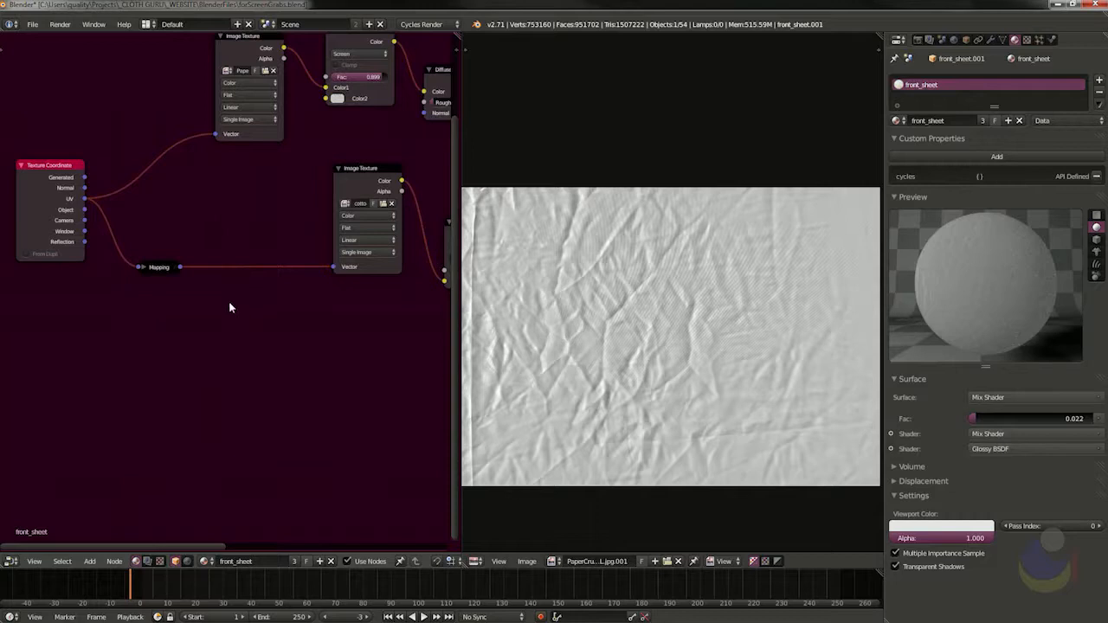
- Check the remaining Mapping node's settings, connect the UV output directly to the cotton Image Texture's Vector input and delete that Mapping node
{"action": "left_click", "coordinate": [145, 269]}
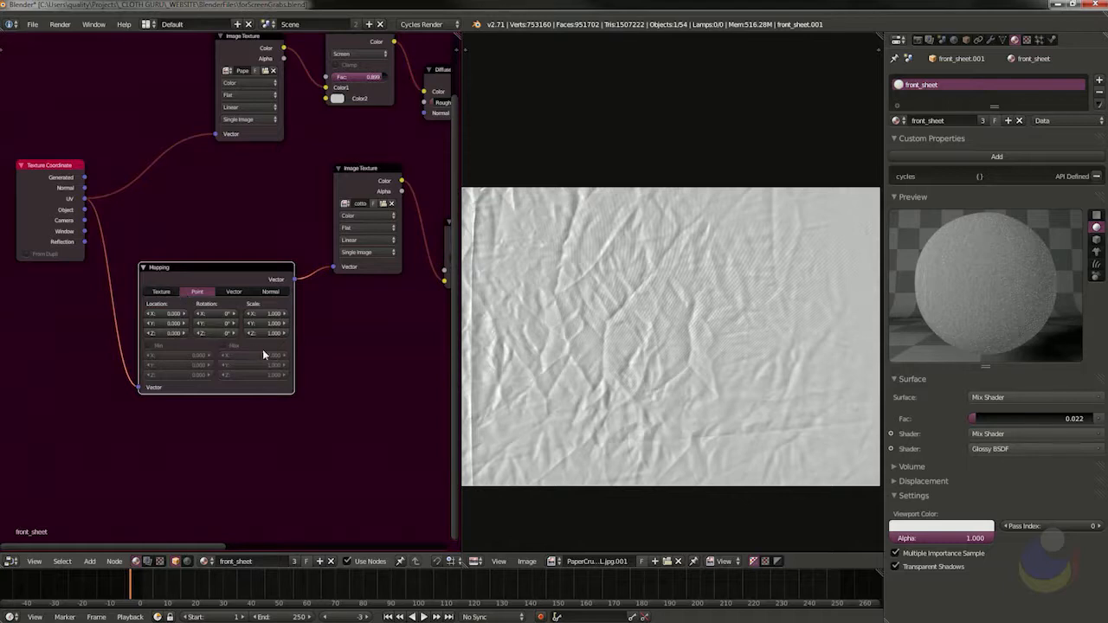
{"action": "left_click", "coordinate": [142, 267]}
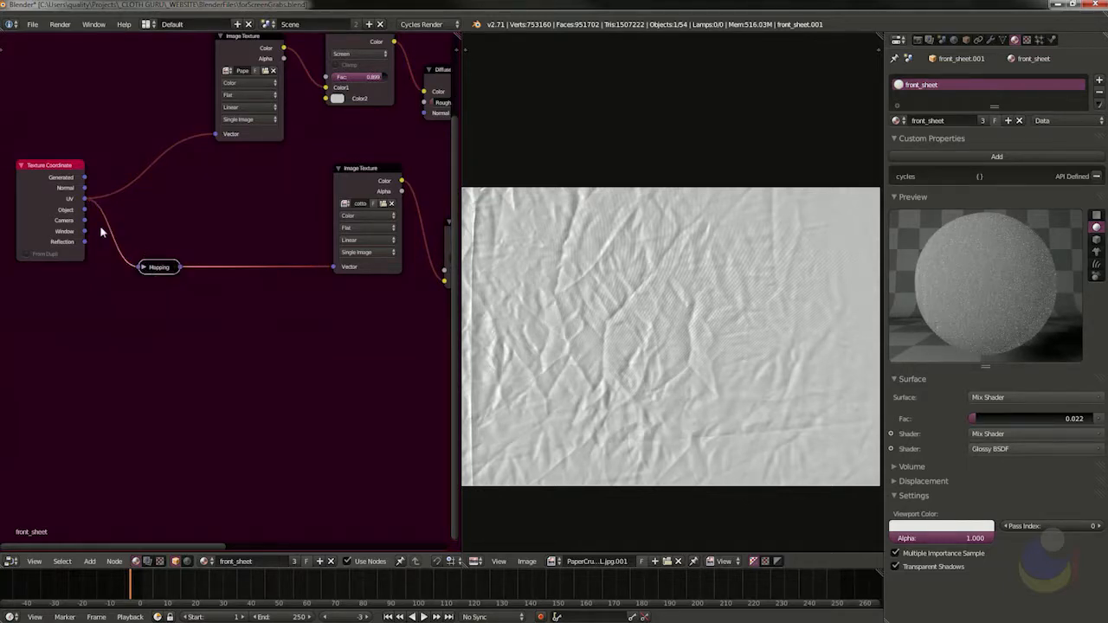
{"action": "left_click_drag", "start_coordinate": [84, 198], "coordinate": [333, 267]}
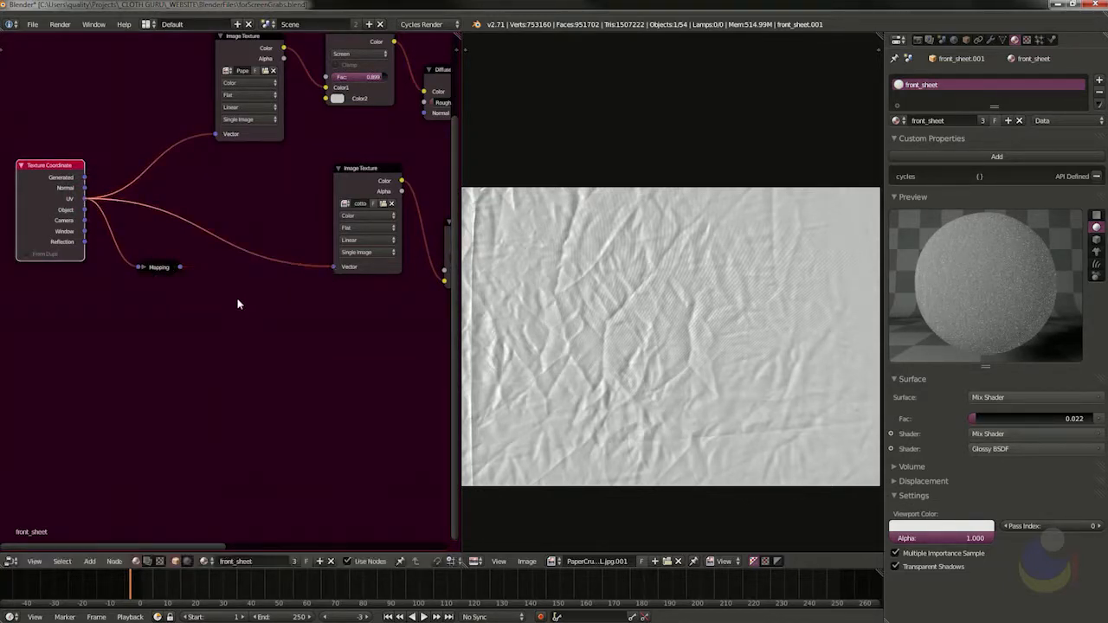
{"action": "right_click", "coordinate": [161, 268]}
{"action": "key", "text": "x"}
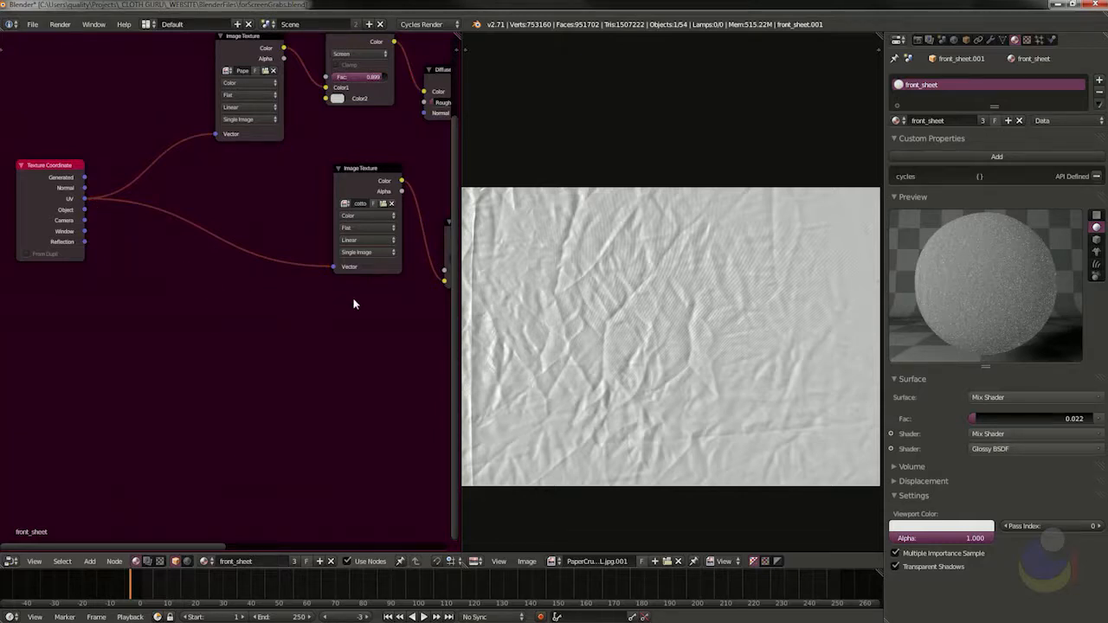
{"action": "middle_click_drag", "start_coordinate": [350, 299], "coordinate": [273, 297]}
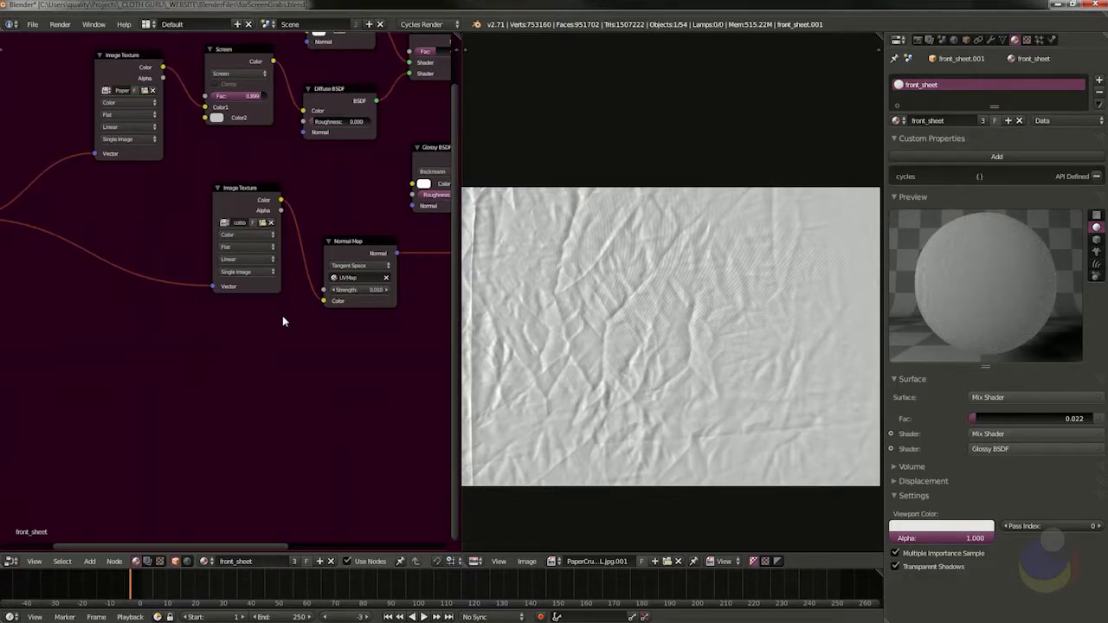
- Display the crumpled_Normal.jpg.001 image in the image editor and inspect its wrinkle detail up close
{"action": "middle_click_drag", "start_coordinate": [234, 331], "coordinate": [182, 328]}
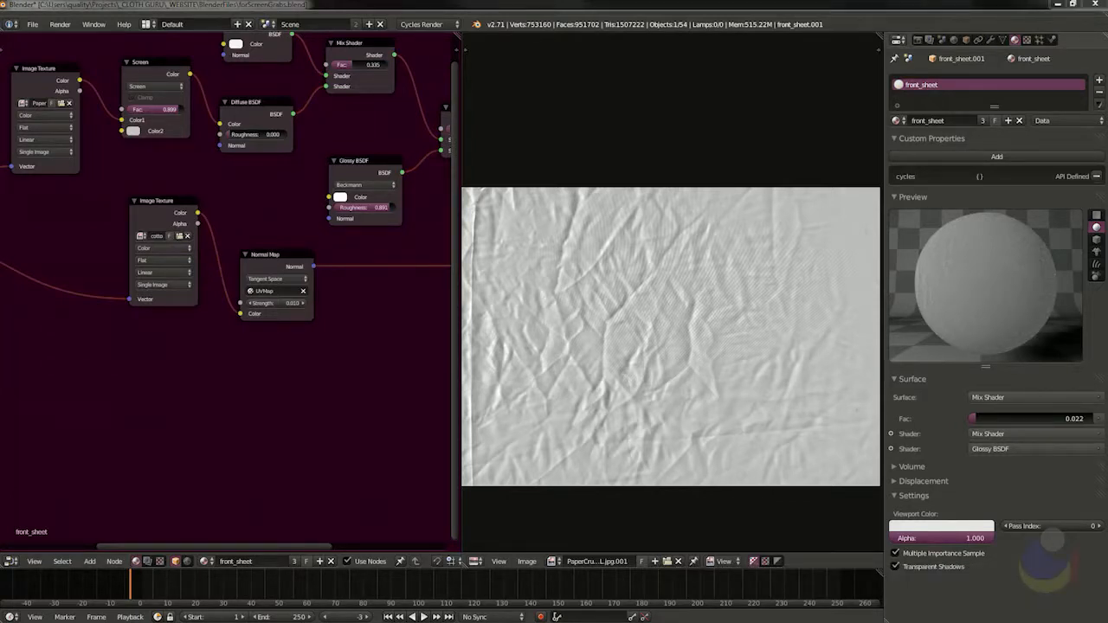
{"action": "left_click", "coordinate": [552, 561]}
{"action": "left_click", "coordinate": [584, 506]}
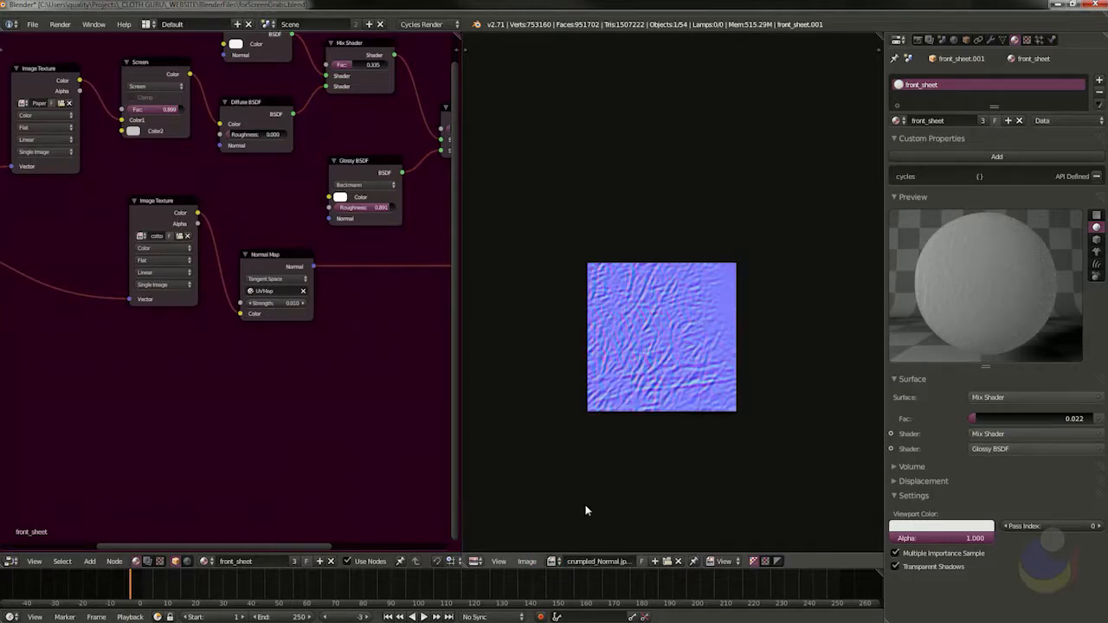
{"action": "scroll", "coordinate": [655, 325], "scroll_direction": "up", "scroll_amount": 5}
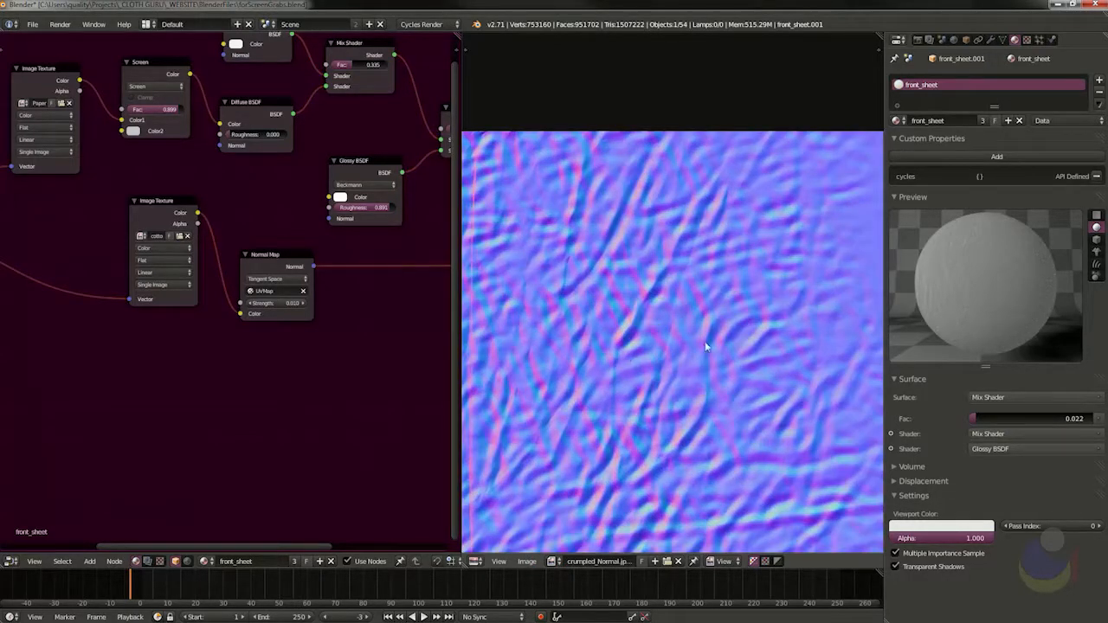
{"action": "scroll", "coordinate": [682, 361], "scroll_direction": "down", "scroll_amount": 1}
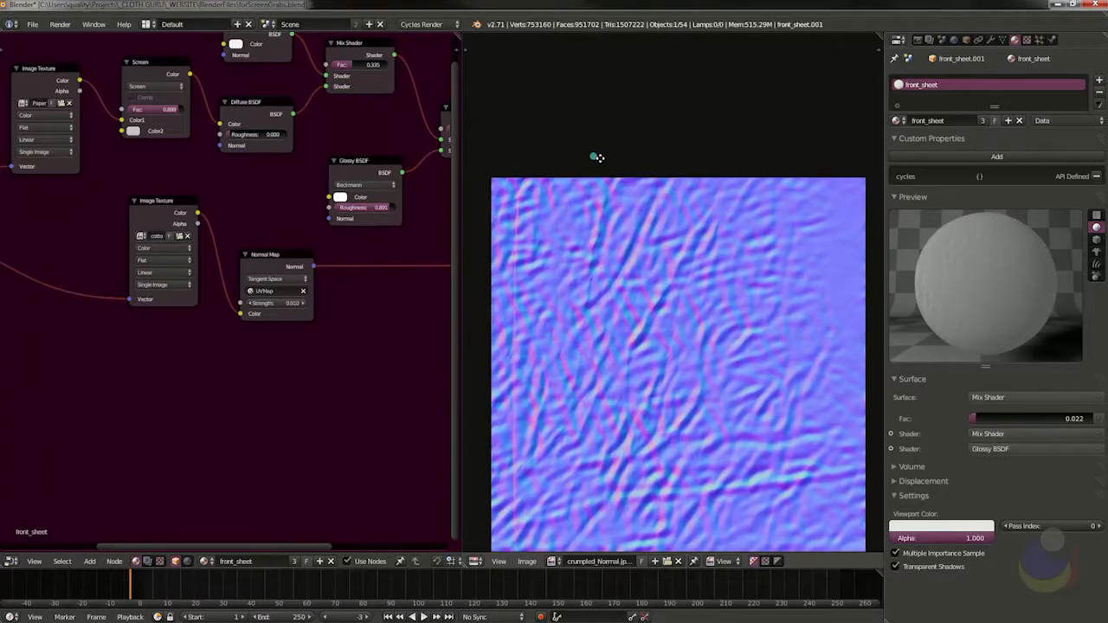
{"action": "middle_click_drag", "start_coordinate": [594, 161], "coordinate": [580, 79]}
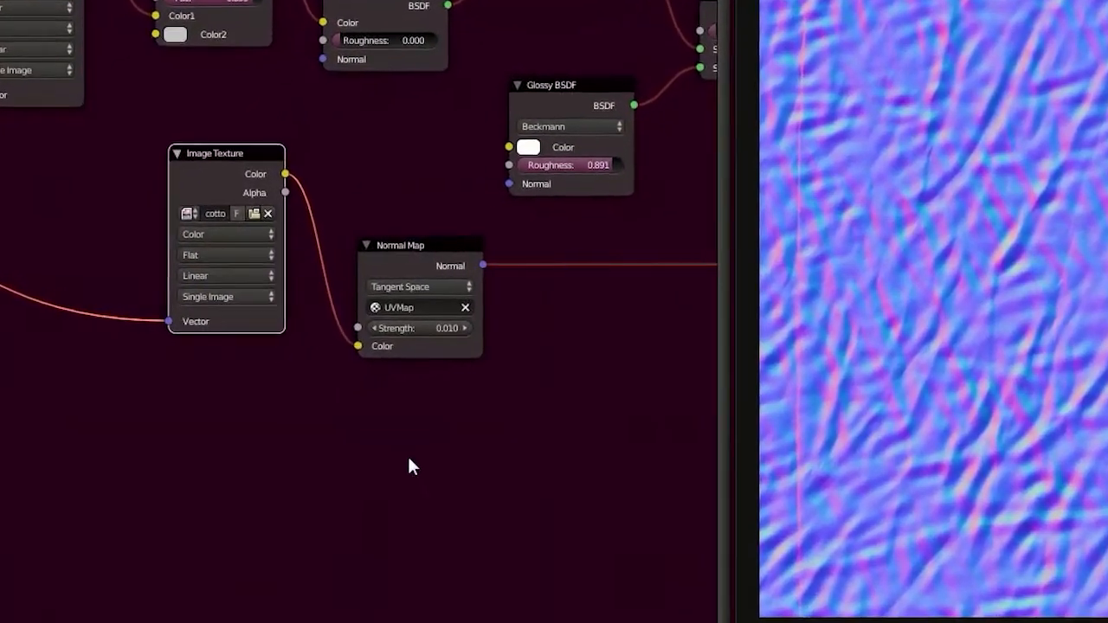
- Select the Normal Map node, look through the addable node categories up to Vector and check the node's UV map choices
{"action": "middle_click_drag", "start_coordinate": [362, 424], "coordinate": [246, 408]}
{"action": "left_click", "coordinate": [278, 248]}
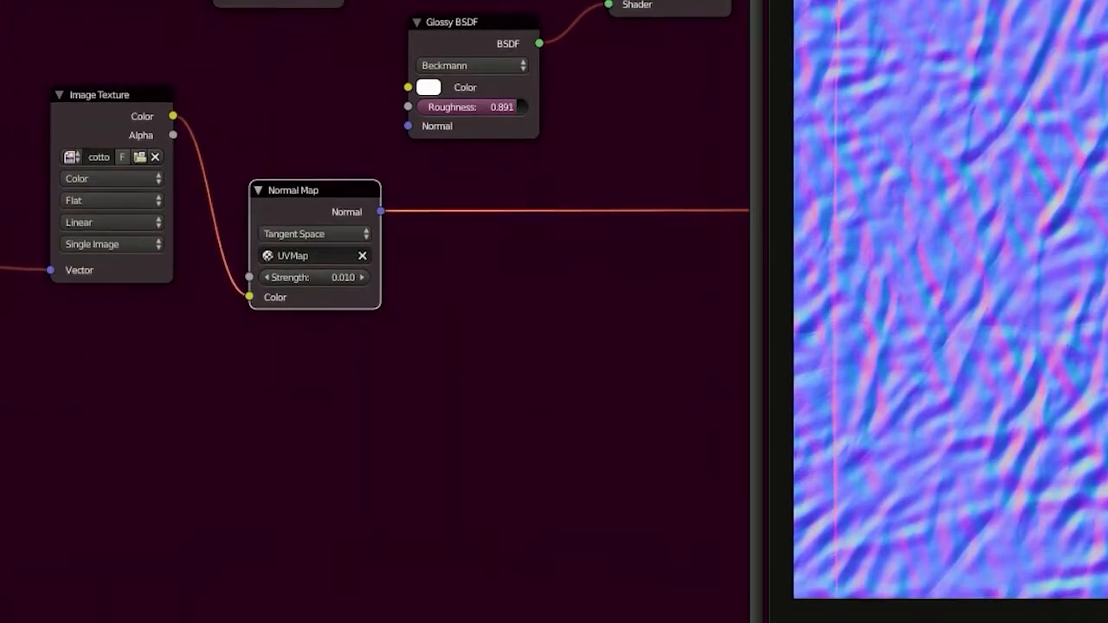
{"action": "key", "text": "shift+a"}
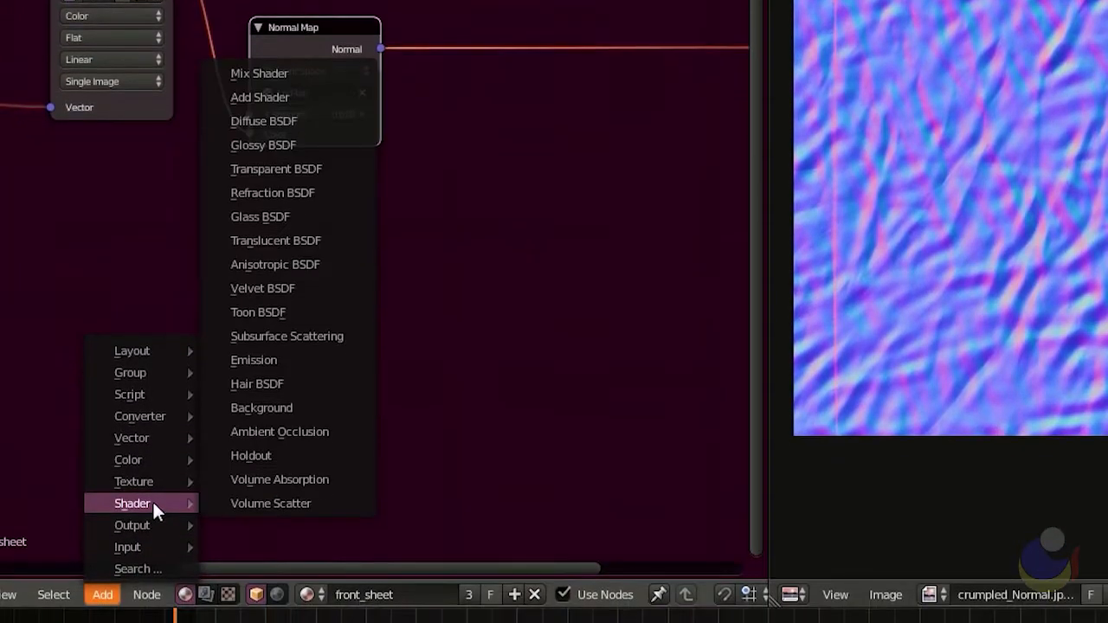
{"action": "mouse_move", "coordinate": [158, 538]}
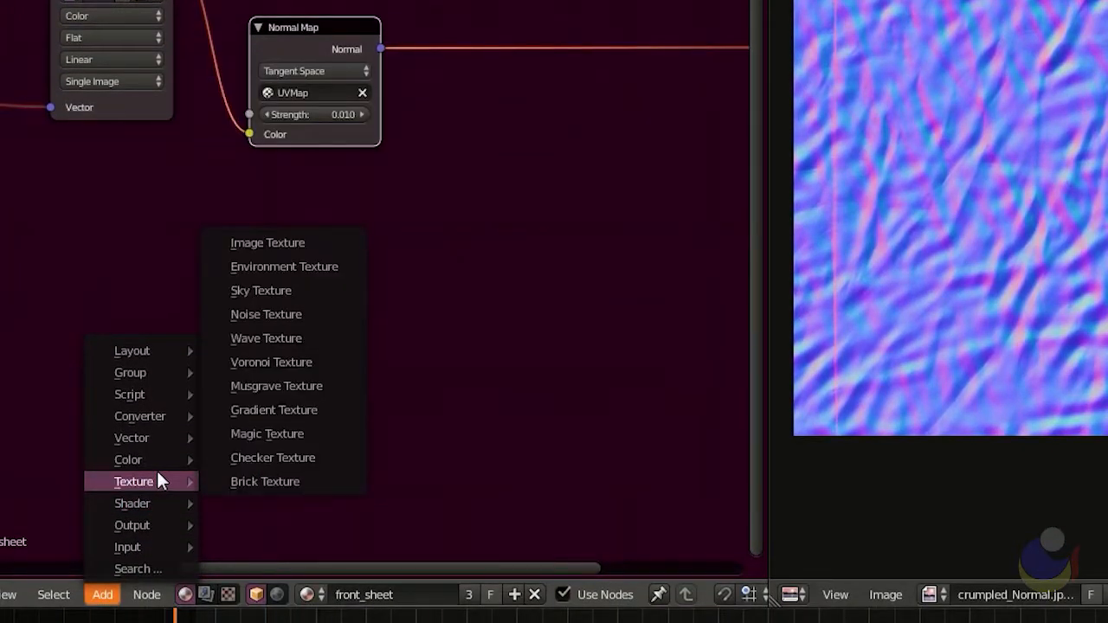
{"action": "mouse_move", "coordinate": [150, 433]}
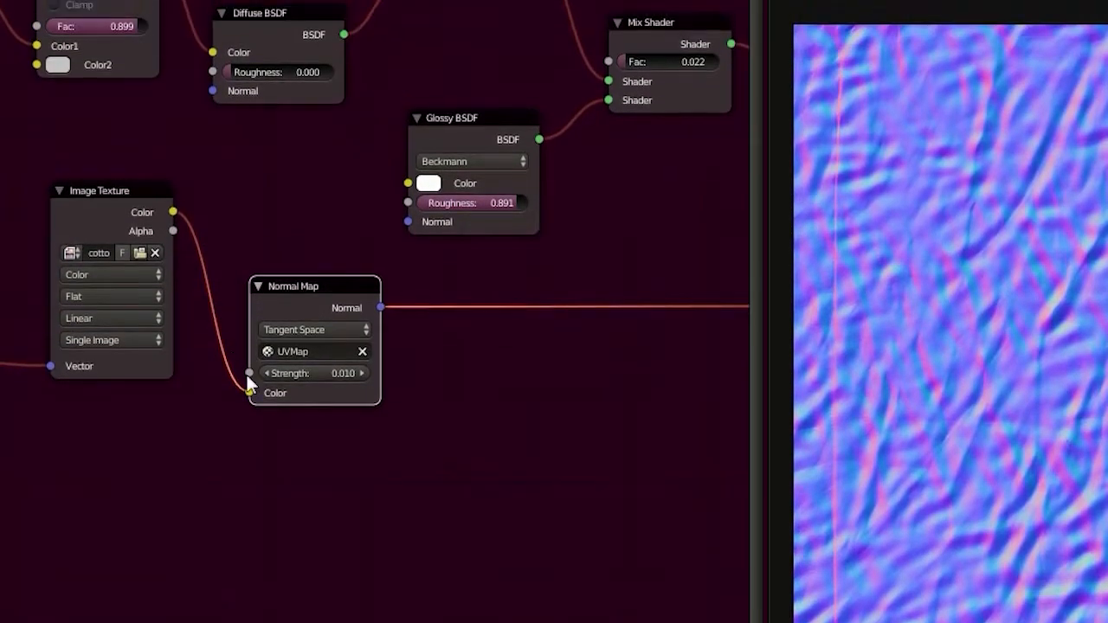
{"action": "left_click", "coordinate": [322, 350]}
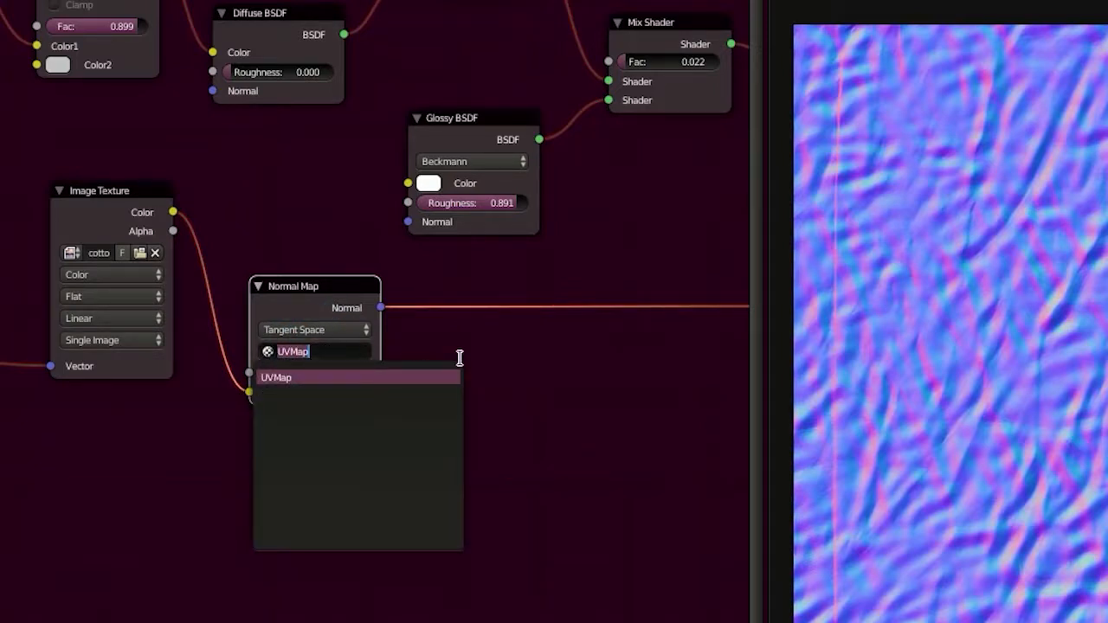
{"action": "left_click", "coordinate": [461, 349]}
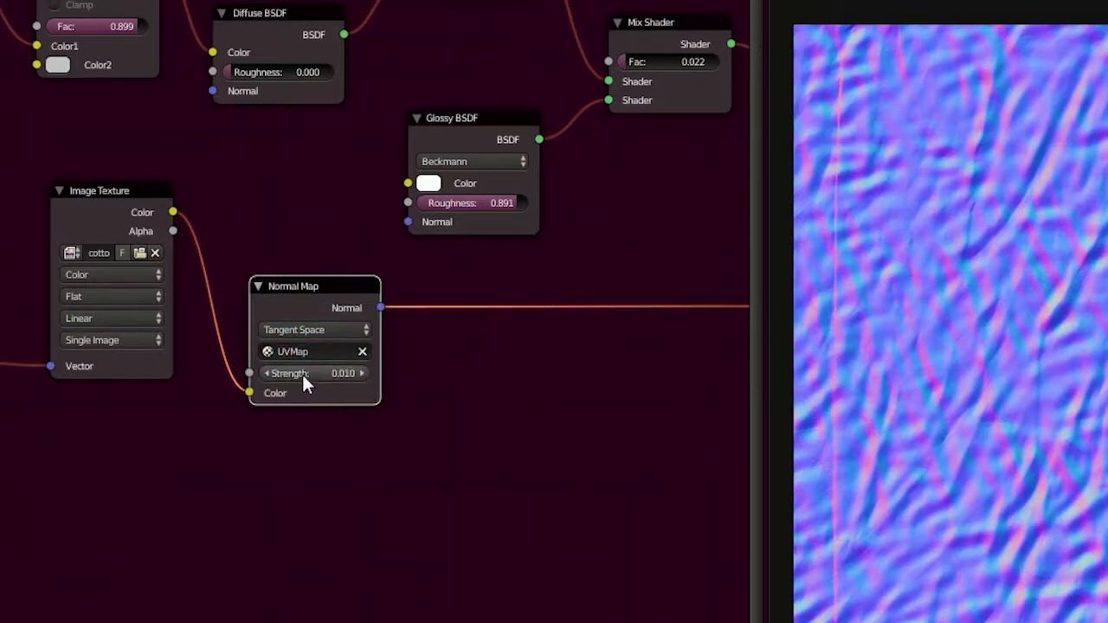
- Examine the Normal Map node's strength and follow its Normal link to the Material Output's Displacement input
{"action": "scroll", "coordinate": [349, 376], "scroll_direction": "up", "scroll_amount": 5}
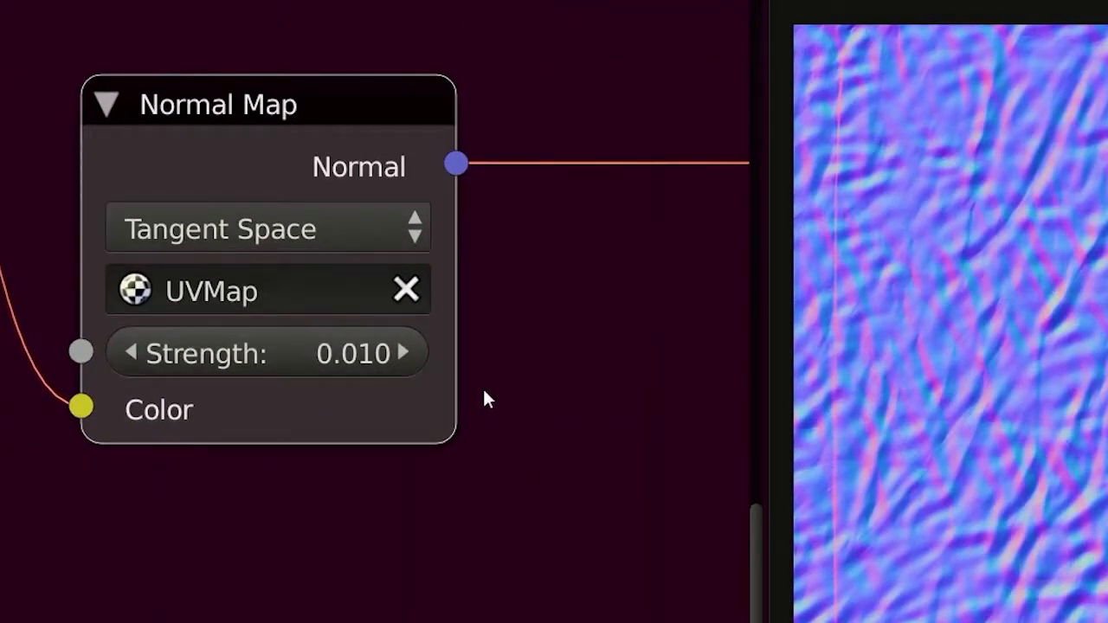
{"action": "scroll", "coordinate": [589, 415], "scroll_direction": "down", "scroll_amount": 2}
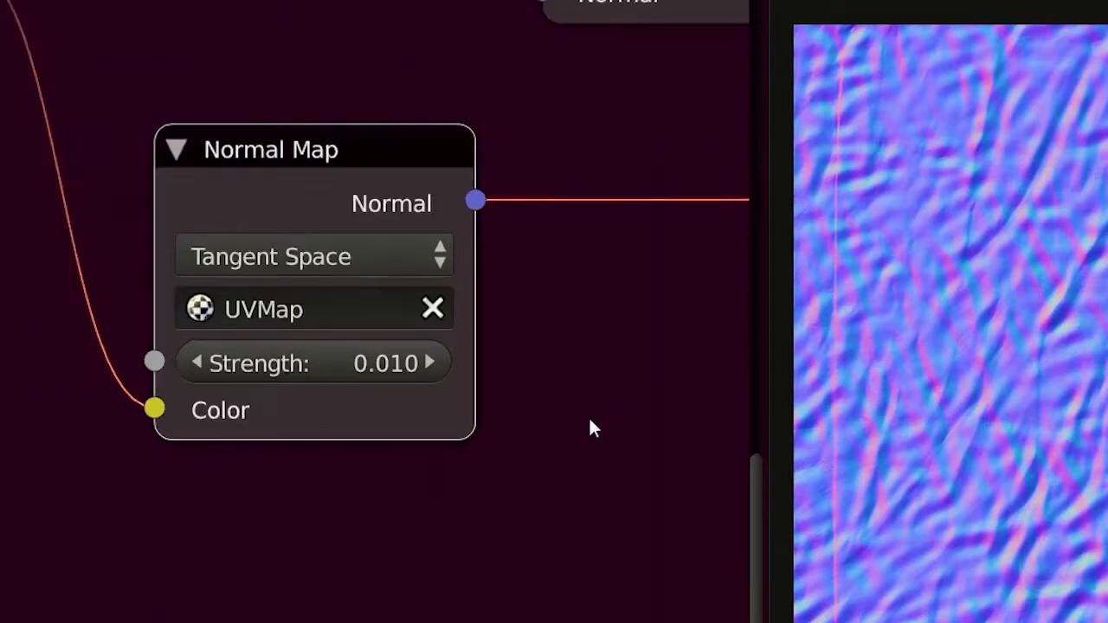
{"action": "middle_click_drag", "start_coordinate": [589, 397], "coordinate": [359, 361]}
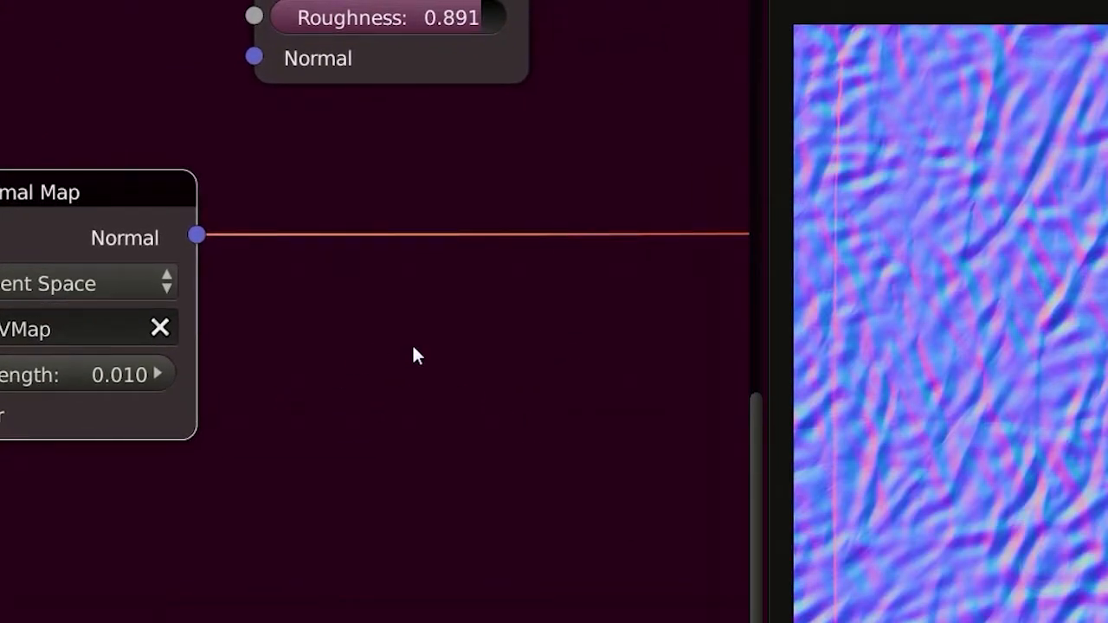
{"action": "scroll", "coordinate": [414, 401], "scroll_direction": "down", "scroll_amount": 4}
{"action": "middle_click_drag", "start_coordinate": [519, 405], "coordinate": [326, 424]}
{"action": "scroll", "coordinate": [465, 423], "scroll_direction": "down", "scroll_amount": 4}
{"action": "middle_click_drag", "start_coordinate": [537, 388], "coordinate": [302, 409]}
{"action": "scroll", "coordinate": [484, 571], "scroll_direction": "down", "scroll_amount": 5}
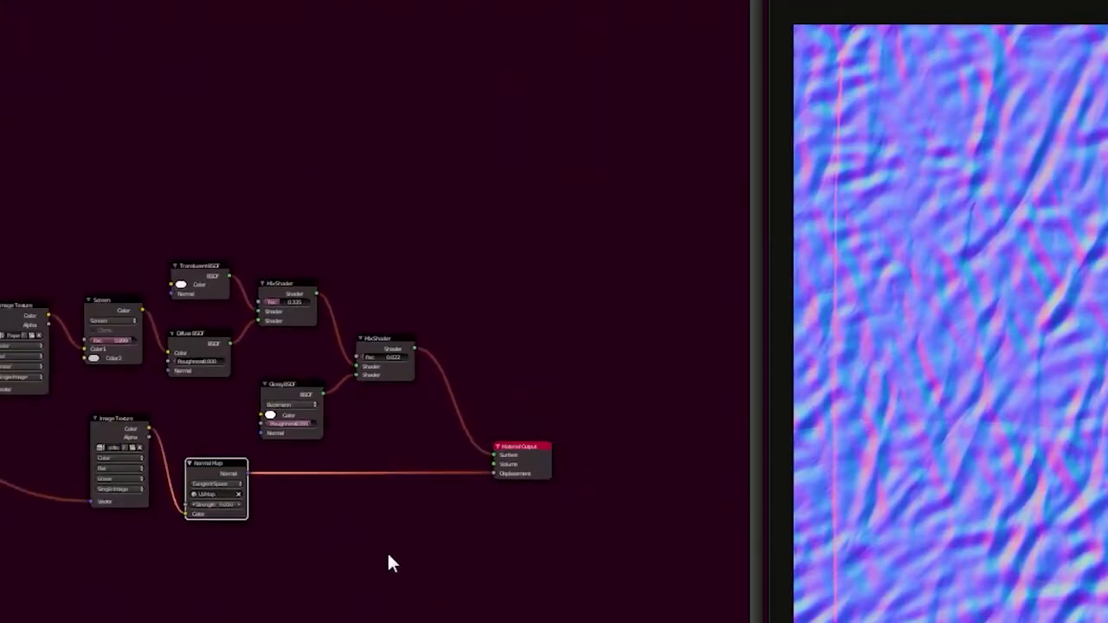
{"action": "middle_click_drag", "start_coordinate": [388, 562], "coordinate": [549, 509]}
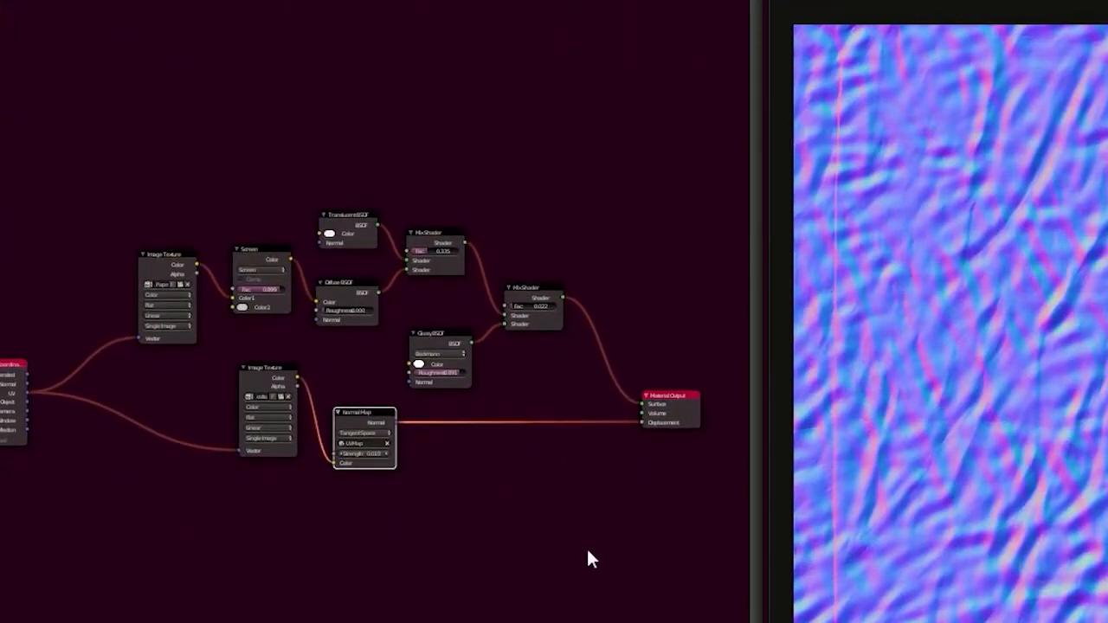
- Switch the image editor area to the 3D View and select the short-sleeved shirt hanging beside the front sheet
{"action": "left_click", "coordinate": [795, 622]}
{"action": "left_click", "coordinate": [818, 622]}
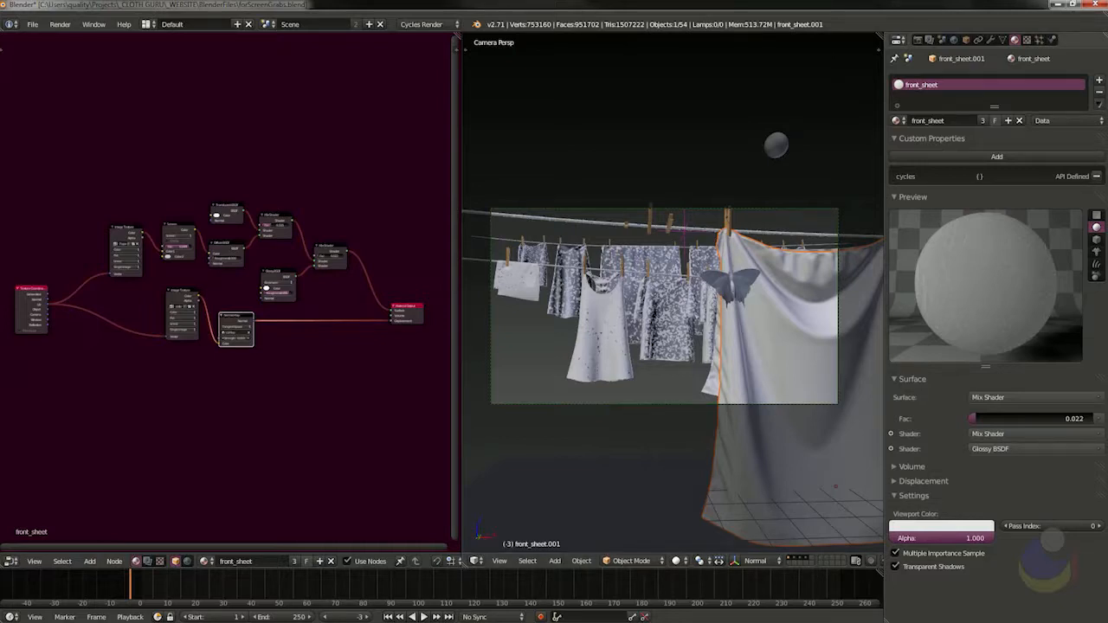
{"action": "right_click", "coordinate": [675, 344]}
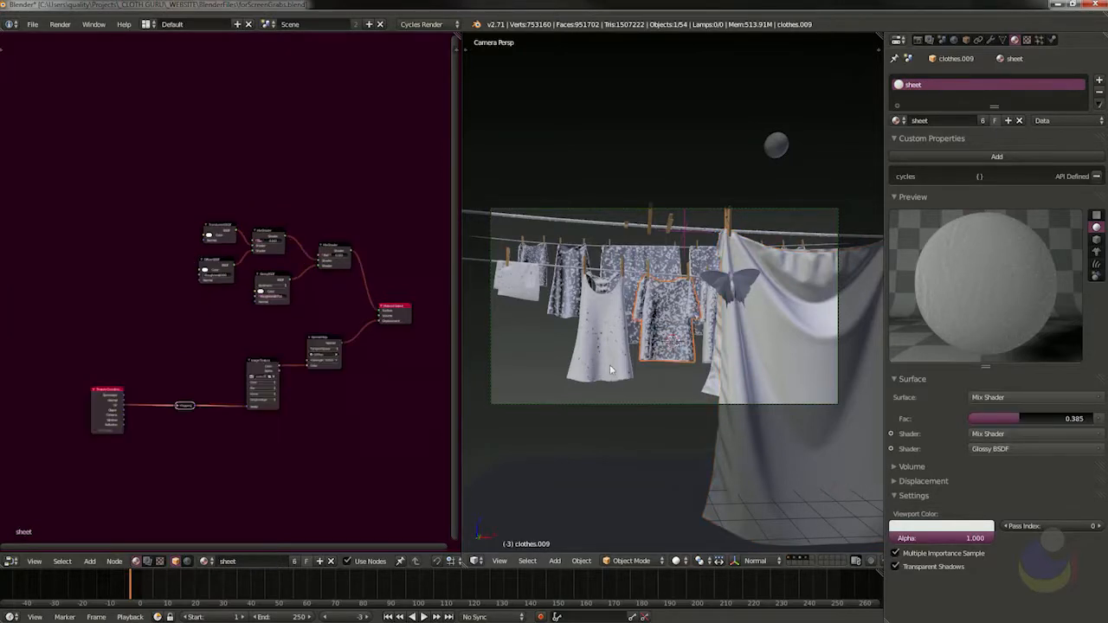
- Examine the shirt's sheet material, from its mixed Translucent, Diffuse and Glossy shaders to its Texture Coordinate, Mapping, Image Texture and Normal Map nodes
{"action": "scroll", "coordinate": [207, 388], "scroll_direction": "up", "scroll_amount": 3}
{"action": "middle_click_drag", "start_coordinate": [187, 244], "coordinate": [70, 263]}
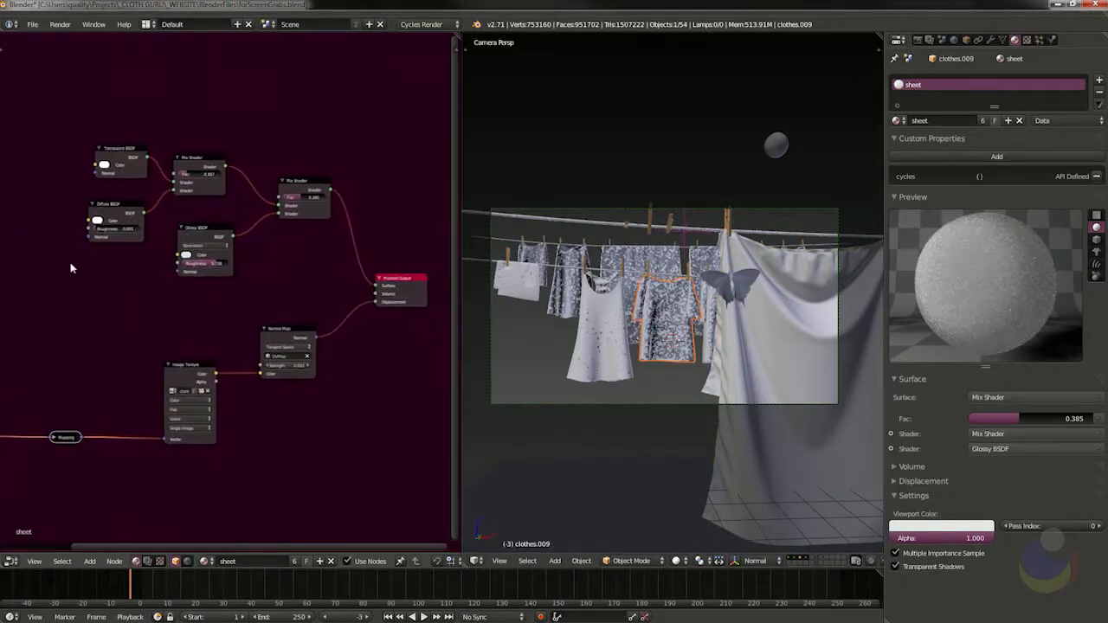
{"action": "scroll", "coordinate": [114, 259], "scroll_direction": "up", "scroll_amount": 4}
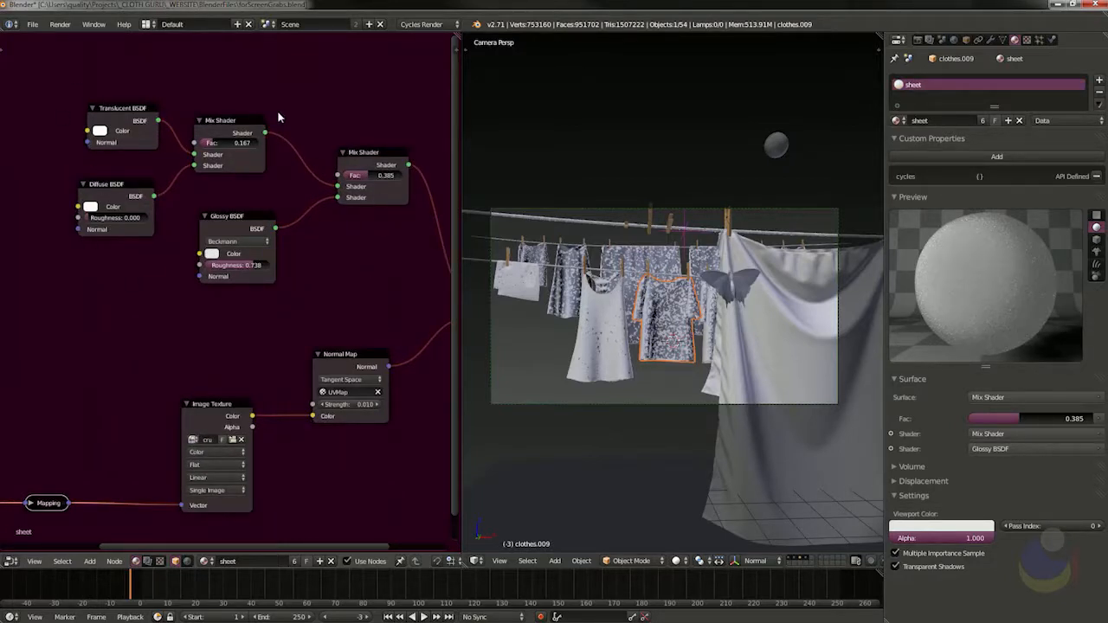
{"action": "middle_click_drag", "start_coordinate": [365, 266], "coordinate": [241, 186]}
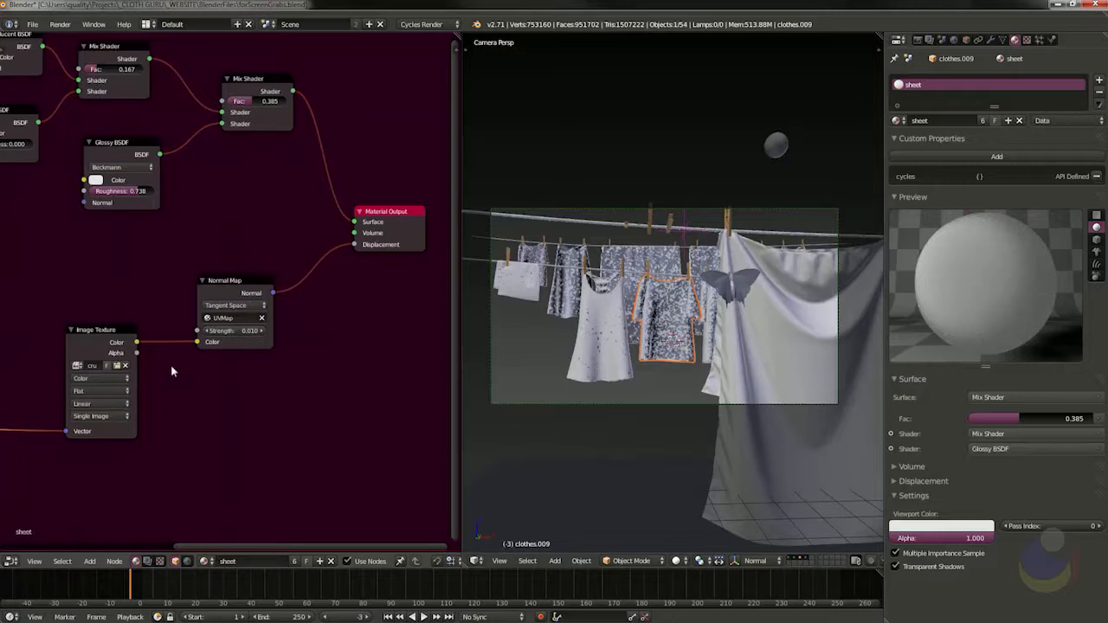
{"action": "middle_click_drag", "start_coordinate": [168, 396], "coordinate": [306, 364]}
{"action": "middle_click_drag", "start_coordinate": [81, 321], "coordinate": [165, 353]}
{"action": "scroll", "coordinate": [221, 317], "scroll_direction": "down", "scroll_amount": 4}
{"action": "middle_click_drag", "start_coordinate": [224, 294], "coordinate": [232, 308]}
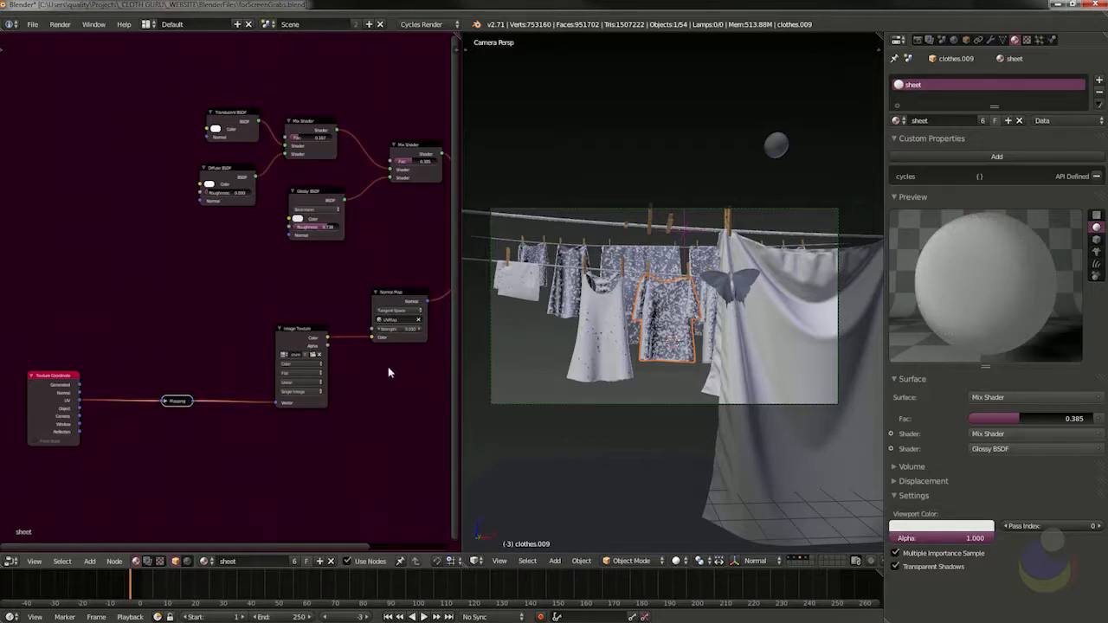
- Change the 3D View area to the UV/Image Editor and display the whole PaperCrumpled0031_L.jpg.001 image
{"action": "left_click", "coordinate": [476, 560]}
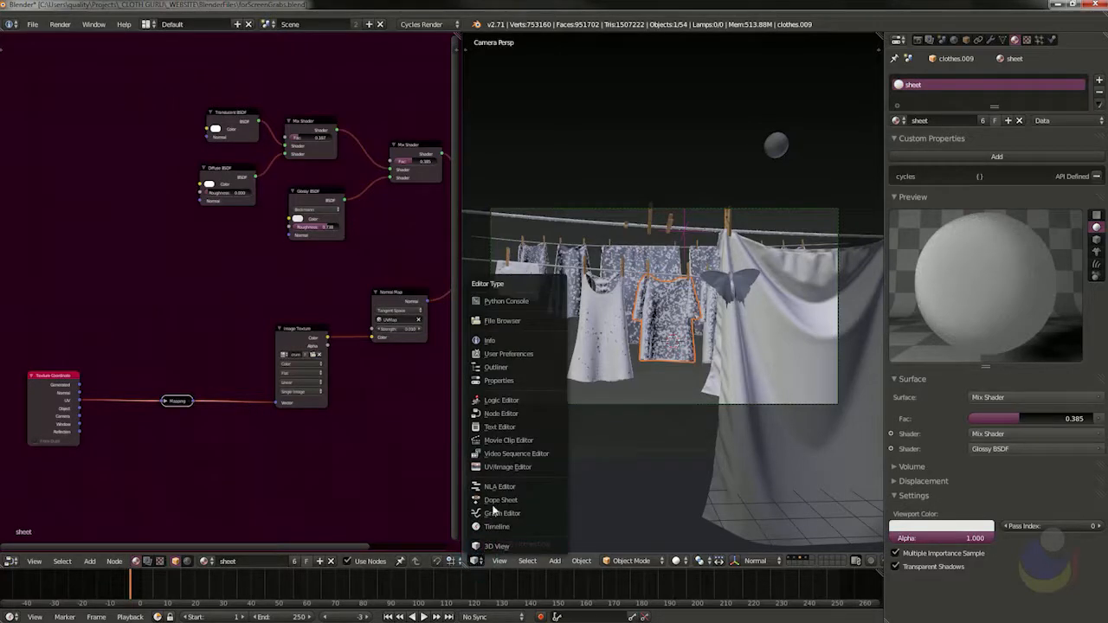
{"action": "left_click", "coordinate": [512, 470]}
{"action": "left_click", "coordinate": [552, 561]}
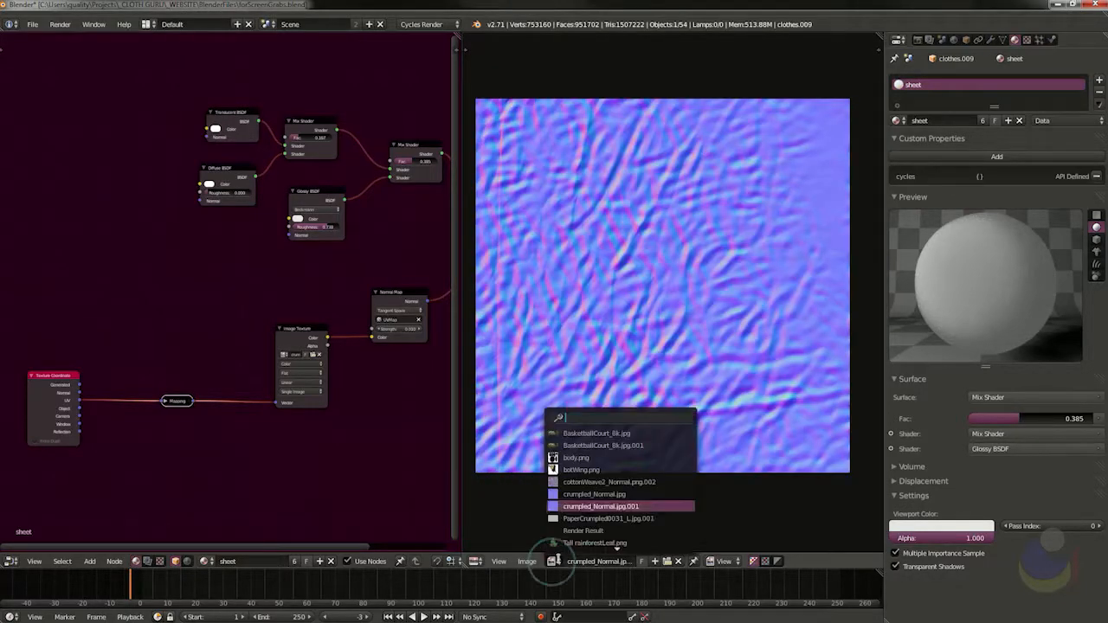
{"action": "left_click", "coordinate": [571, 518]}
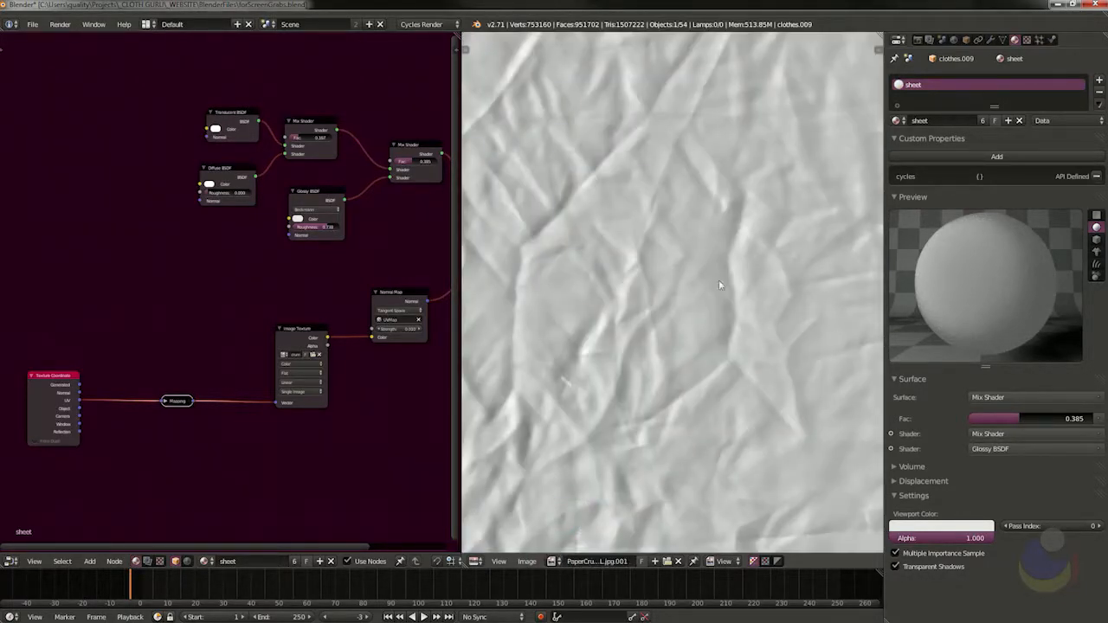
{"action": "scroll", "coordinate": [645, 329], "scroll_direction": "down", "scroll_amount": 5}
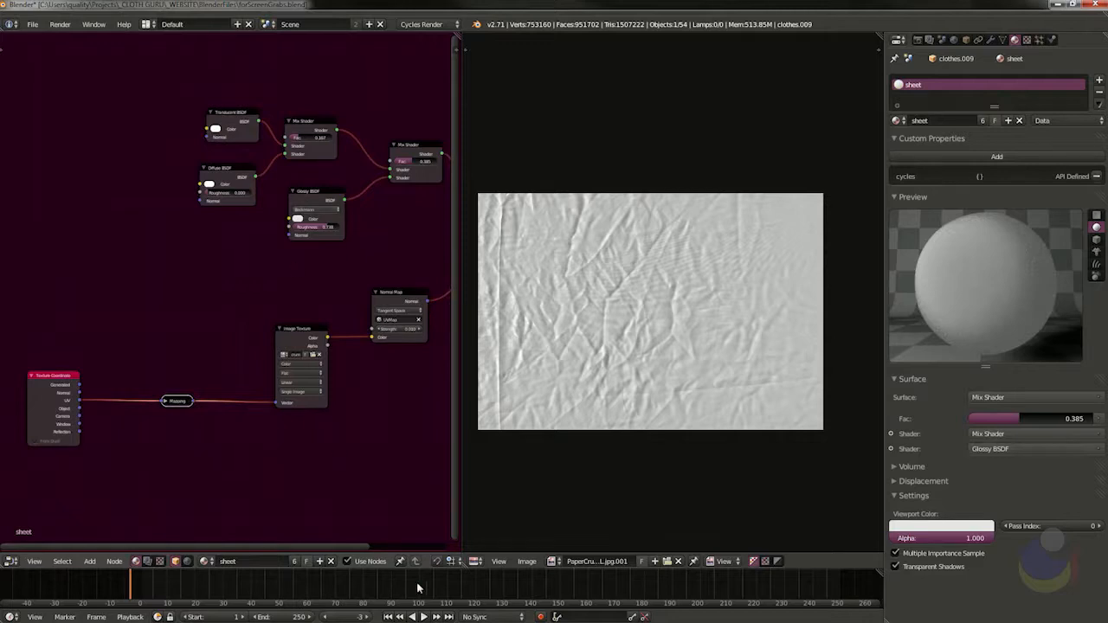
- Return the image area to the 3D View and bring the sheet material's Material Output into view
{"action": "left_click", "coordinate": [474, 561]}
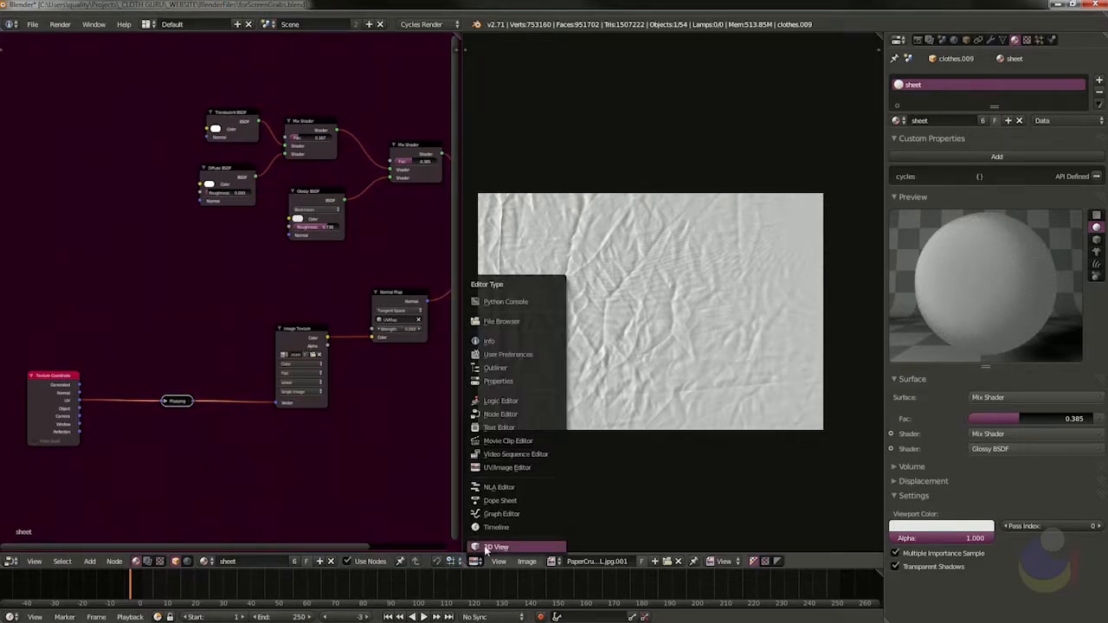
{"action": "left_click", "coordinate": [486, 548]}
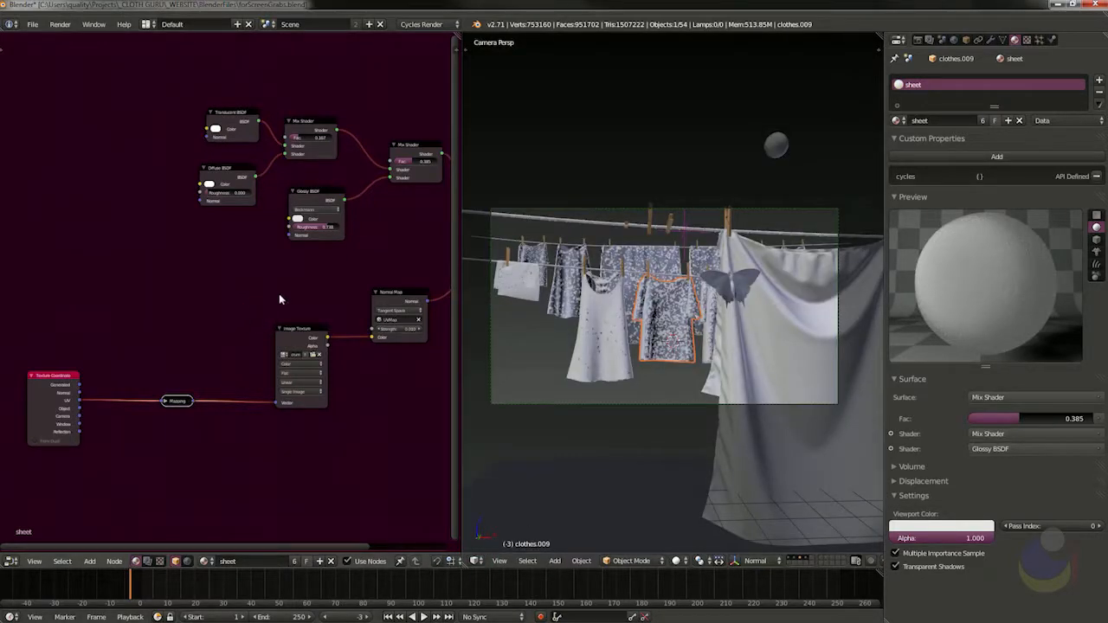
{"action": "middle_click_drag", "start_coordinate": [279, 293], "coordinate": [248, 287]}
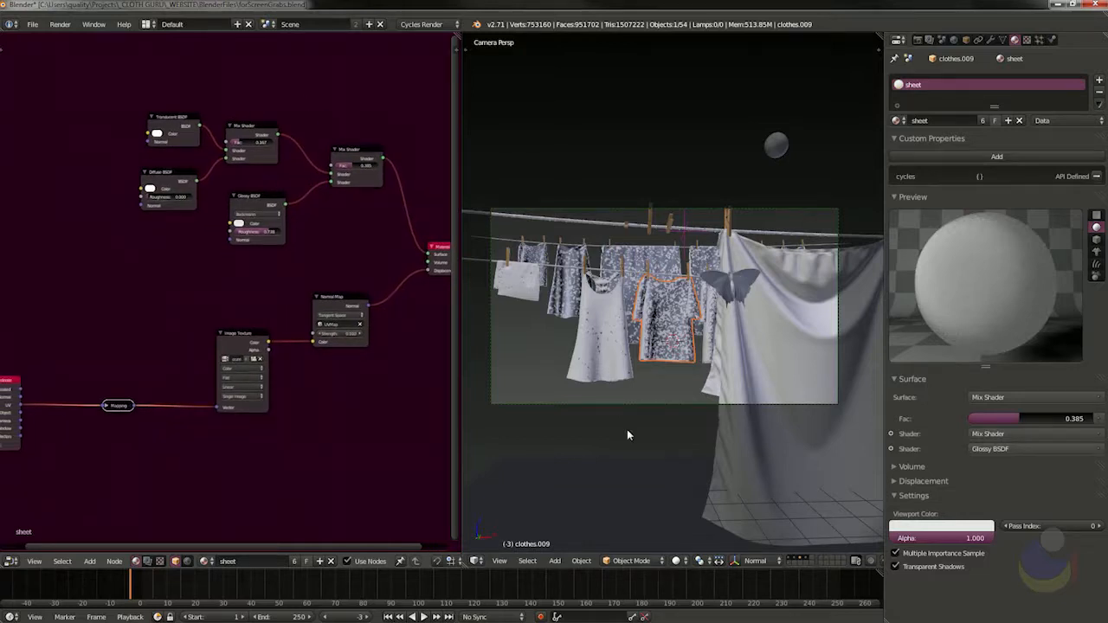
- Select the other hanging garments one by one to compare their materials, ending on the tank dress and its tankWhite nodes
{"action": "left_click", "coordinate": [611, 351]}
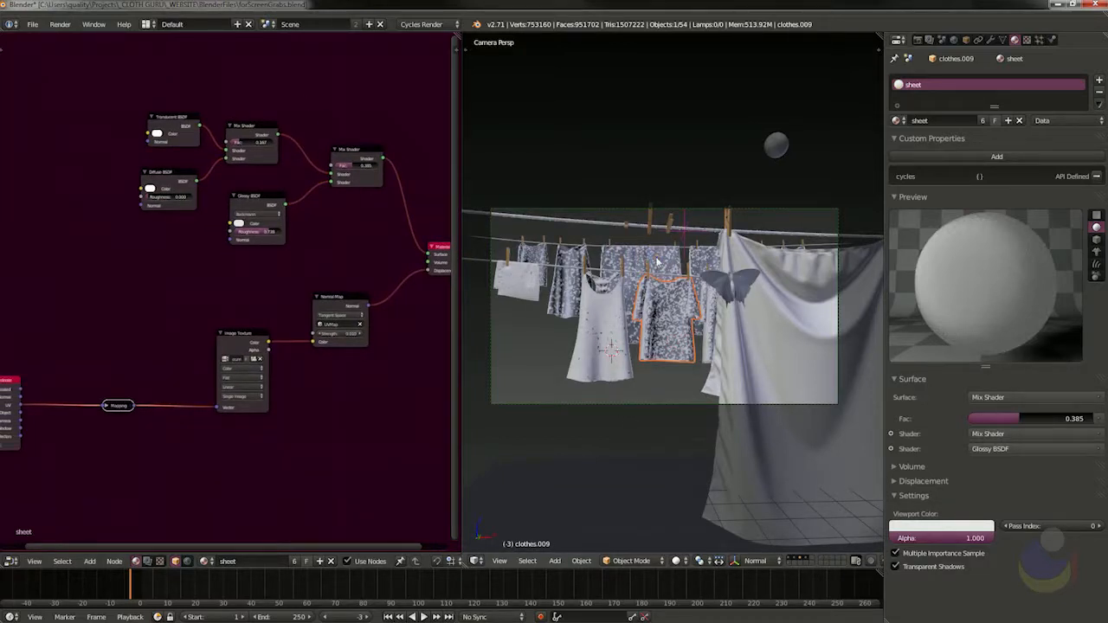
{"action": "right_click", "coordinate": [656, 261]}
{"action": "right_click", "coordinate": [540, 259]}
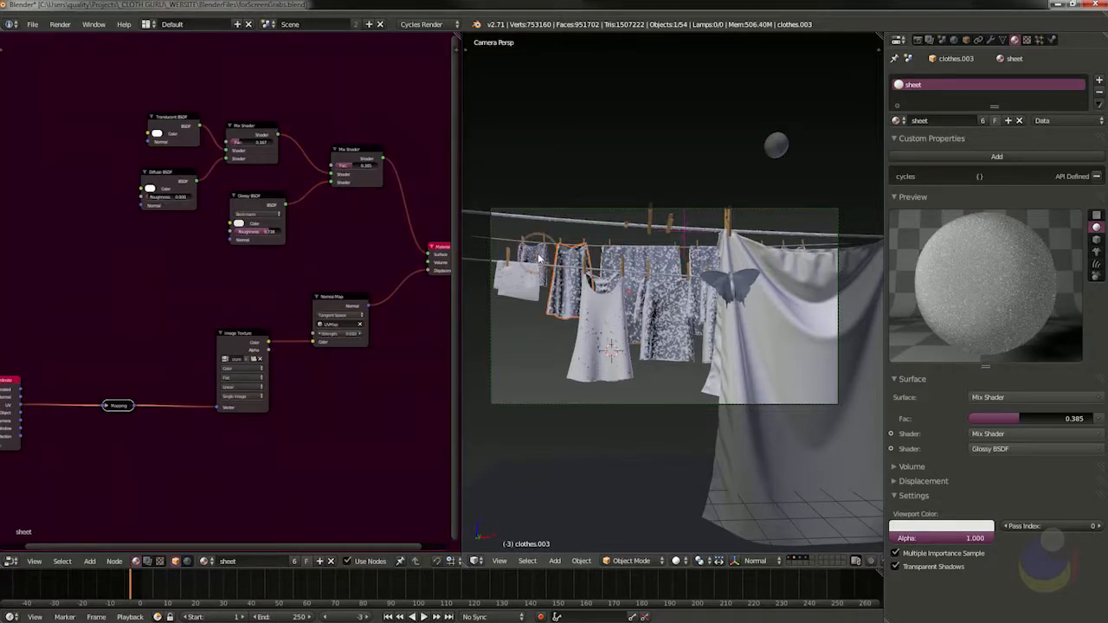
{"action": "right_click", "coordinate": [534, 290]}
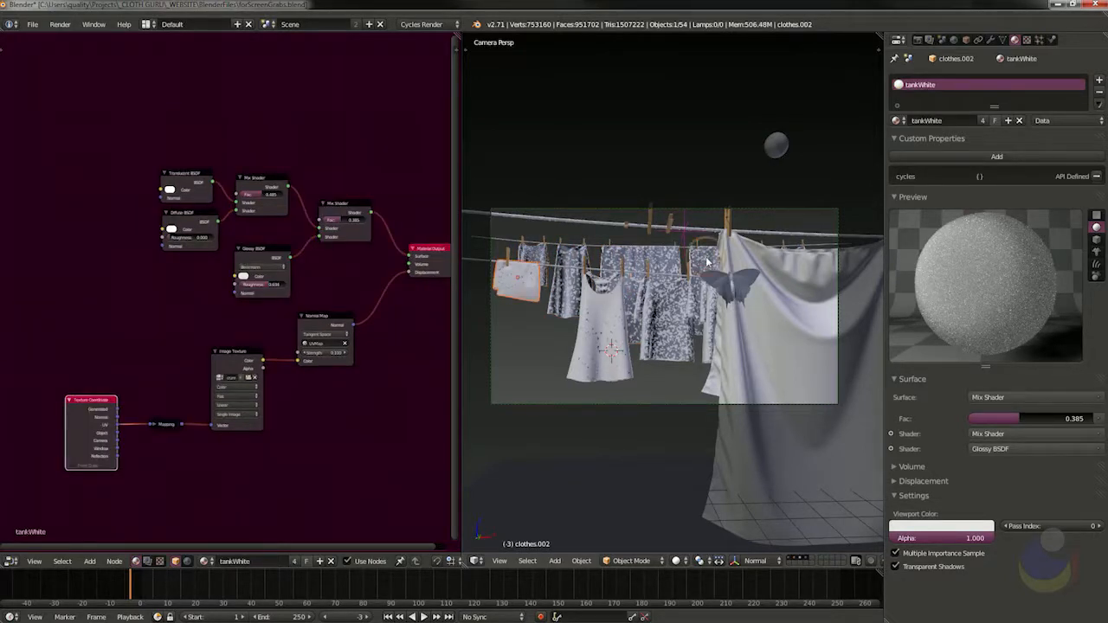
{"action": "right_click", "coordinate": [705, 259]}
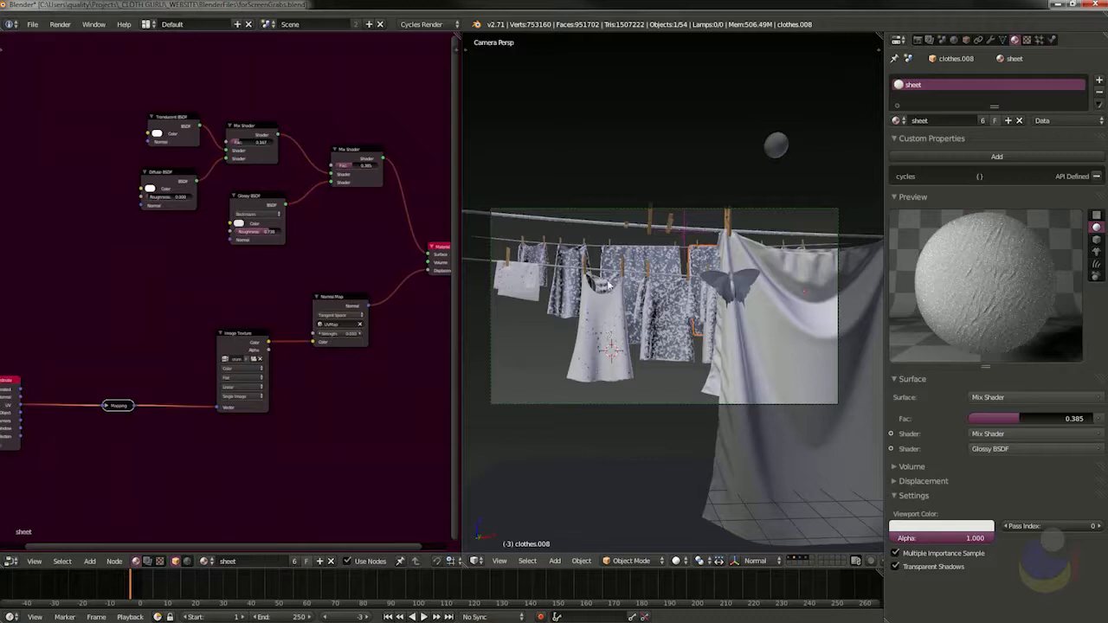
{"action": "right_click", "coordinate": [608, 287]}
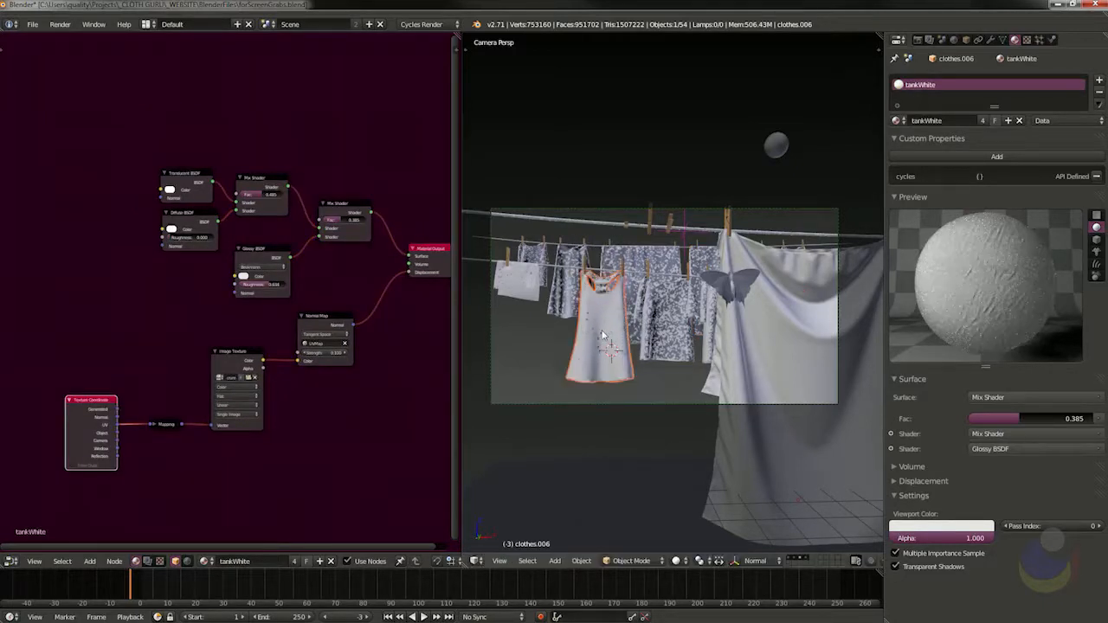
{"action": "middle_click_drag", "start_coordinate": [367, 411], "coordinate": [332, 367]}
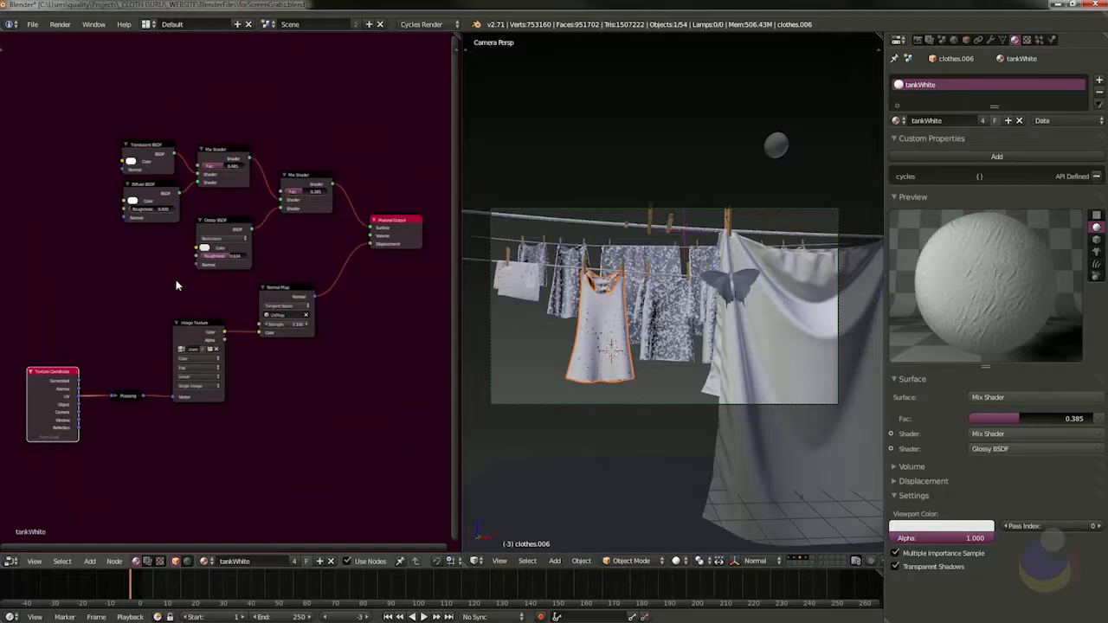
- Examine the tank dress's tankWhite node tree, including its Mix Shader factors, Glossy BSDF and Normal Map, alongside the dress in the viewport
{"action": "scroll", "coordinate": [175, 282], "scroll_direction": "up", "scroll_amount": 2}
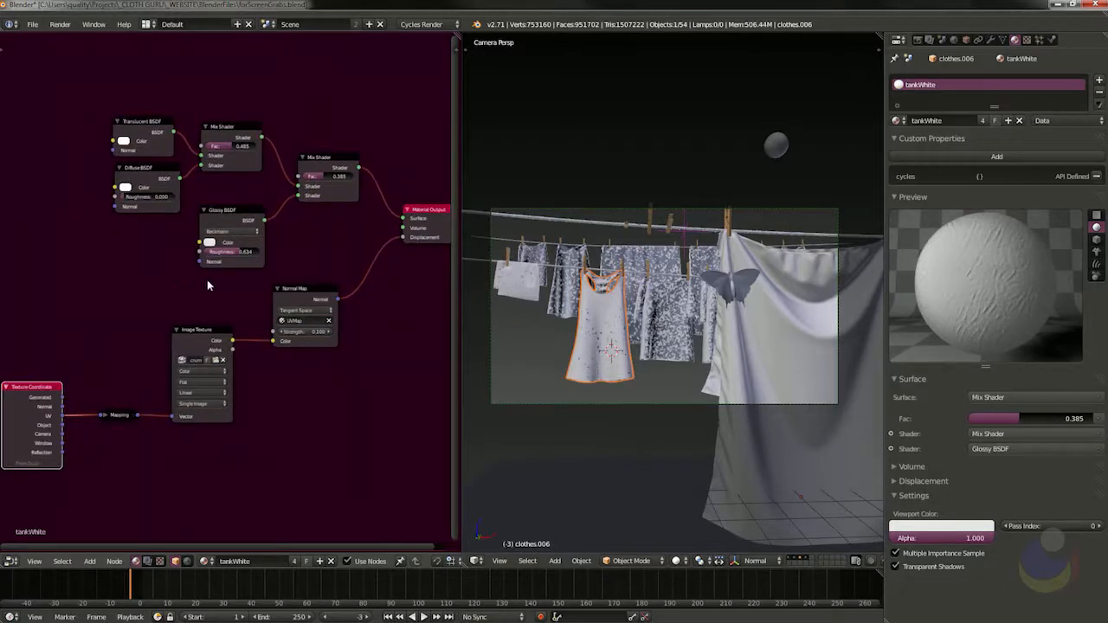
{"action": "middle_click_drag", "start_coordinate": [207, 281], "coordinate": [193, 300]}
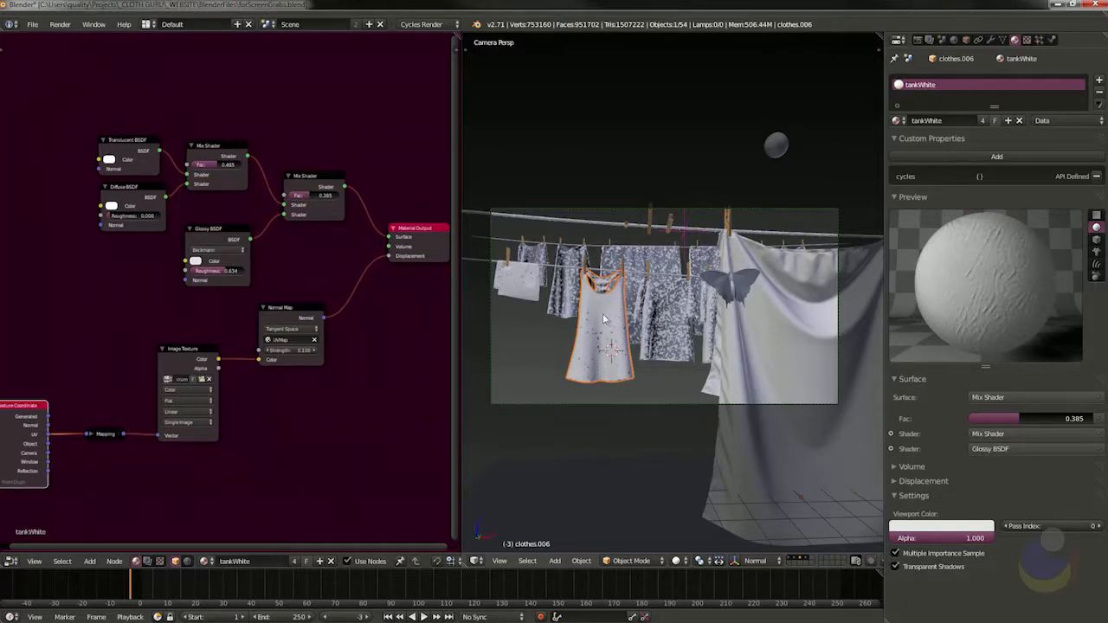
{"action": "scroll", "coordinate": [616, 374], "scroll_direction": "up", "scroll_amount": 3}
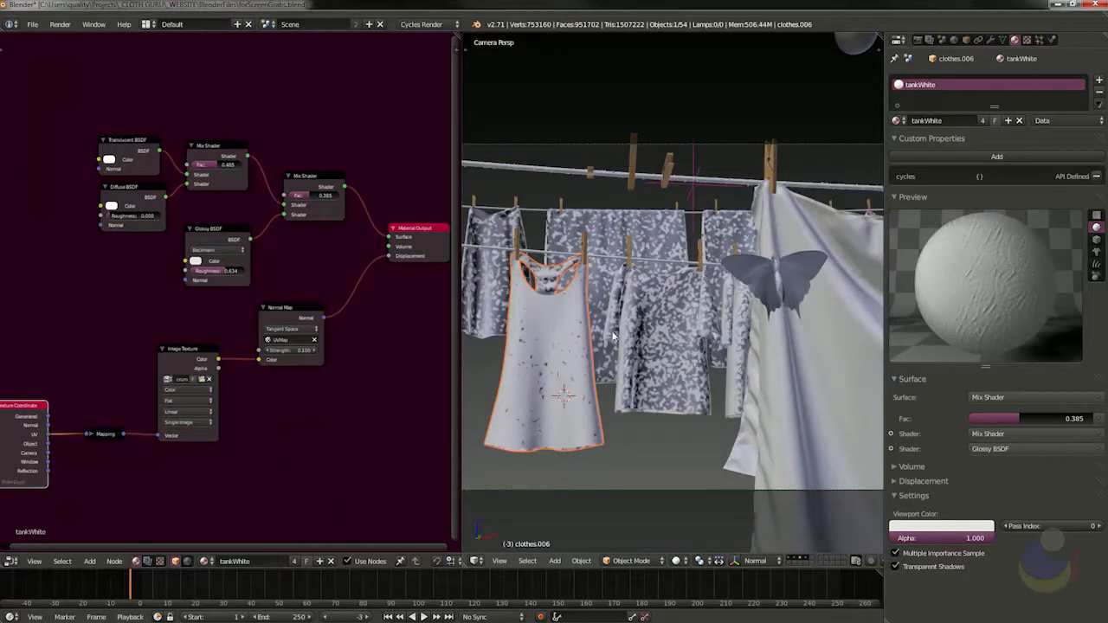
{"action": "scroll", "coordinate": [220, 162], "scroll_direction": "up", "scroll_amount": 5}
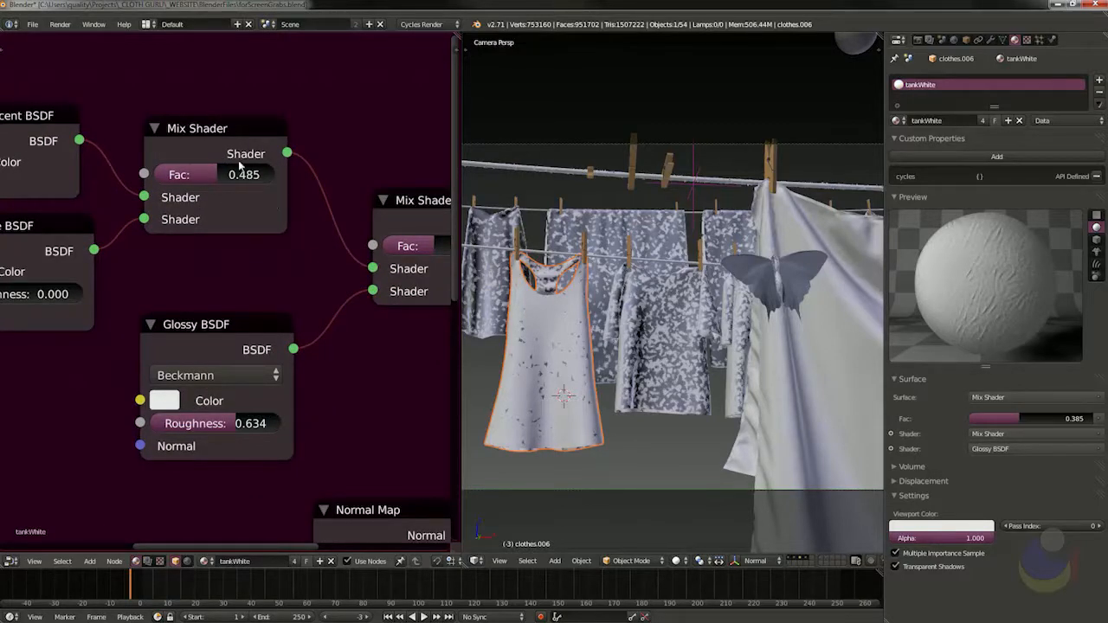
{"action": "scroll", "coordinate": [244, 174], "scroll_direction": "down", "scroll_amount": 2}
{"action": "scroll", "coordinate": [244, 178], "scroll_direction": "down", "scroll_amount": 1}
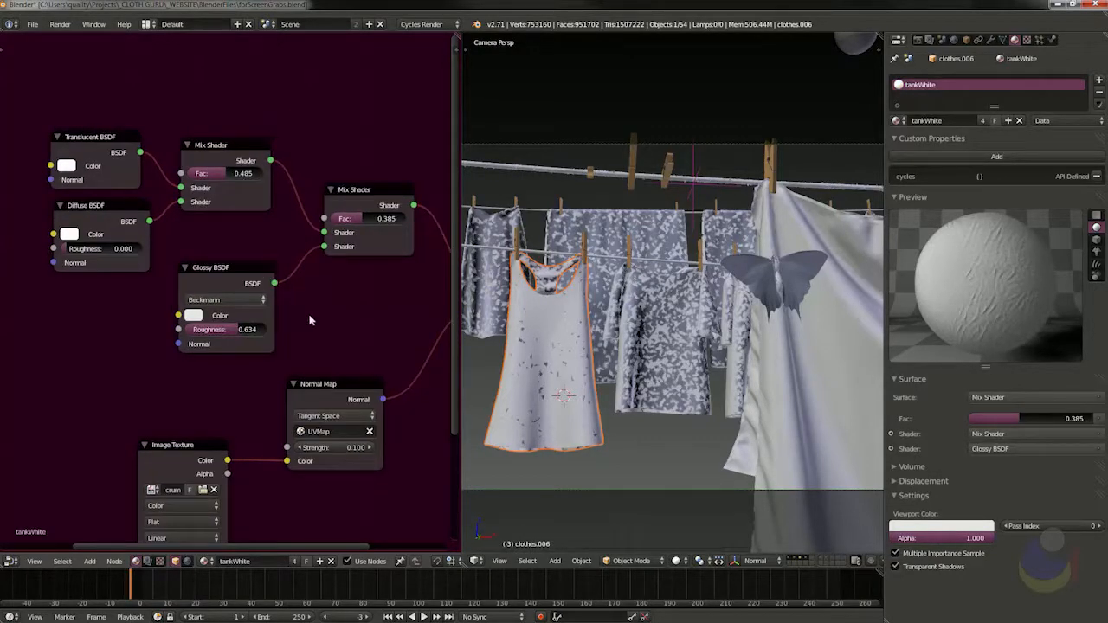
{"action": "middle_click_drag", "start_coordinate": [350, 312], "coordinate": [357, 290]}
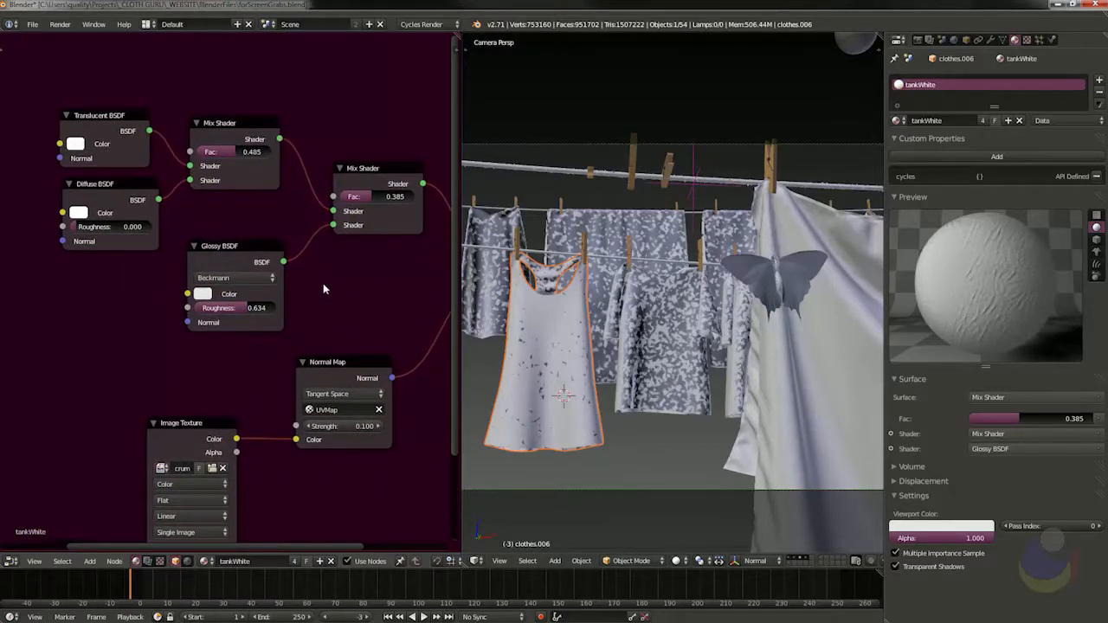
{"action": "scroll", "coordinate": [323, 283], "scroll_direction": "down", "scroll_amount": 3}
{"action": "middle_click_drag", "start_coordinate": [323, 303], "coordinate": [302, 259]}
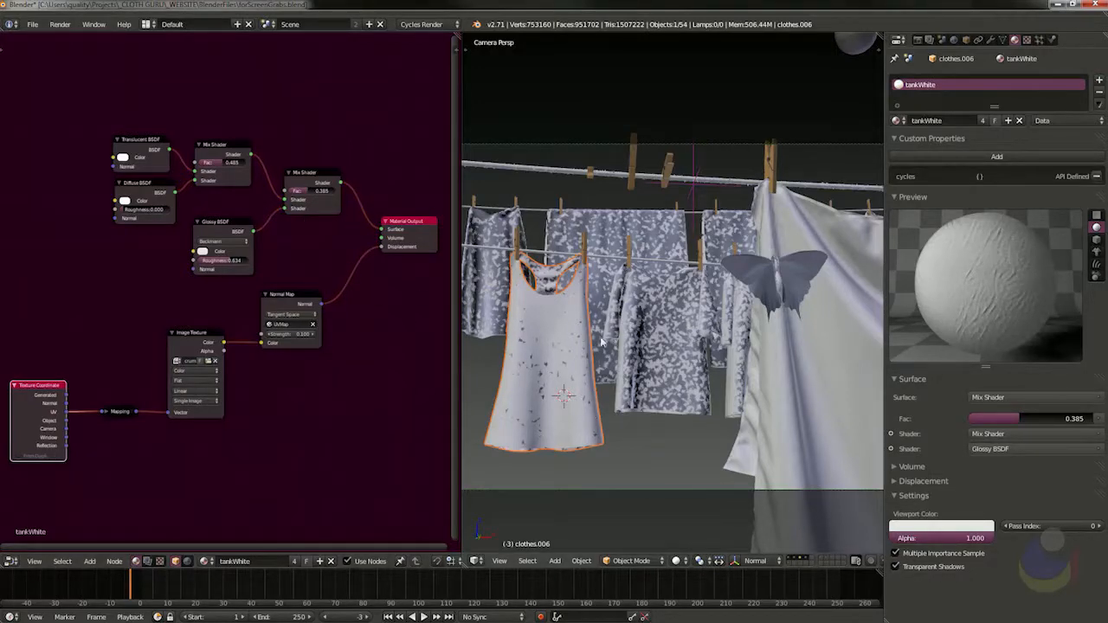
{"action": "scroll", "coordinate": [606, 351], "scroll_direction": "down", "scroll_amount": 4}
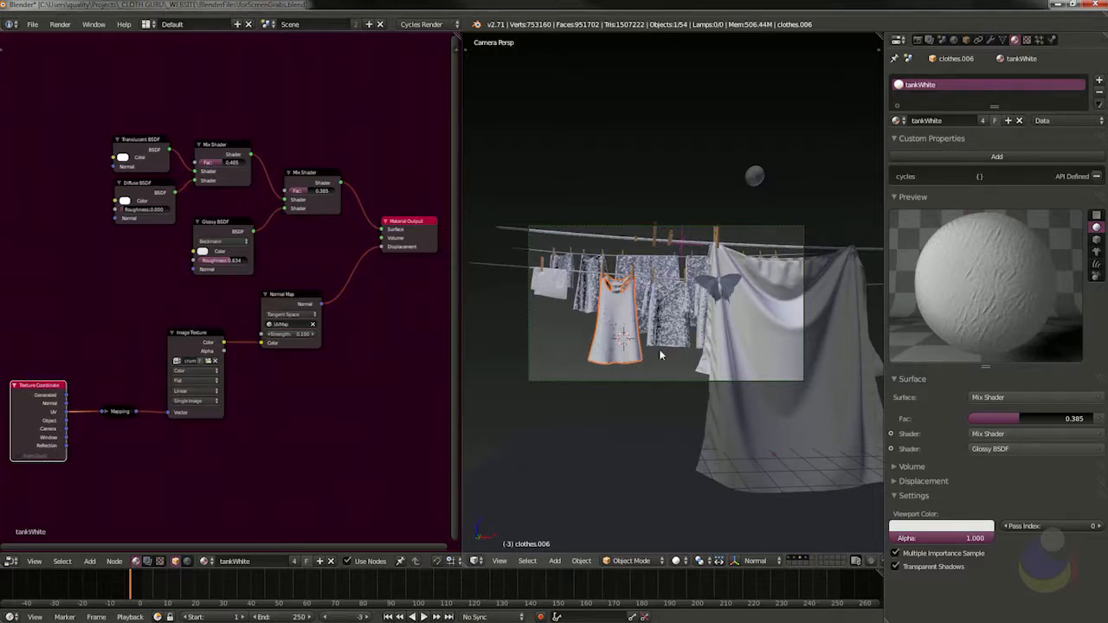
{"action": "scroll", "coordinate": [659, 348], "scroll_direction": "up", "scroll_amount": 3}
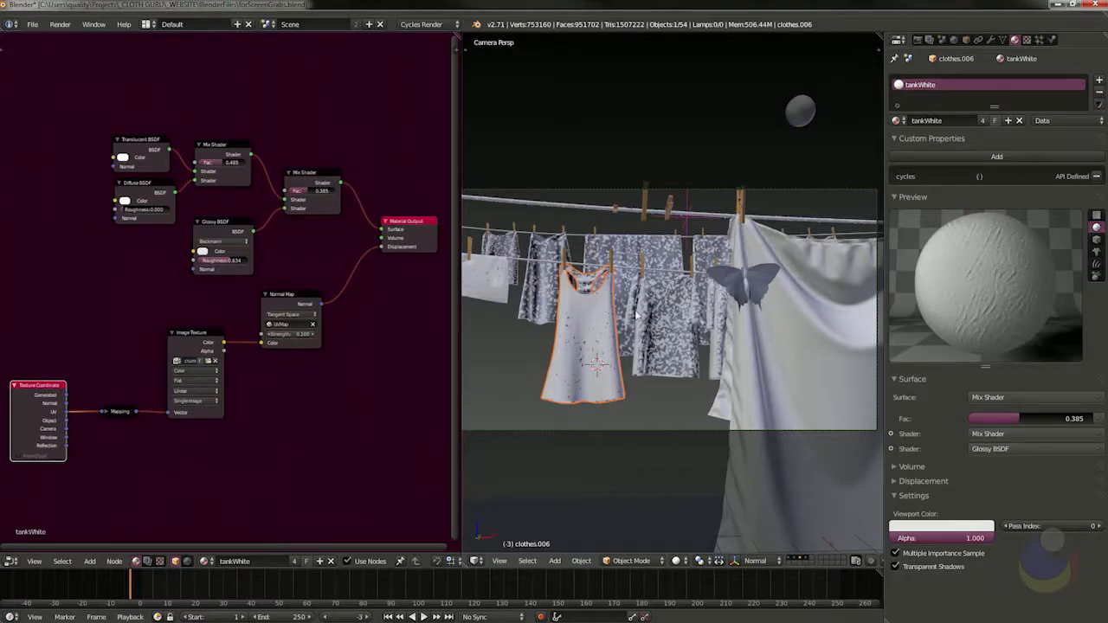
- Select the front clothesline rope and assign the existing rope material to its first material slot
{"action": "left_click_drag", "start_coordinate": [461, 247], "coordinate": [310, 247]}
{"action": "scroll", "coordinate": [564, 370], "scroll_direction": "down", "scroll_amount": 2}
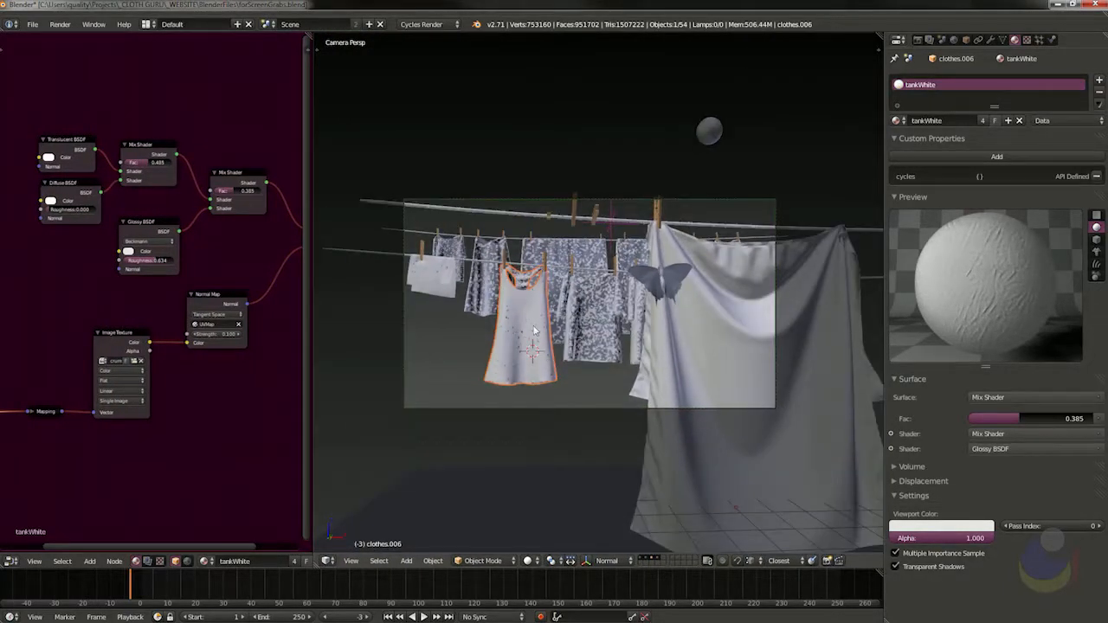
{"action": "scroll", "coordinate": [534, 330], "scroll_direction": "up", "scroll_amount": 1}
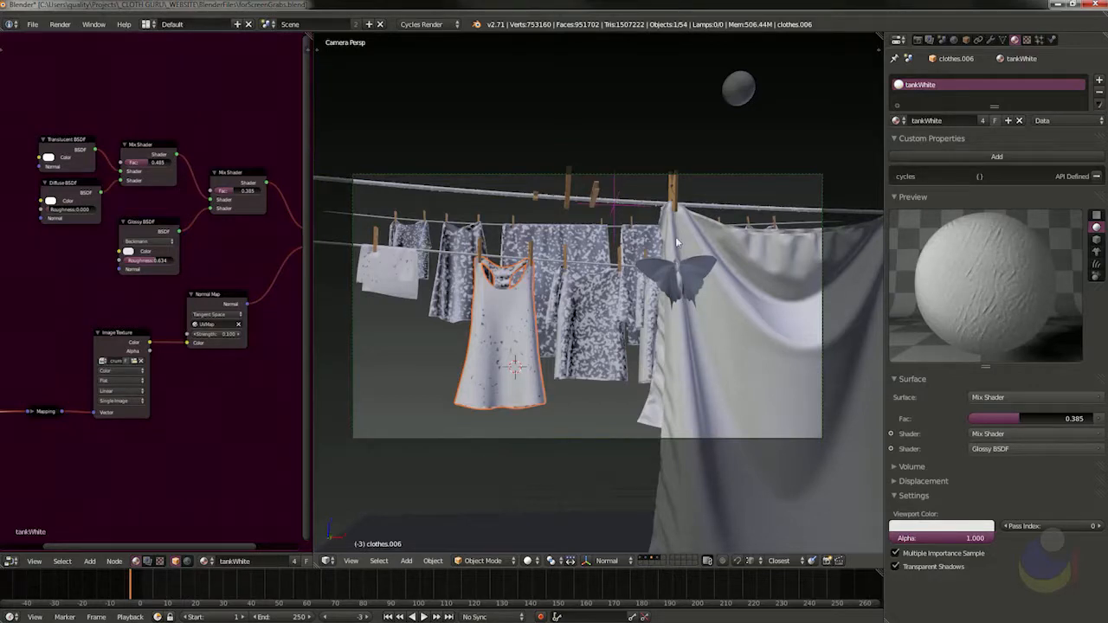
{"action": "left_click", "coordinate": [502, 193]}
{"action": "right_click", "coordinate": [503, 195]}
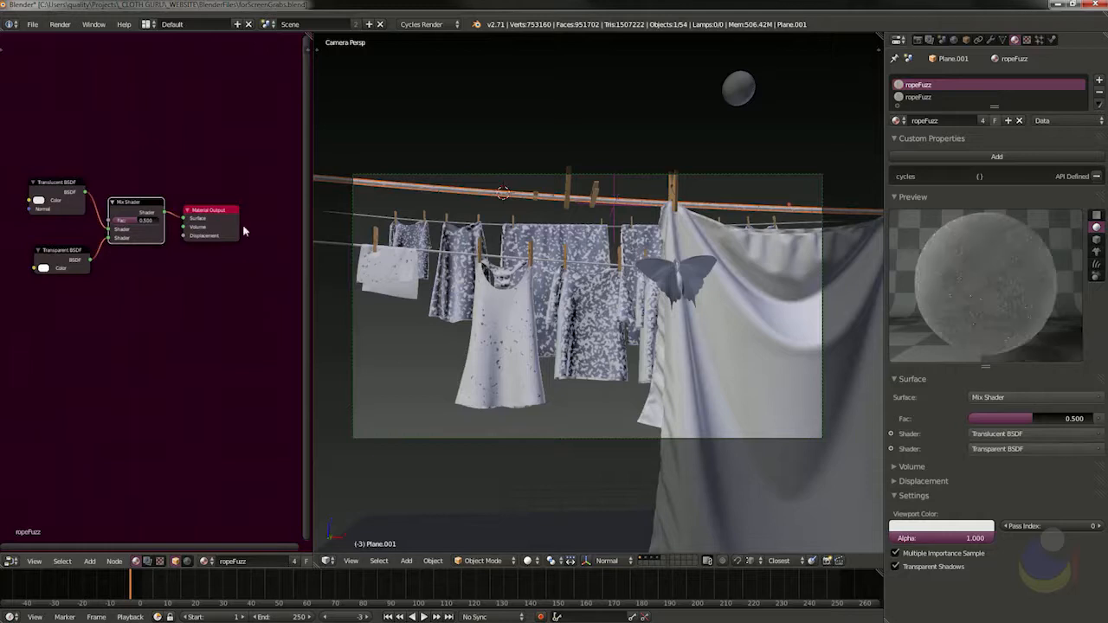
{"action": "left_click_drag", "start_coordinate": [313, 210], "coordinate": [481, 355]}
{"action": "left_click", "coordinate": [206, 561]}
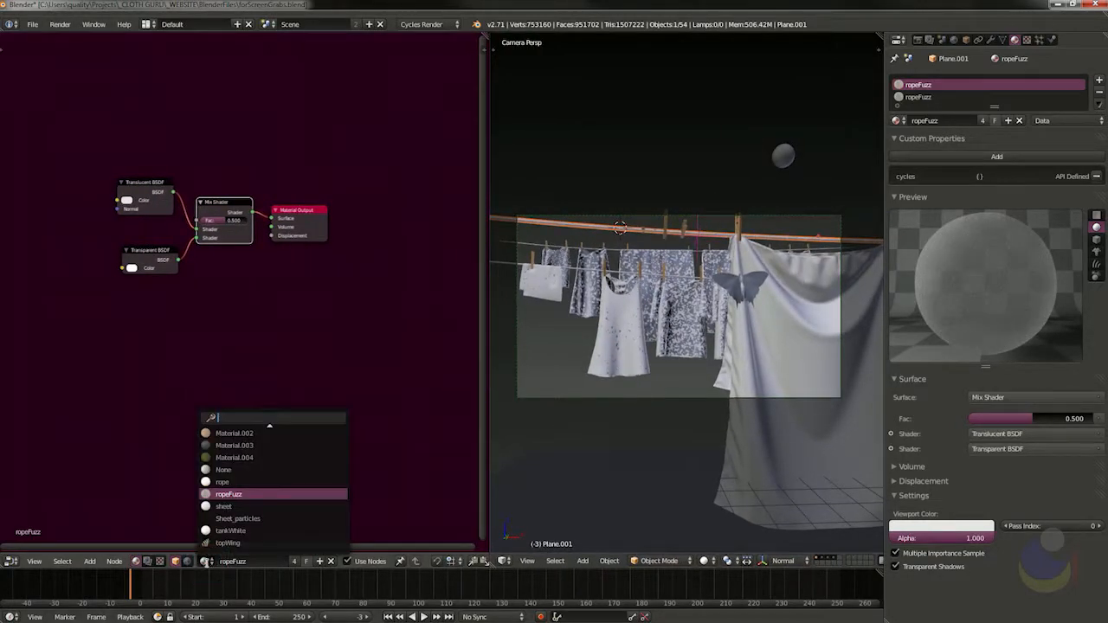
{"action": "left_click", "coordinate": [236, 481]}
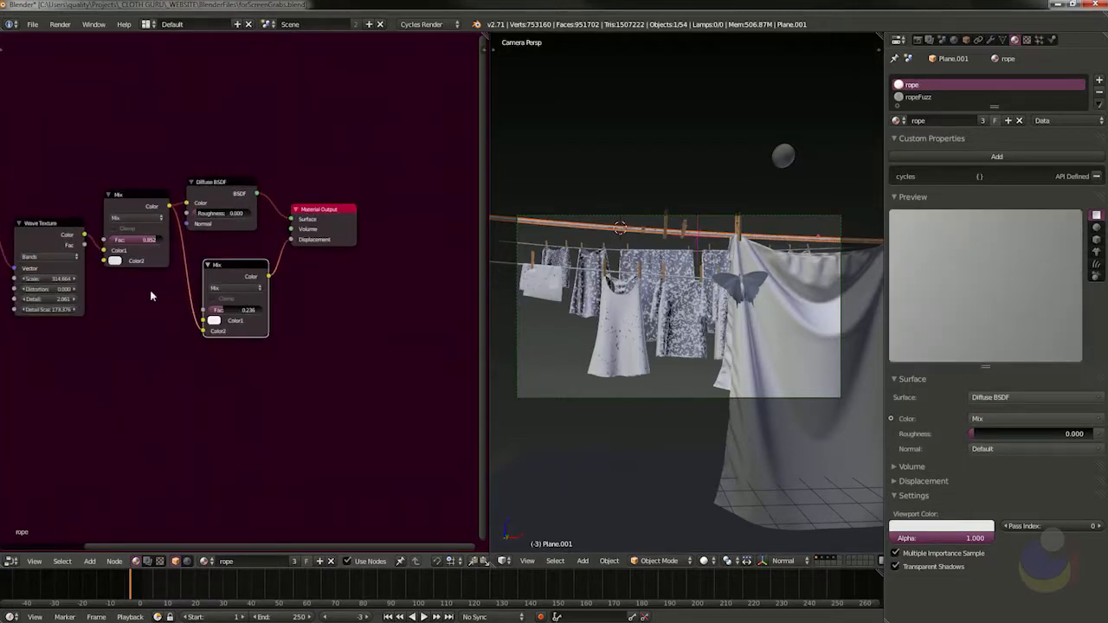
- Spread out the rope material's Diffuse BSDF and Material Output nodes to make their connections readable
{"action": "scroll", "coordinate": [309, 302], "scroll_direction": "up", "scroll_amount": 3}
{"action": "scroll", "coordinate": [344, 254], "scroll_direction": "up", "scroll_amount": 1}
{"action": "middle_click_drag", "start_coordinate": [362, 255], "coordinate": [283, 261]}
{"action": "left_click_drag", "start_coordinate": [269, 197], "coordinate": [289, 158]}
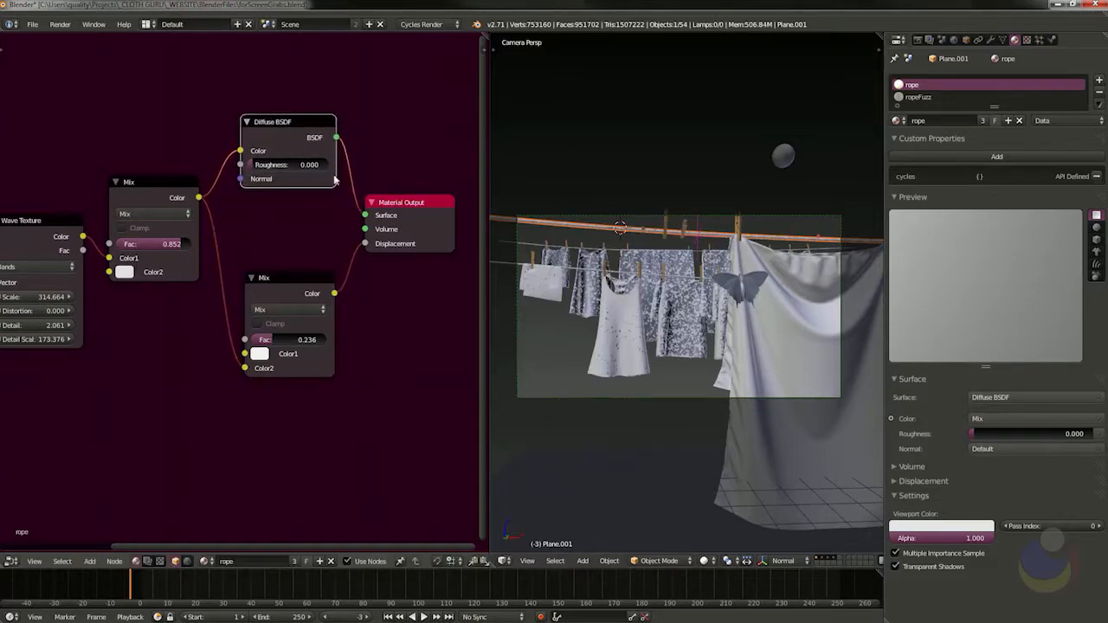
{"action": "left_click_drag", "start_coordinate": [424, 231], "coordinate": [442, 221]}
{"action": "middle_click_drag", "start_coordinate": [284, 242], "coordinate": [419, 241]}
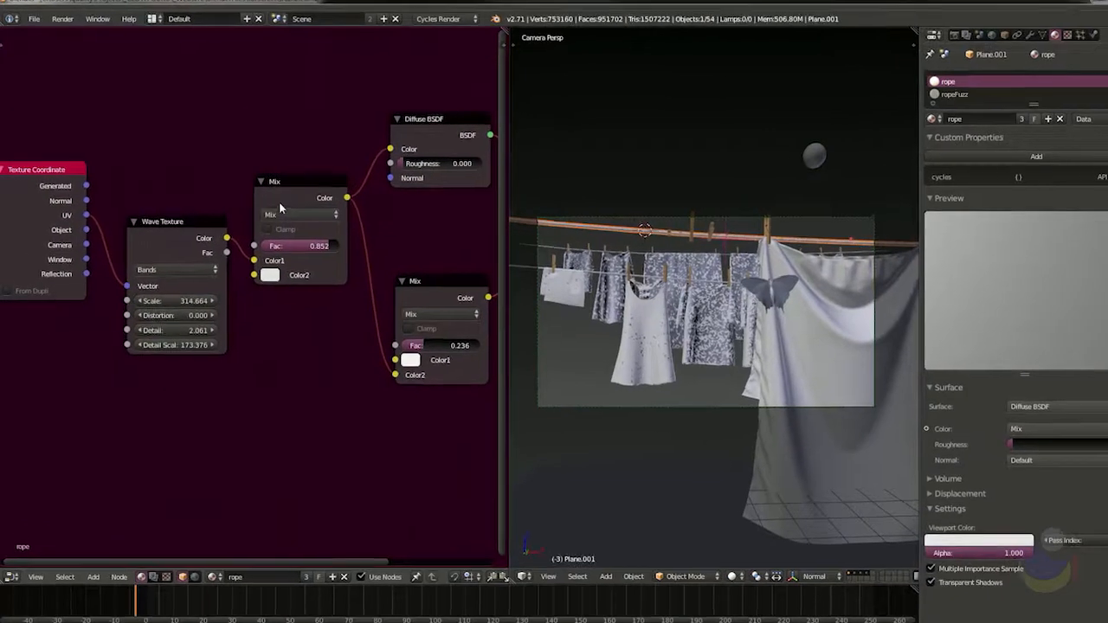
- Rearrange the rope material's first Mix, Wave Texture and Texture Coordinate nodes to separate them clearly
{"action": "left_click_drag", "start_coordinate": [263, 195], "coordinate": [256, 177]}
{"action": "left_click_drag", "start_coordinate": [268, 306], "coordinate": [249, 252]}
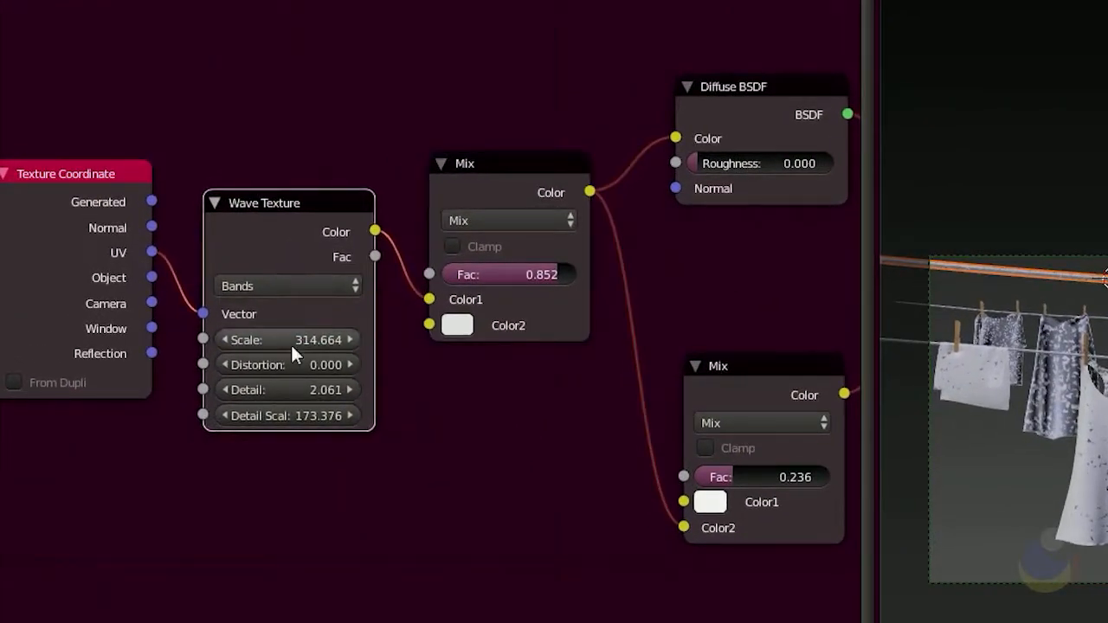
{"action": "middle_click_drag", "start_coordinate": [399, 445], "coordinate": [493, 449]}
{"action": "middle_click_drag", "start_coordinate": [549, 470], "coordinate": [551, 467]}
{"action": "left_click_drag", "start_coordinate": [130, 261], "coordinate": [55, 288]}
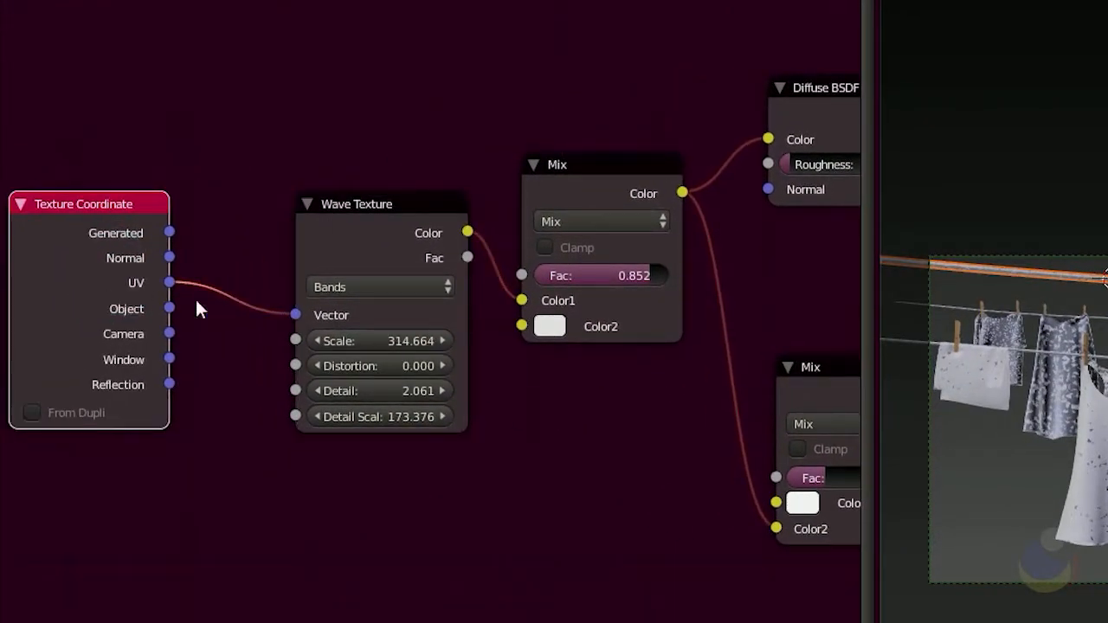
{"action": "left_click", "coordinate": [343, 247]}
{"action": "left_click_drag", "start_coordinate": [363, 257], "coordinate": [309, 243]}
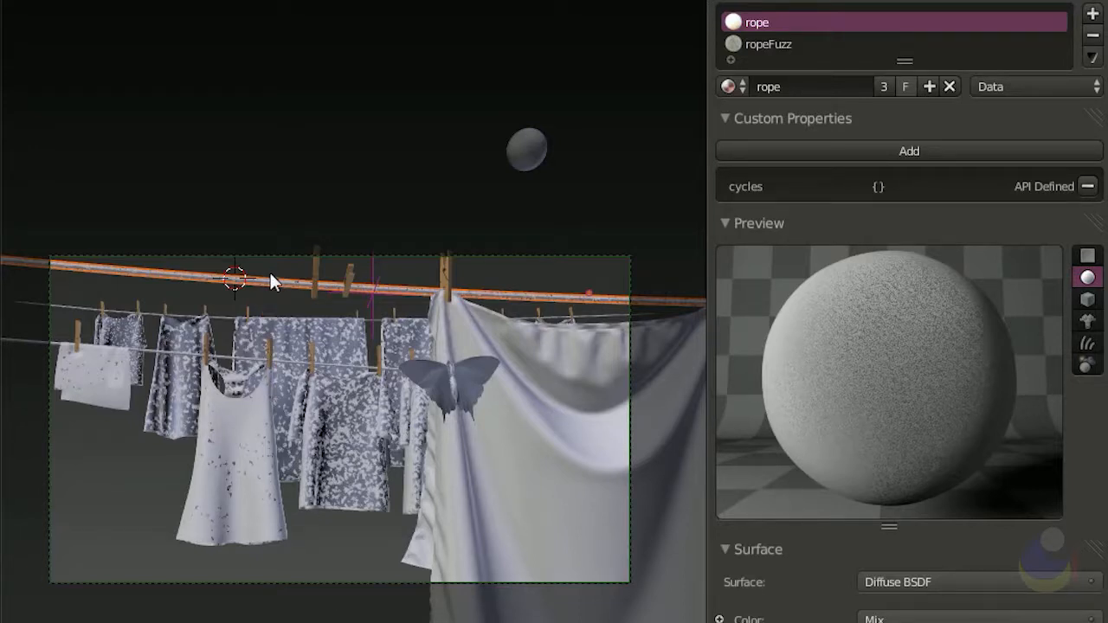
- Preview the scene in rendered shading with Border enabled, limiting the render to a small region around a close-up of the rope
{"action": "key", "text": "shift+z"}
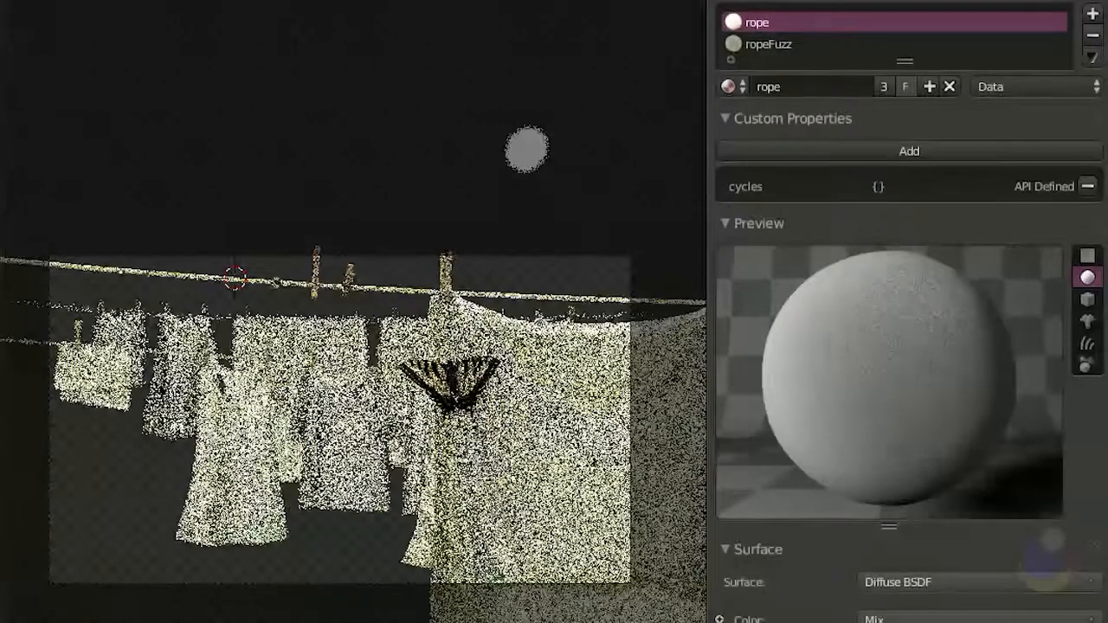
{"action": "left_click", "coordinate": [769, 2]}
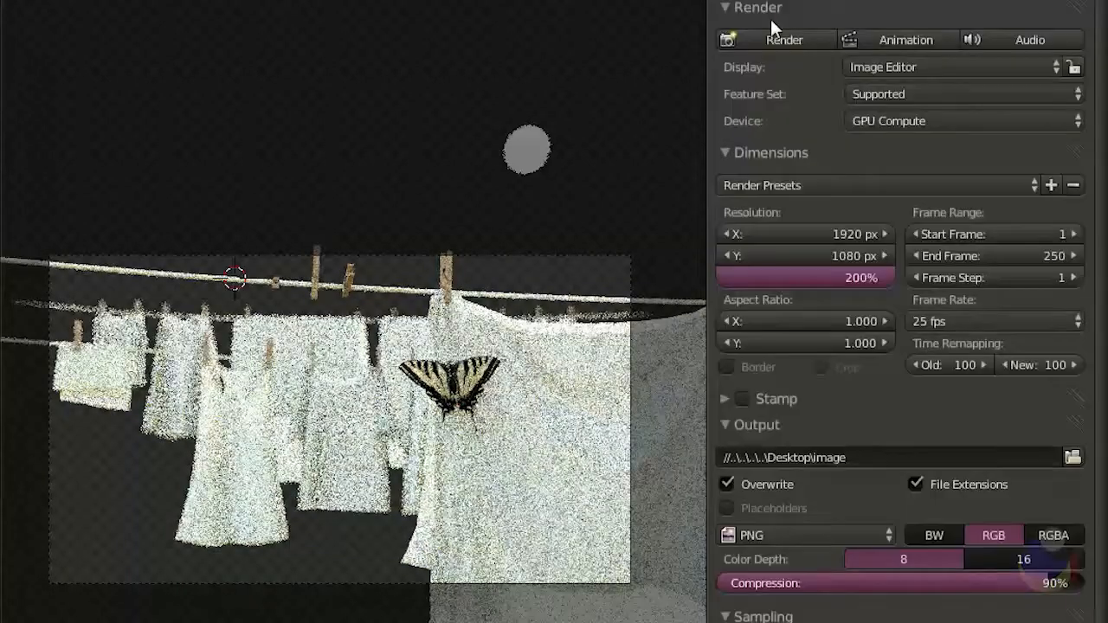
{"action": "left_click", "coordinate": [727, 367]}
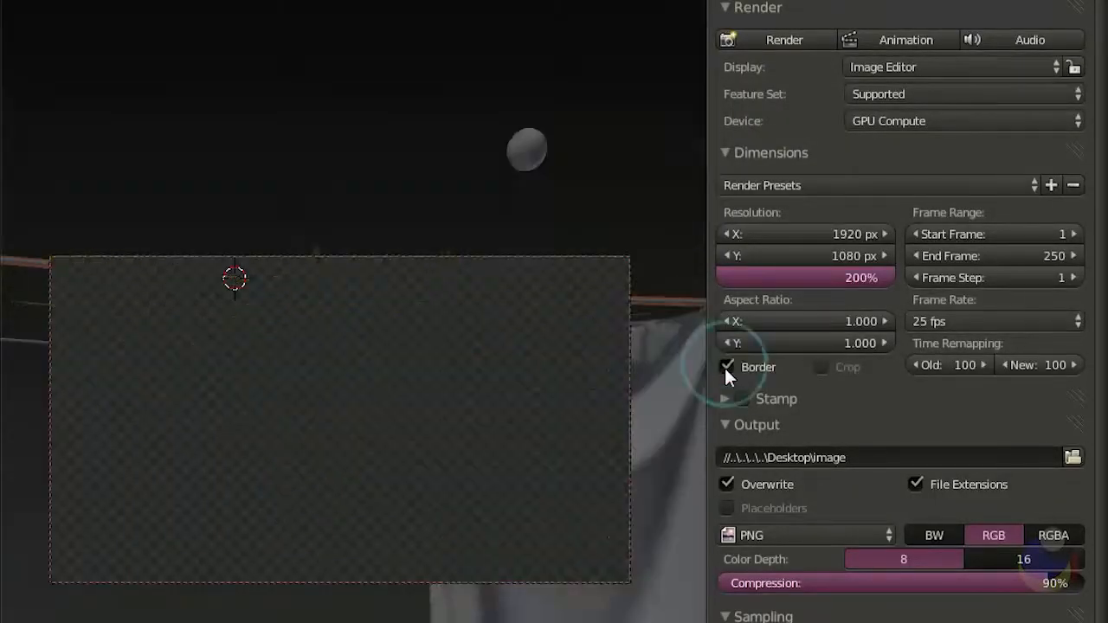
{"action": "scroll", "coordinate": [345, 273], "scroll_direction": "up", "scroll_amount": 4}
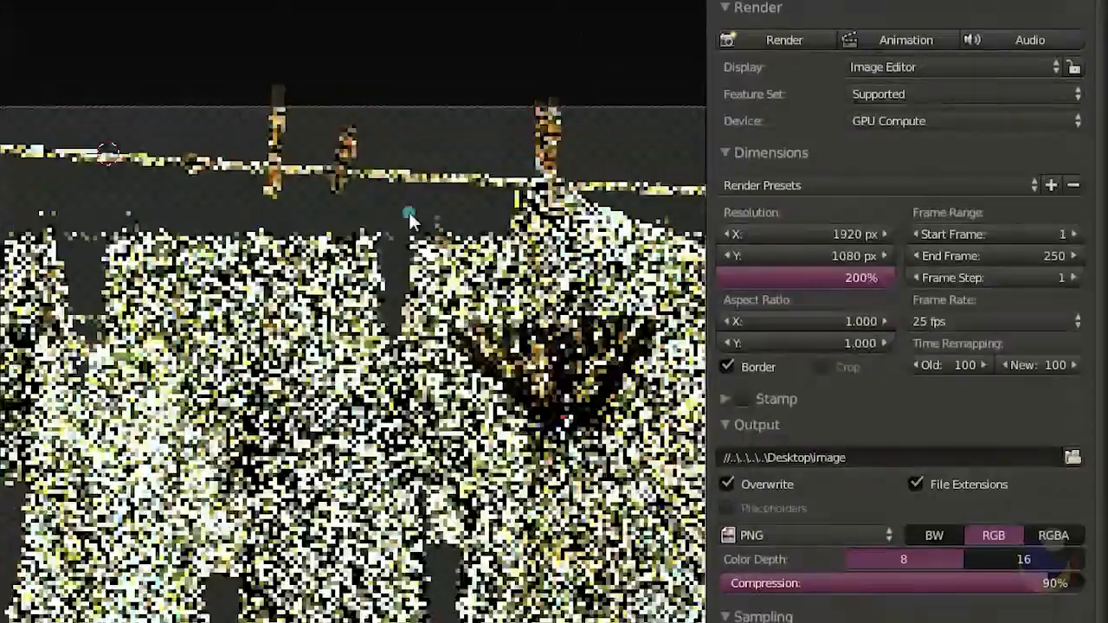
{"action": "middle_click_drag", "start_coordinate": [408, 216], "coordinate": [410, 382]}
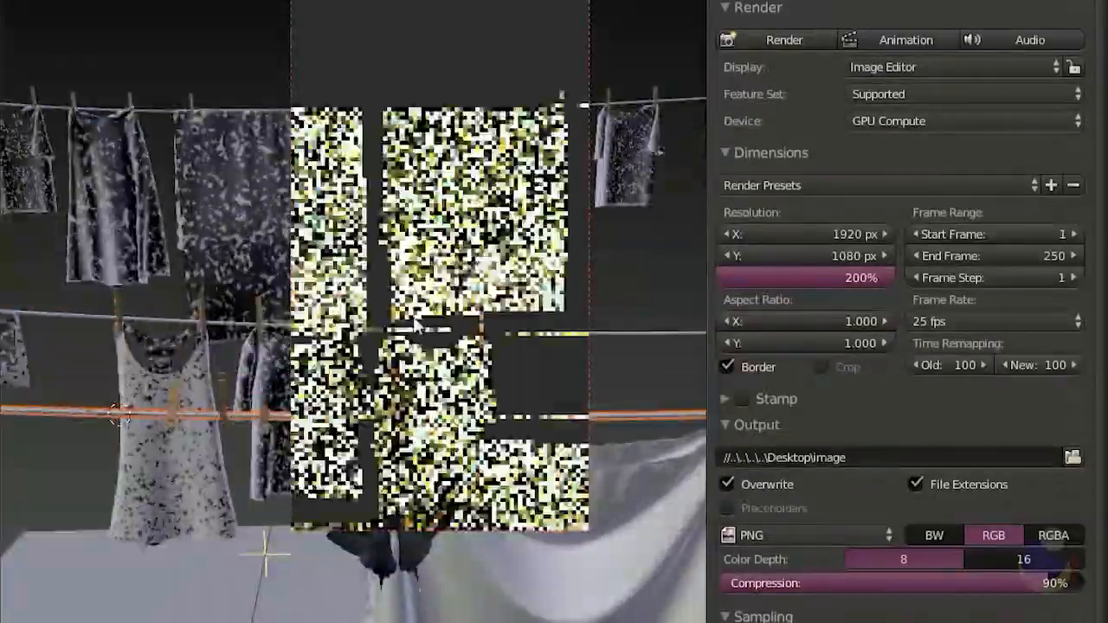
{"action": "scroll", "coordinate": [288, 483], "scroll_direction": "up", "scroll_amount": 2}
{"action": "scroll", "coordinate": [287, 479], "scroll_direction": "up", "scroll_amount": 5}
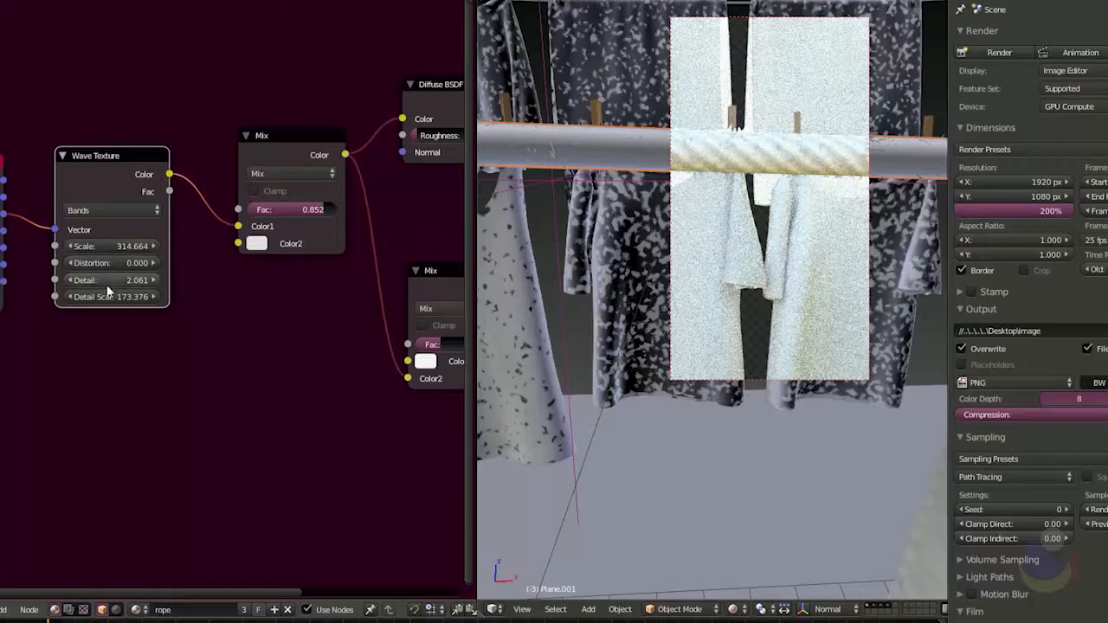
- Test the Fac of the Mix node fed by the Wave Texture at 0.007 and set it to 0.888
{"action": "scroll", "coordinate": [78, 260], "scroll_direction": "up", "scroll_amount": 3}
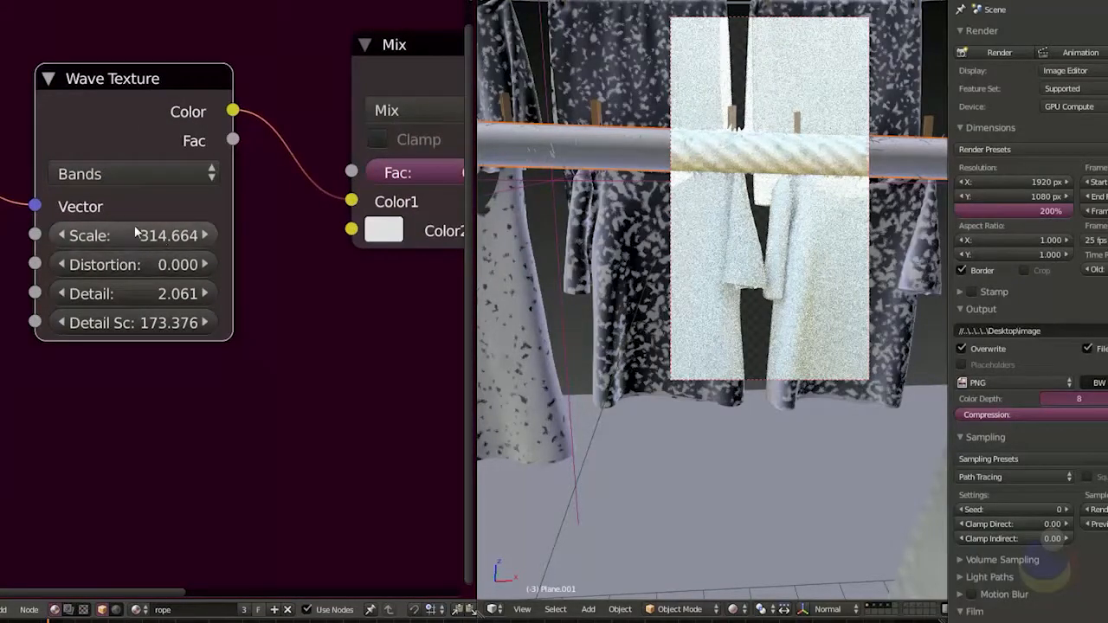
{"action": "left_click", "coordinate": [135, 171]}
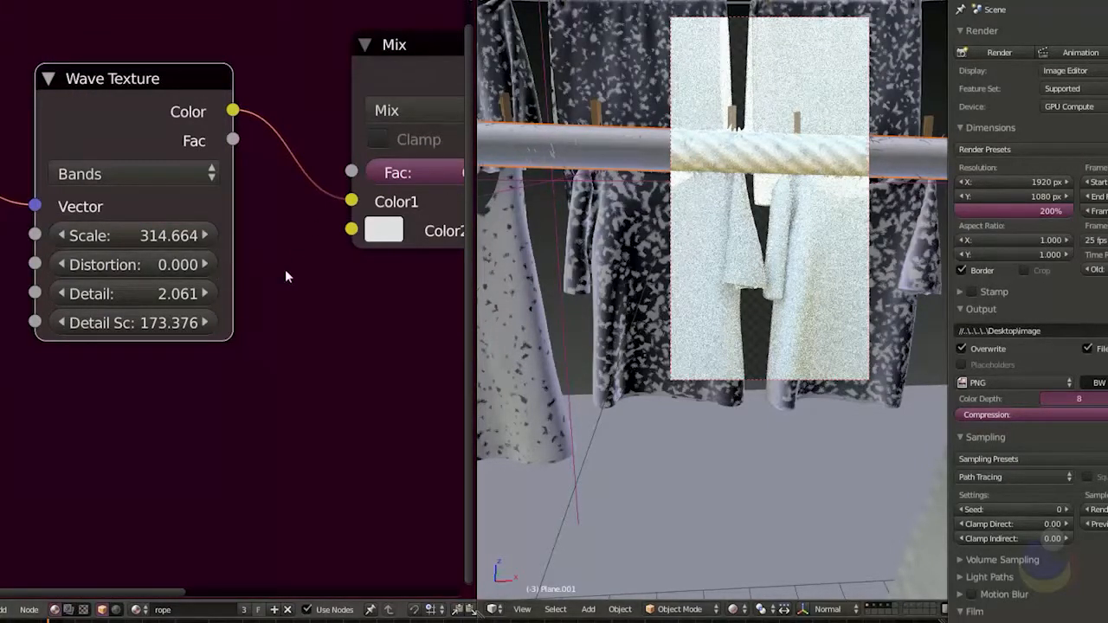
{"action": "scroll", "coordinate": [198, 264], "scroll_direction": "down", "scroll_amount": 1}
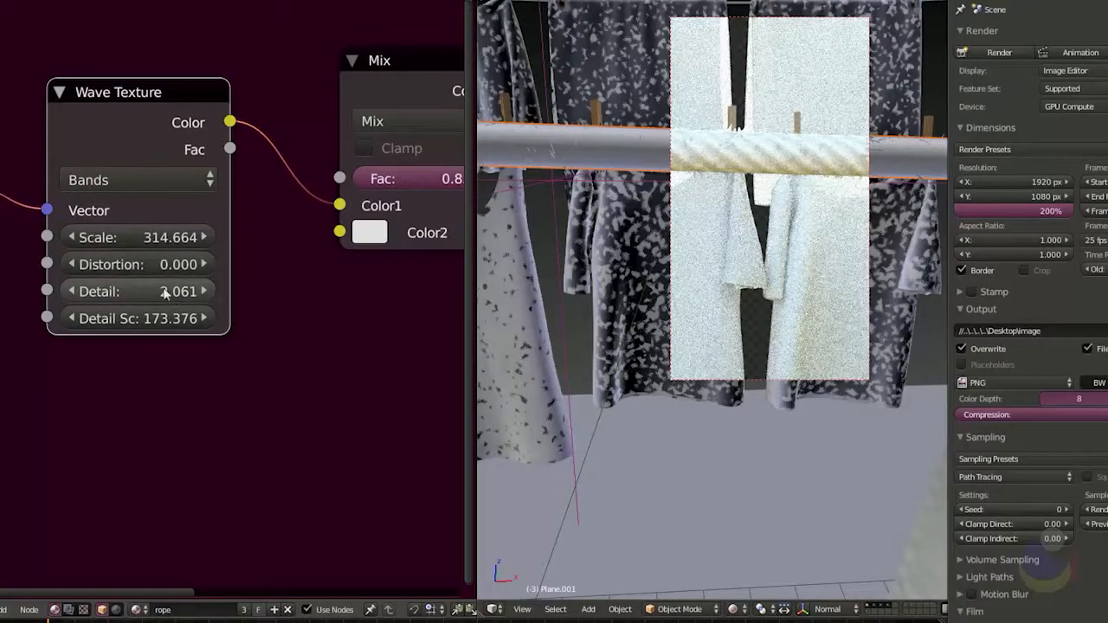
{"action": "middle_click_drag", "start_coordinate": [338, 303], "coordinate": [225, 279]}
{"action": "middle_click_drag", "start_coordinate": [295, 268], "coordinate": [187, 297]}
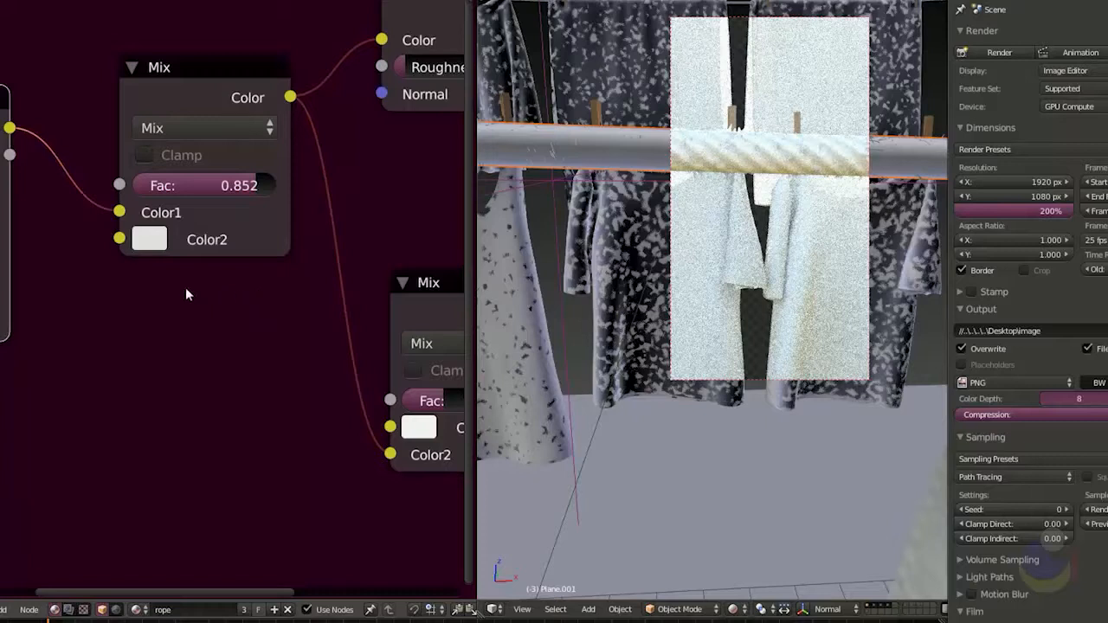
{"action": "left_click", "coordinate": [188, 101]}
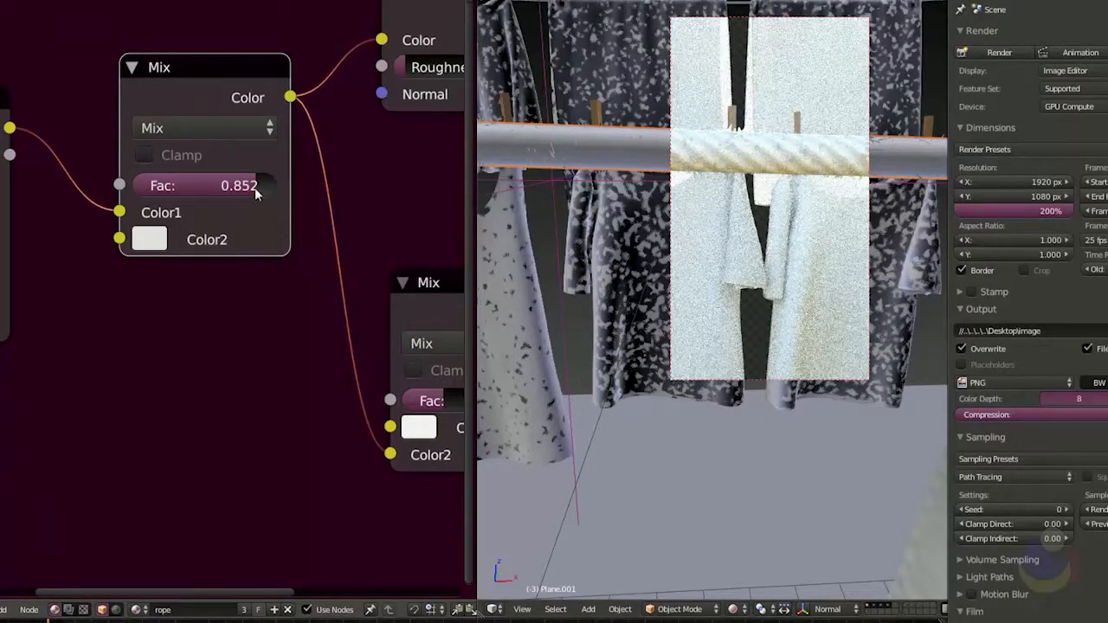
{"action": "left_click_drag", "start_coordinate": [254, 186], "coordinate": [143, 187]}
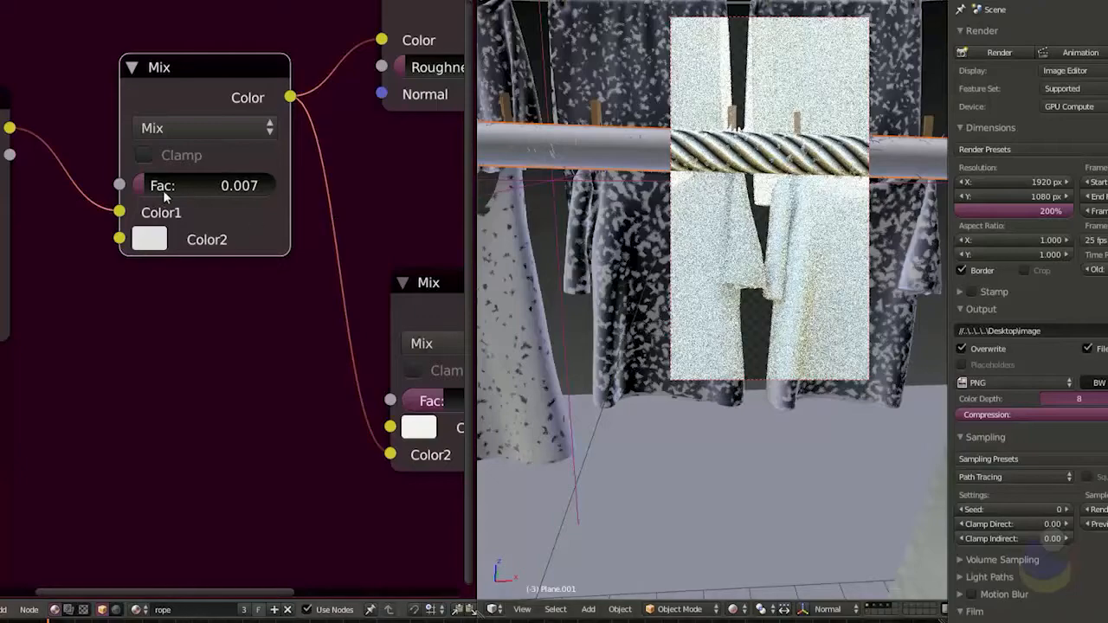
{"action": "left_click_drag", "start_coordinate": [162, 190], "coordinate": [269, 200]}
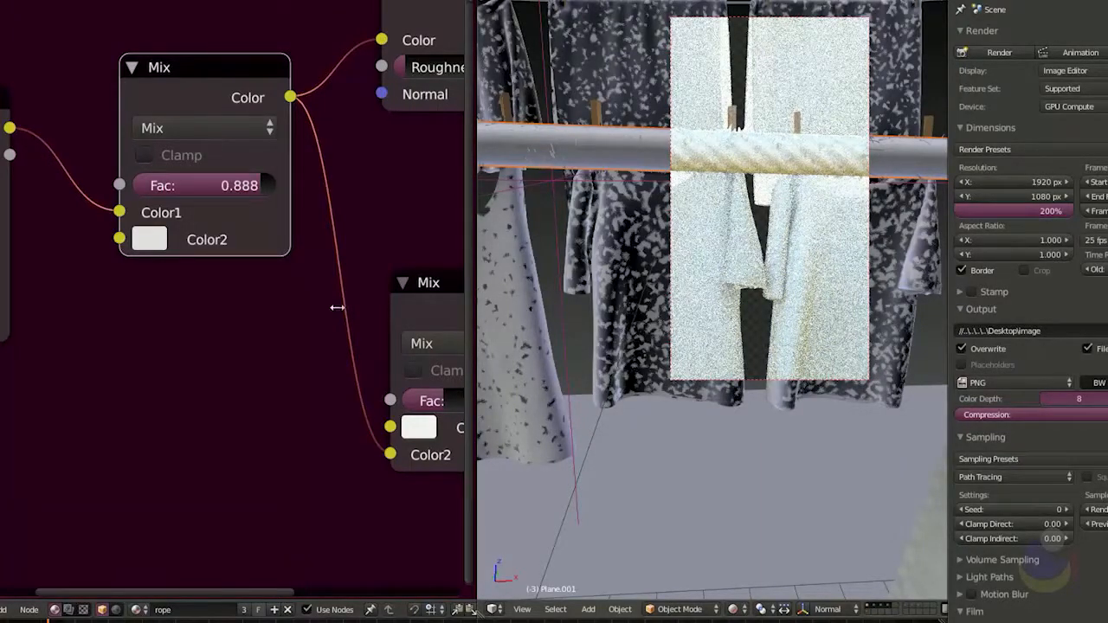
- Test the Fac of the rope's Mix node feeding Displacement at 0.756 and 0.852, and set it to 0.271
{"action": "scroll", "coordinate": [286, 301], "scroll_direction": "down", "scroll_amount": 1}
{"action": "middle_click_drag", "start_coordinate": [383, 183], "coordinate": [288, 227]}
{"action": "scroll", "coordinate": [373, 251], "scroll_direction": "down", "scroll_amount": 1}
{"action": "middle_click_drag", "start_coordinate": [373, 251], "coordinate": [160, 176]}
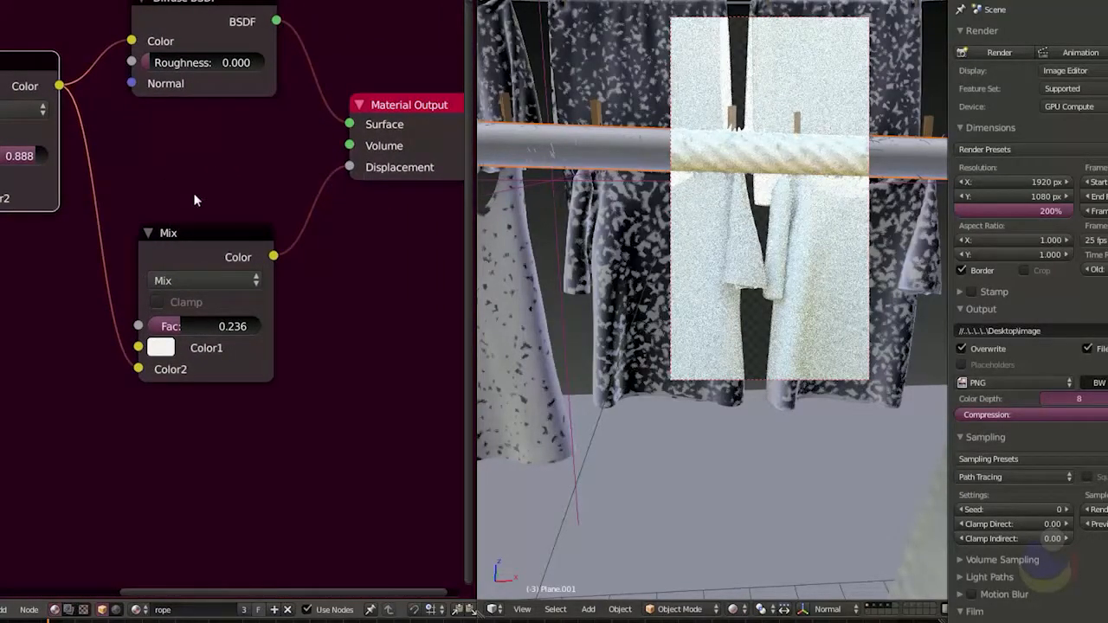
{"action": "middle_click_drag", "start_coordinate": [254, 180], "coordinate": [228, 183]}
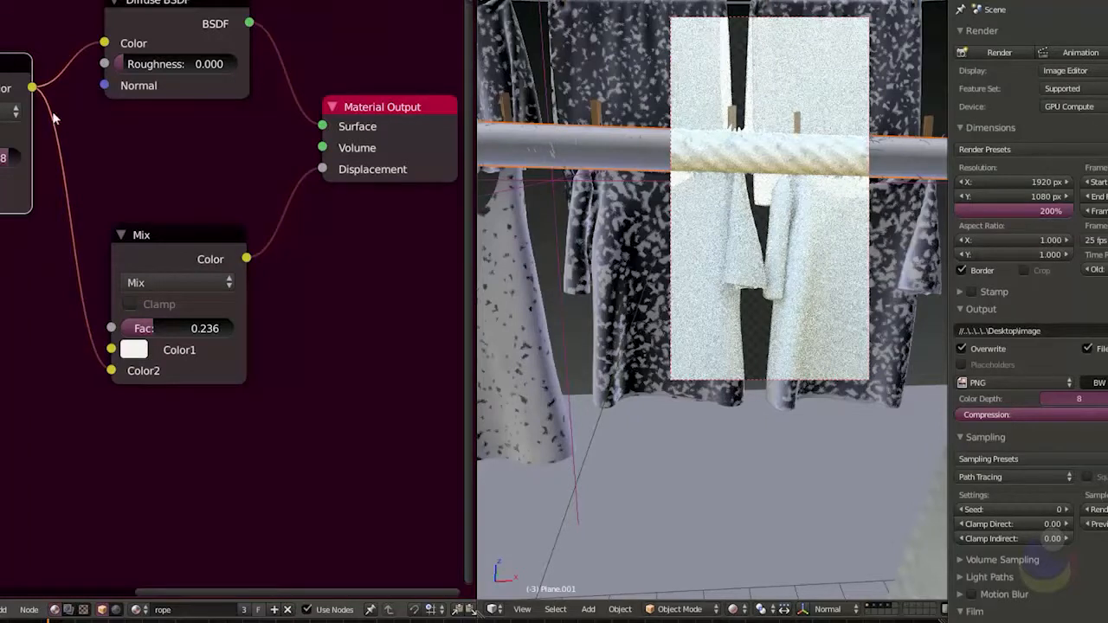
{"action": "middle_click_drag", "start_coordinate": [151, 395], "coordinate": [203, 350]}
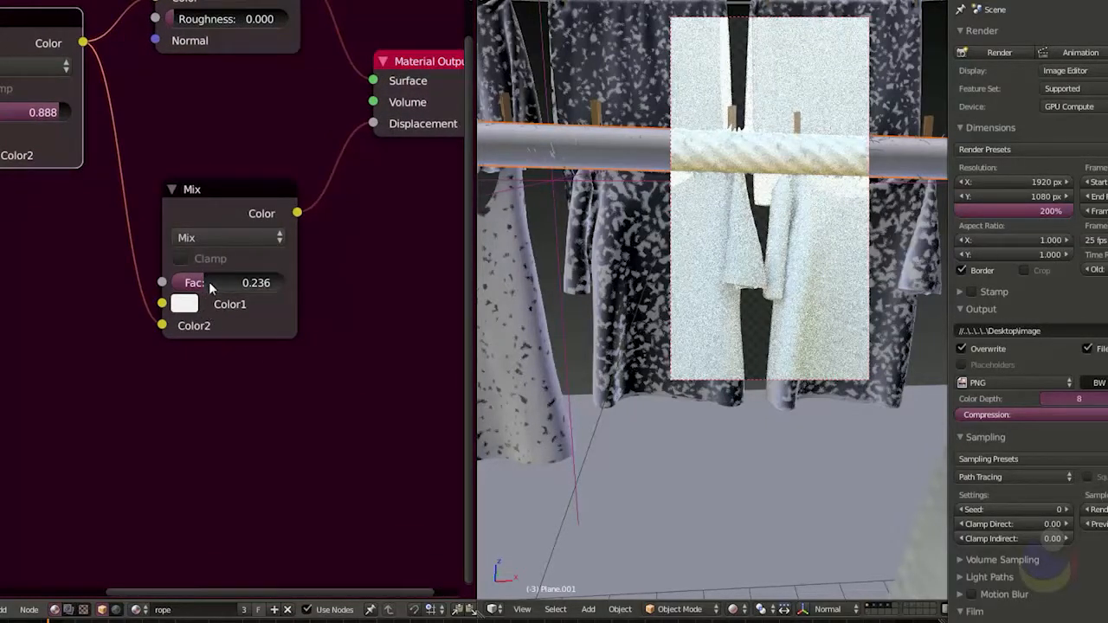
{"action": "left_click_drag", "start_coordinate": [208, 281], "coordinate": [264, 288]}
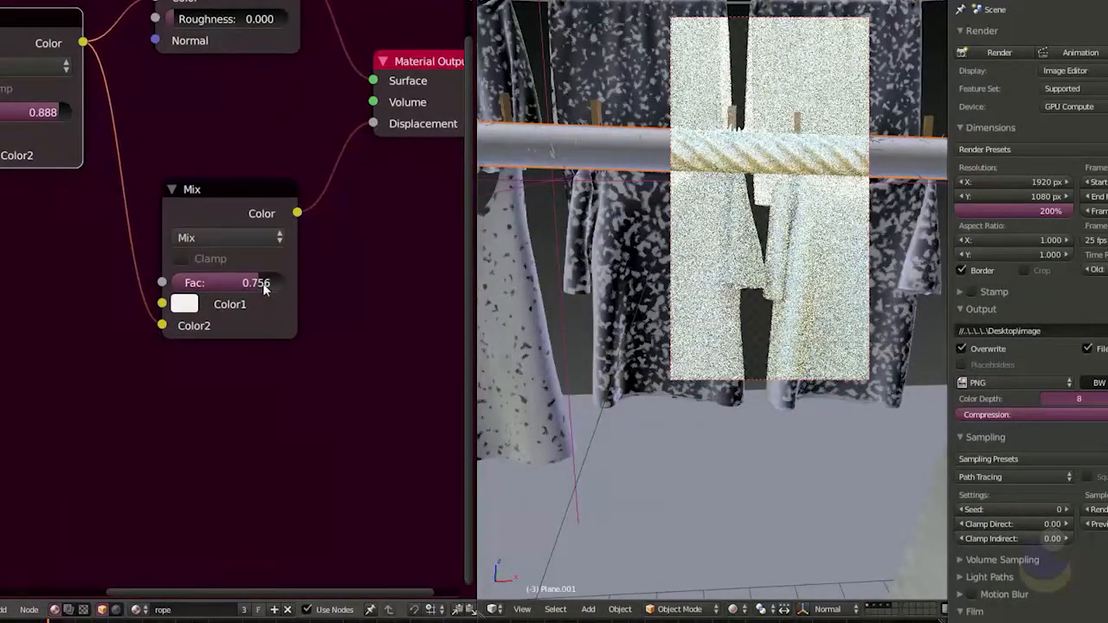
{"action": "left_click_drag", "start_coordinate": [258, 288], "coordinate": [269, 286]}
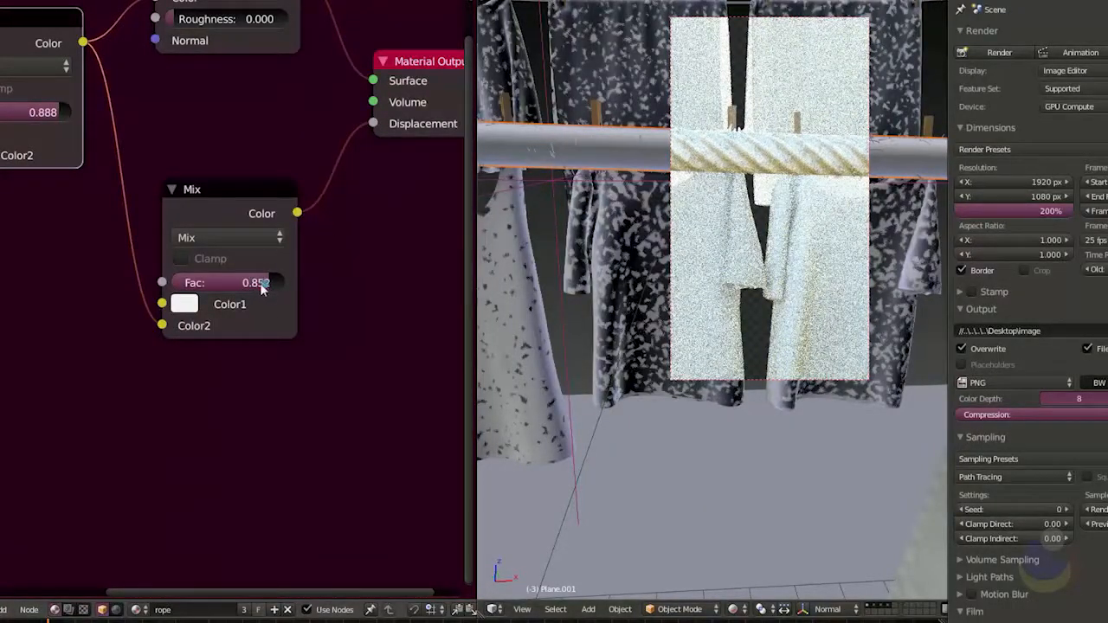
{"action": "left_click_drag", "start_coordinate": [260, 283], "coordinate": [205, 284]}
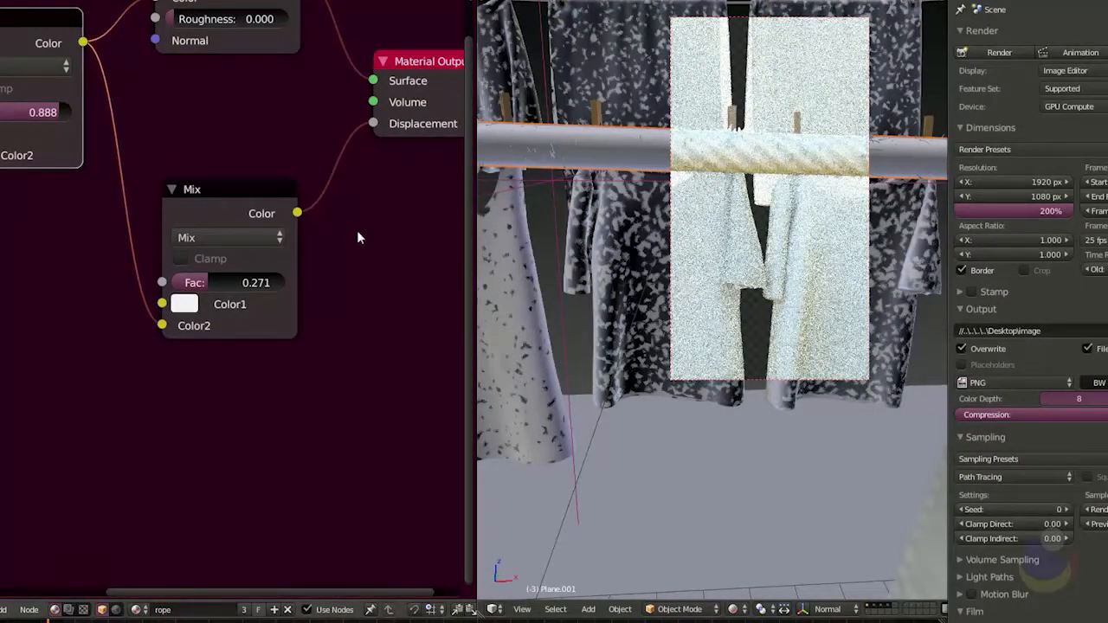
- Select the front half of the wooden clothespin on the rope to show its node material
{"action": "middle_click_drag", "start_coordinate": [332, 241], "coordinate": [297, 252]}
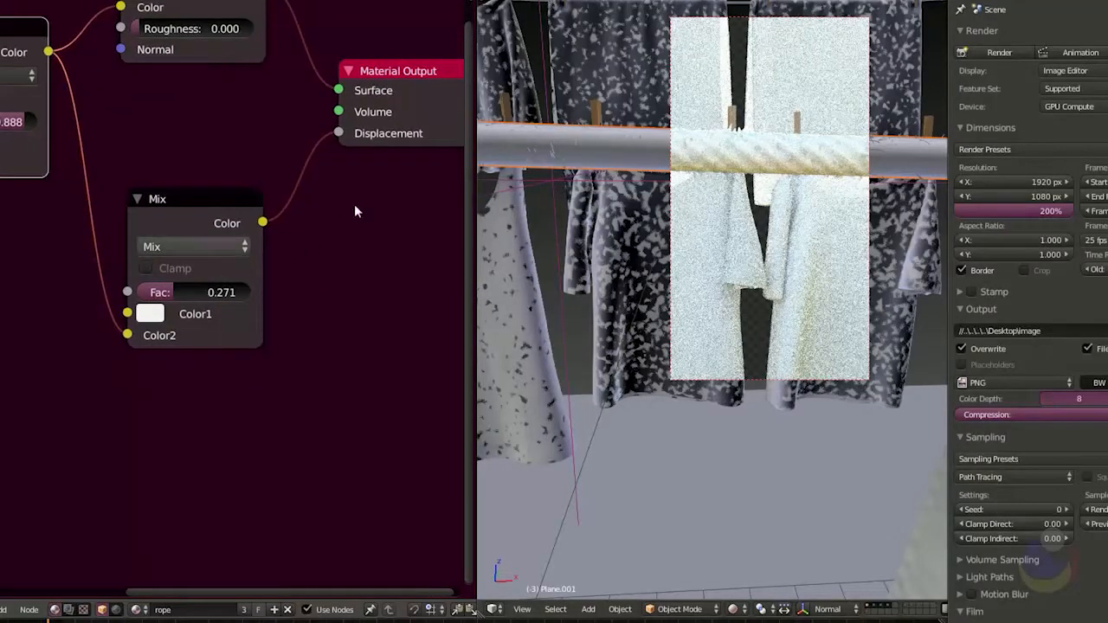
{"action": "middle_click_drag", "start_coordinate": [371, 207], "coordinate": [308, 244]}
{"action": "scroll", "coordinate": [336, 207], "scroll_direction": "down", "scroll_amount": 2}
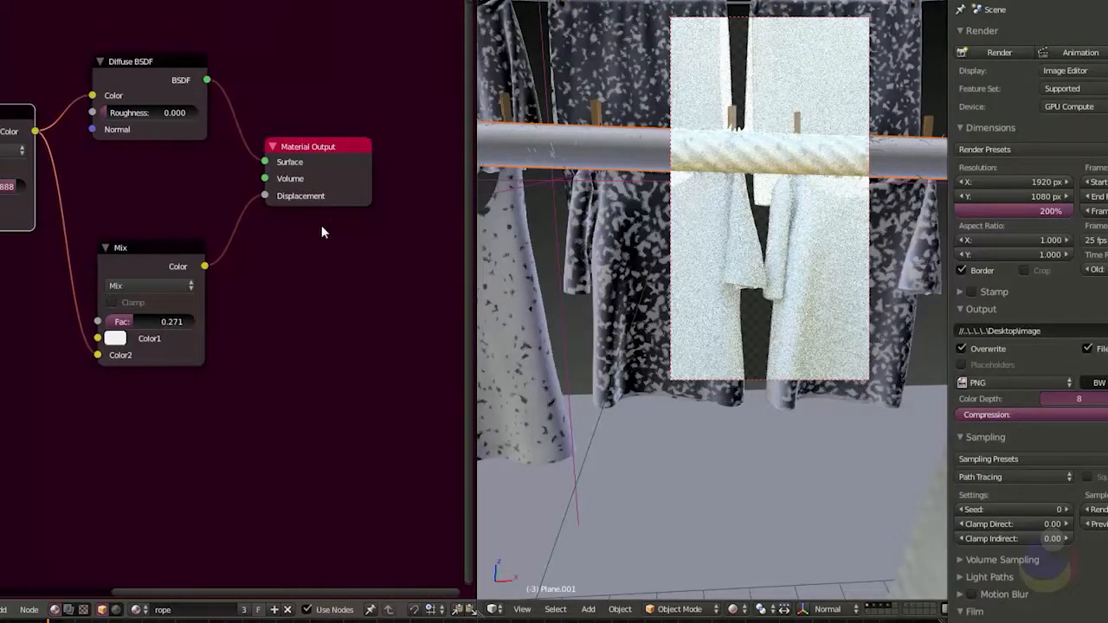
{"action": "scroll", "coordinate": [301, 238], "scroll_direction": "down", "scroll_amount": 3}
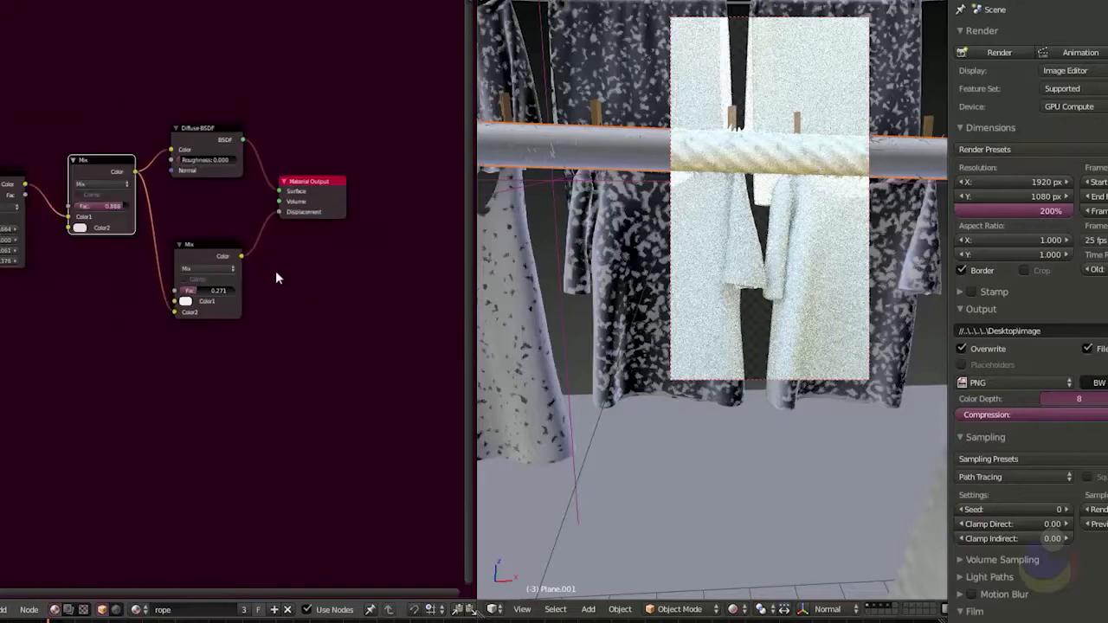
{"action": "middle_click_drag", "start_coordinate": [275, 270], "coordinate": [333, 266]}
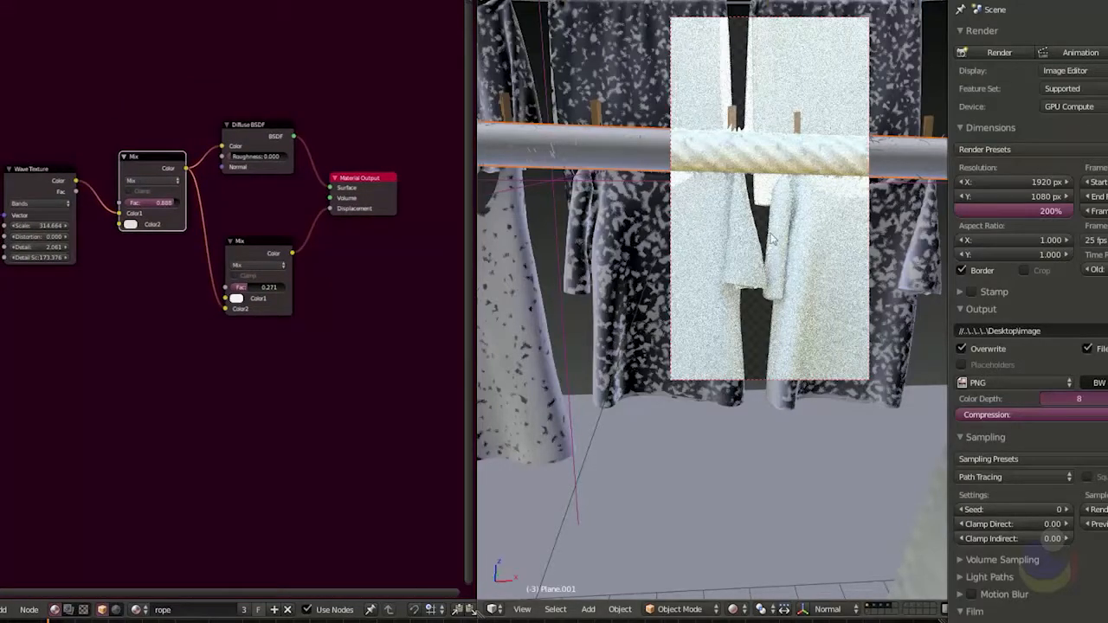
{"action": "scroll", "coordinate": [701, 266], "scroll_direction": "down", "scroll_amount": 8}
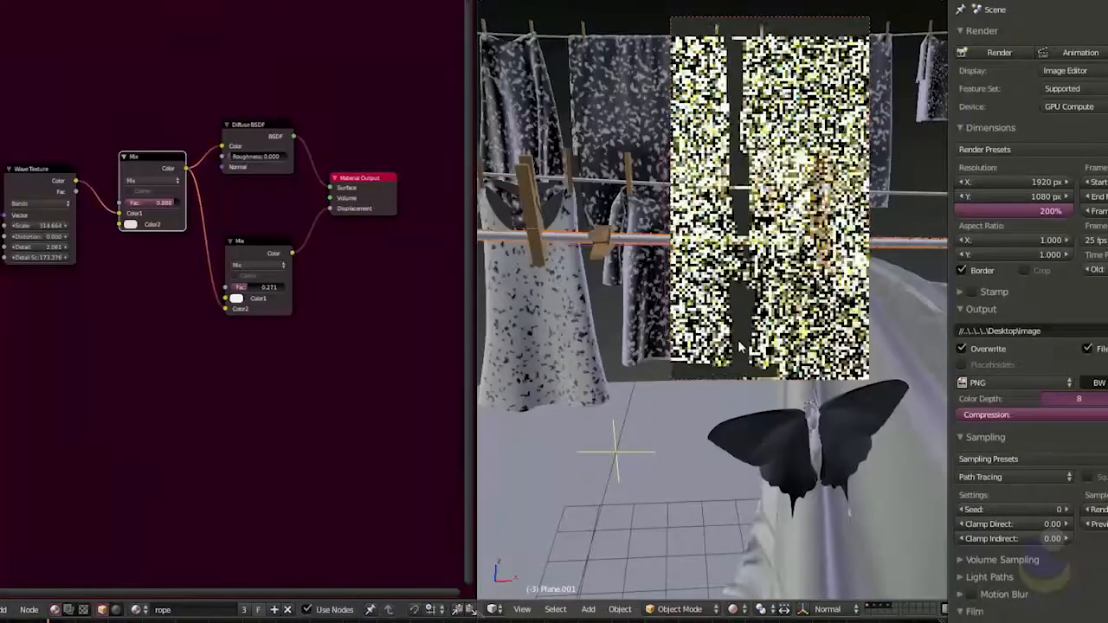
{"action": "scroll", "coordinate": [711, 303], "scroll_direction": "up", "scroll_amount": 6}
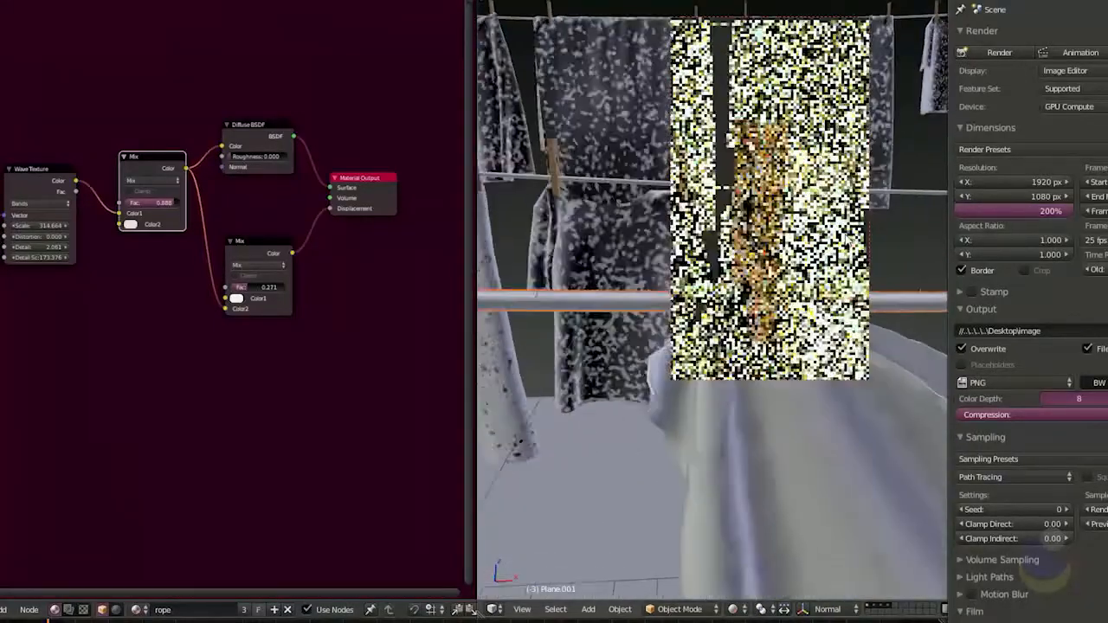
{"action": "middle_click_drag", "start_coordinate": [766, 263], "coordinate": [788, 233]}
{"action": "scroll", "coordinate": [808, 252], "scroll_direction": "down", "scroll_amount": 1}
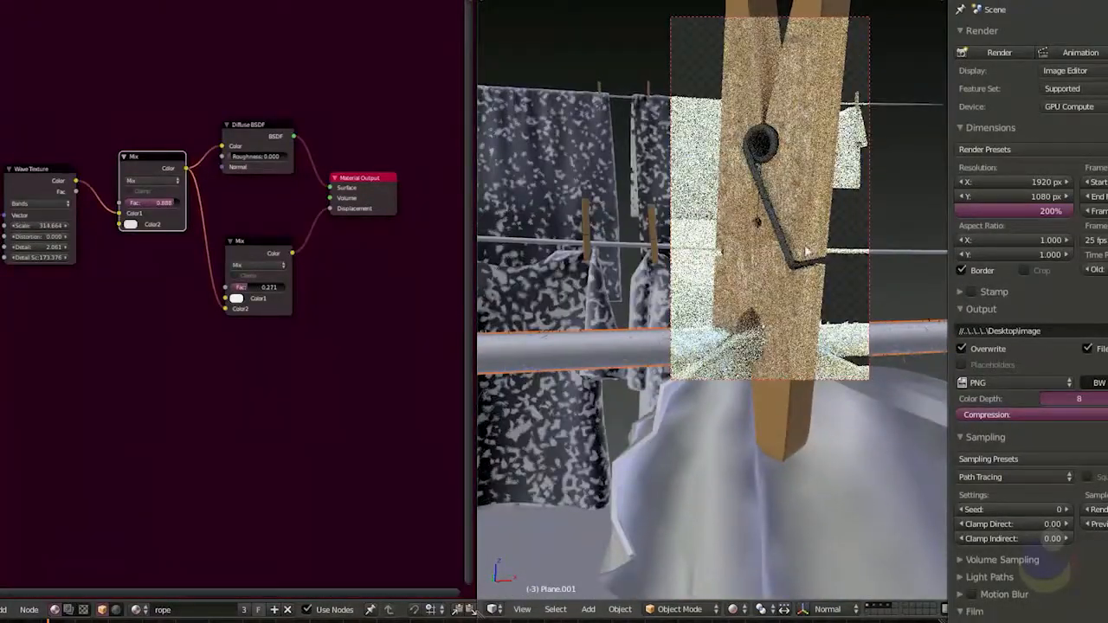
{"action": "right_click", "coordinate": [796, 176]}
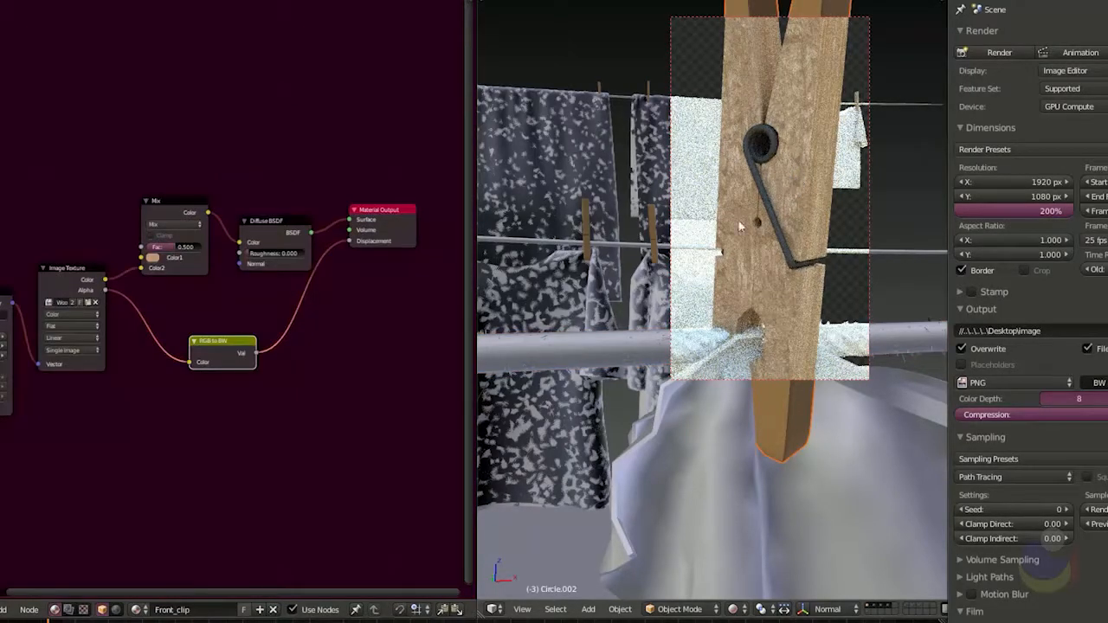
- Examine the Texture Coordinate, Mapping and Image Texture nodes of the clothespin's Front_clip material
{"action": "middle_click_drag", "start_coordinate": [74, 203], "coordinate": [155, 139]}
{"action": "middle_click_drag", "start_coordinate": [4, 156], "coordinate": [170, 59]}
{"action": "scroll", "coordinate": [45, 164], "scroll_direction": "up", "scroll_amount": 4}
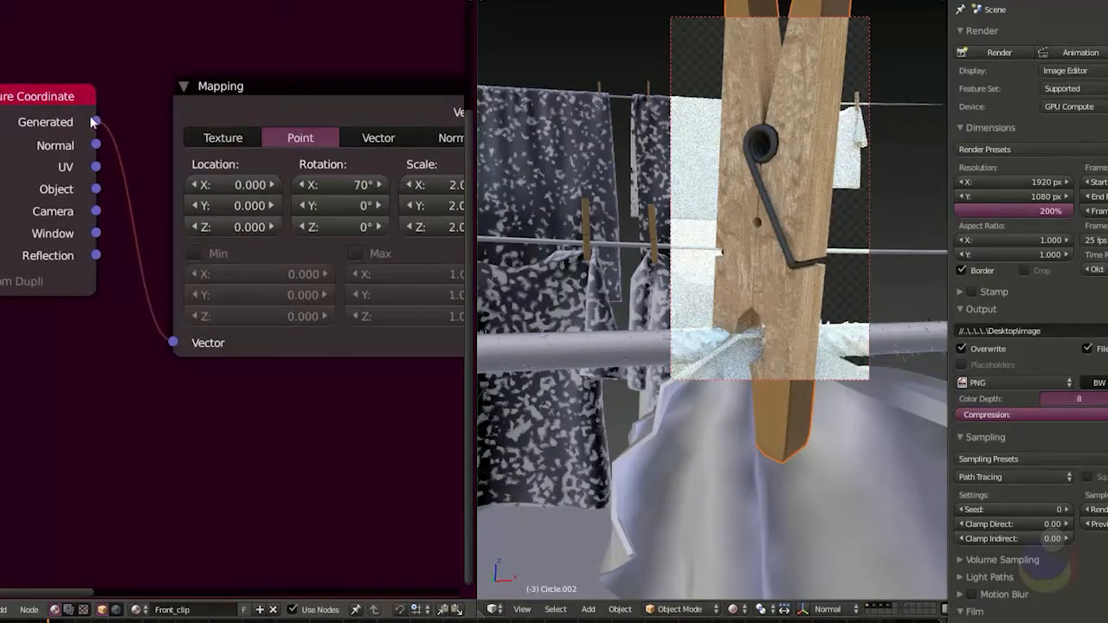
{"action": "left_click_drag", "start_coordinate": [157, 327], "coordinate": [173, 342]}
{"action": "middle_click_drag", "start_coordinate": [251, 39], "coordinate": [102, 30]}
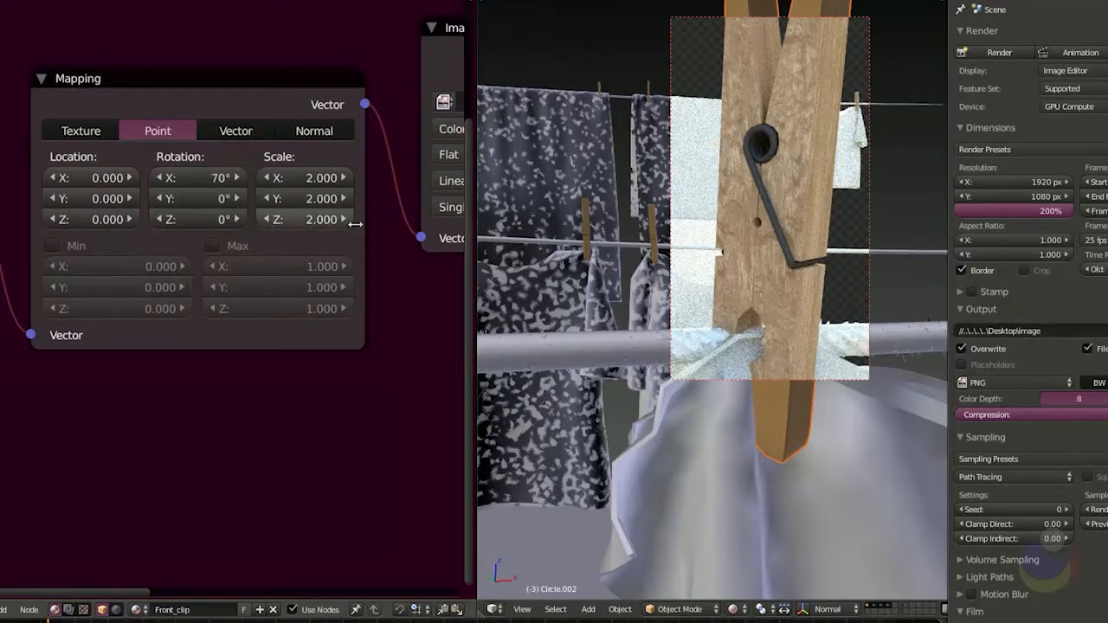
{"action": "middle_click_drag", "start_coordinate": [424, 300], "coordinate": [174, 317]}
{"action": "middle_click_drag", "start_coordinate": [278, 299], "coordinate": [227, 376]}
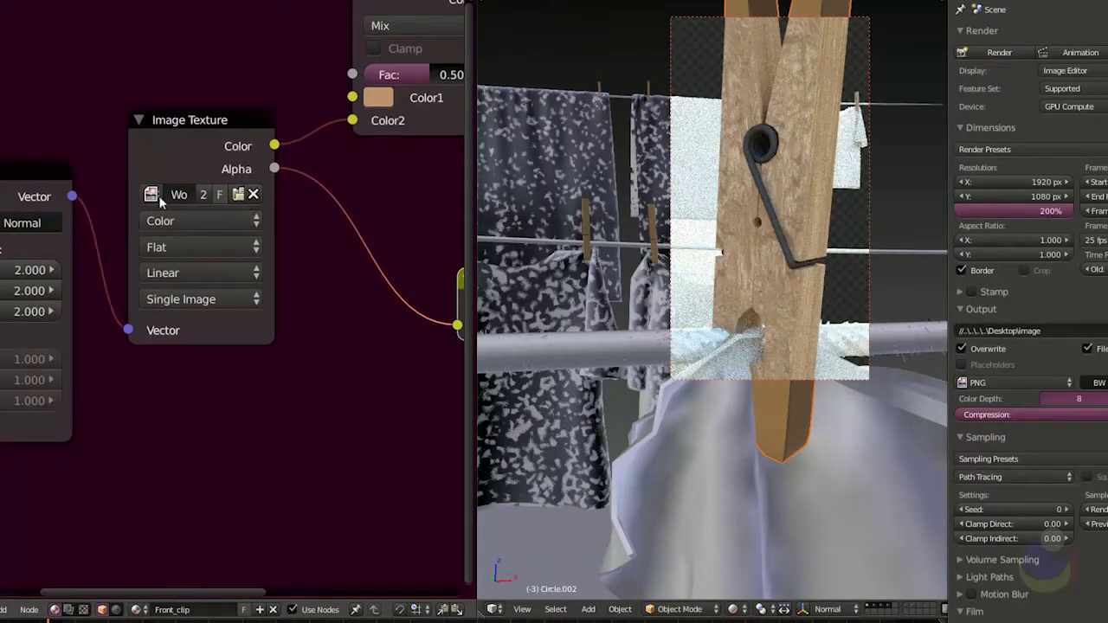
- Display the WoodRough0050 texture in the UV/Image Editor in place of the 3D viewport
{"action": "left_click", "coordinate": [495, 609]}
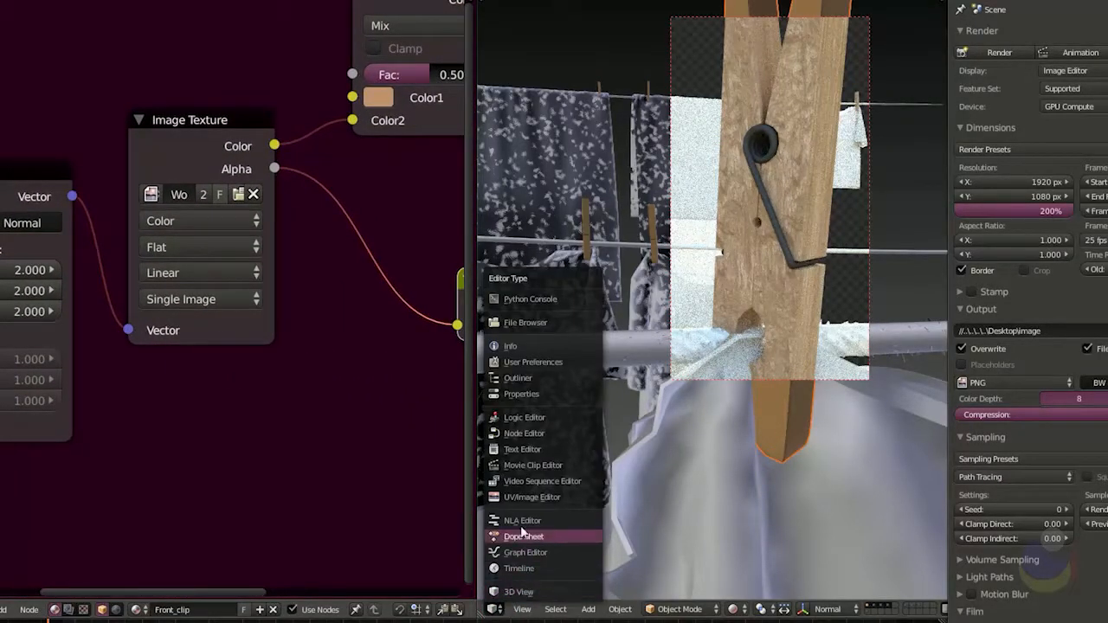
{"action": "left_click", "coordinate": [524, 498]}
{"action": "left_click", "coordinate": [585, 609]}
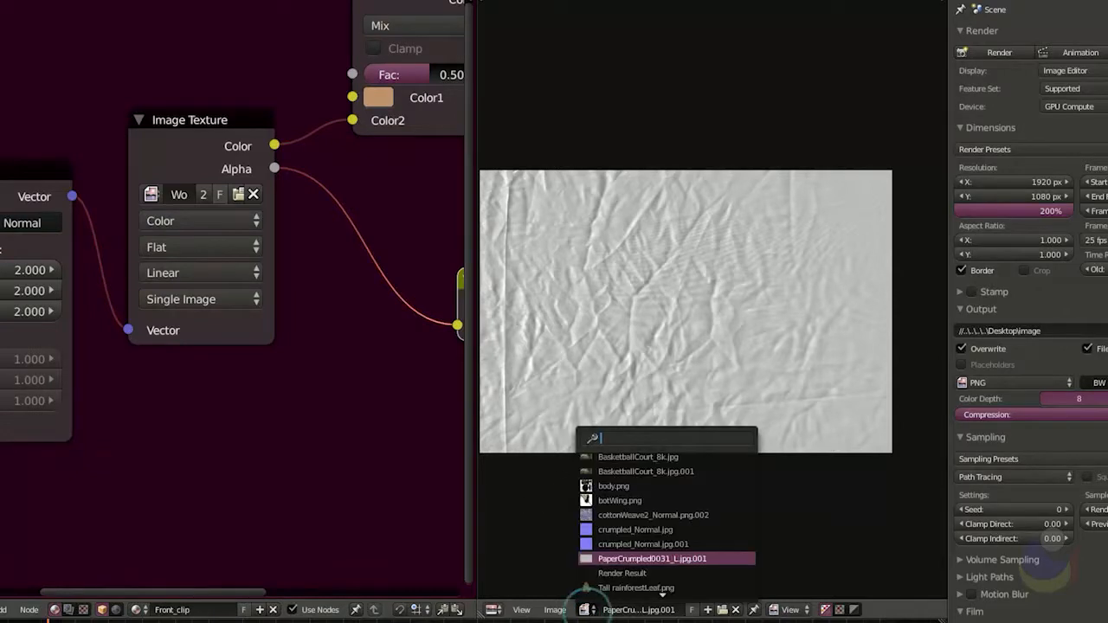
{"action": "scroll", "coordinate": [641, 491], "scroll_direction": "down", "scroll_amount": 11}
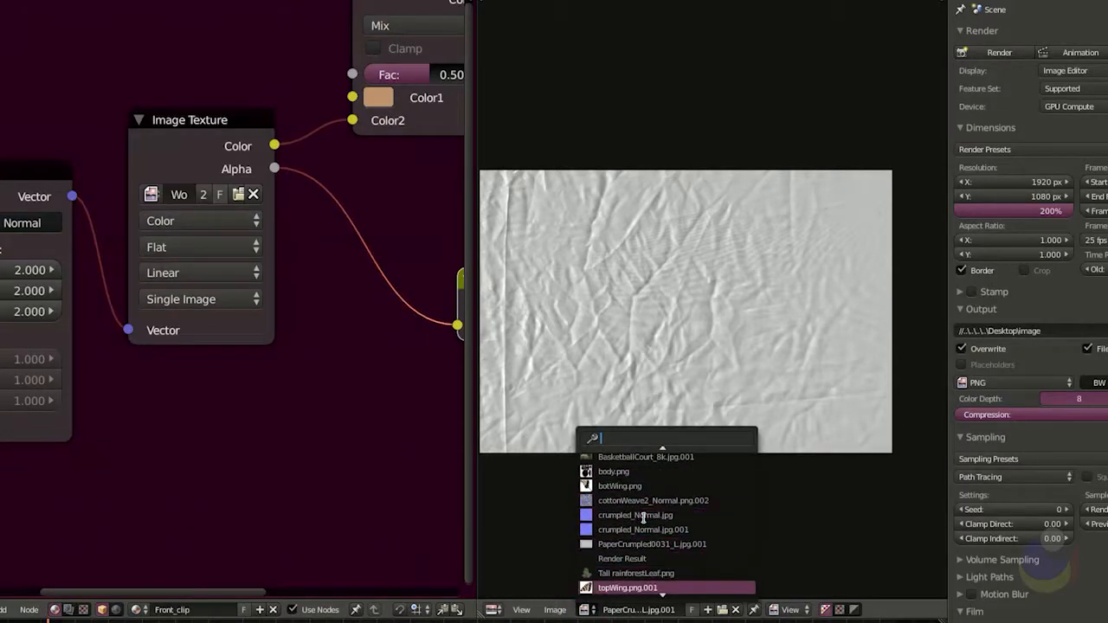
{"action": "left_click", "coordinate": [654, 587]}
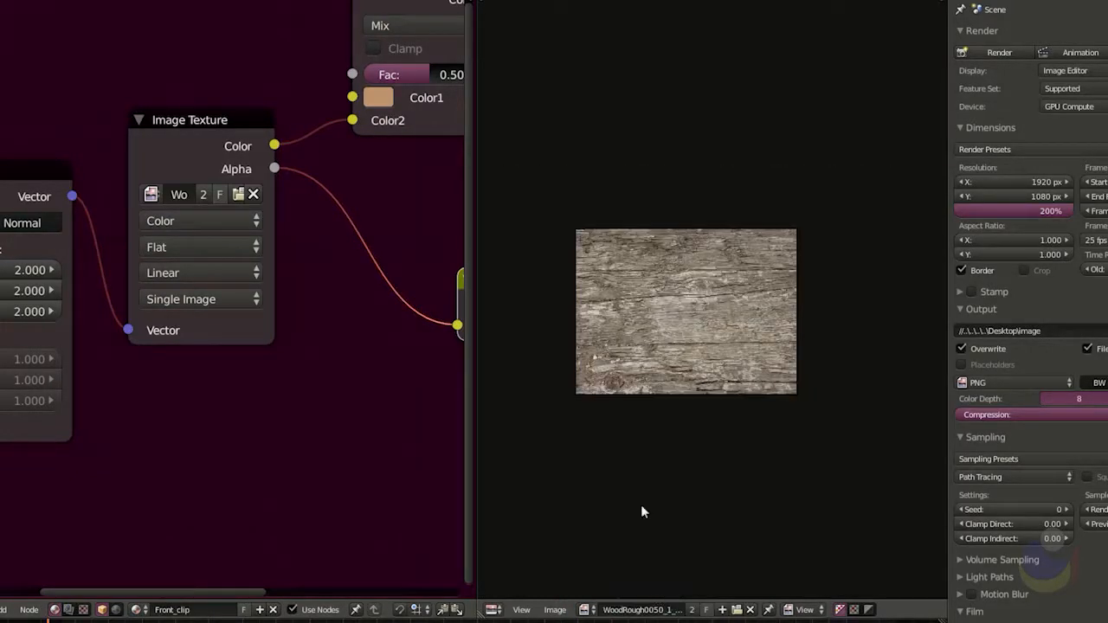
- Inspect the grain of the rough wood texture up close and restore the 3D View
{"action": "scroll", "coordinate": [683, 375], "scroll_direction": "up", "scroll_amount": 4}
{"action": "scroll", "coordinate": [701, 387], "scroll_direction": "down", "scroll_amount": 3}
{"action": "scroll", "coordinate": [703, 381], "scroll_direction": "up", "scroll_amount": 3}
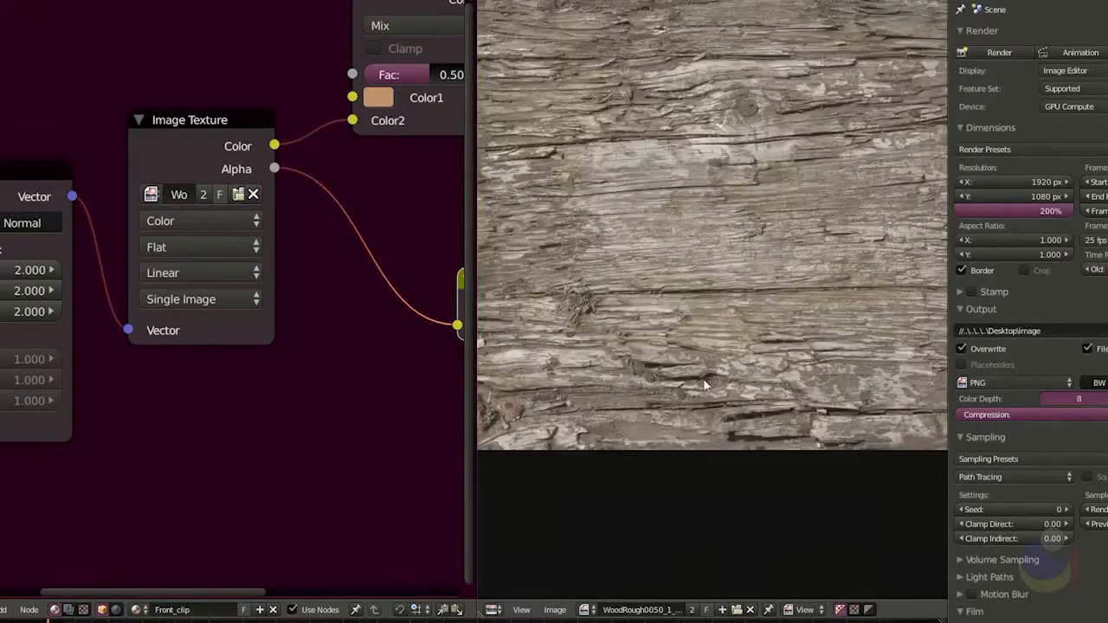
{"action": "scroll", "coordinate": [702, 378], "scroll_direction": "down", "scroll_amount": 1}
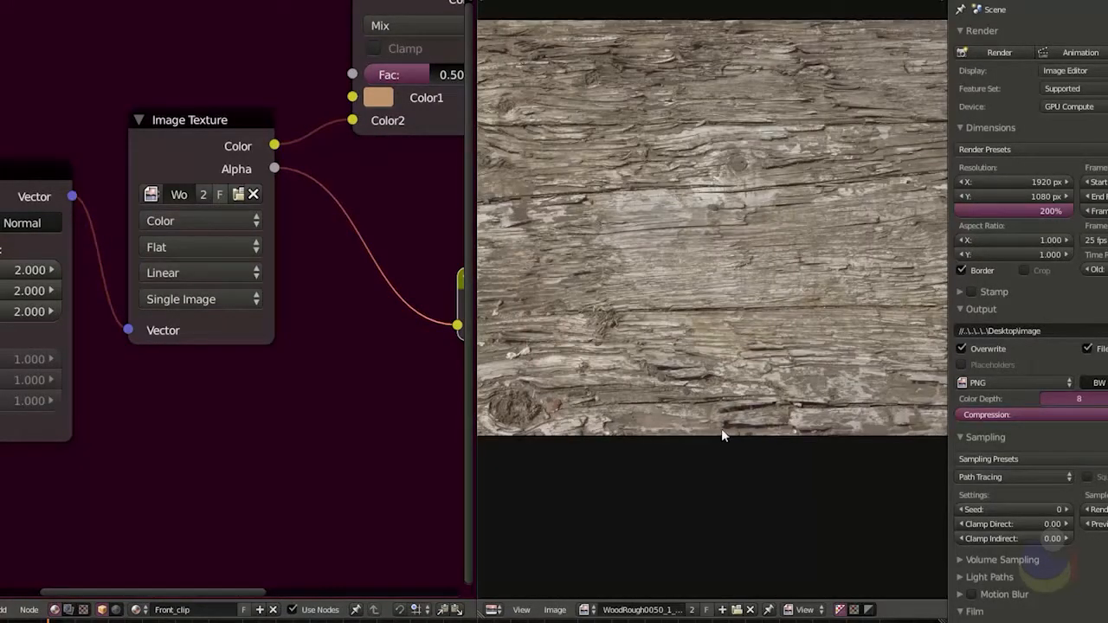
{"action": "scroll", "coordinate": [718, 429], "scroll_direction": "down", "scroll_amount": 1}
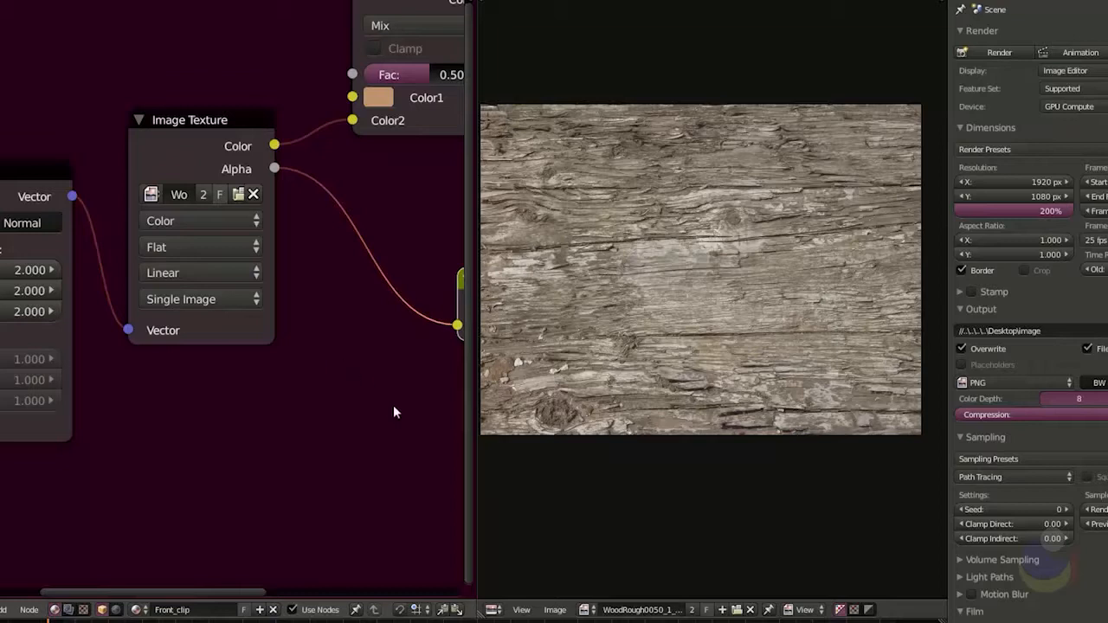
{"action": "left_click", "coordinate": [490, 610]}
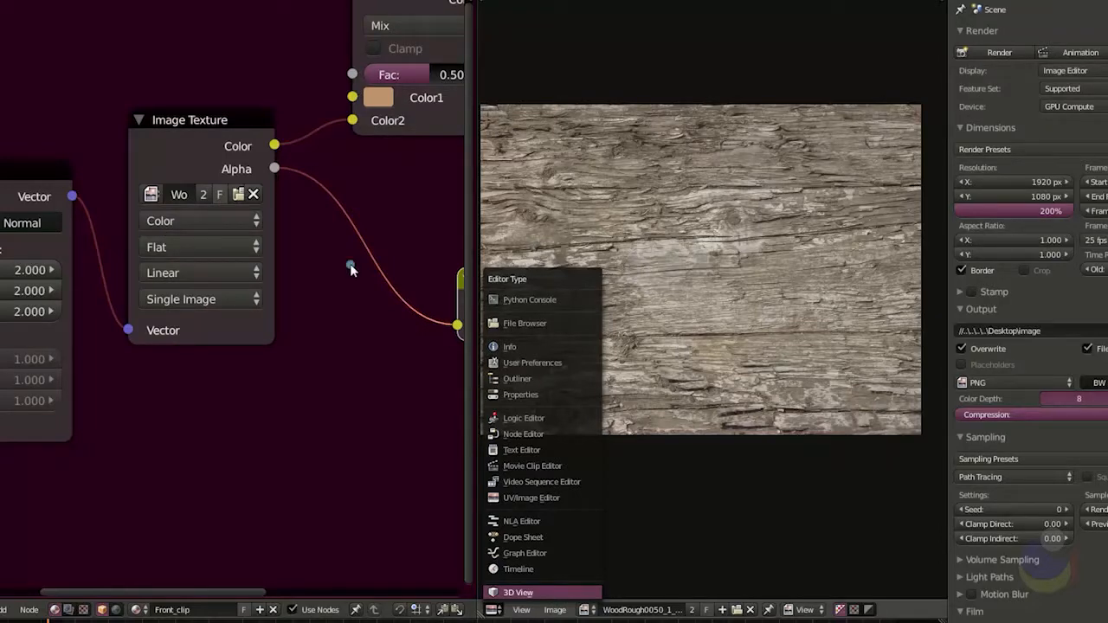
{"action": "key", "text": "Return"}
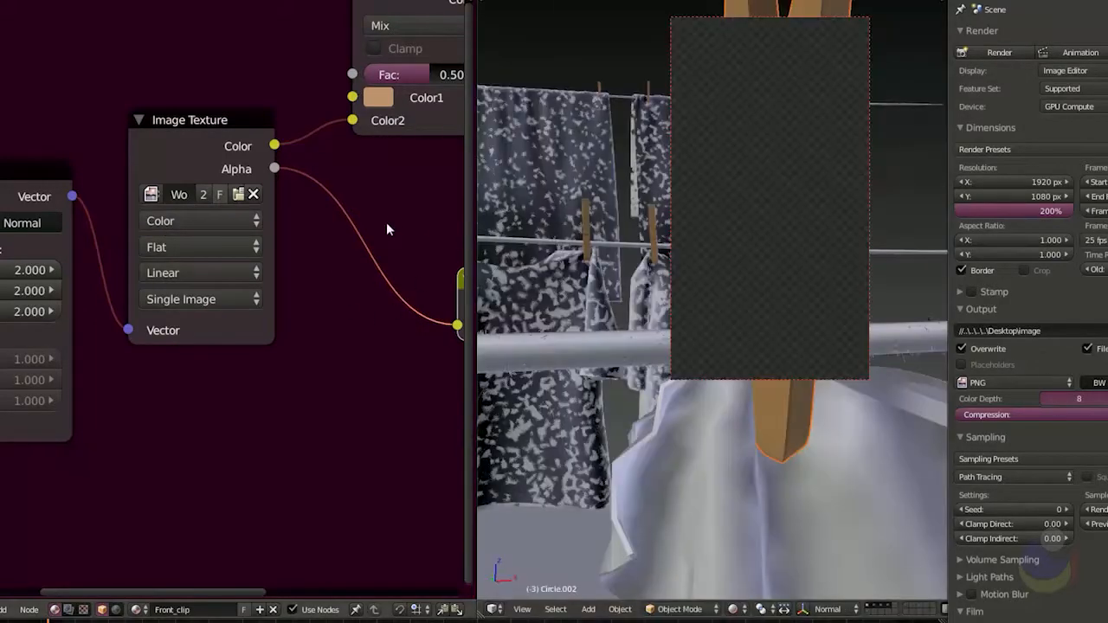
- Compare the clothespin's Mix node at Fac 0.000 and 1.000, and set the Fac back to 0.5
{"action": "scroll", "coordinate": [415, 221], "scroll_direction": "down", "scroll_amount": 1}
{"action": "middle_click_drag", "start_coordinate": [416, 211], "coordinate": [250, 308]}
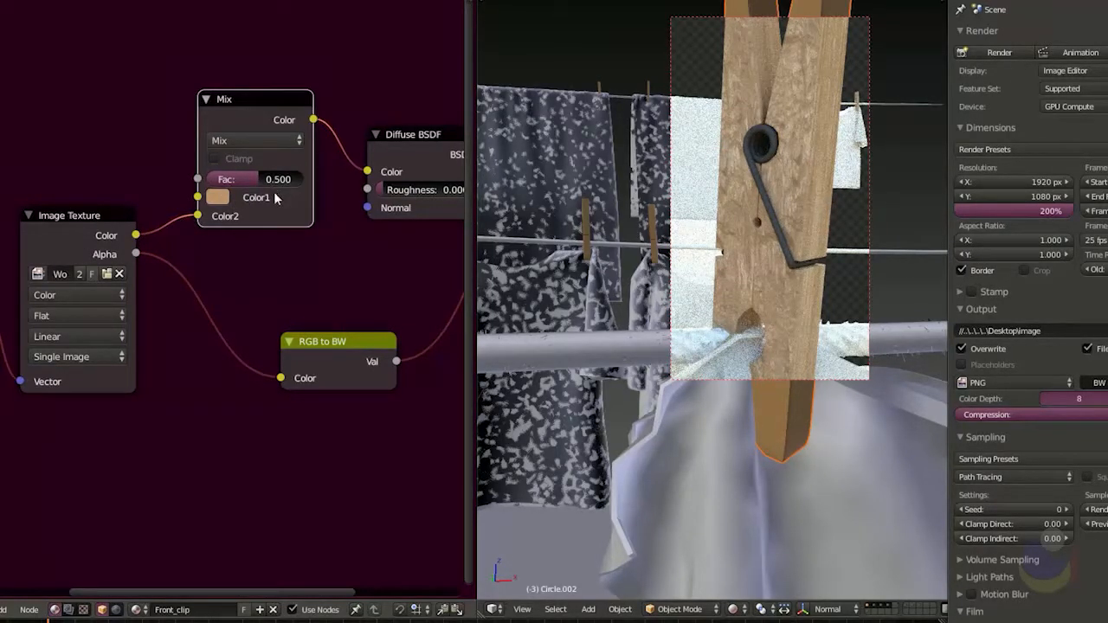
{"action": "left_click_drag", "start_coordinate": [260, 179], "coordinate": [201, 184]}
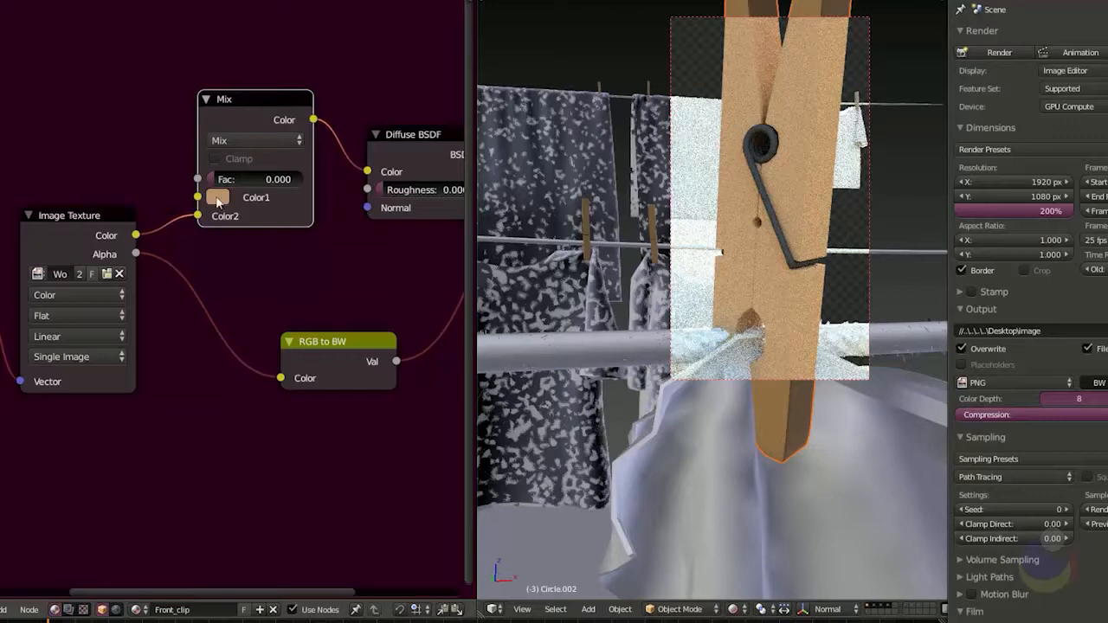
{"action": "left_click_drag", "start_coordinate": [215, 182], "coordinate": [333, 183]}
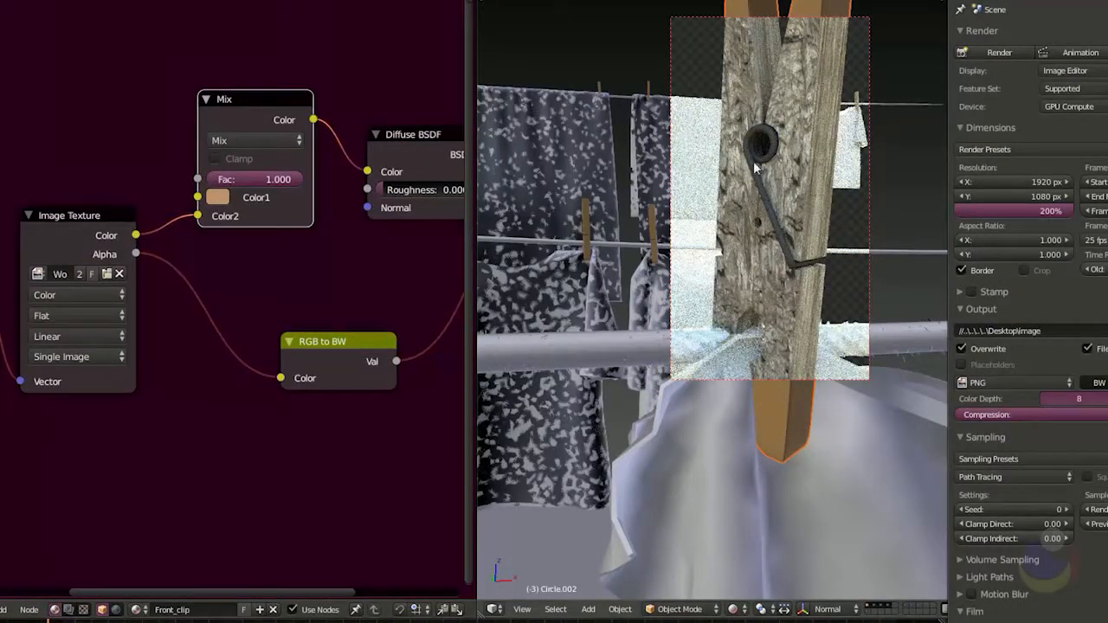
{"action": "left_click", "coordinate": [265, 177]}
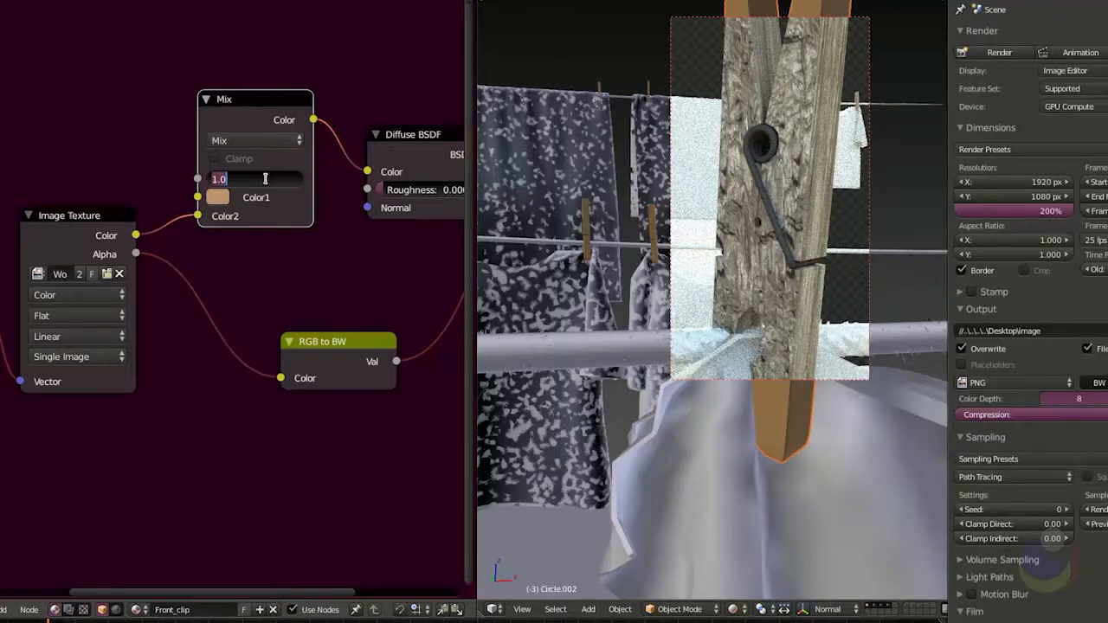
{"action": "type", "text": "0.5"}
{"action": "key", "text": "Return"}
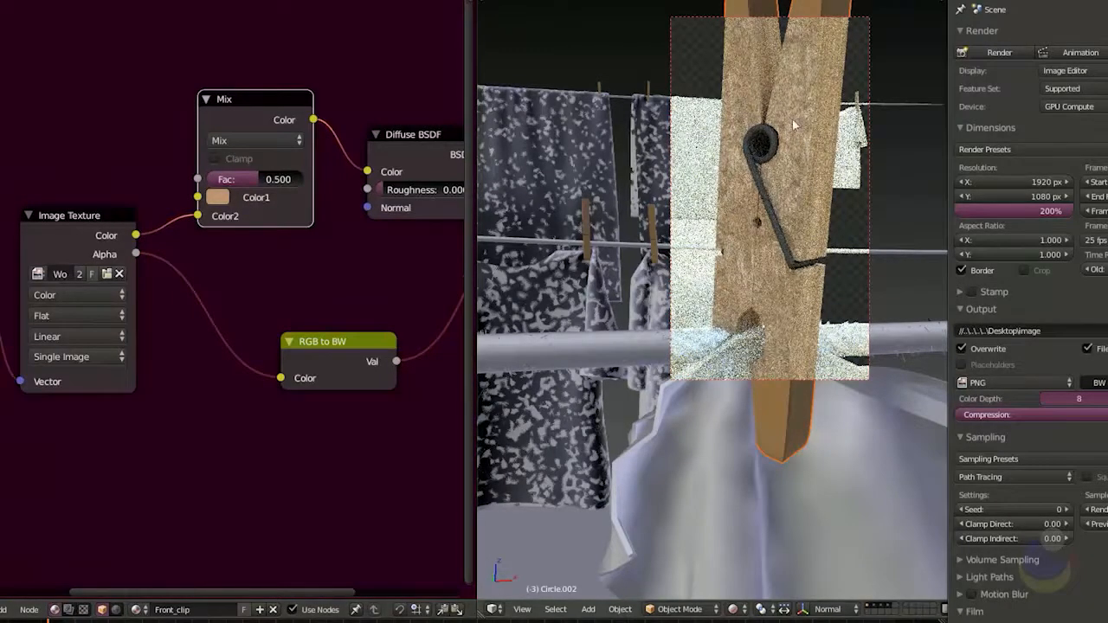
- Move the clothespin material's Material Output node slightly lower so its Surface input lines up with the Diffuse BSDF output
{"action": "middle_click_drag", "start_coordinate": [349, 269], "coordinate": [147, 274]}
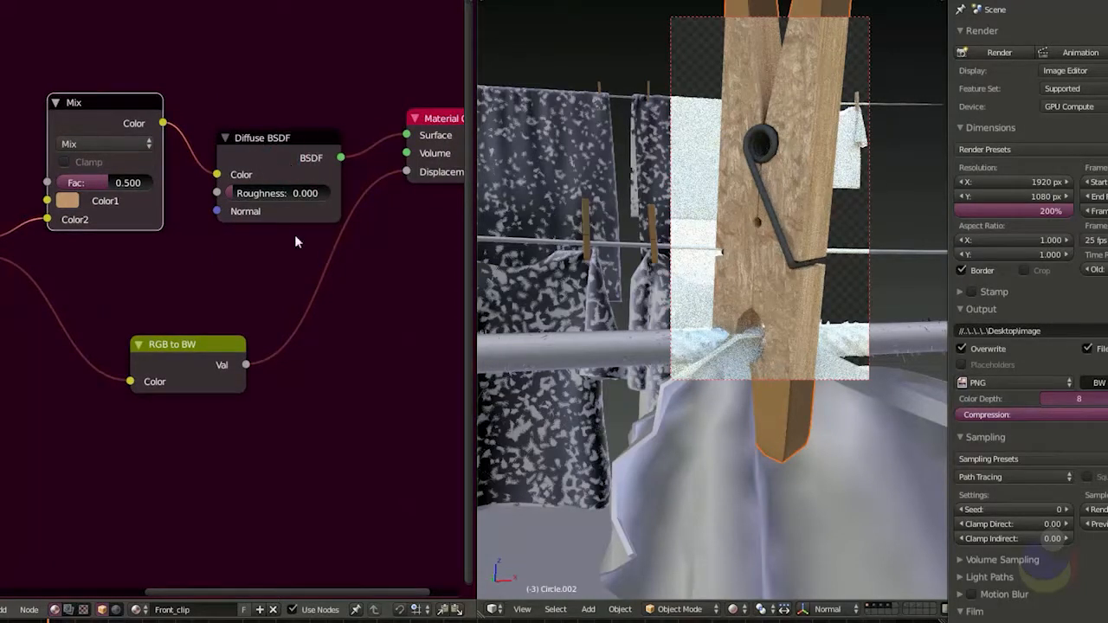
{"action": "middle_click_drag", "start_coordinate": [366, 329], "coordinate": [257, 324]}
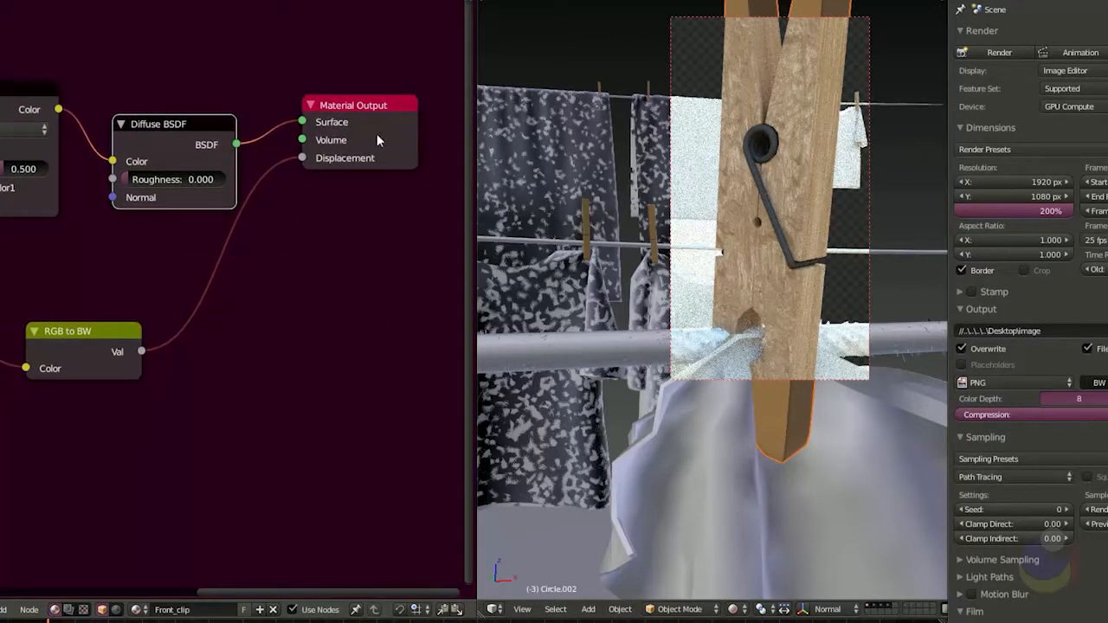
{"action": "left_click_drag", "start_coordinate": [376, 140], "coordinate": [383, 164]}
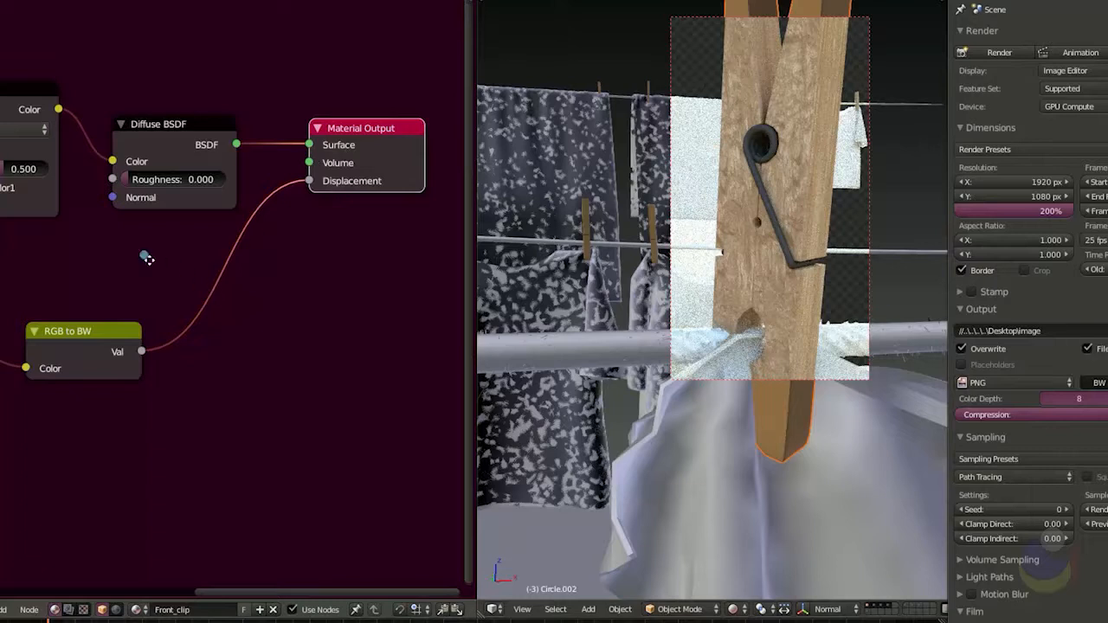
{"action": "middle_click_drag", "start_coordinate": [148, 258], "coordinate": [281, 239]}
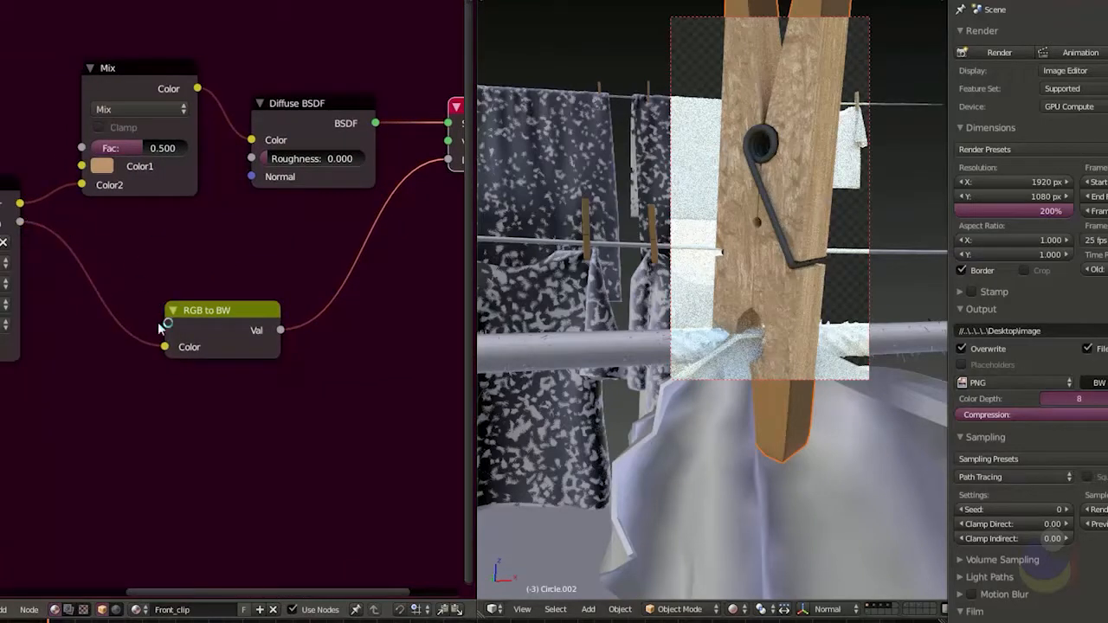
- Assign Material.003 to the clothespin temporarily and examine its Glossy and Diffuse shader mix
{"action": "middle_click_drag", "start_coordinate": [421, 338], "coordinate": [285, 339]}
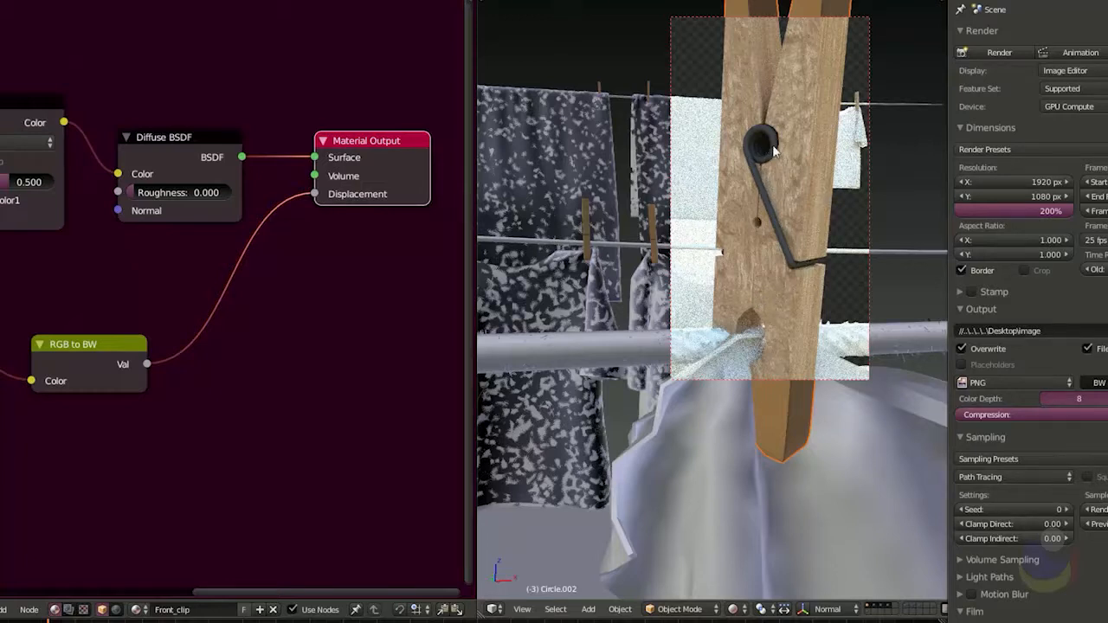
{"action": "left_click", "coordinate": [136, 610]}
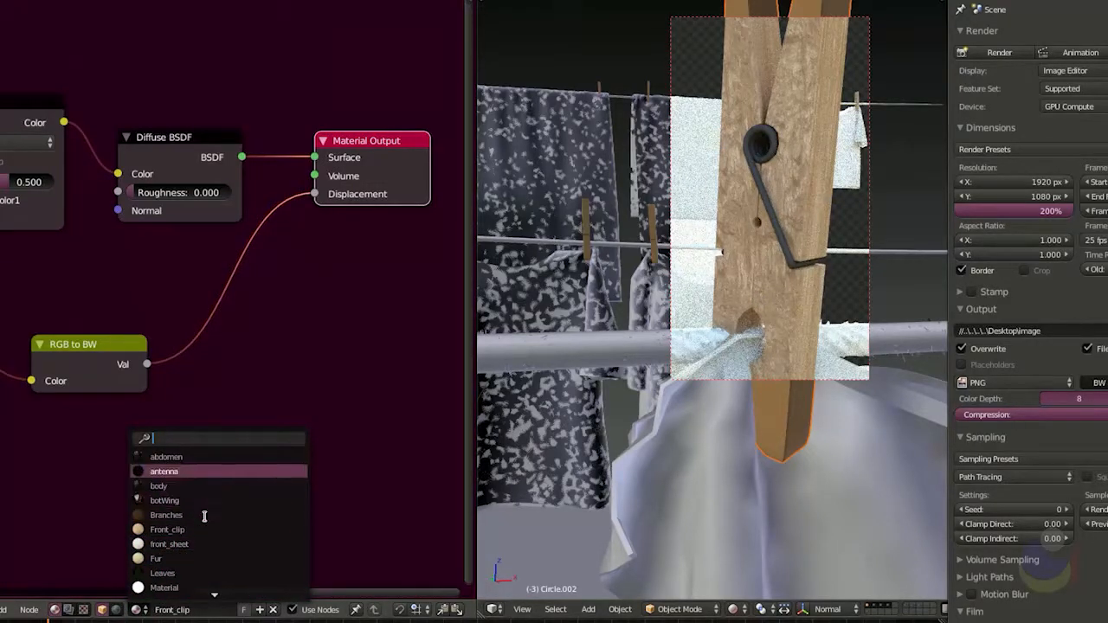
{"action": "scroll", "coordinate": [203, 520], "scroll_direction": "down", "scroll_amount": 6}
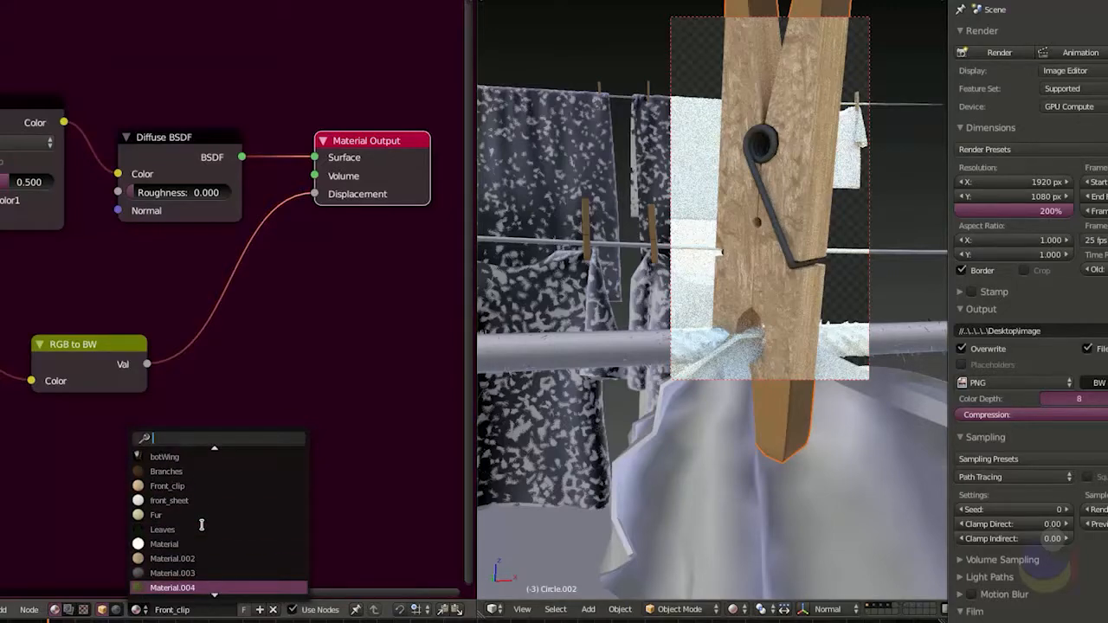
{"action": "scroll", "coordinate": [202, 524], "scroll_direction": "down", "scroll_amount": 3}
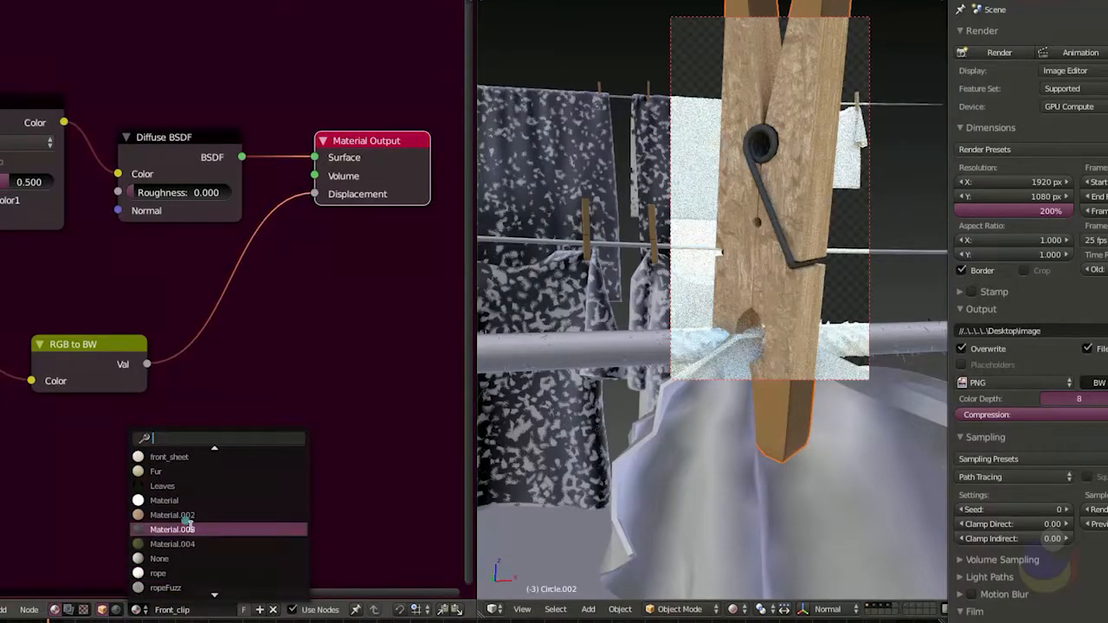
{"action": "left_click", "coordinate": [192, 528]}
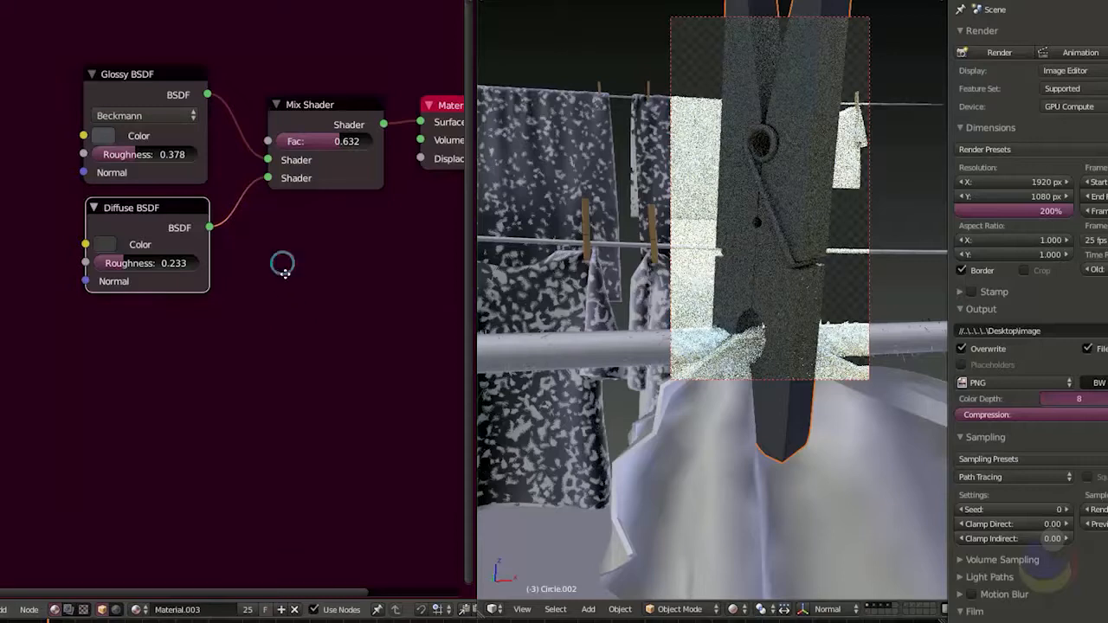
{"action": "middle_click_drag", "start_coordinate": [282, 262], "coordinate": [144, 316]}
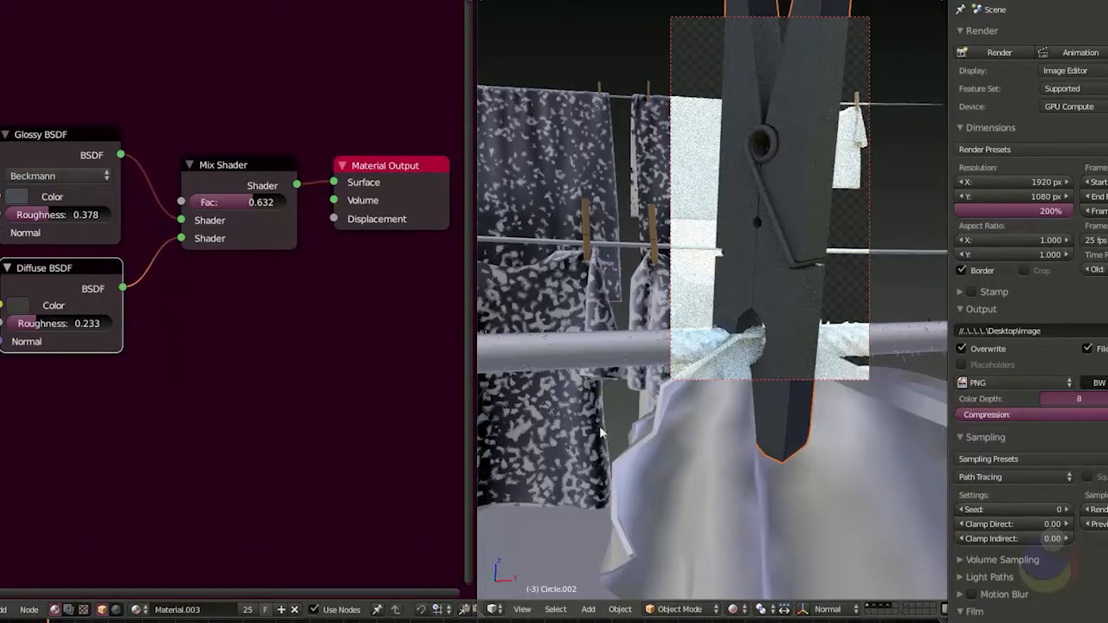
- Reassign the Front_clip material to the clothespin in place of Material.003
{"action": "left_click", "coordinate": [136, 609]}
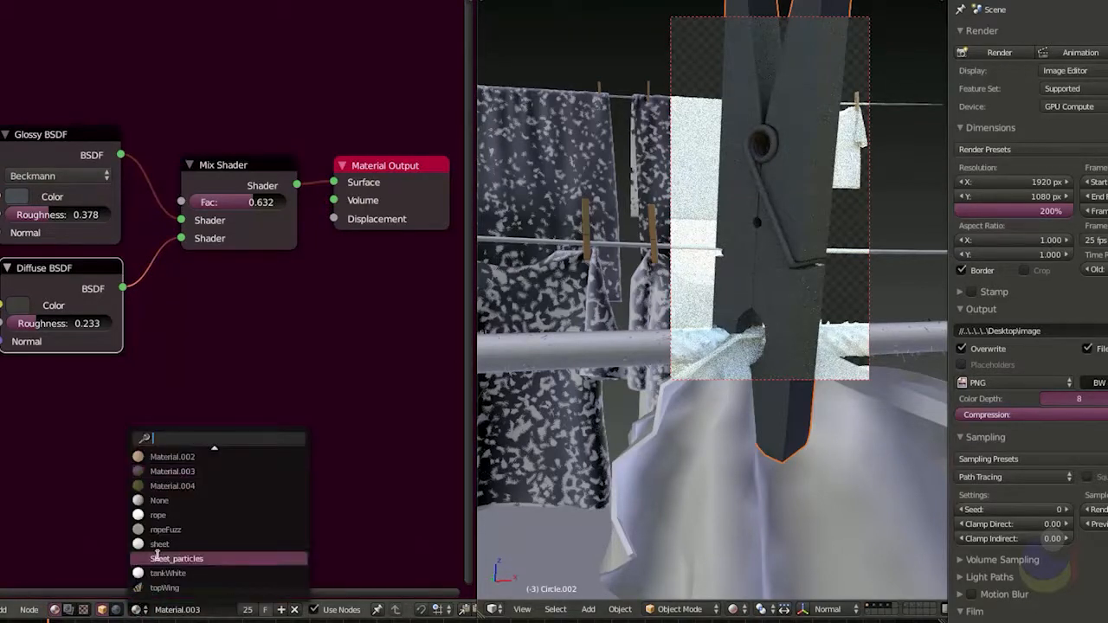
{"action": "scroll", "coordinate": [216, 491], "scroll_direction": "up", "scroll_amount": 10}
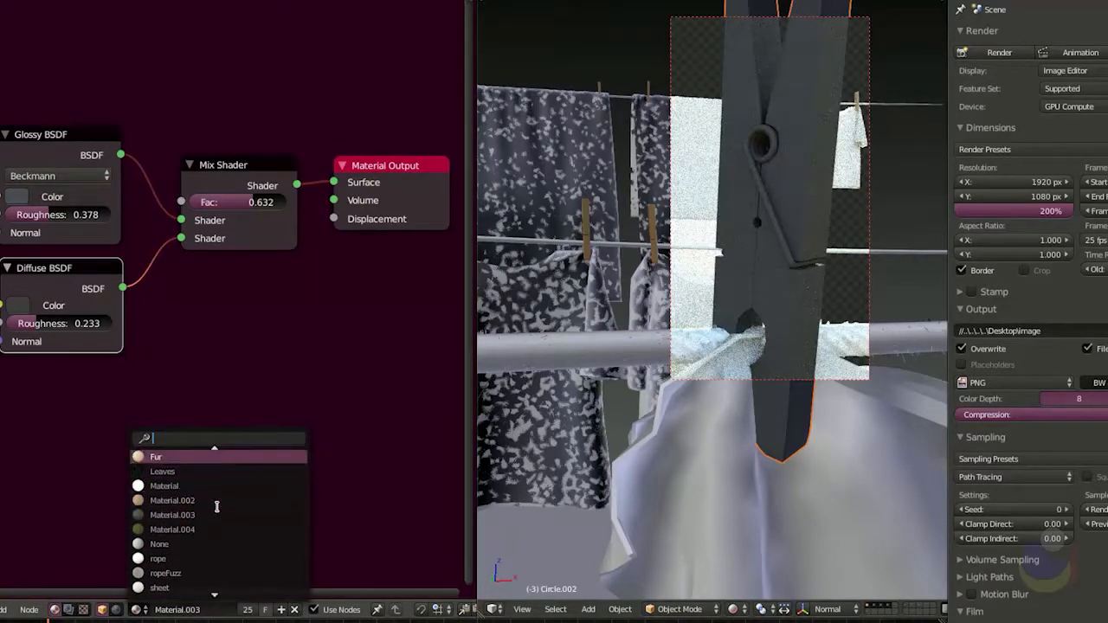
{"action": "scroll", "coordinate": [217, 506], "scroll_direction": "up", "scroll_amount": 3}
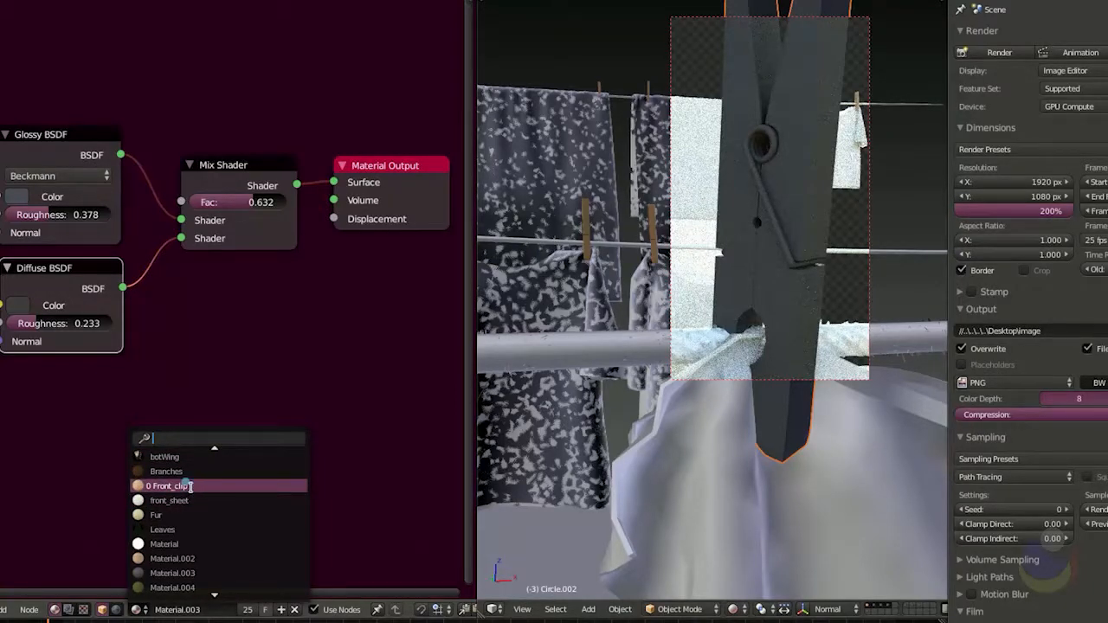
{"action": "left_click", "coordinate": [190, 486]}
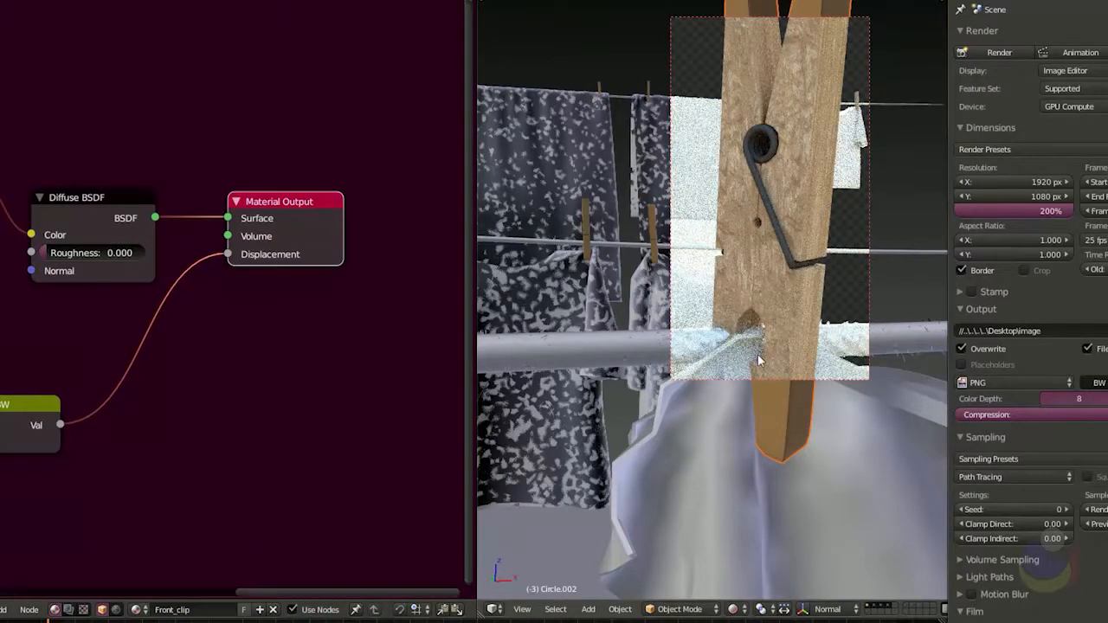
- Switch the 3D viewport from rendered preview to Solid shading with the whole clothesline in view
{"action": "scroll", "coordinate": [758, 360], "scroll_direction": "down", "scroll_amount": 5}
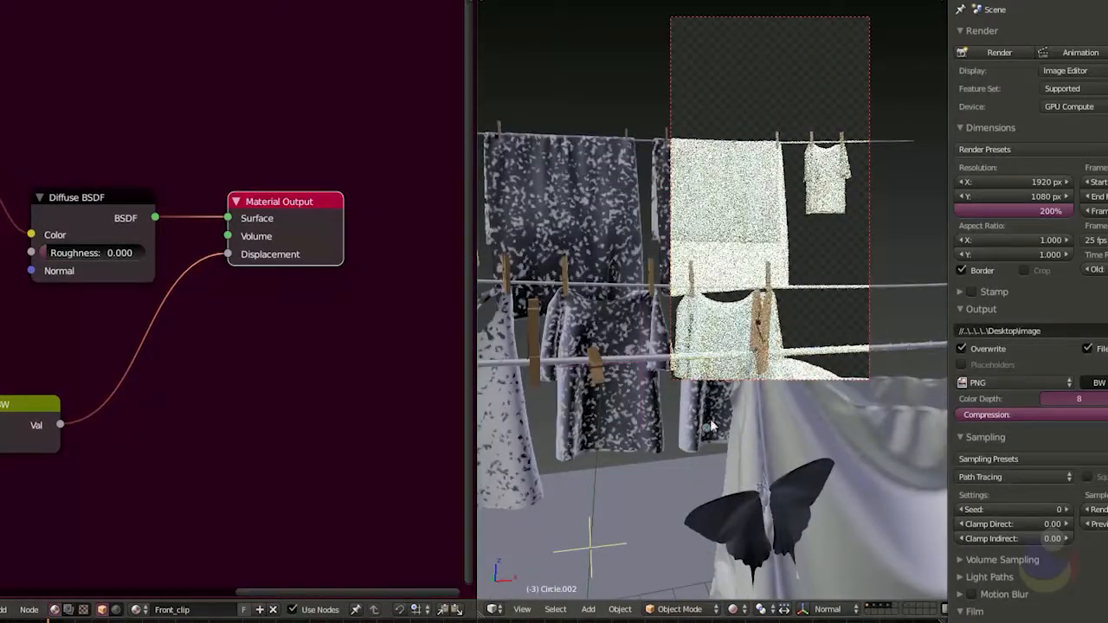
{"action": "mouse_move", "coordinate": [710, 423]}
{"action": "middle_mouse_down"}
{"action": "mouse_move", "coordinate": [695, 178]}
{"action": "mouse_move", "coordinate": [791, 20]}
{"action": "mouse_move", "coordinate": [690, 412]}
{"action": "mouse_move", "coordinate": [674, 405]}
{"action": "middle_mouse_up"}
{"action": "left_click", "coordinate": [733, 610]}
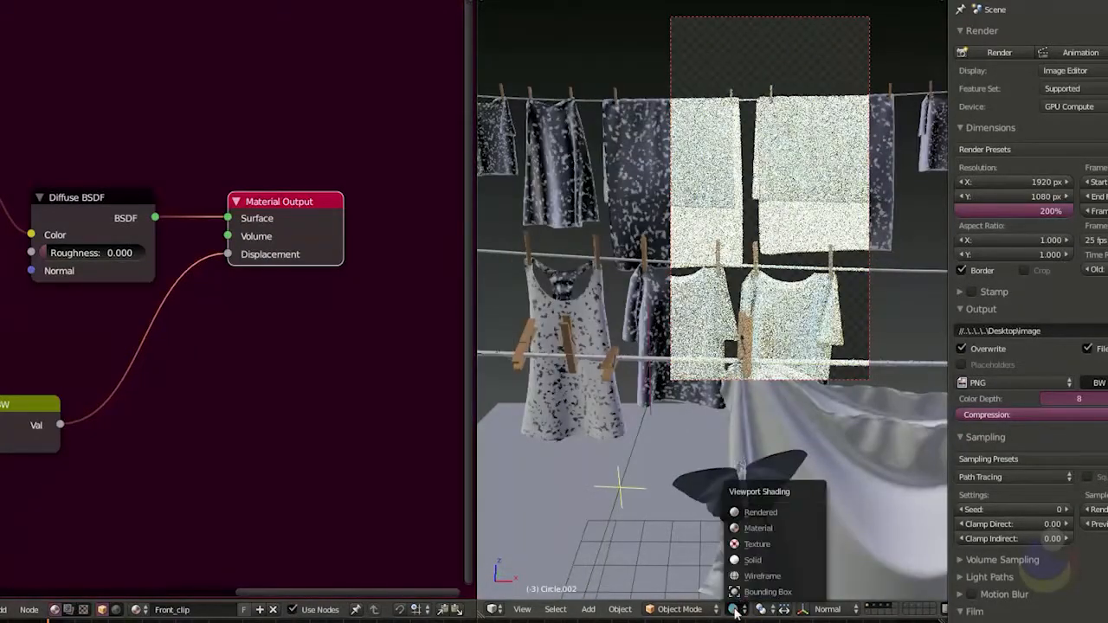
{"action": "left_click", "coordinate": [748, 559]}
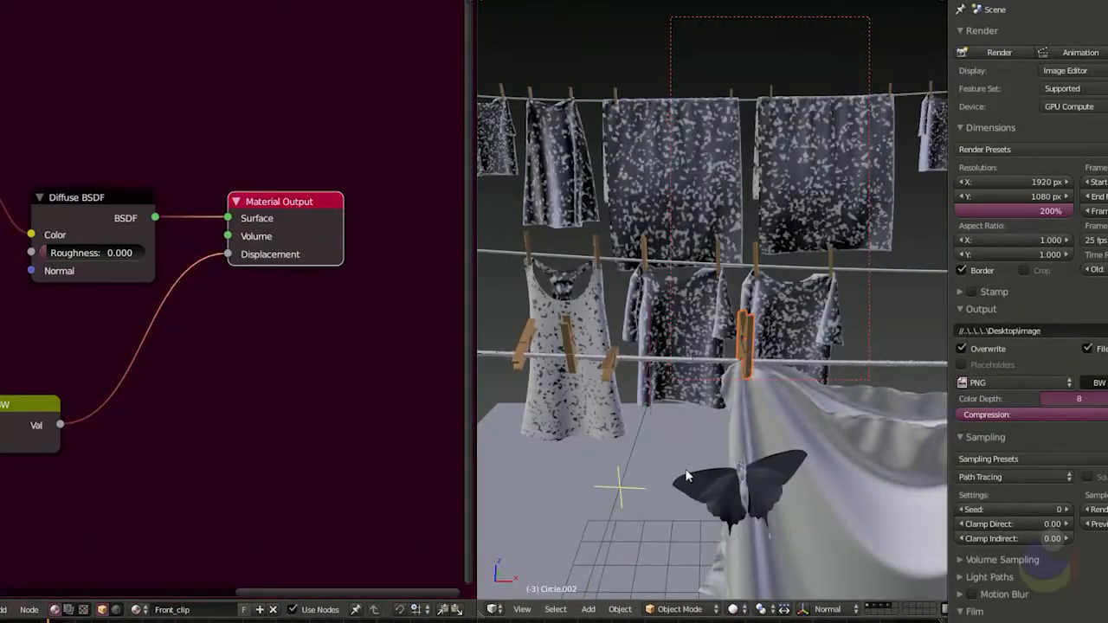
- Select the ground plane beneath the clotheslines and examine its Diffuse BSDF material nodes
{"action": "middle_click_drag", "start_coordinate": [686, 475], "coordinate": [660, 503]}
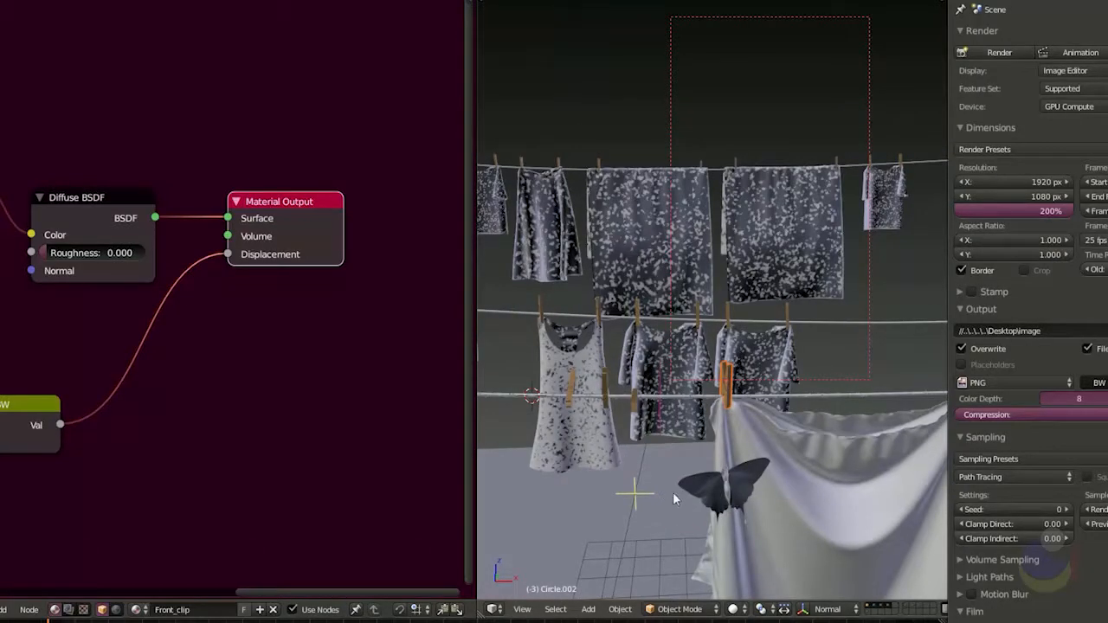
{"action": "middle_click_drag", "start_coordinate": [681, 436], "coordinate": [733, 304]}
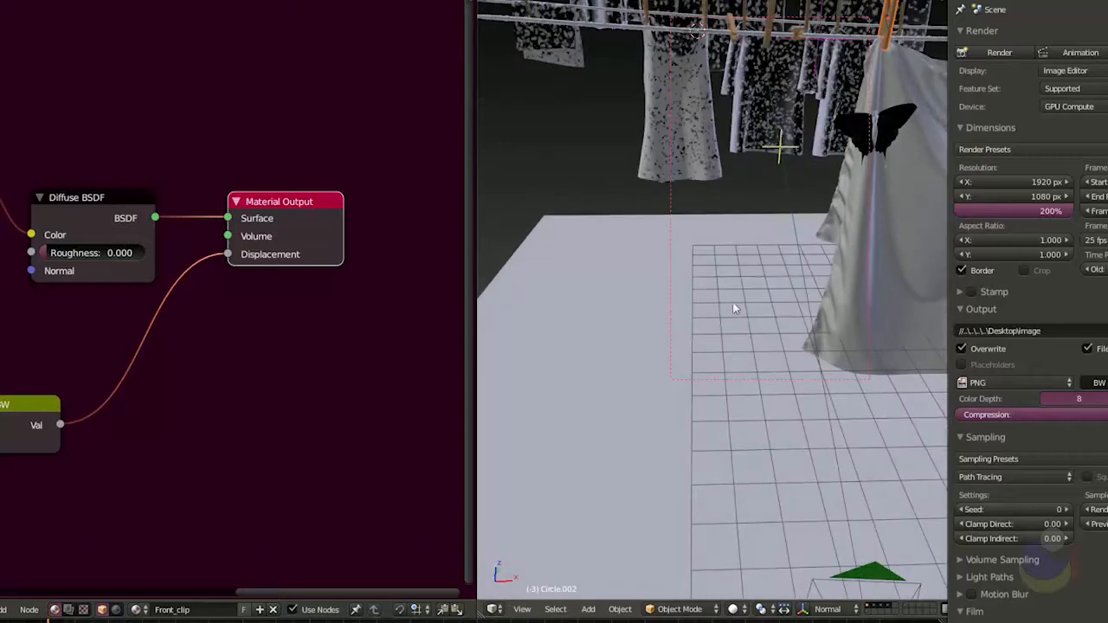
{"action": "left_click", "coordinate": [690, 235]}
{"action": "right_click", "coordinate": [716, 227]}
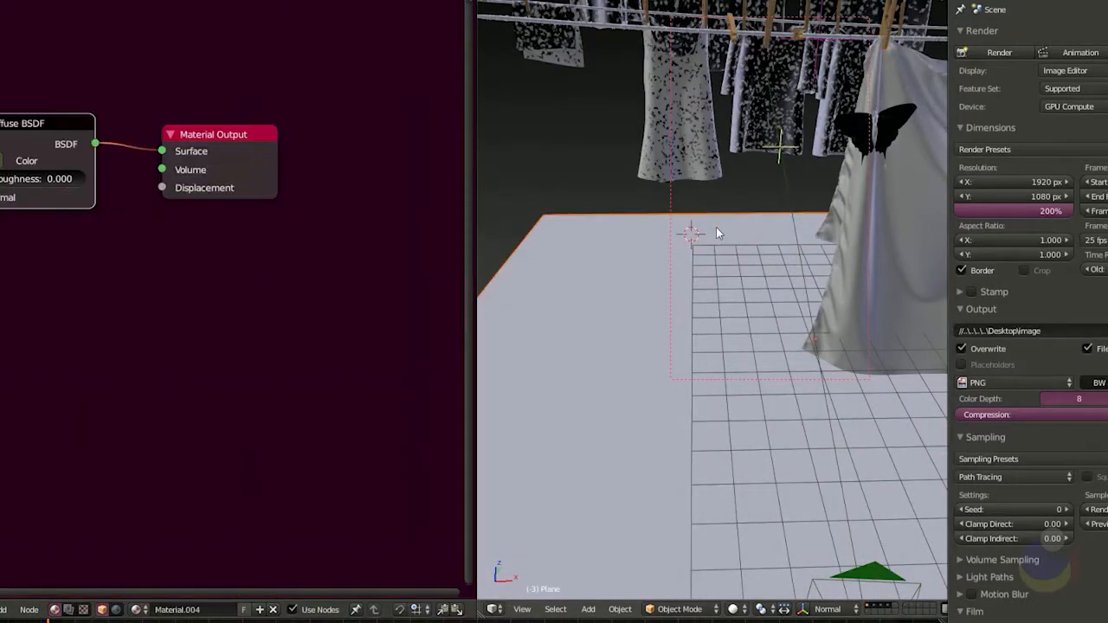
{"action": "middle_click_drag", "start_coordinate": [113, 255], "coordinate": [206, 292]}
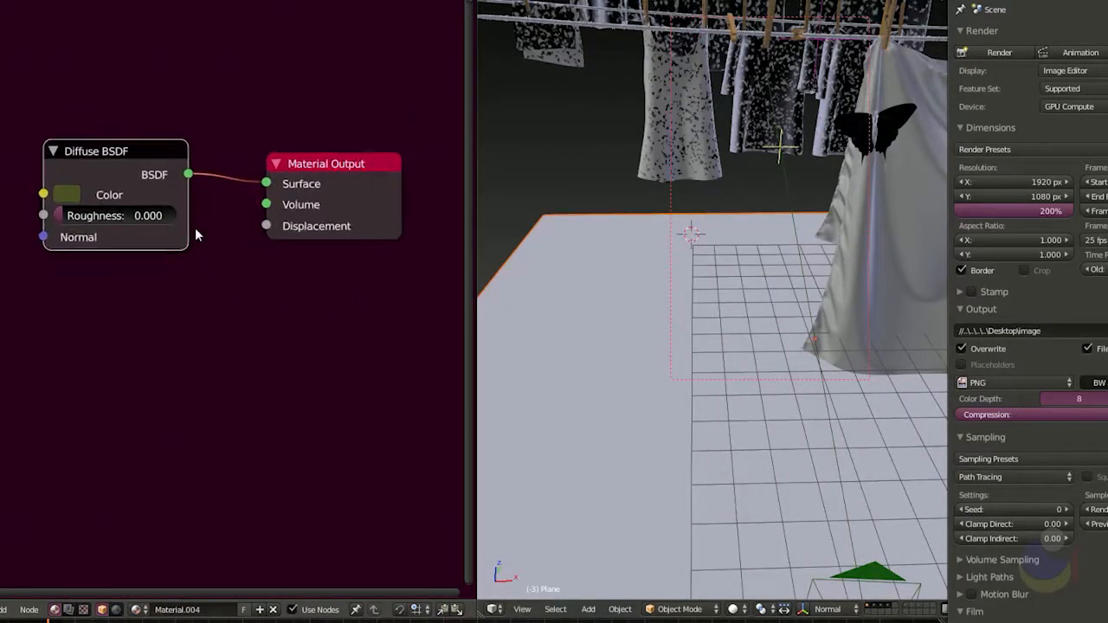
{"action": "scroll", "coordinate": [195, 228], "scroll_direction": "up", "scroll_amount": 3}
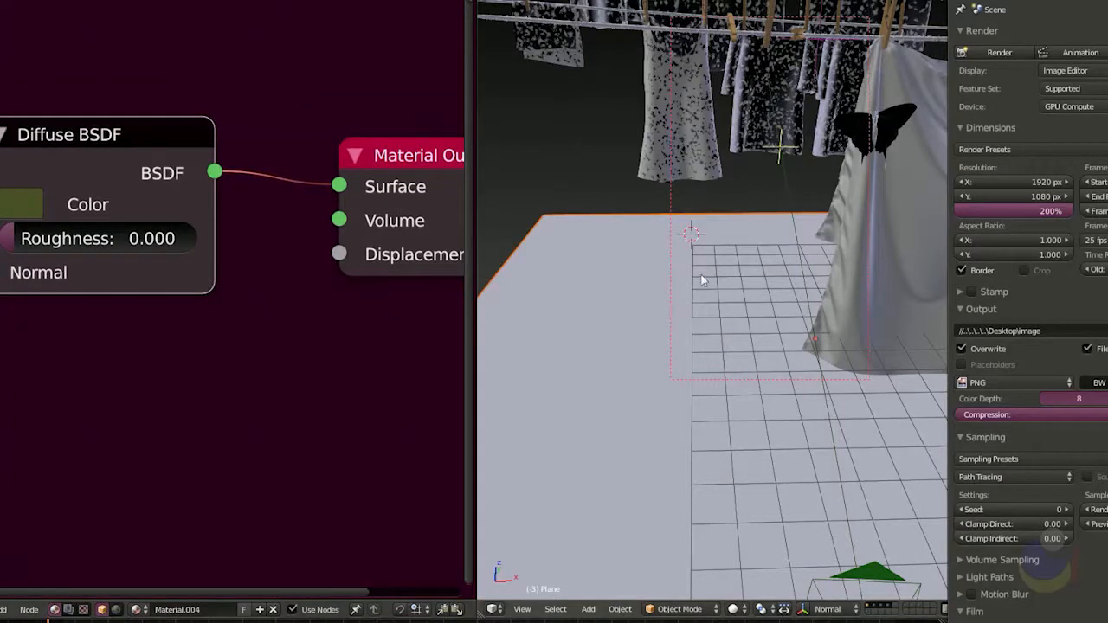
{"action": "middle_click_drag", "start_coordinate": [264, 248], "coordinate": [247, 265]}
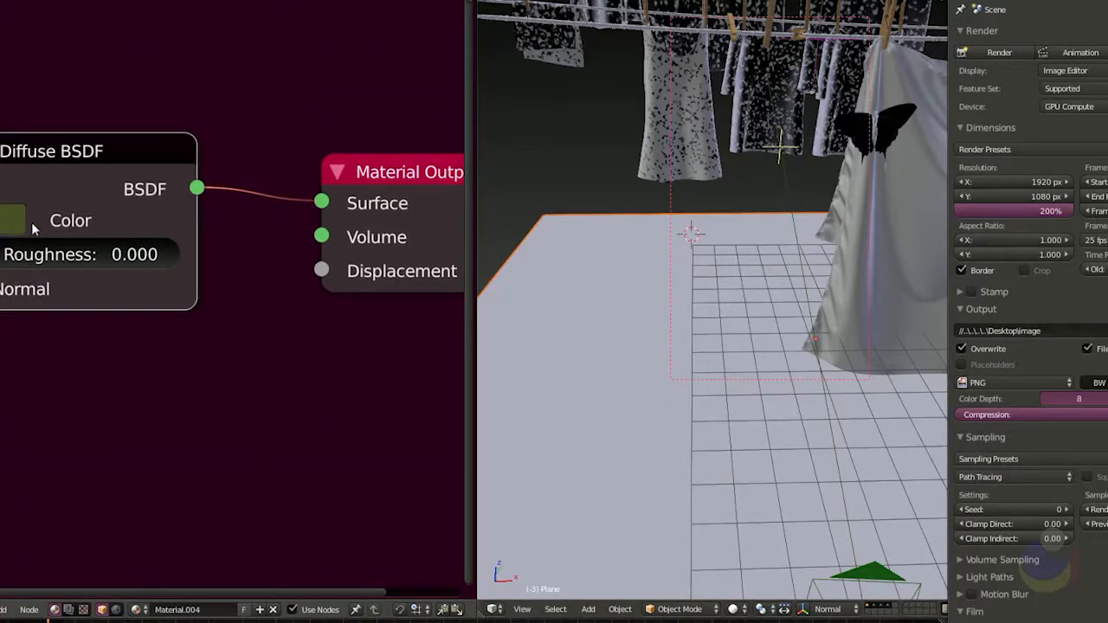
- Preview the ground plane's material in Rendered shading and return the viewport to Solid
{"action": "middle_click_drag", "start_coordinate": [766, 348], "coordinate": [742, 378]}
{"action": "left_click", "coordinate": [733, 609]}
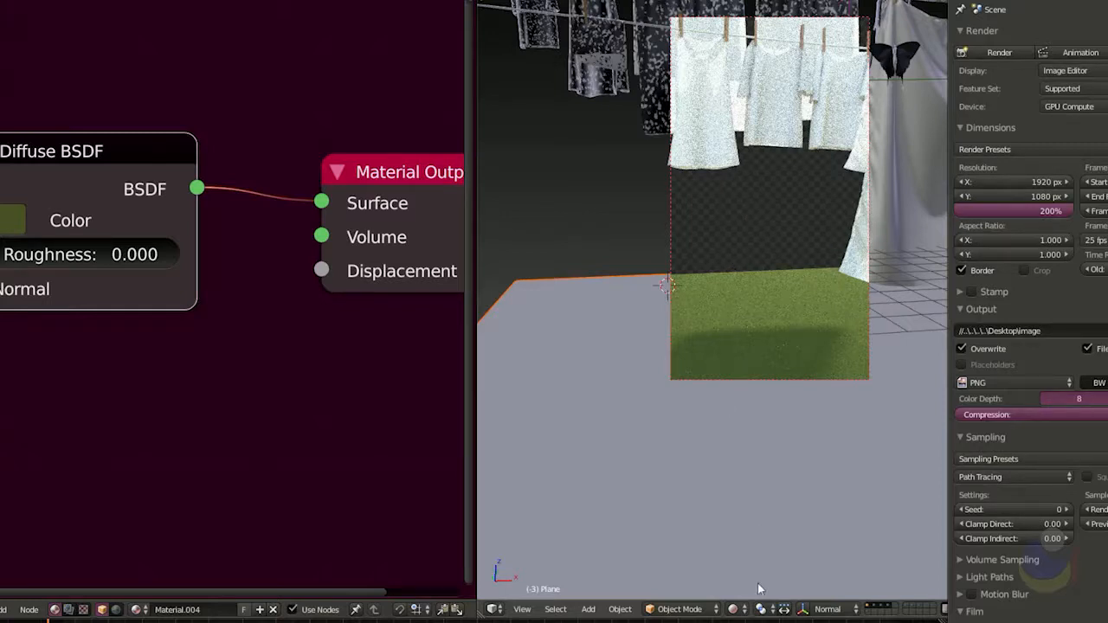
{"action": "left_click", "coordinate": [738, 609]}
{"action": "left_click", "coordinate": [739, 560]}
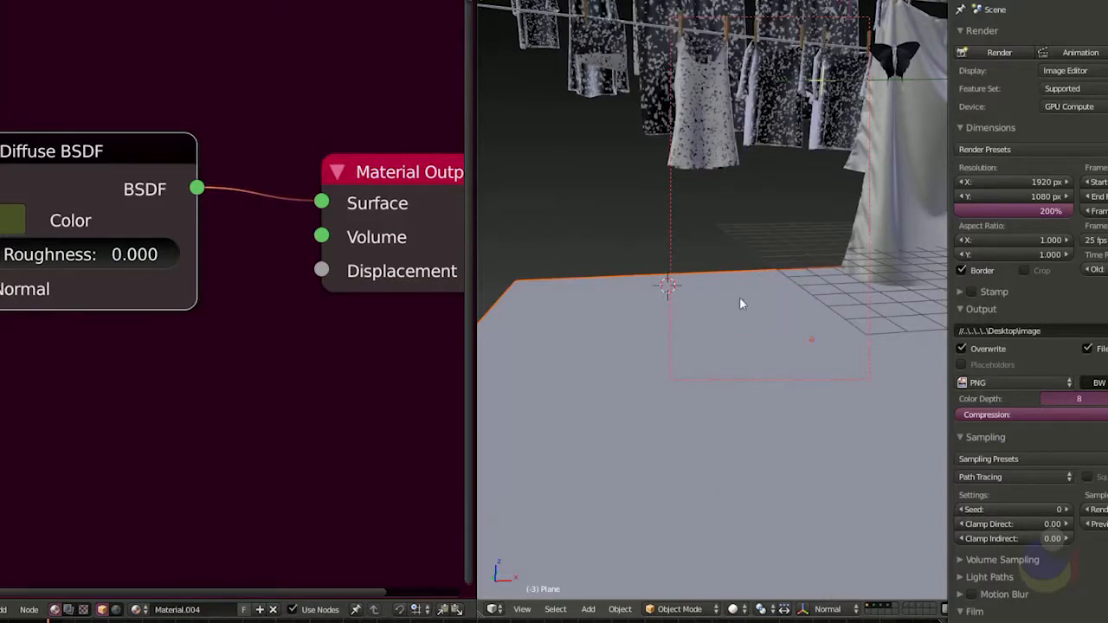
- Enlarge the 3D viewport by narrowing the node editor, and select the fuzzy front rope above the sheet
{"action": "scroll", "coordinate": [740, 303], "scroll_direction": "down", "scroll_amount": 3}
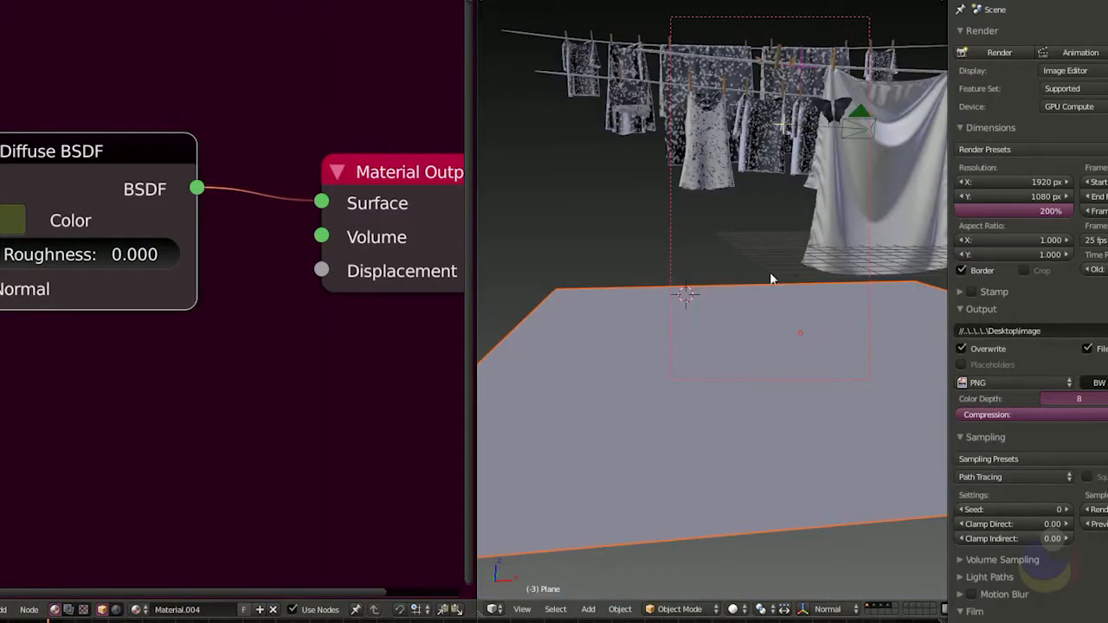
{"action": "middle_click_drag", "start_coordinate": [747, 239], "coordinate": [678, 308], "text": "shift"}
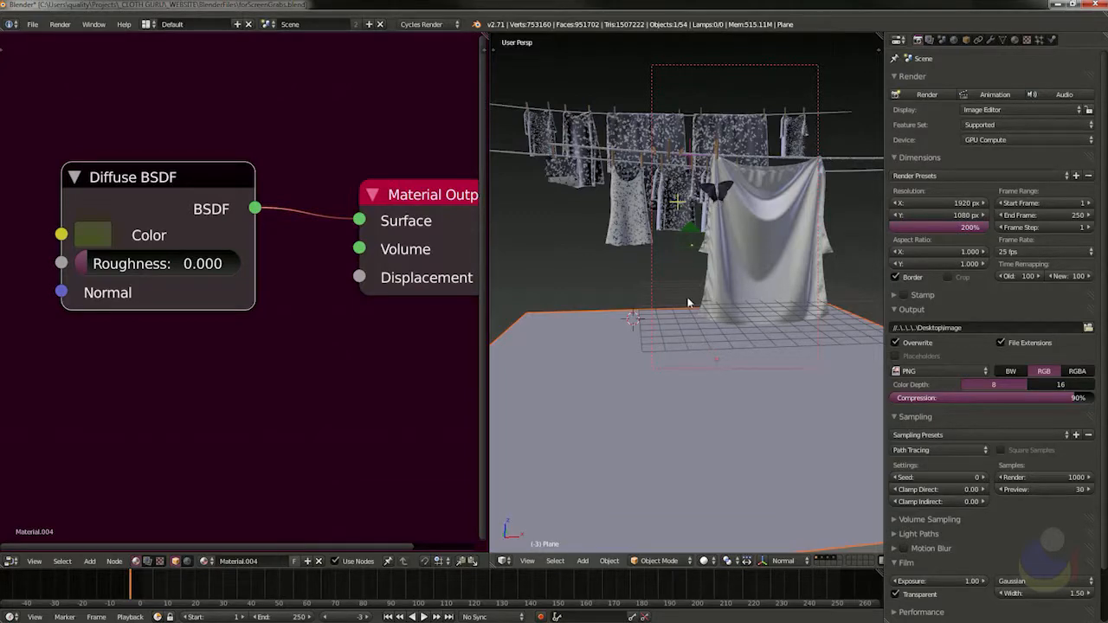
{"action": "middle_click_drag", "start_coordinate": [663, 239], "coordinate": [669, 243]}
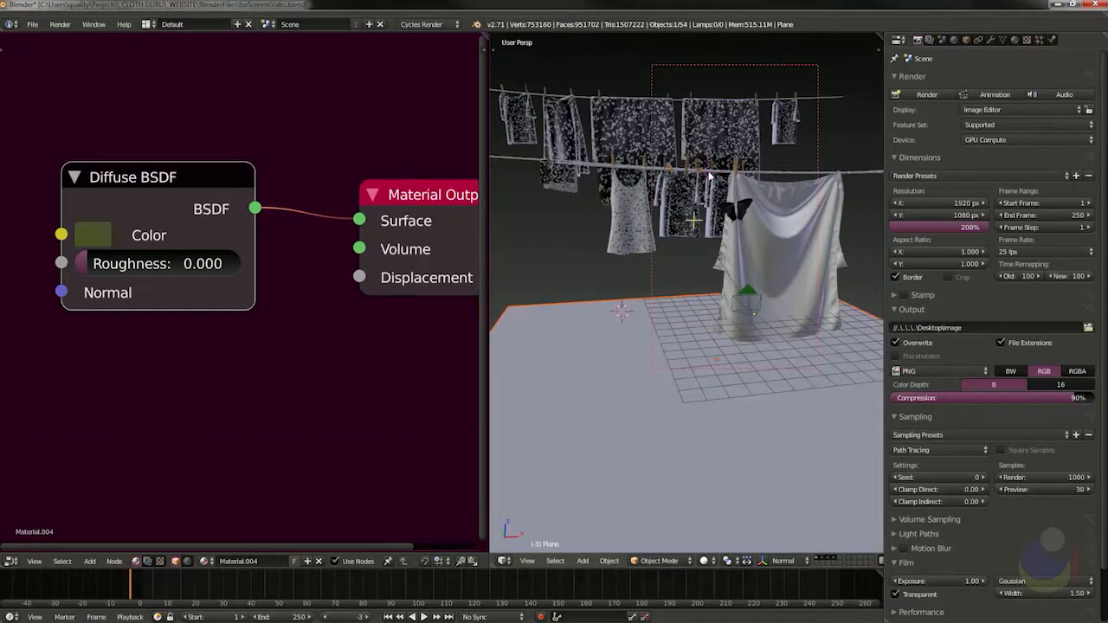
{"action": "scroll", "coordinate": [764, 161], "scroll_direction": "up", "scroll_amount": 8}
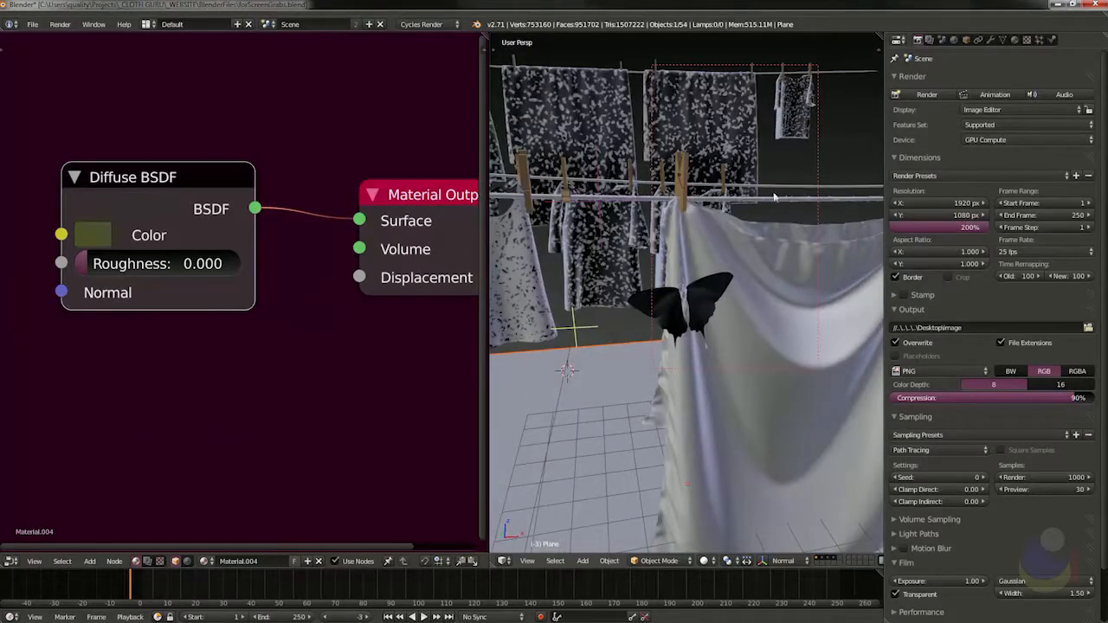
{"action": "scroll", "coordinate": [780, 198], "scroll_direction": "up", "scroll_amount": 4}
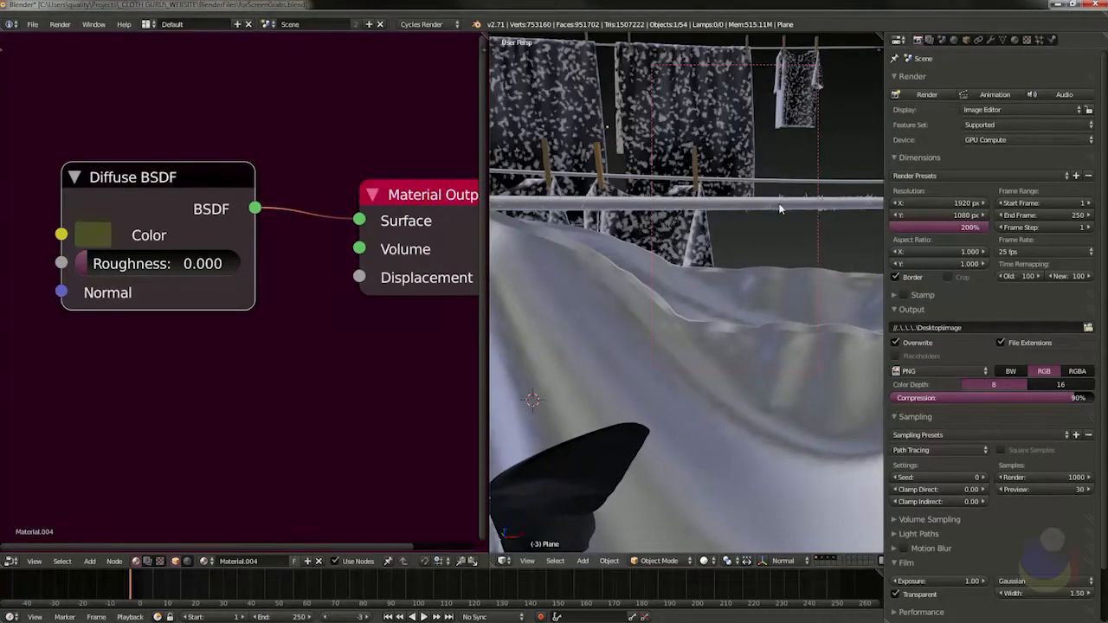
{"action": "scroll", "coordinate": [769, 208], "scroll_direction": "up", "scroll_amount": 2}
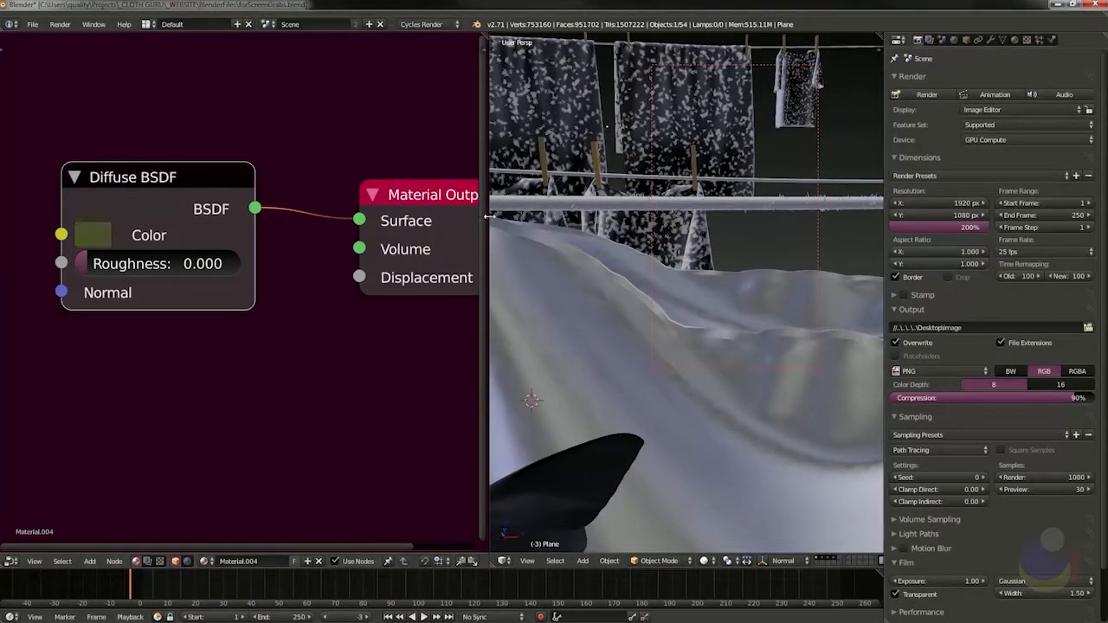
{"action": "left_click_drag", "start_coordinate": [482, 223], "coordinate": [211, 227]}
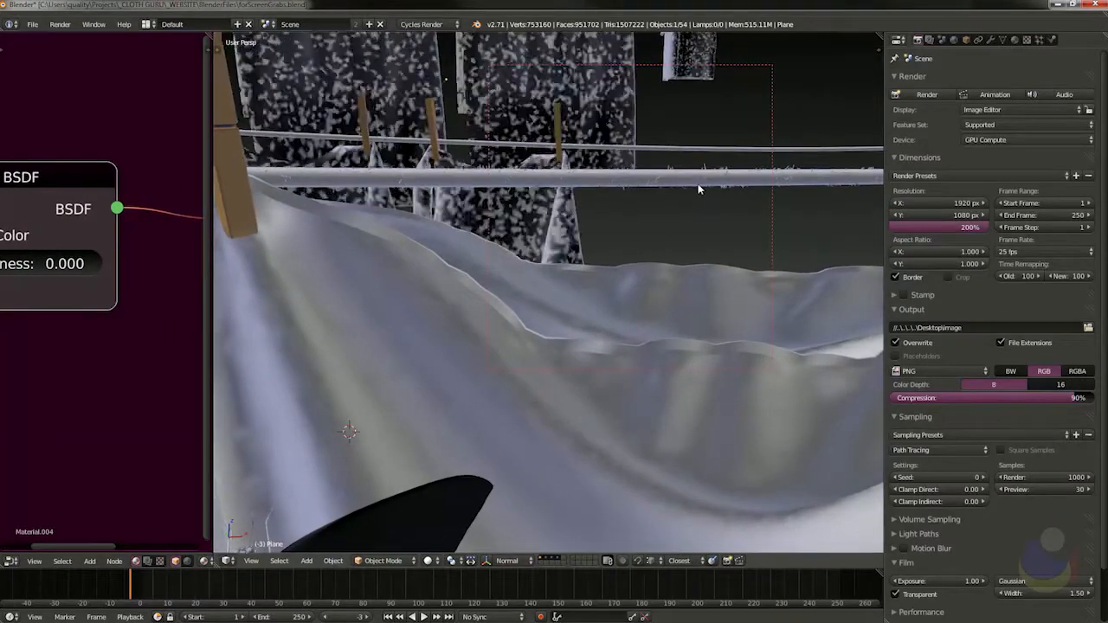
{"action": "right_click", "coordinate": [696, 178]}
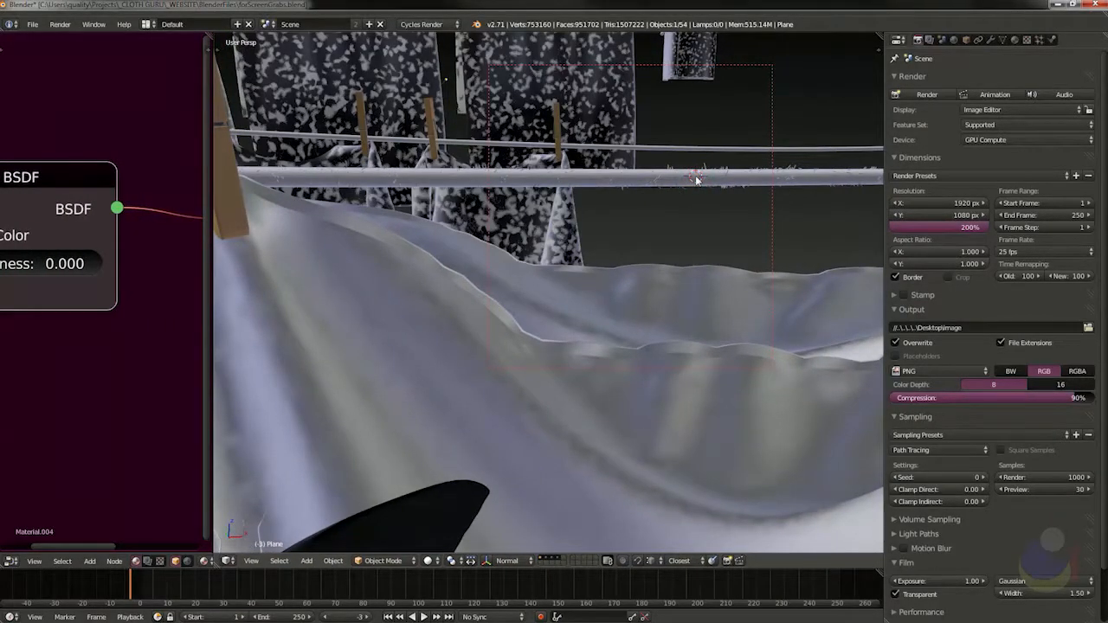
- Show the front rope's hair particle settings in a widened Properties editor and examine the emission, render, children and kink options
{"action": "left_click", "coordinate": [1038, 41]}
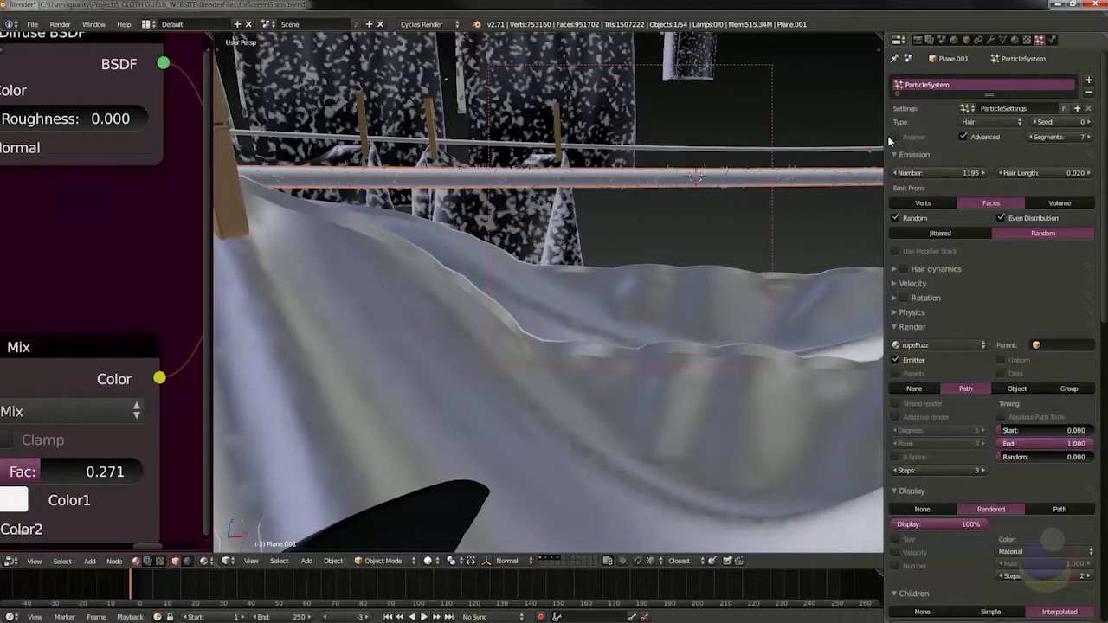
{"action": "left_click_drag", "start_coordinate": [884, 134], "coordinate": [785, 141]}
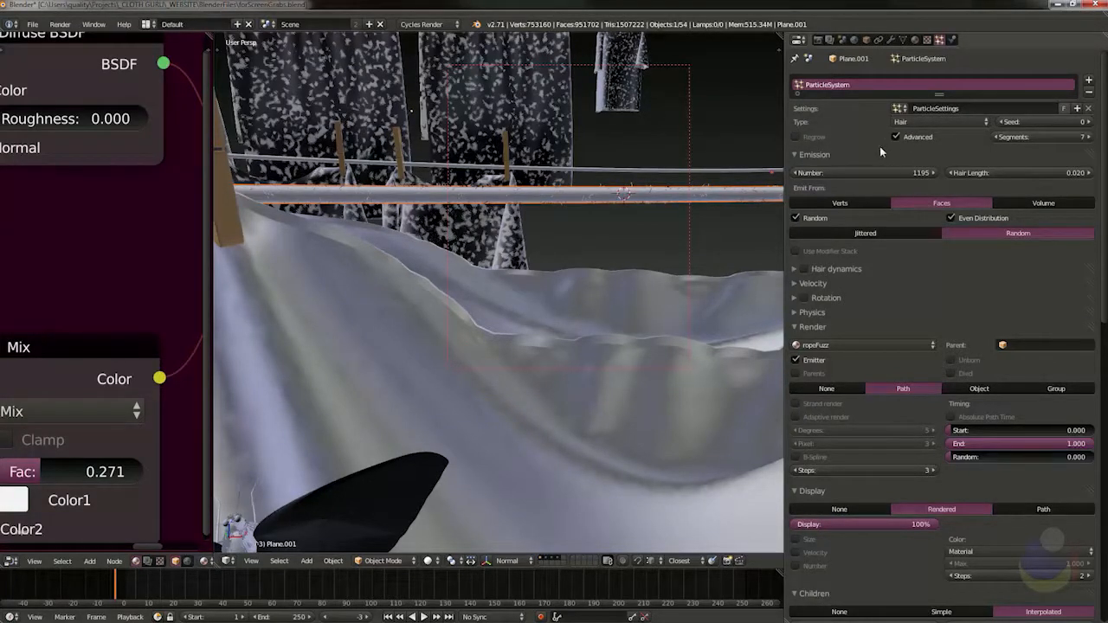
{"action": "scroll", "coordinate": [876, 273], "scroll_direction": "down", "scroll_amount": 5}
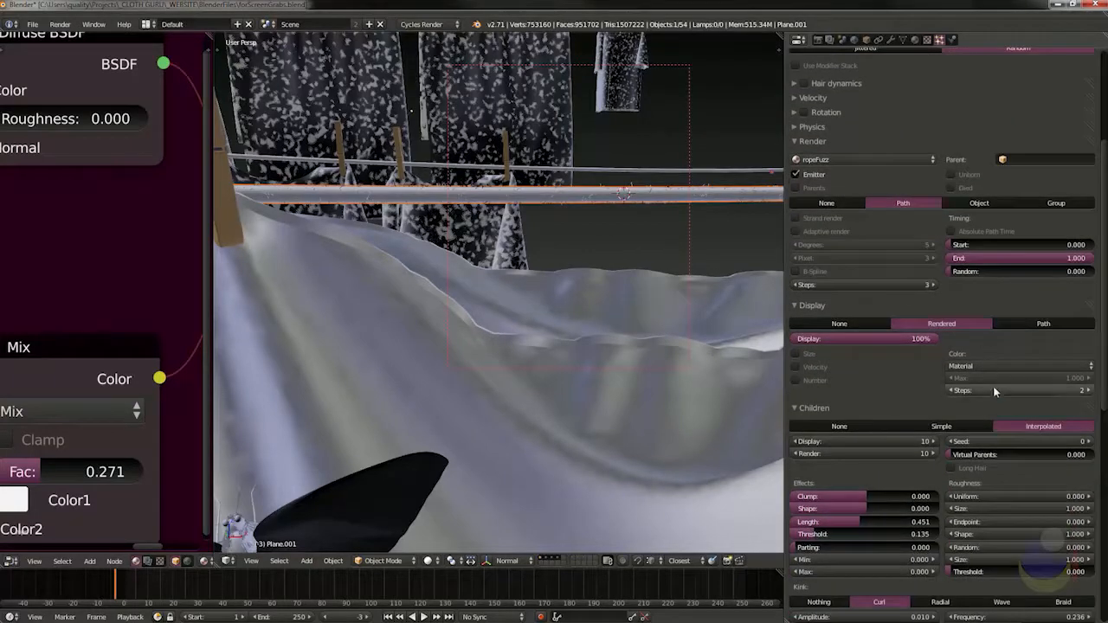
{"action": "scroll", "coordinate": [902, 376], "scroll_direction": "down", "scroll_amount": 3}
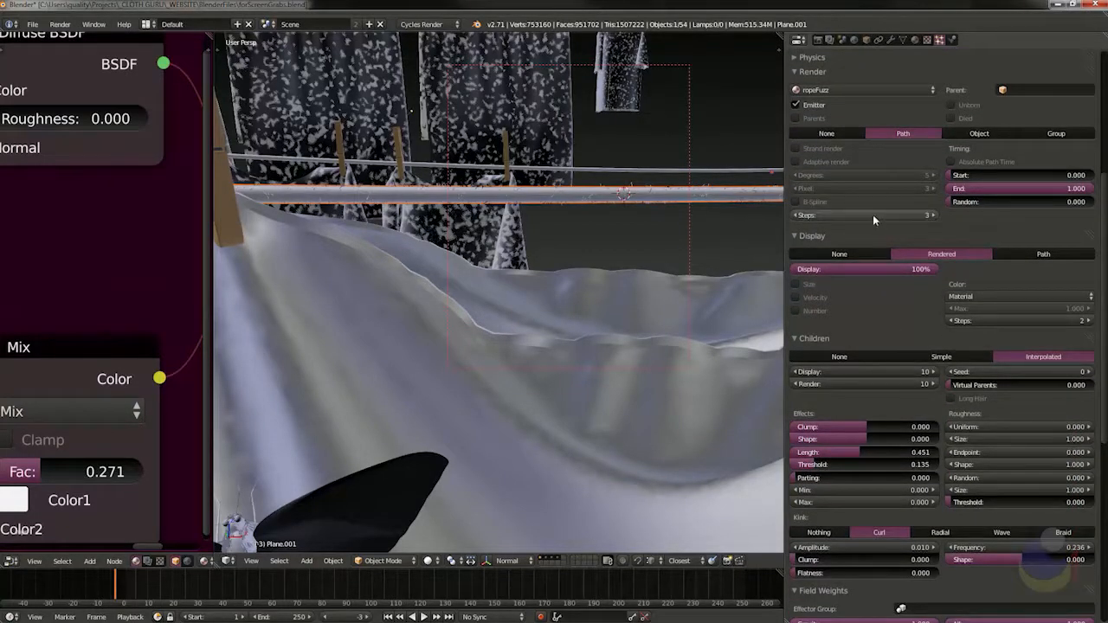
{"action": "scroll", "coordinate": [903, 376], "scroll_direction": "down", "scroll_amount": 6}
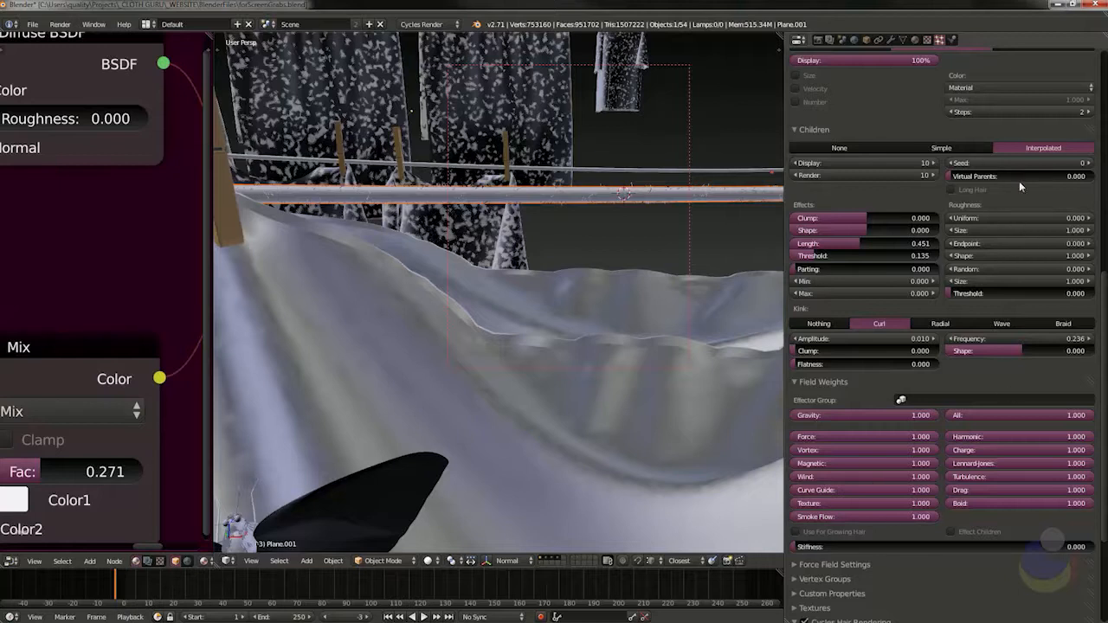
{"action": "scroll", "coordinate": [1002, 462], "scroll_direction": "up", "scroll_amount": 5}
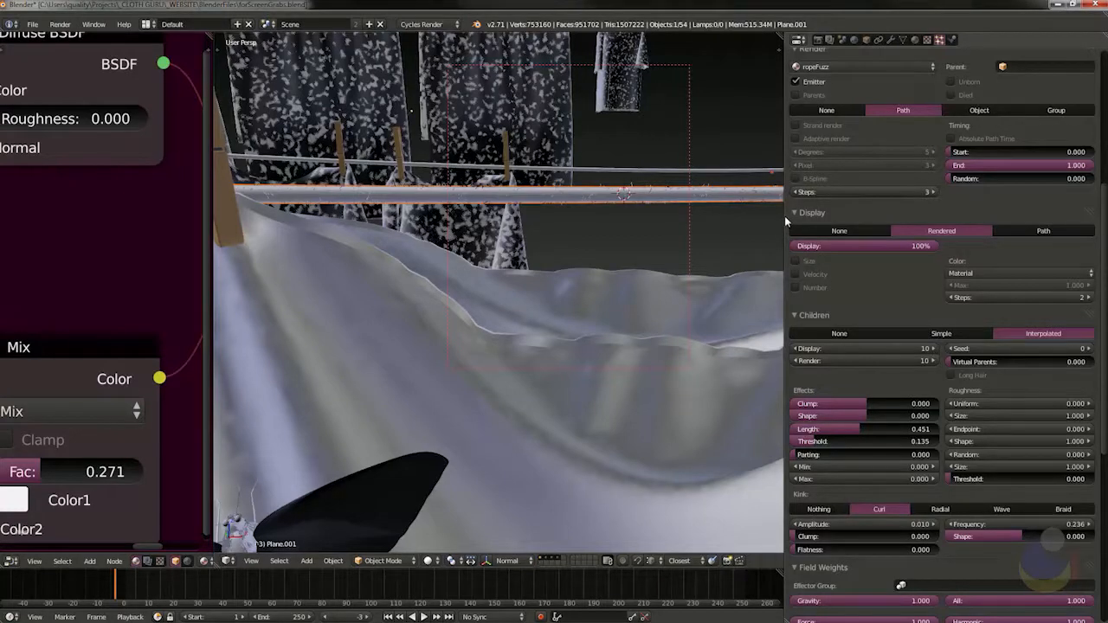
- Show the front rope's ropeFuzz material in a widened node editor and examine its mix of Translucent and Transparent BSDF shaders
{"action": "left_click_drag", "start_coordinate": [785, 216], "coordinate": [891, 212]}
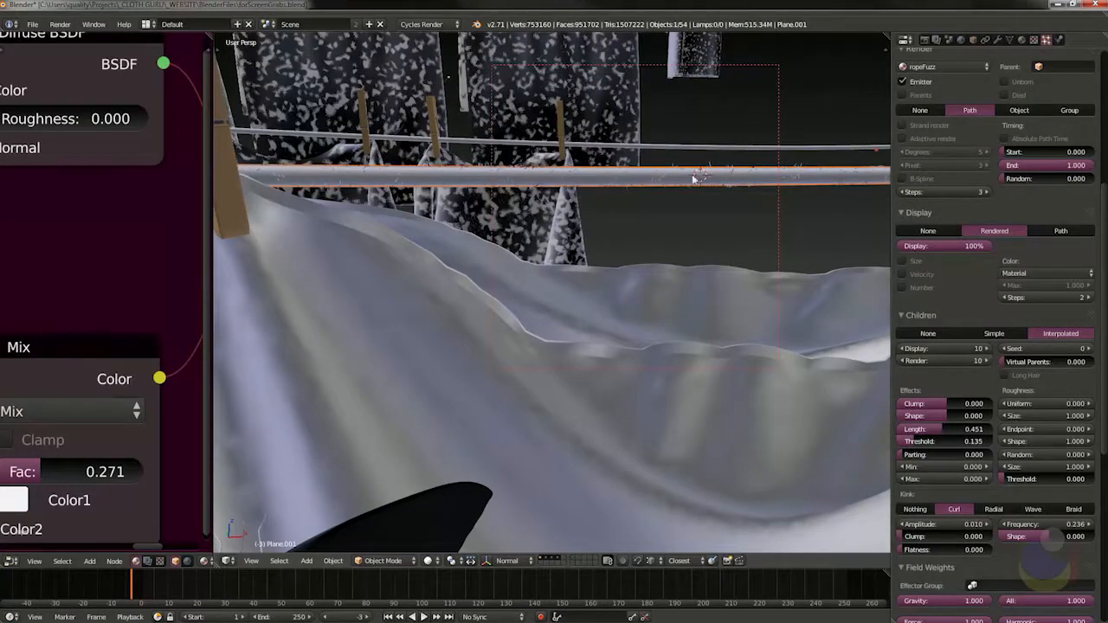
{"action": "middle_click_drag", "start_coordinate": [693, 176], "coordinate": [597, 250]}
{"action": "scroll", "coordinate": [510, 313], "scroll_direction": "up", "scroll_amount": 10}
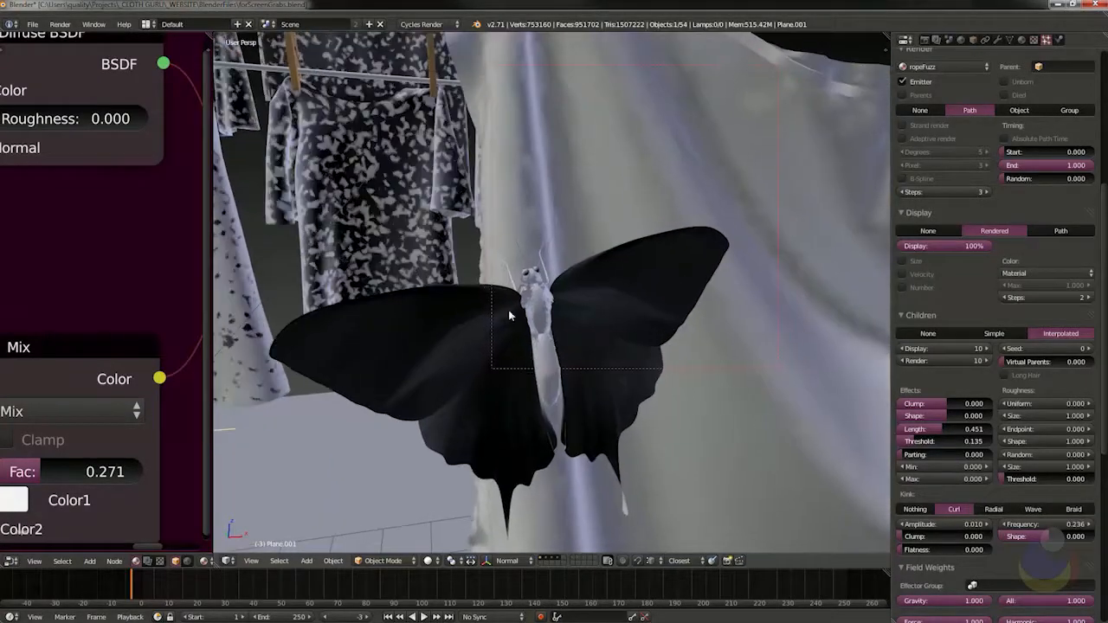
{"action": "scroll", "coordinate": [611, 325], "scroll_direction": "down", "scroll_amount": 8}
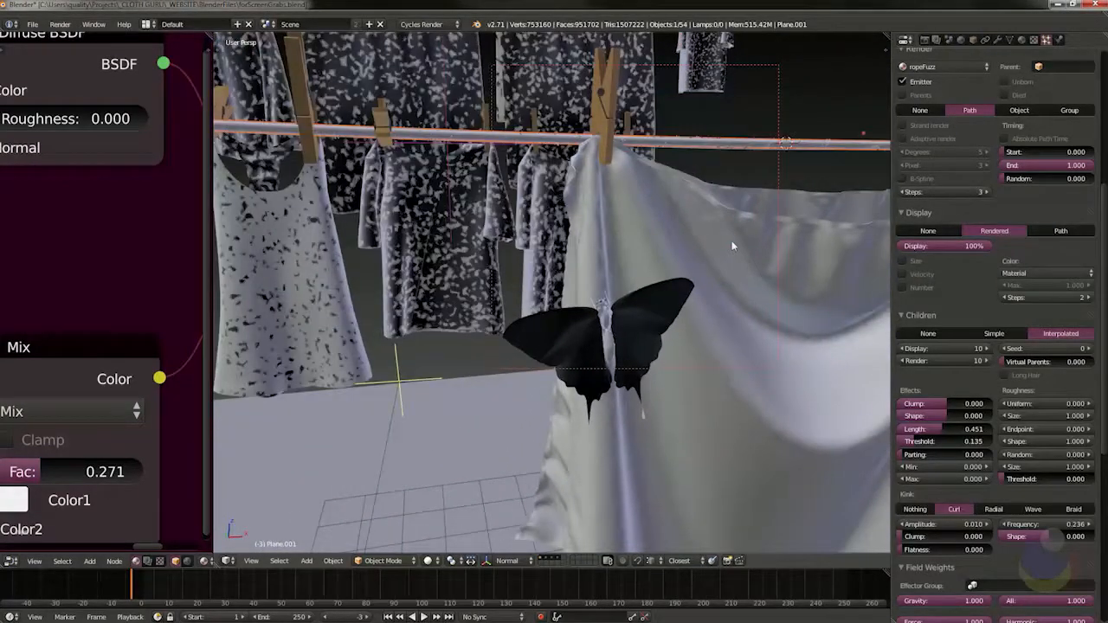
{"action": "middle_click_drag", "start_coordinate": [732, 245], "coordinate": [675, 338]}
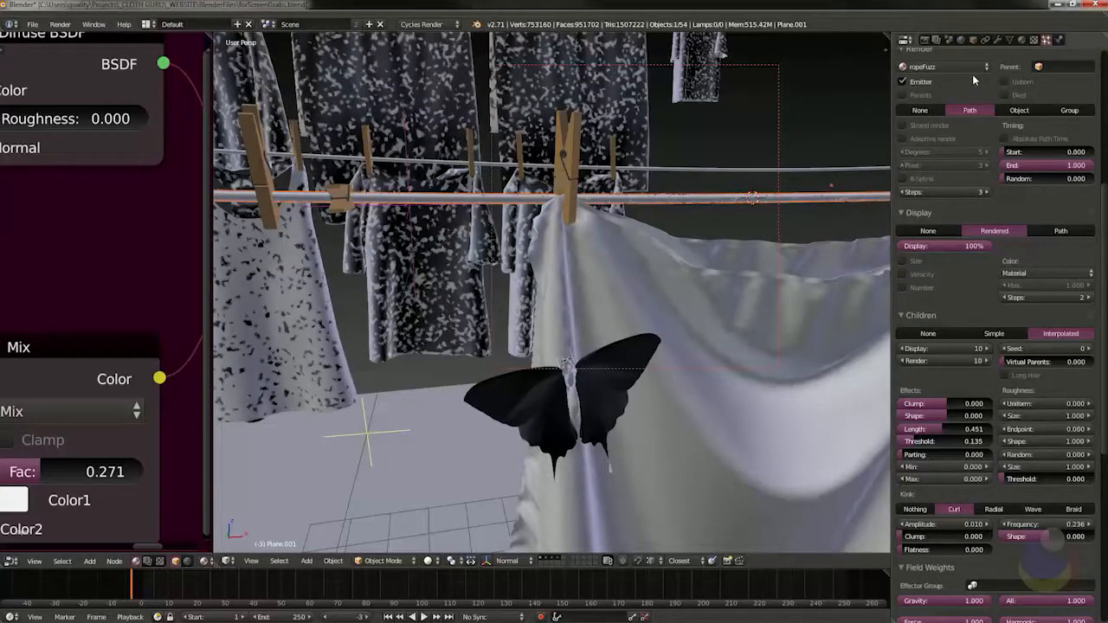
{"action": "left_click", "coordinate": [1021, 39]}
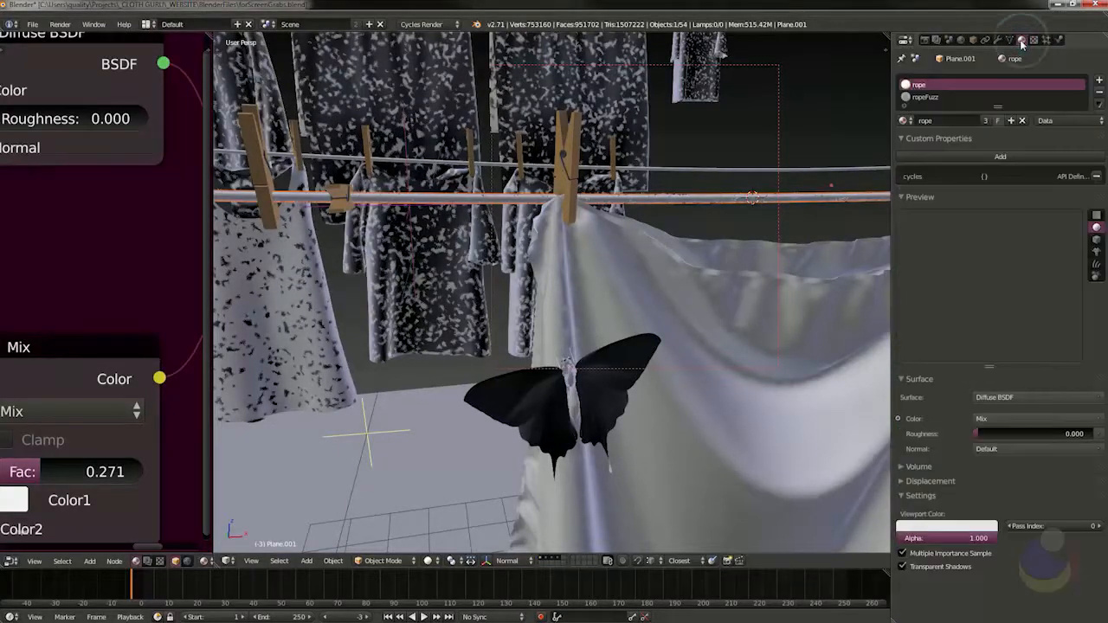
{"action": "left_click", "coordinate": [923, 97]}
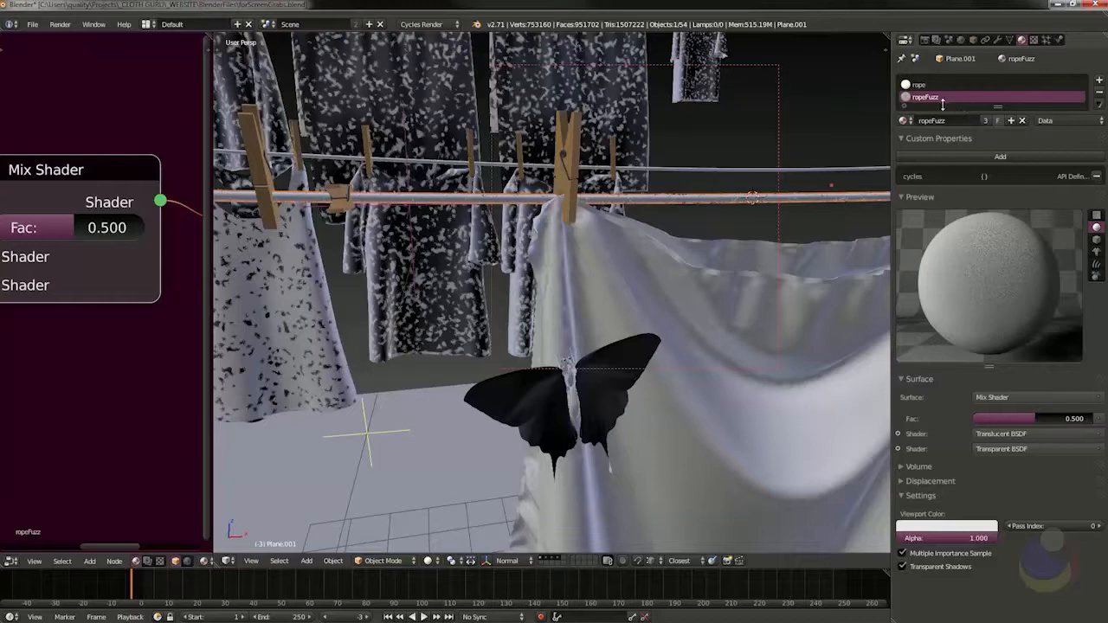
{"action": "left_click_drag", "start_coordinate": [892, 122], "coordinate": [800, 122]}
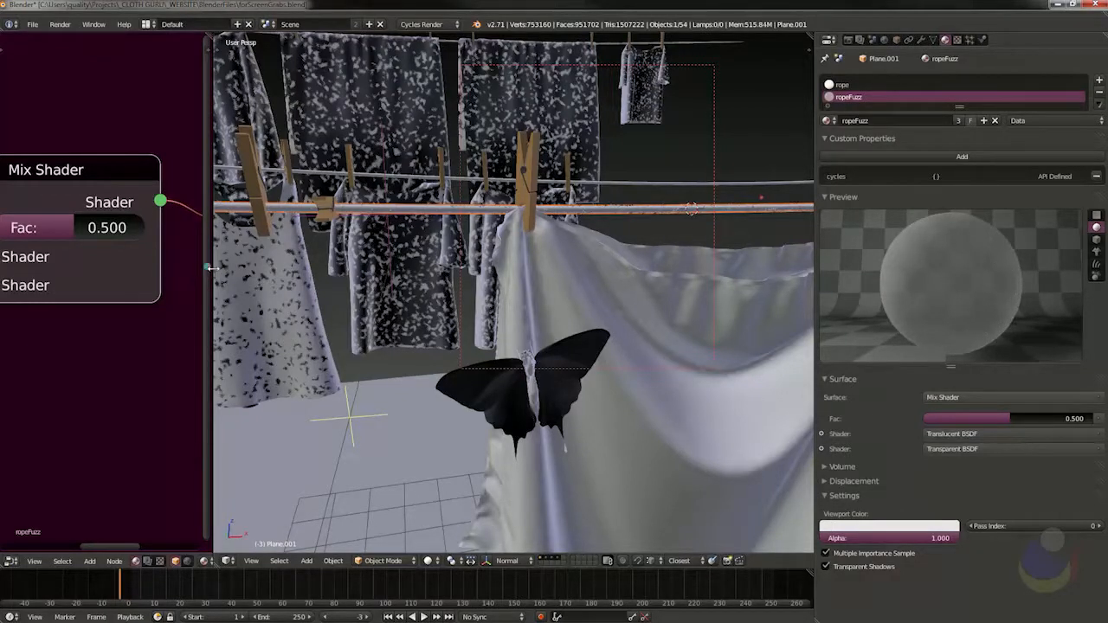
{"action": "left_click_drag", "start_coordinate": [210, 269], "coordinate": [556, 268]}
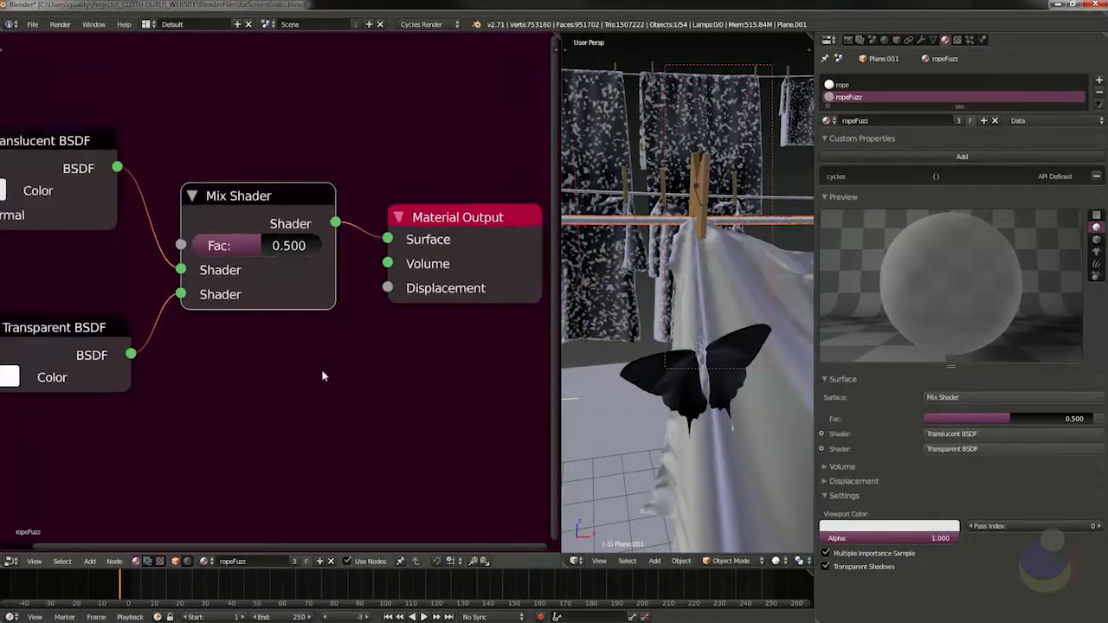
{"action": "scroll", "coordinate": [321, 375], "scroll_direction": "down", "scroll_amount": 1}
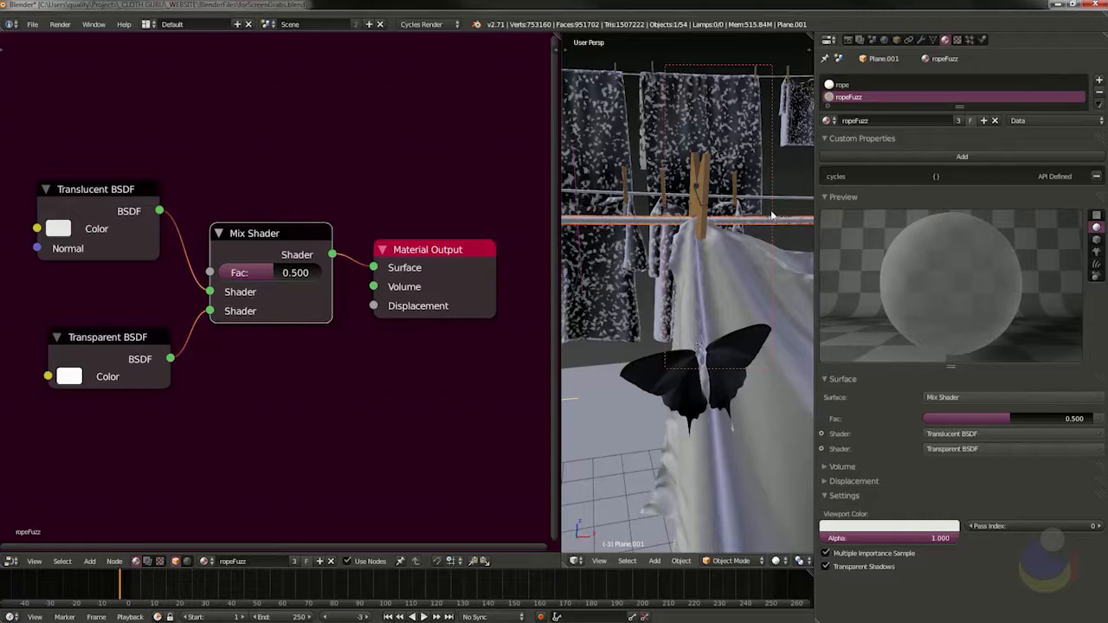
- Enlarge the 3D viewport, preview the front rope's fuzz in Rendered shading from several angles, and return to Solid shading
{"action": "left_click_drag", "start_coordinate": [555, 232], "coordinate": [238, 231]}
{"action": "scroll", "coordinate": [602, 205], "scroll_direction": "up", "scroll_amount": 6}
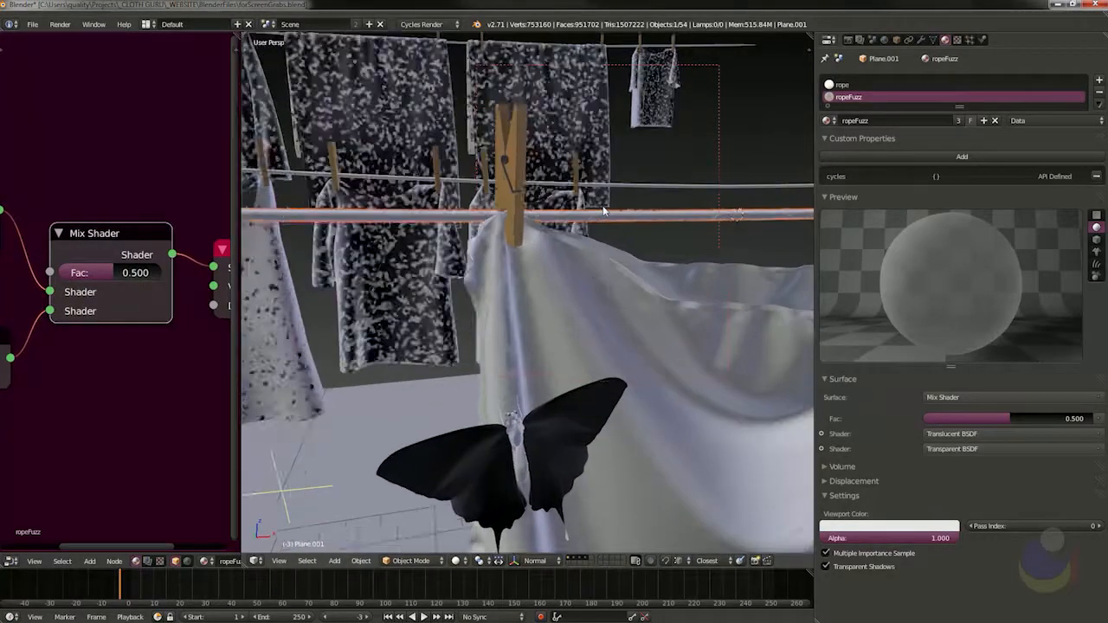
{"action": "scroll", "coordinate": [635, 229], "scroll_direction": "up", "scroll_amount": 4}
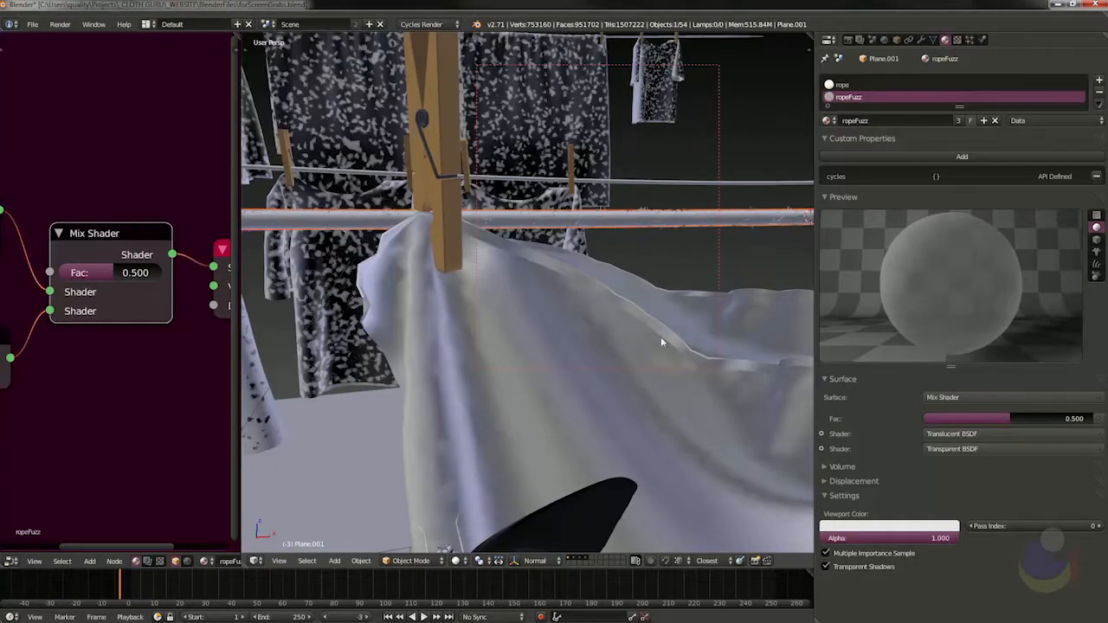
{"action": "left_click", "coordinate": [459, 561]}
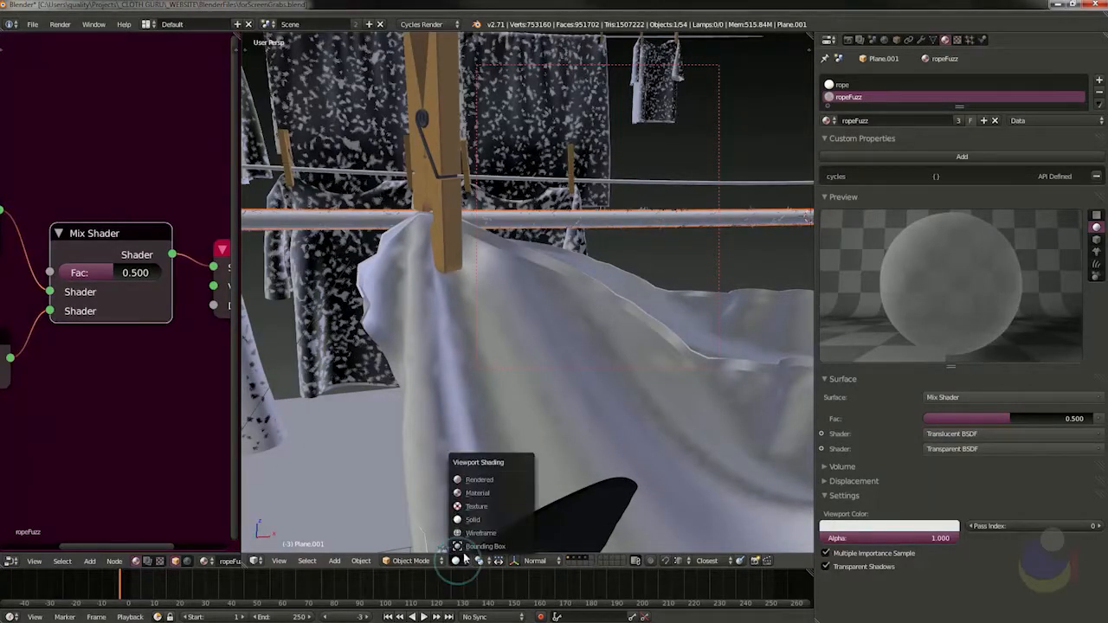
{"action": "left_click", "coordinate": [472, 481]}
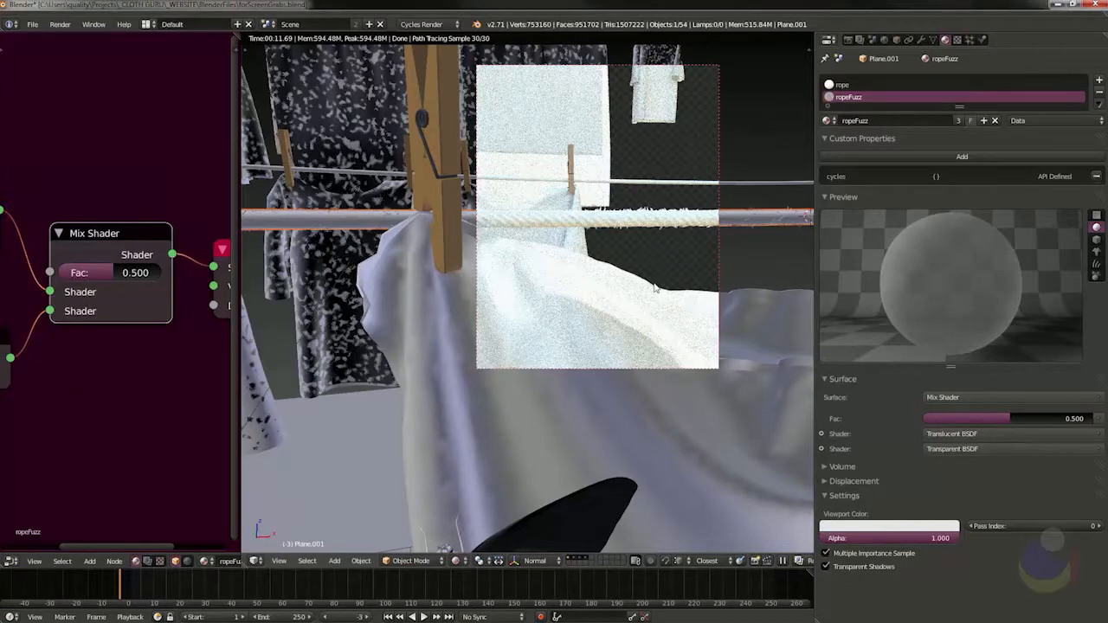
{"action": "middle_click_drag", "start_coordinate": [655, 288], "coordinate": [675, 283]}
{"action": "middle_click_drag", "start_coordinate": [795, 224], "coordinate": [710, 259]}
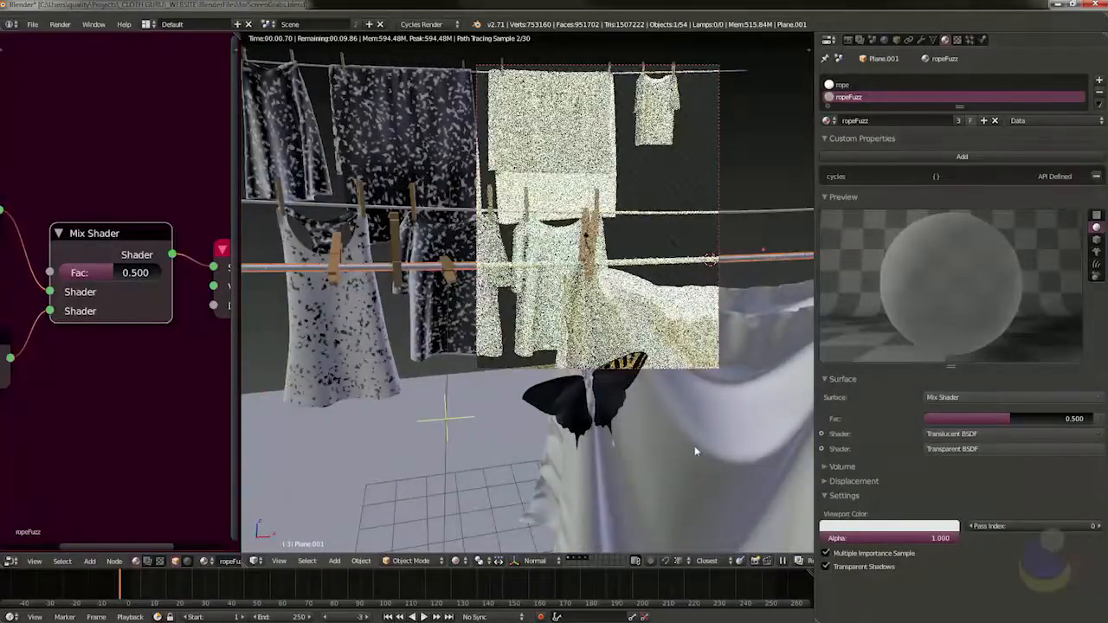
{"action": "middle_click_drag", "start_coordinate": [698, 432], "coordinate": [693, 435]}
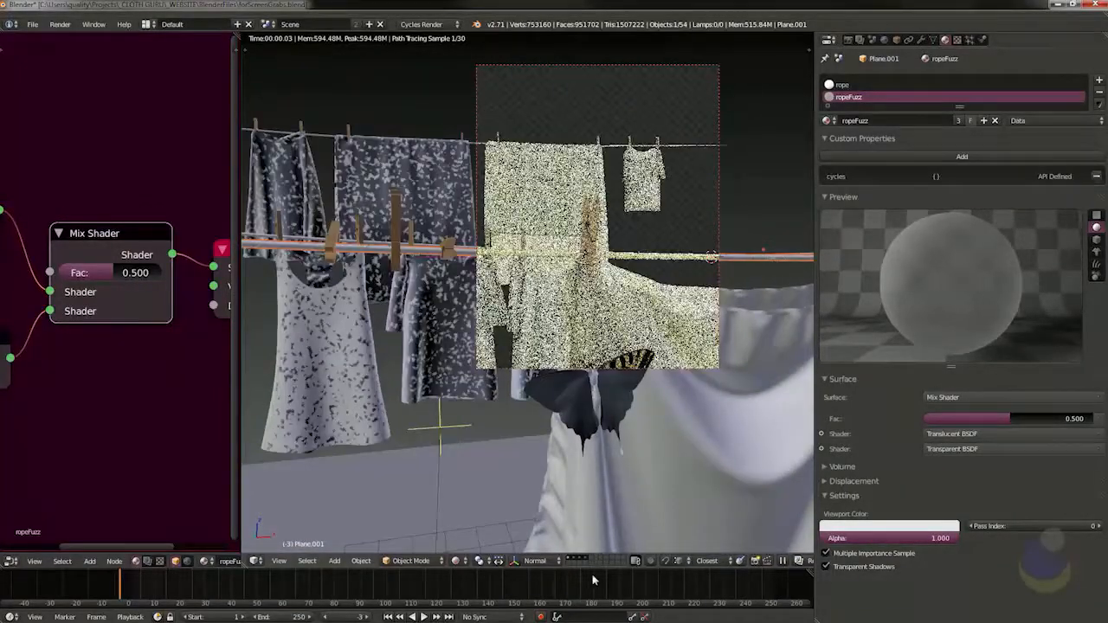
{"action": "left_click", "coordinate": [464, 562]}
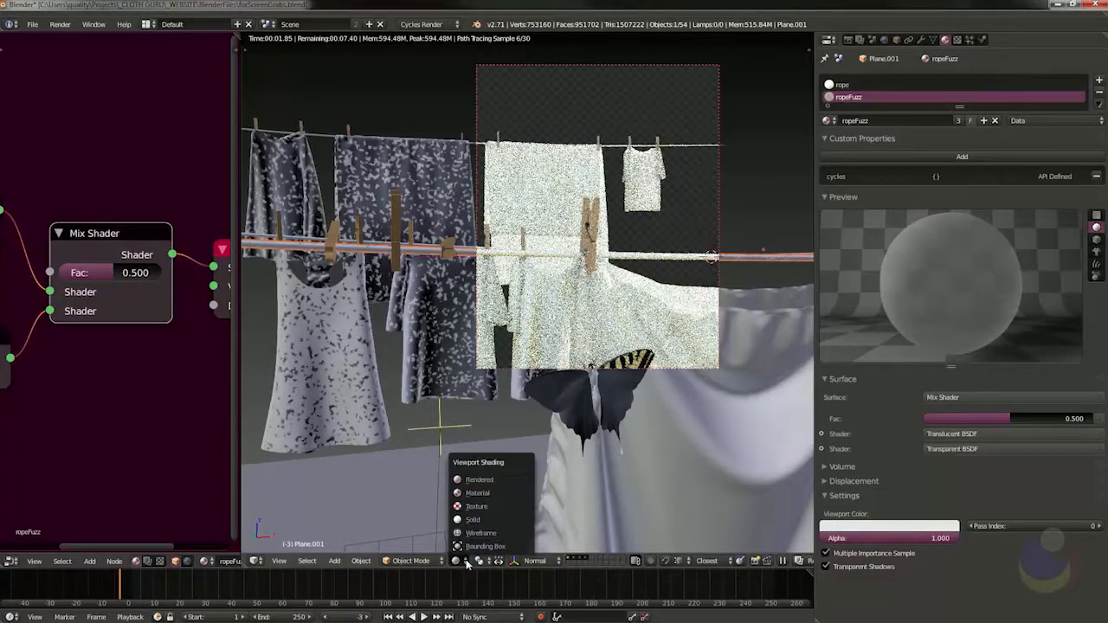
{"action": "left_click", "coordinate": [489, 520]}
- Inspect the front sheet's side edge below the butterfly and compare it with the loose threads in the WhiteLinen.jpg reference in Picasa Photo Viewer
{"action": "middle_click_drag", "start_coordinate": [651, 458], "coordinate": [642, 276], "text": "shift"}
{"action": "scroll", "coordinate": [578, 324], "scroll_direction": "up", "scroll_amount": 4}
{"action": "scroll", "coordinate": [578, 328], "scroll_direction": "up", "scroll_amount": 2}
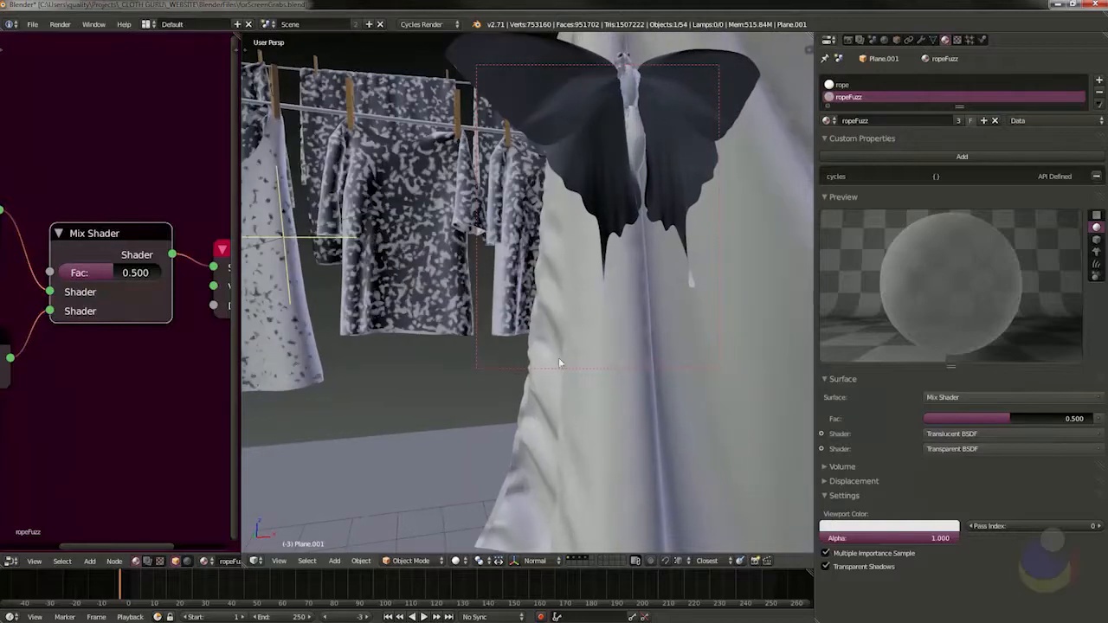
{"action": "middle_click_drag", "start_coordinate": [559, 410], "coordinate": [658, 249]}
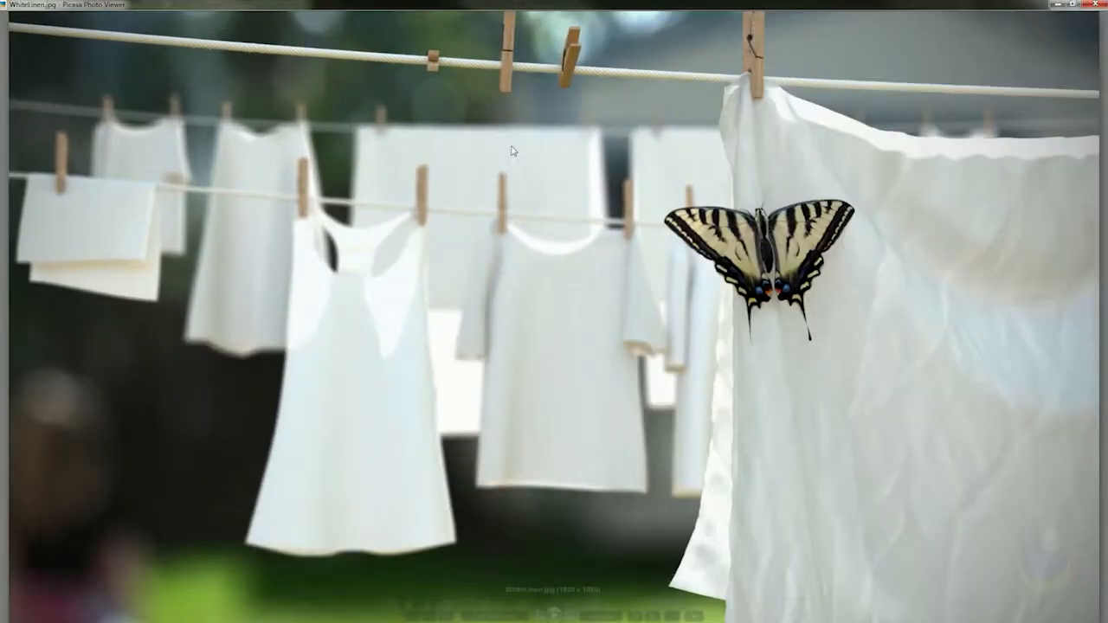
{"action": "scroll", "coordinate": [768, 525], "scroll_direction": "up", "scroll_amount": 10}
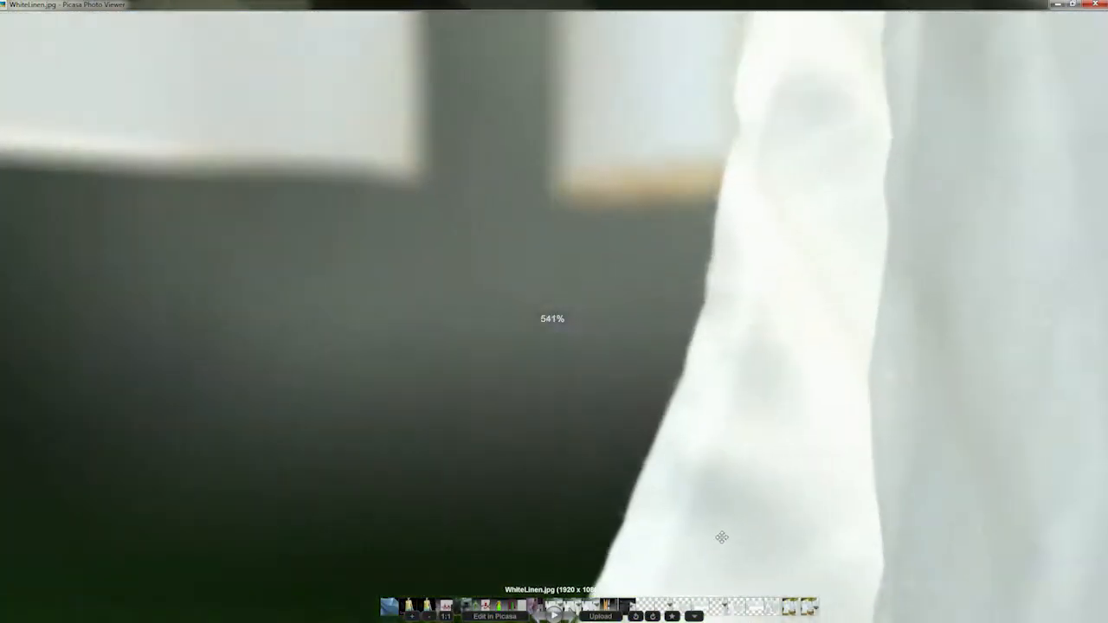
{"action": "scroll", "coordinate": [716, 323], "scroll_direction": "down", "scroll_amount": 4}
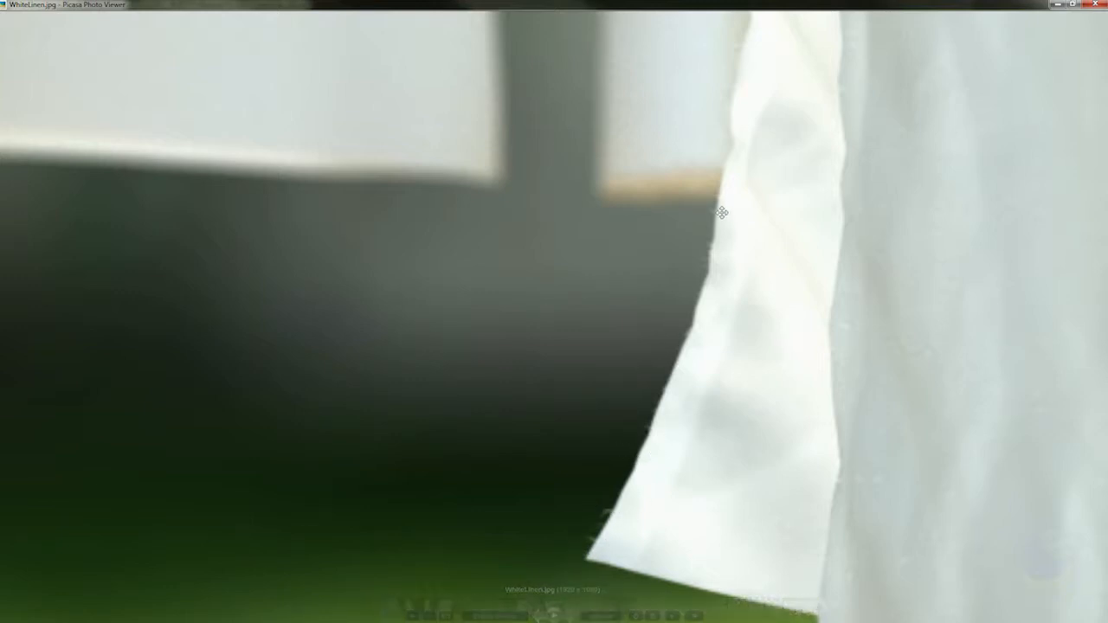
{"action": "scroll", "coordinate": [948, 209], "scroll_direction": "down", "scroll_amount": 1}
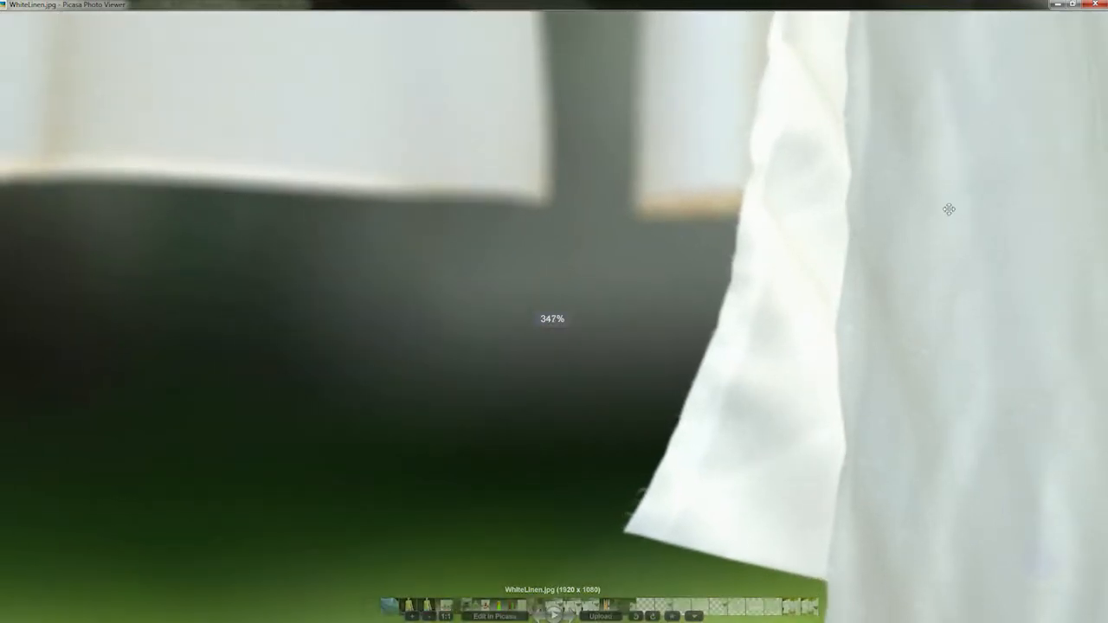
{"action": "scroll", "coordinate": [722, 435], "scroll_direction": "up", "scroll_amount": 3}
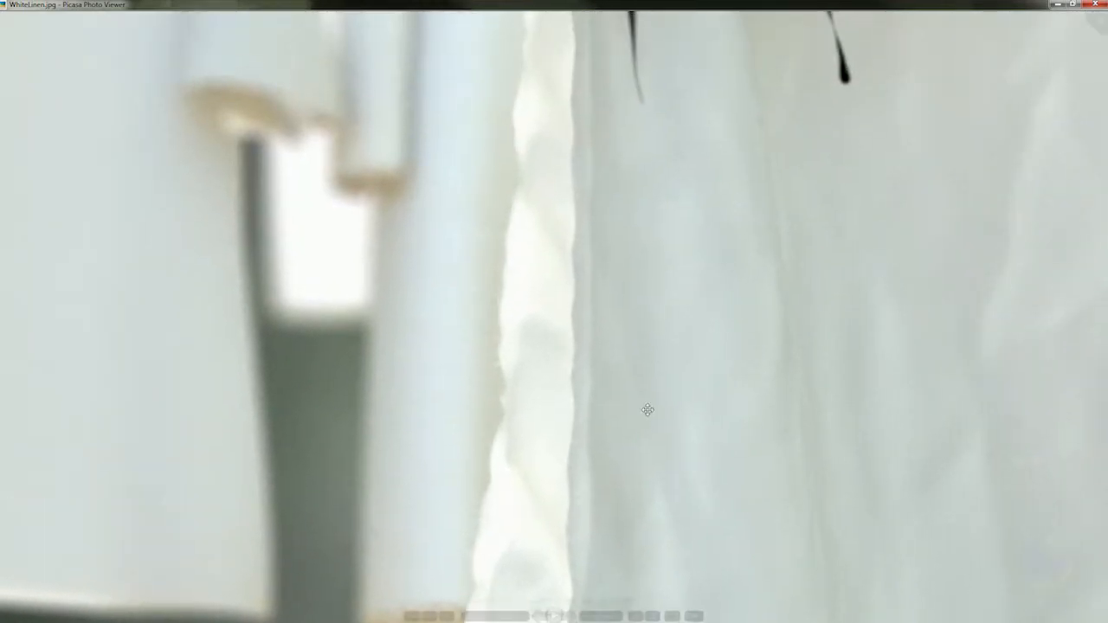
{"action": "scroll", "coordinate": [651, 405], "scroll_direction": "down", "scroll_amount": 4}
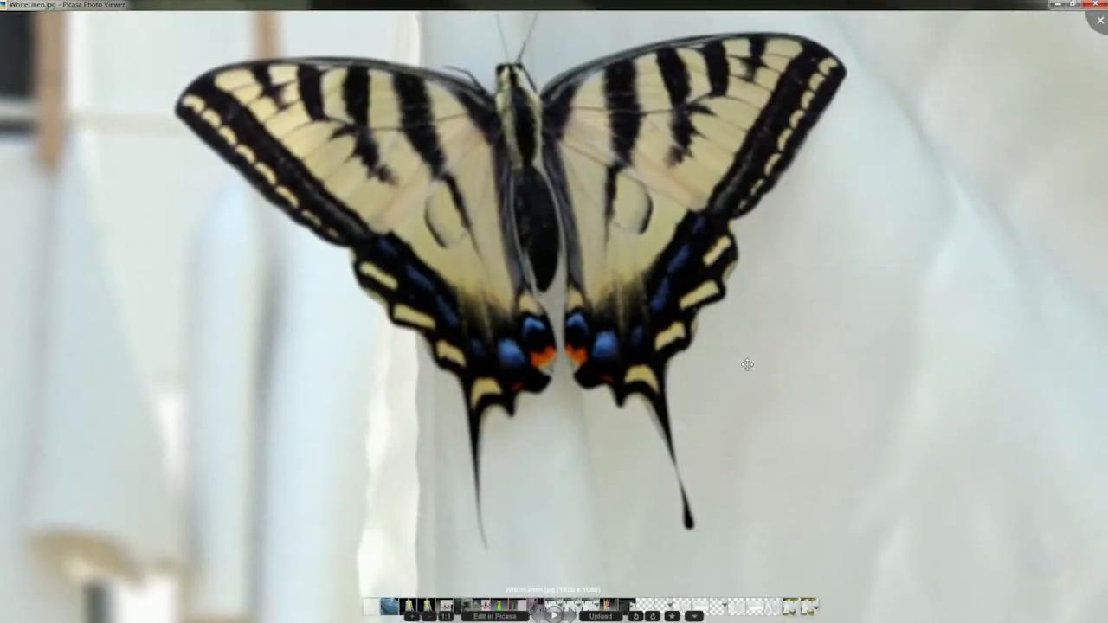
- Examine the sheet's edge in the reference photo from the rope past the butterfly to the lower corner, and close the photo viewer
{"action": "left_click_drag", "start_coordinate": [932, 175], "coordinate": [857, 306]}
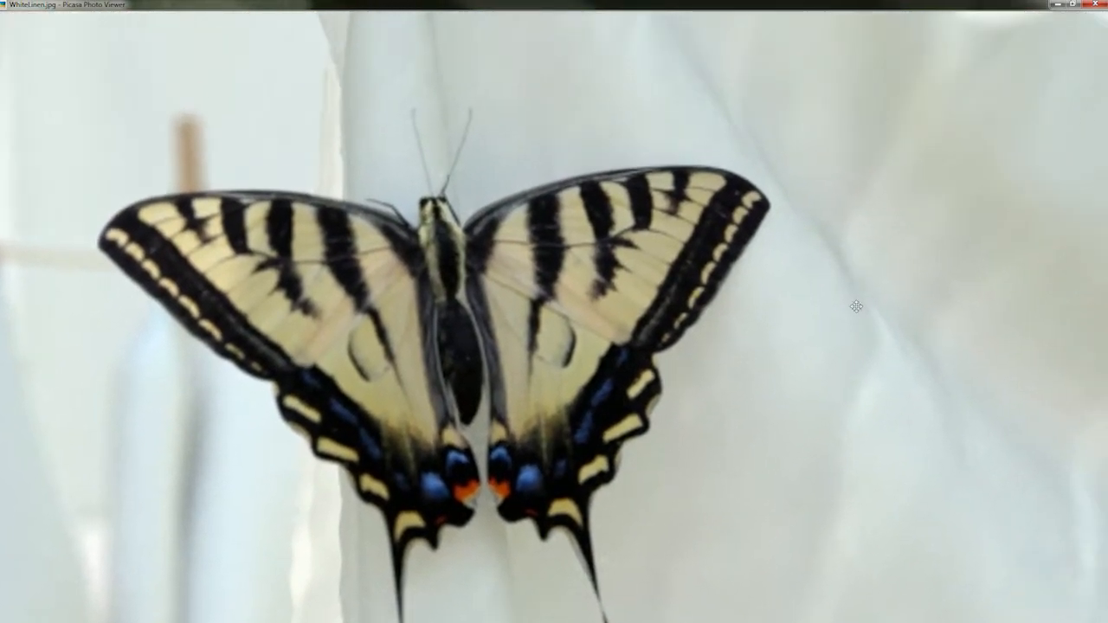
{"action": "left_click_drag", "start_coordinate": [822, 201], "coordinate": [882, 314]}
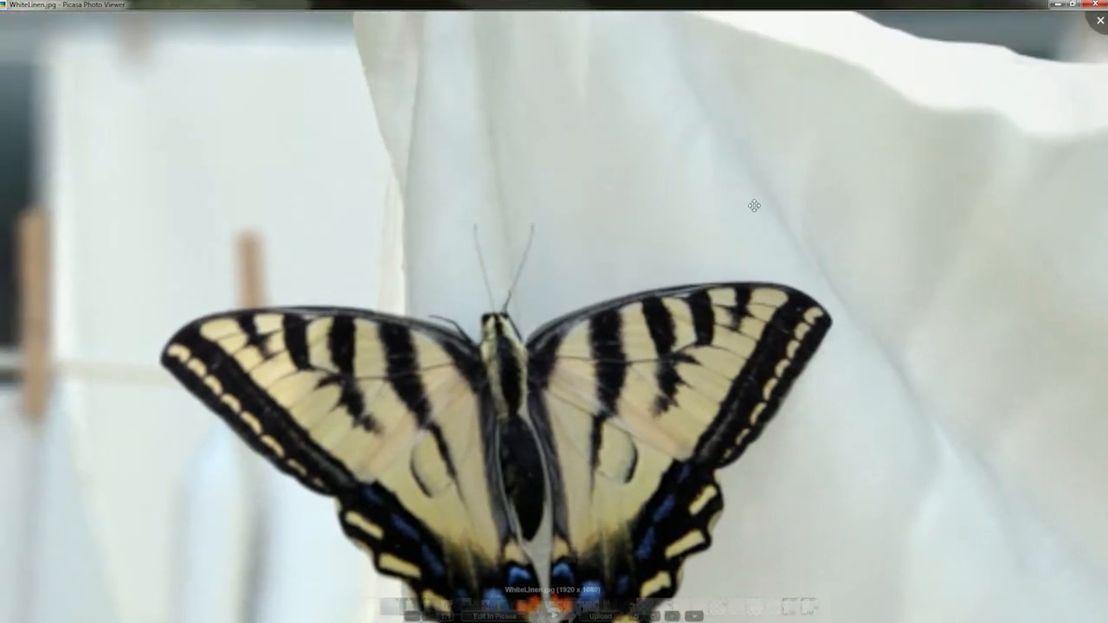
{"action": "left_click_drag", "start_coordinate": [688, 162], "coordinate": [816, 257]}
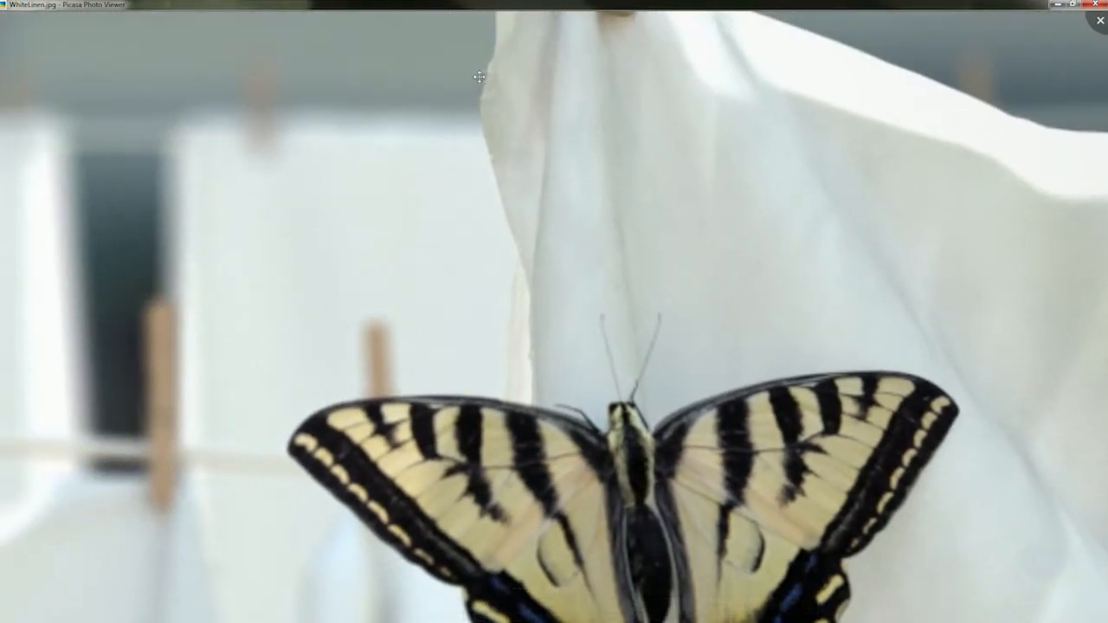
{"action": "left_click_drag", "start_coordinate": [479, 77], "coordinate": [515, 144]}
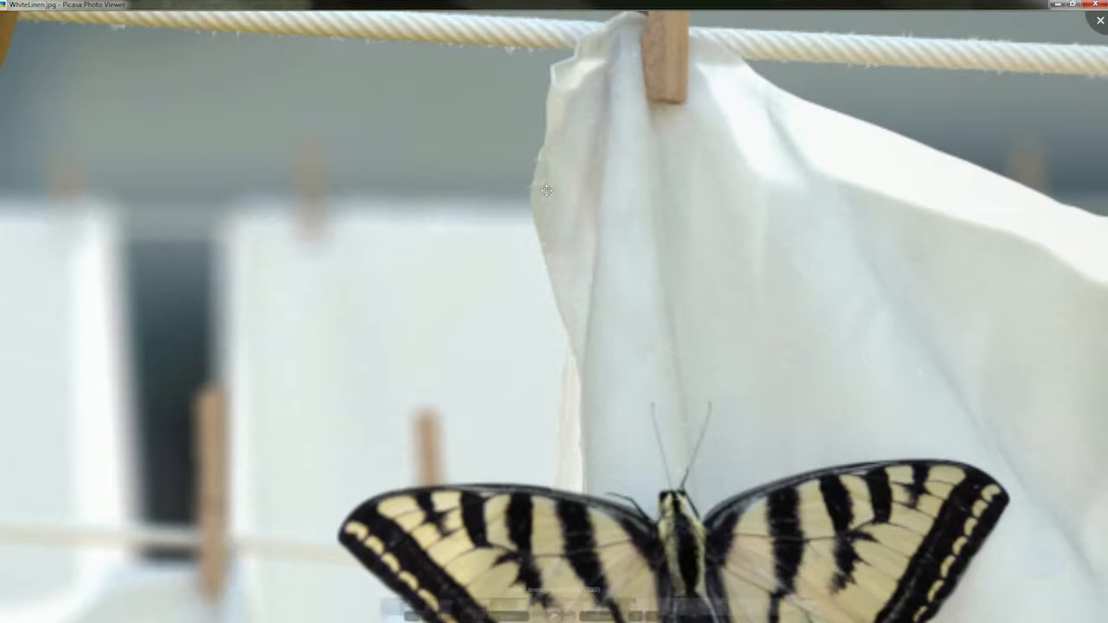
{"action": "left_click_drag", "start_coordinate": [606, 329], "coordinate": [605, 180]}
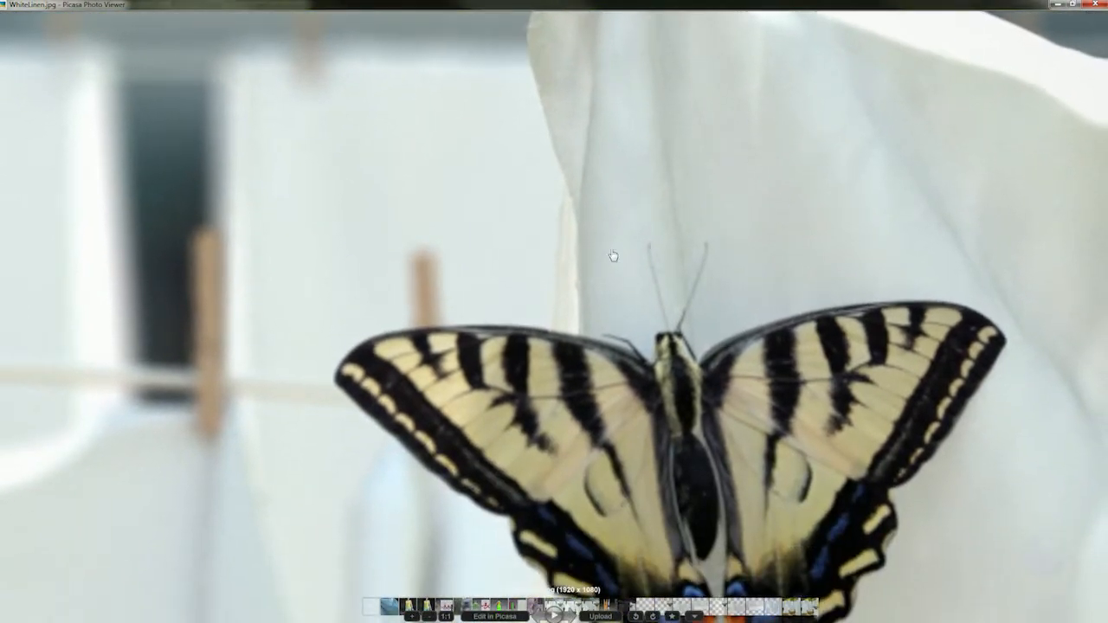
{"action": "left_click_drag", "start_coordinate": [614, 247], "coordinate": [609, 92]}
{"action": "left_click_drag", "start_coordinate": [562, 442], "coordinate": [588, 189]}
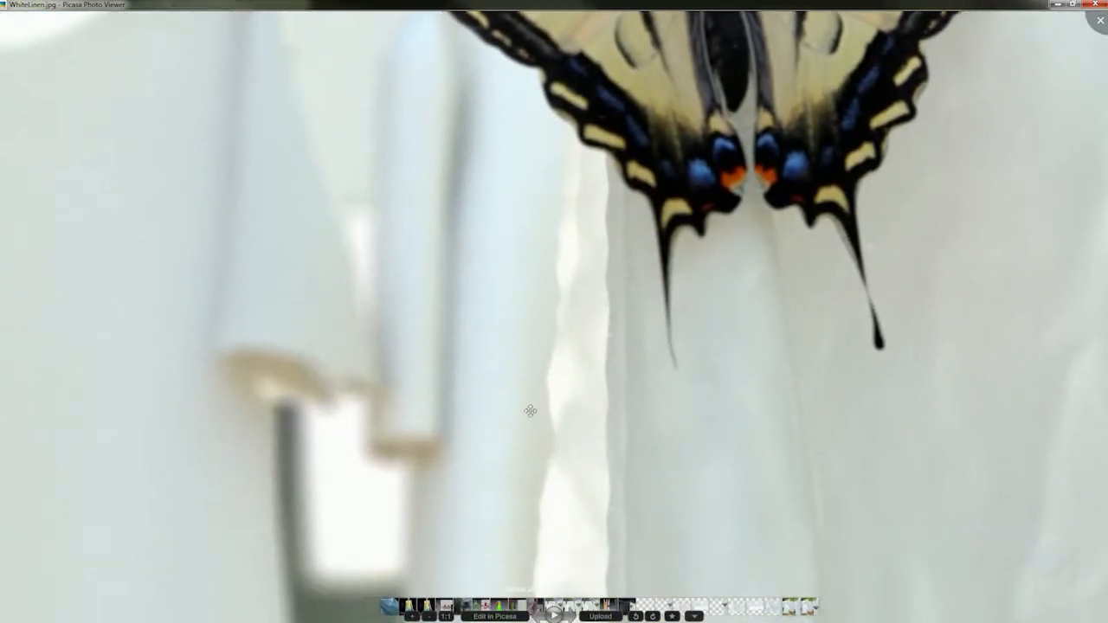
{"action": "left_click_drag", "start_coordinate": [602, 425], "coordinate": [615, 267]}
{"action": "left_click_drag", "start_coordinate": [594, 478], "coordinate": [654, 273]}
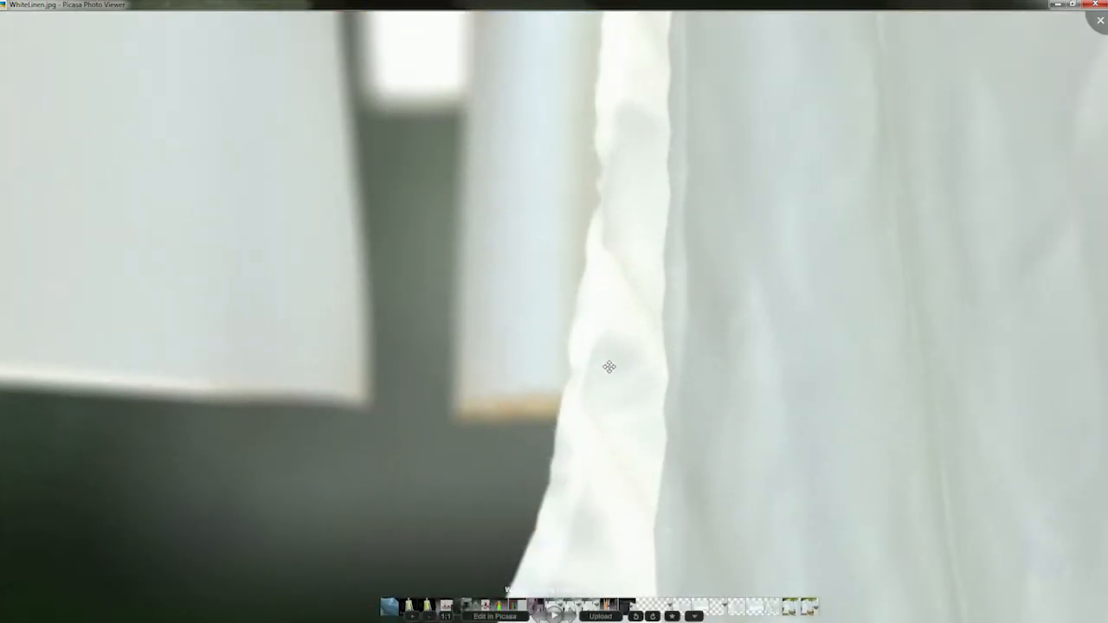
{"action": "left_click_drag", "start_coordinate": [606, 433], "coordinate": [638, 289]}
{"action": "left_click_drag", "start_coordinate": [566, 462], "coordinate": [620, 248]}
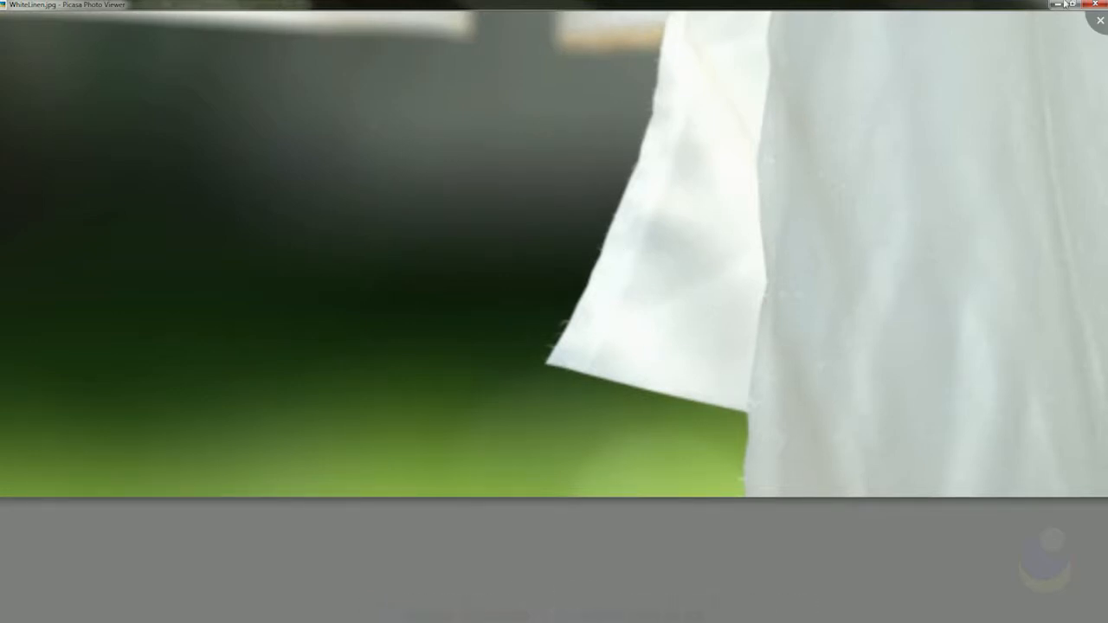
{"action": "left_click", "coordinate": [1099, 26]}
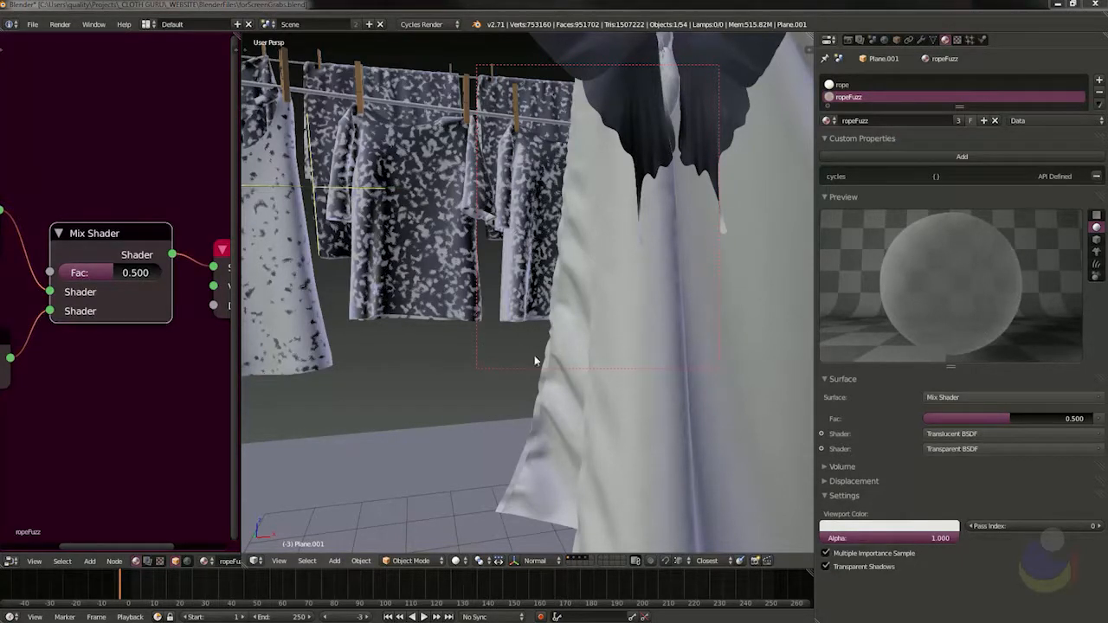
- Place the 3D cursor beside the front sheet's lower side edge and view the whole clothesline scene in Blender
{"action": "left_click", "coordinate": [509, 349]}
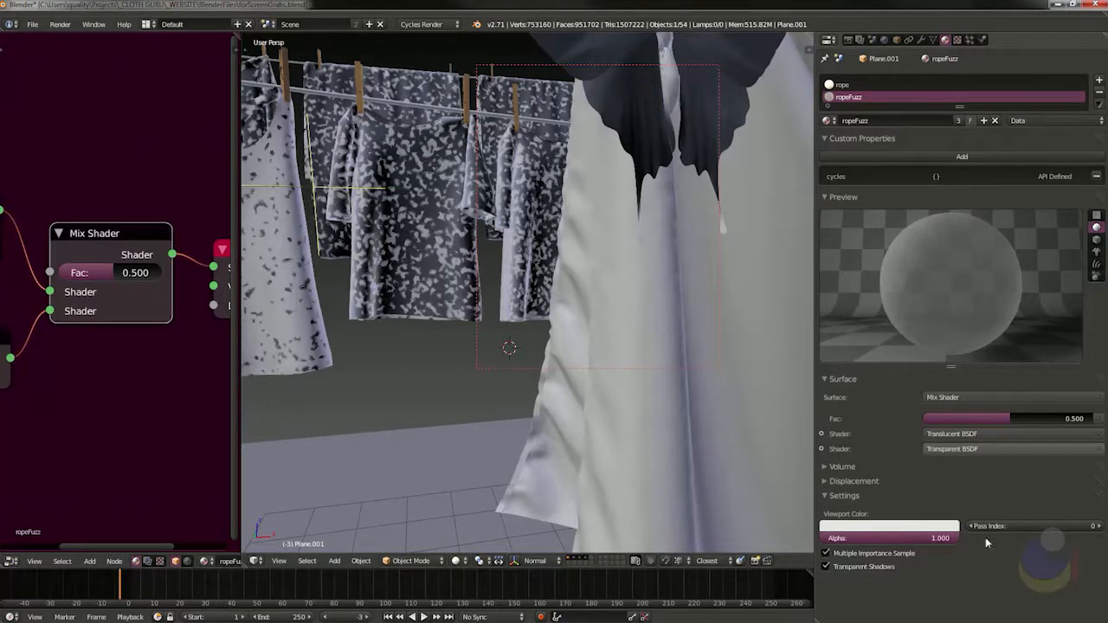
{"action": "scroll", "coordinate": [657, 274], "scroll_direction": "down", "scroll_amount": 6}
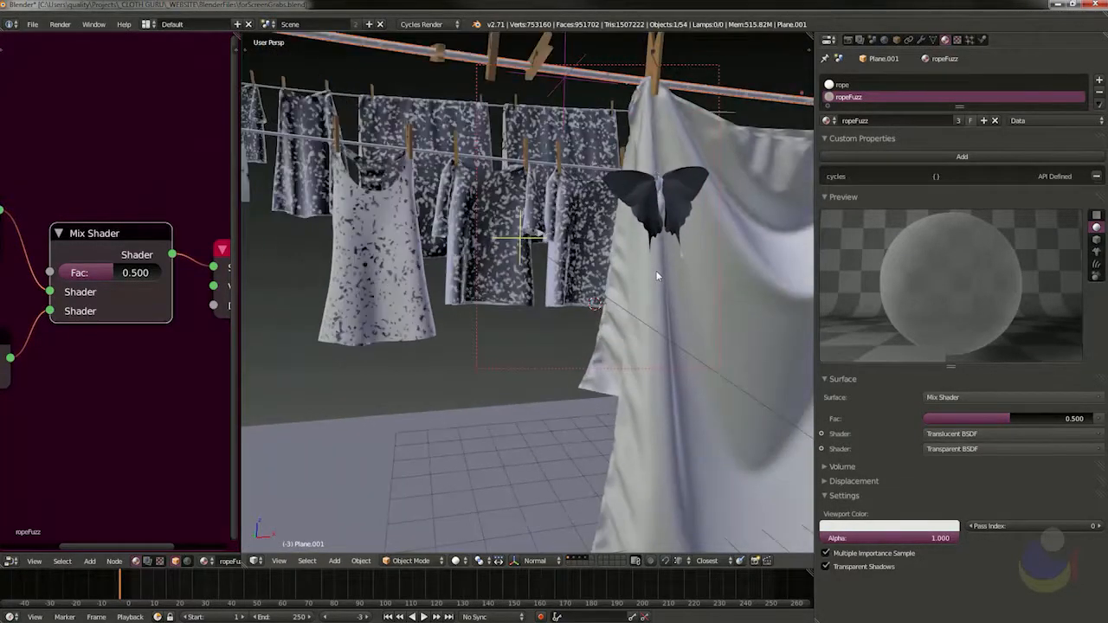
{"action": "middle_click_drag", "start_coordinate": [653, 273], "coordinate": [606, 250]}
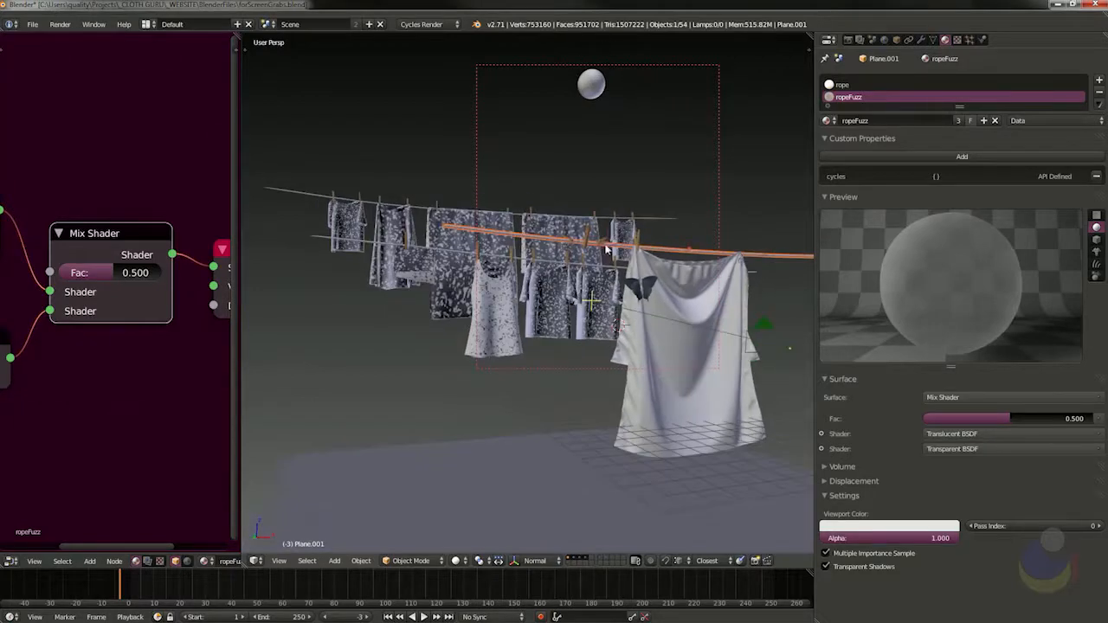
- Select the light-emitting sphere above the clotheslines and examine its placement relative to the scene from above and in perspective
{"action": "right_click", "coordinate": [592, 84]}
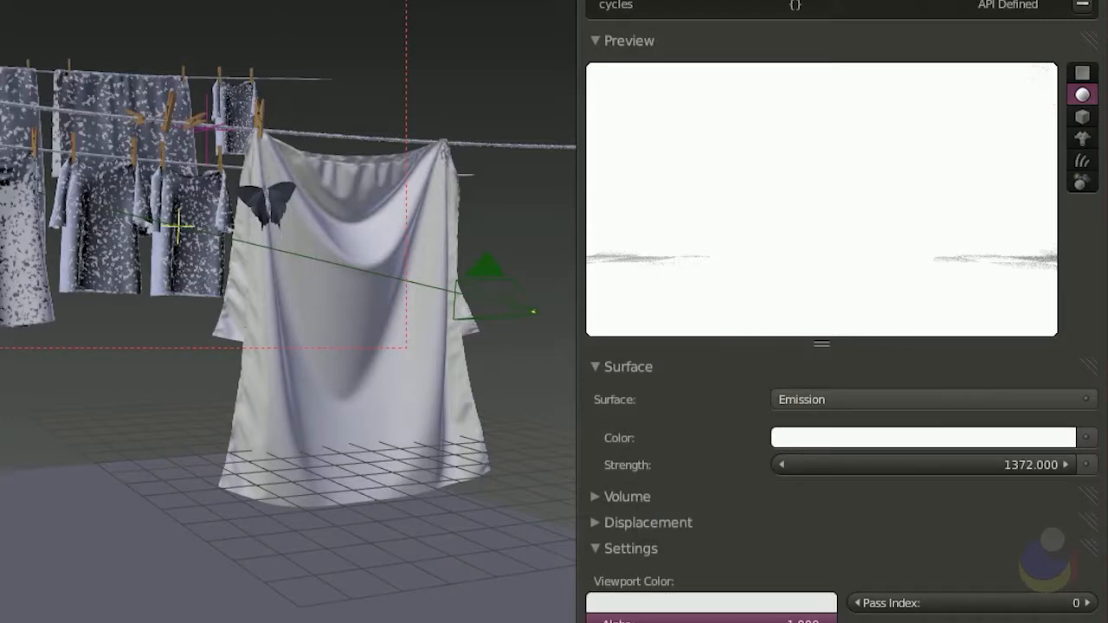
{"action": "middle_click_drag", "start_coordinate": [194, 4], "coordinate": [469, 207]}
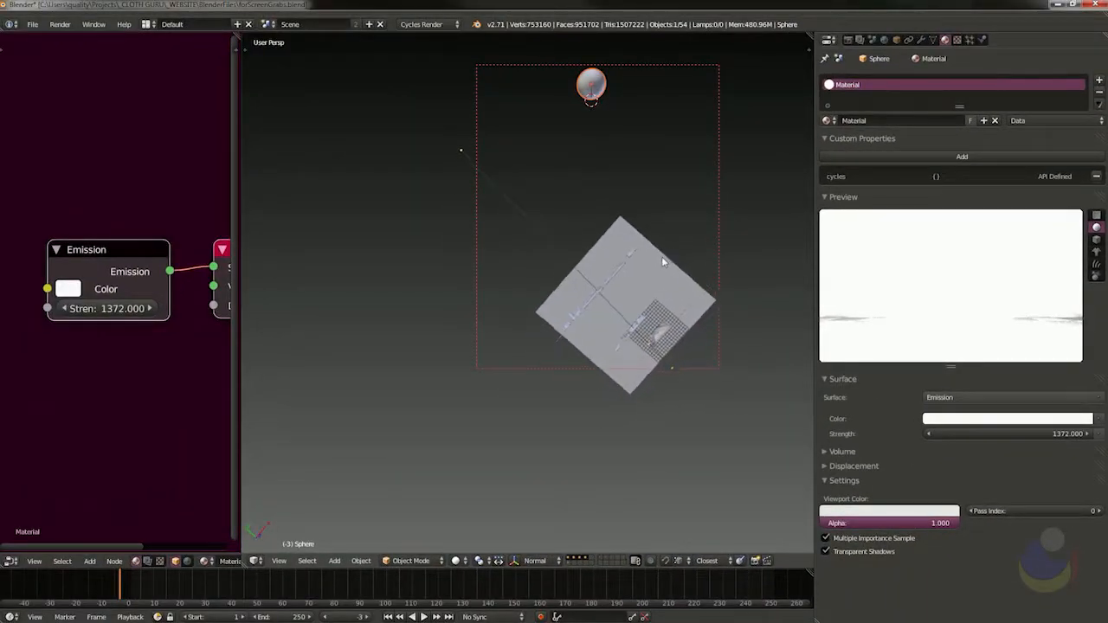
{"action": "middle_click_drag", "start_coordinate": [663, 262], "coordinate": [609, 169]}
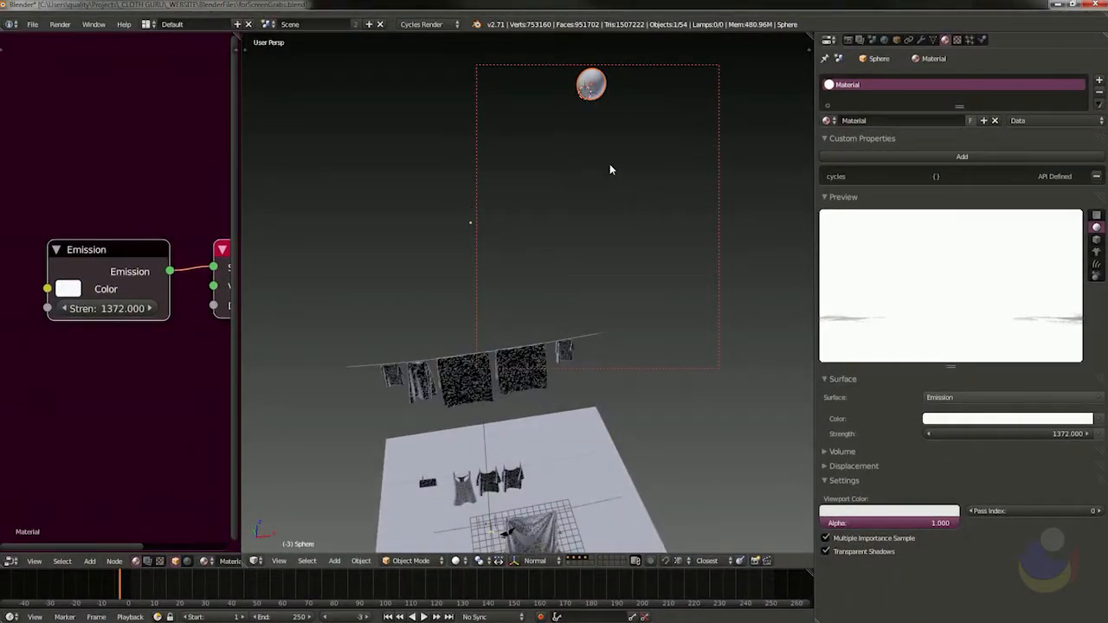
{"action": "key", "text": "KP_7"}
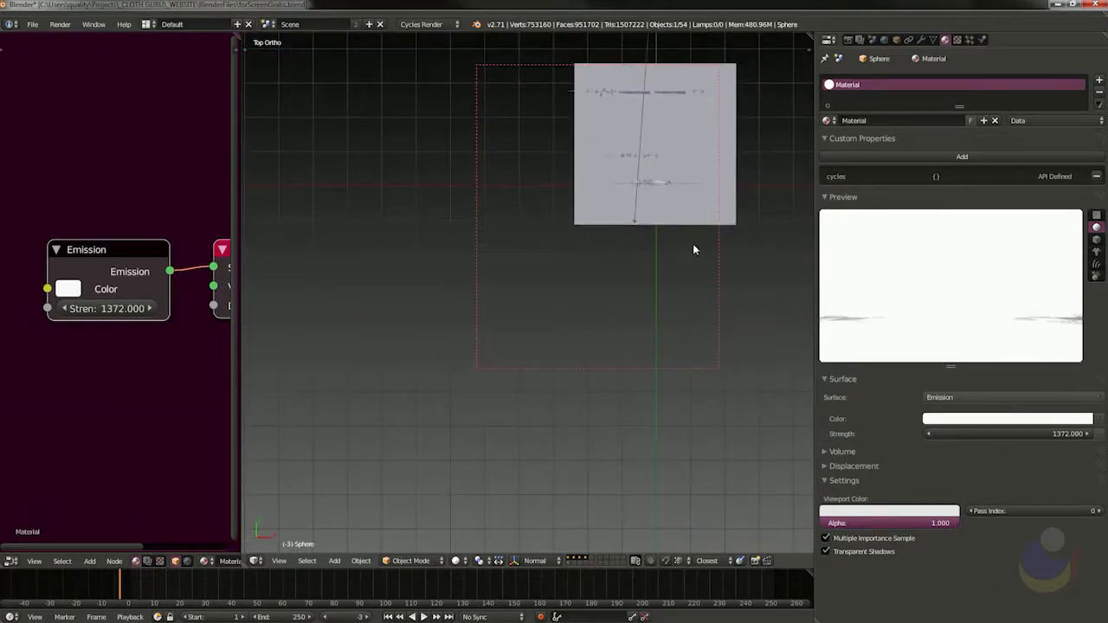
{"action": "middle_click_drag", "start_coordinate": [693, 250], "coordinate": [578, 431], "text": "shift"}
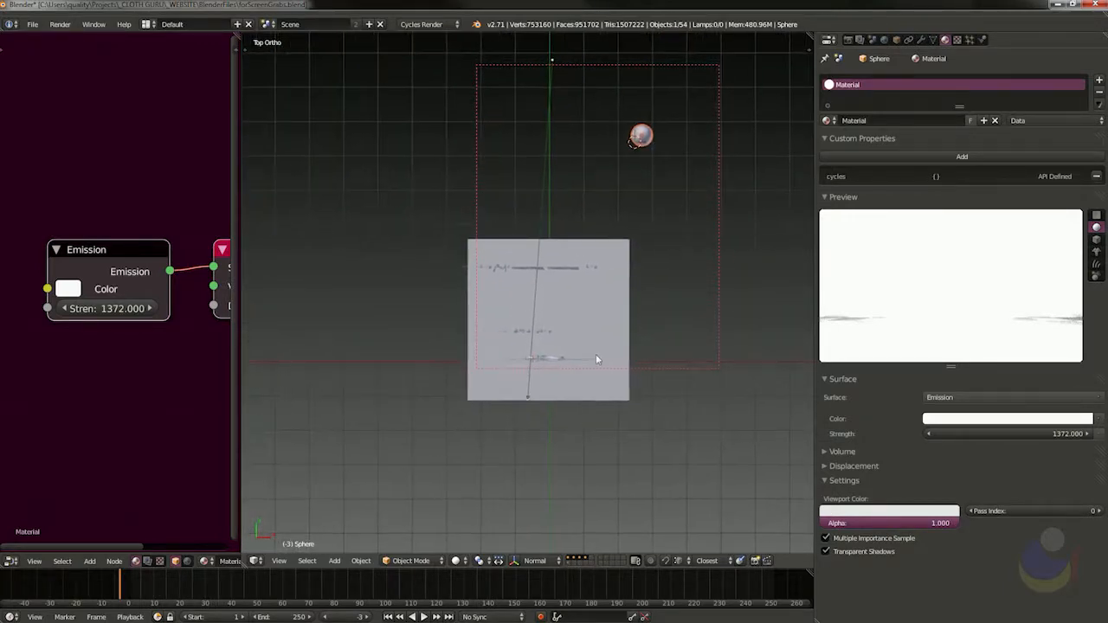
{"action": "middle_click_drag", "start_coordinate": [596, 354], "coordinate": [600, 349], "text": "shift"}
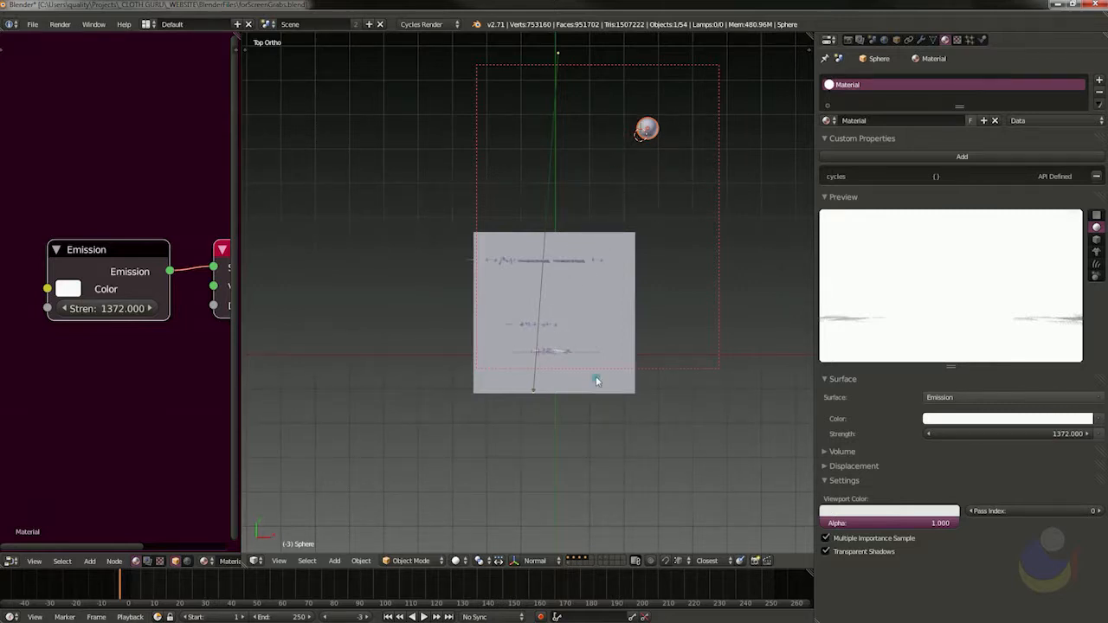
{"action": "middle_click_drag", "start_coordinate": [595, 380], "coordinate": [638, 327]}
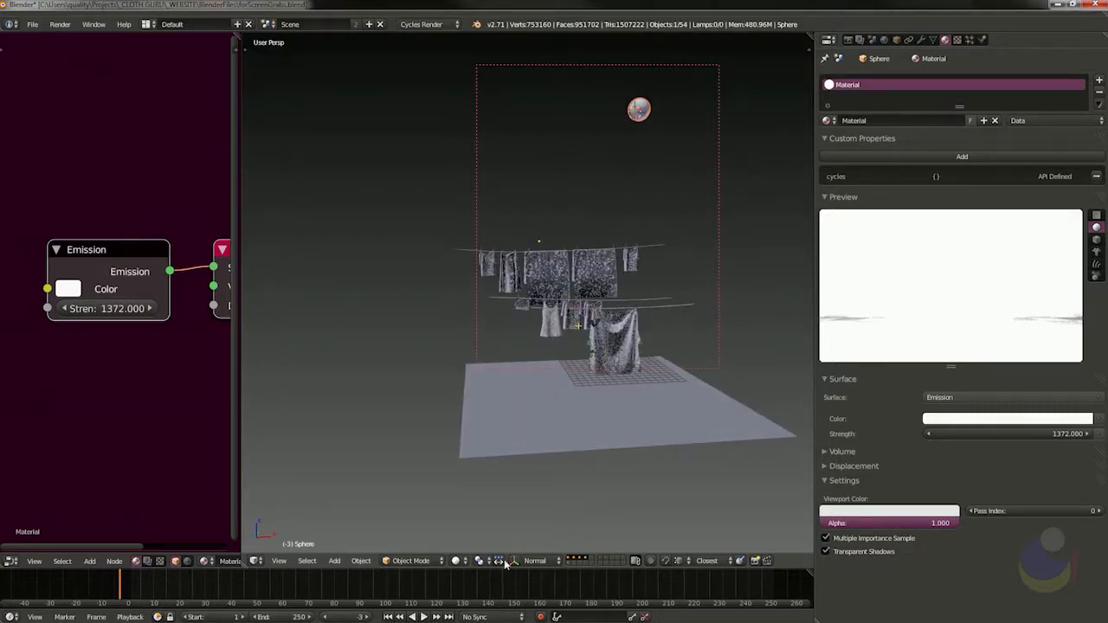
- Switch the viewport to Rendered shading and try to move the light sphere down toward the clotheslines
{"action": "left_click", "coordinate": [456, 560]}
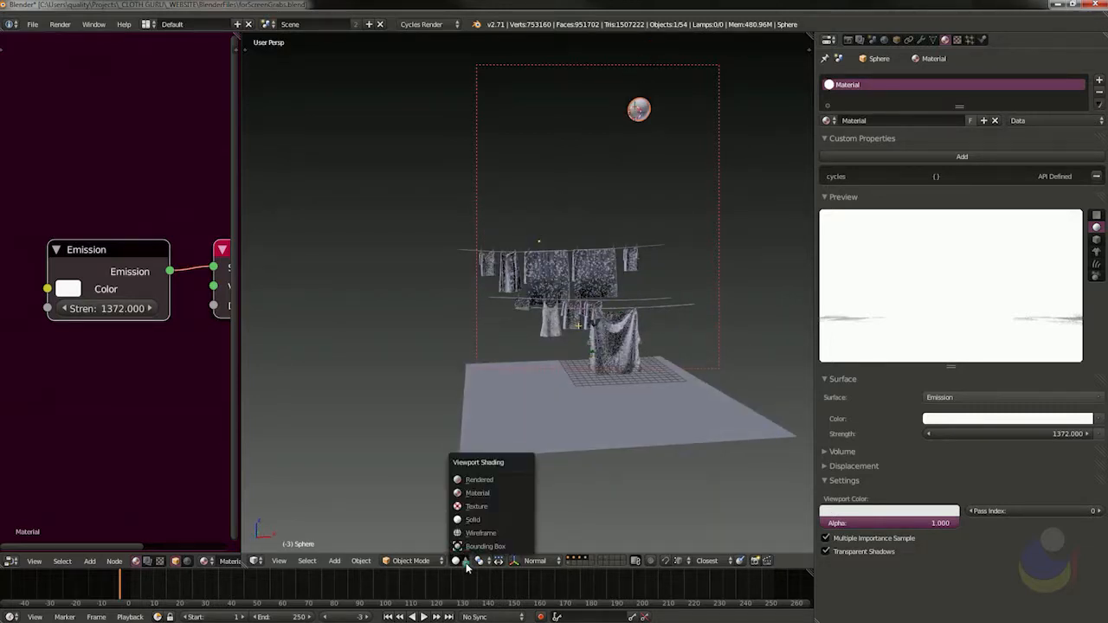
{"action": "left_click", "coordinate": [479, 479]}
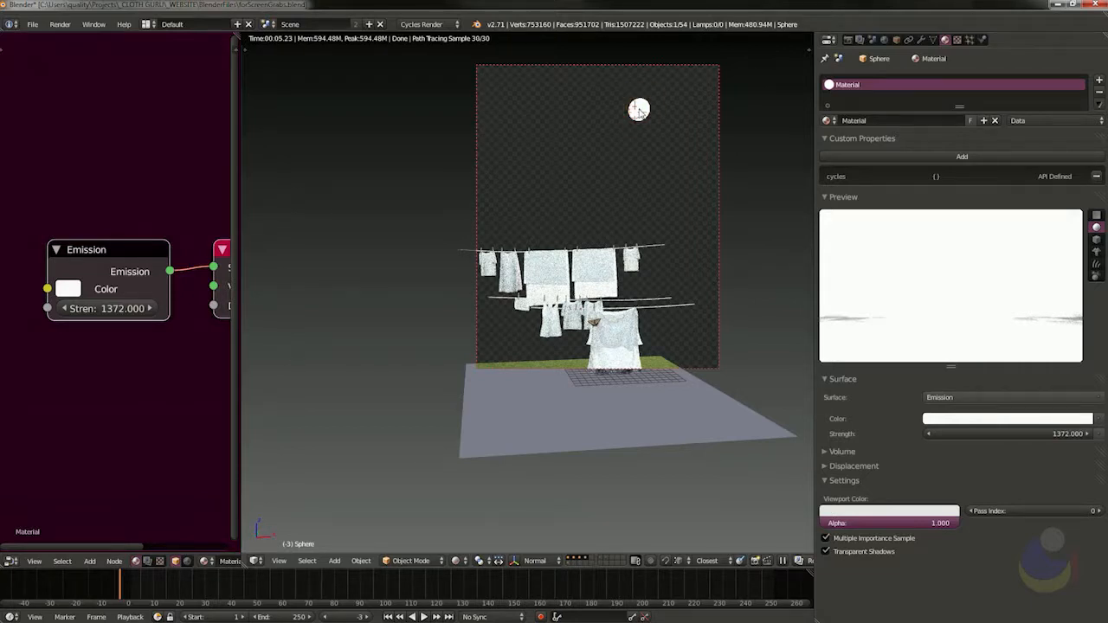
{"action": "key", "text": "g"}
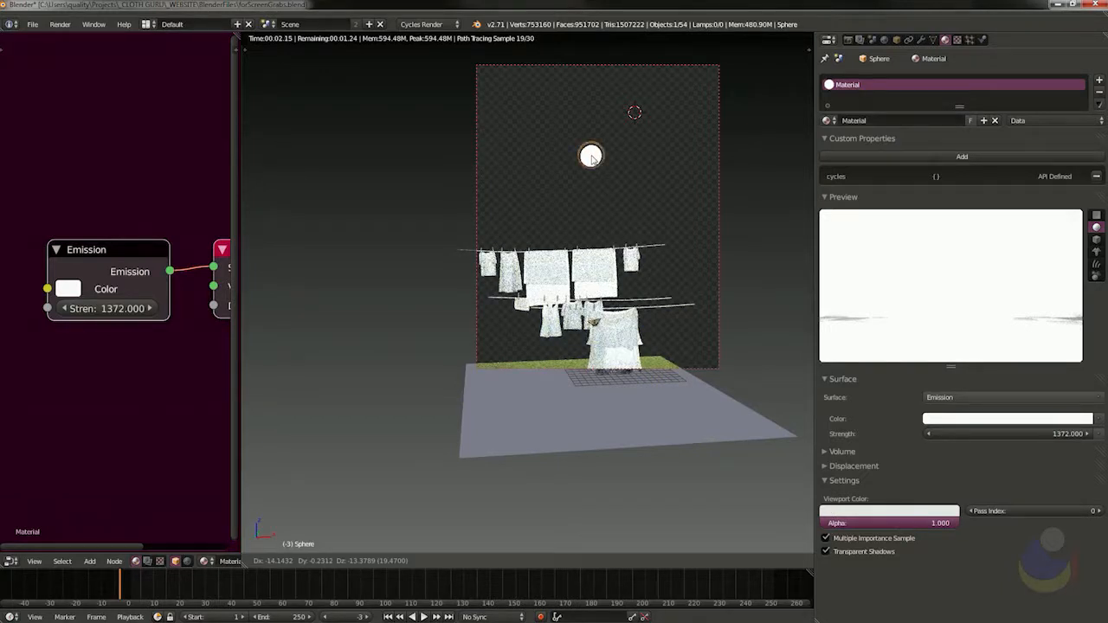
{"action": "right_click", "coordinate": [591, 156]}
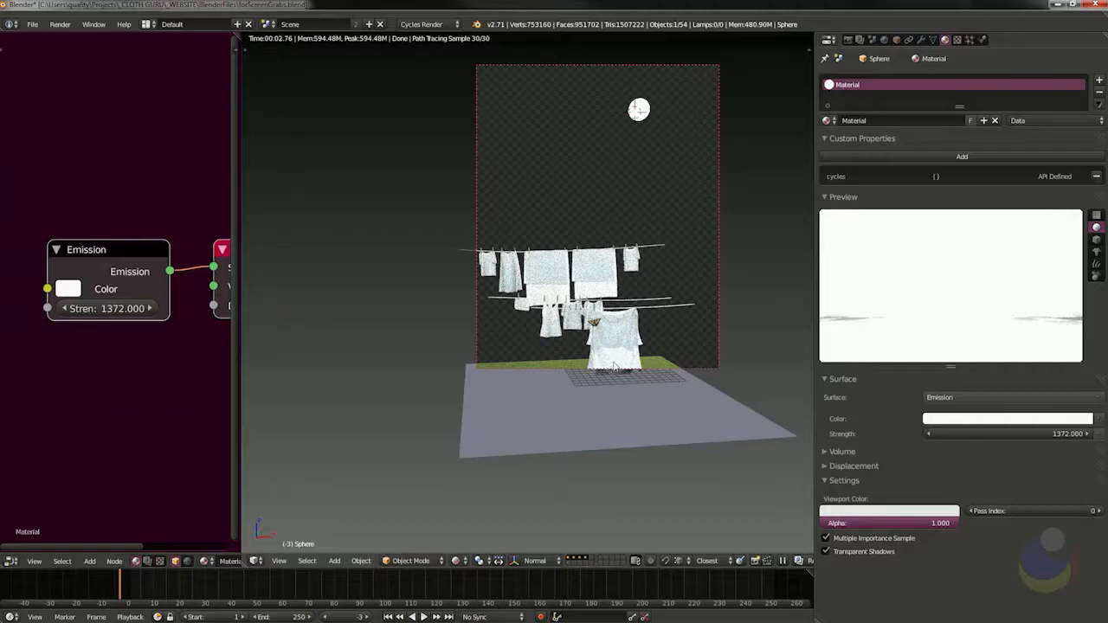
- Open the world settings and choose Environment Texture for the background color
{"action": "scroll", "coordinate": [615, 368], "scroll_direction": "up", "scroll_amount": 10}
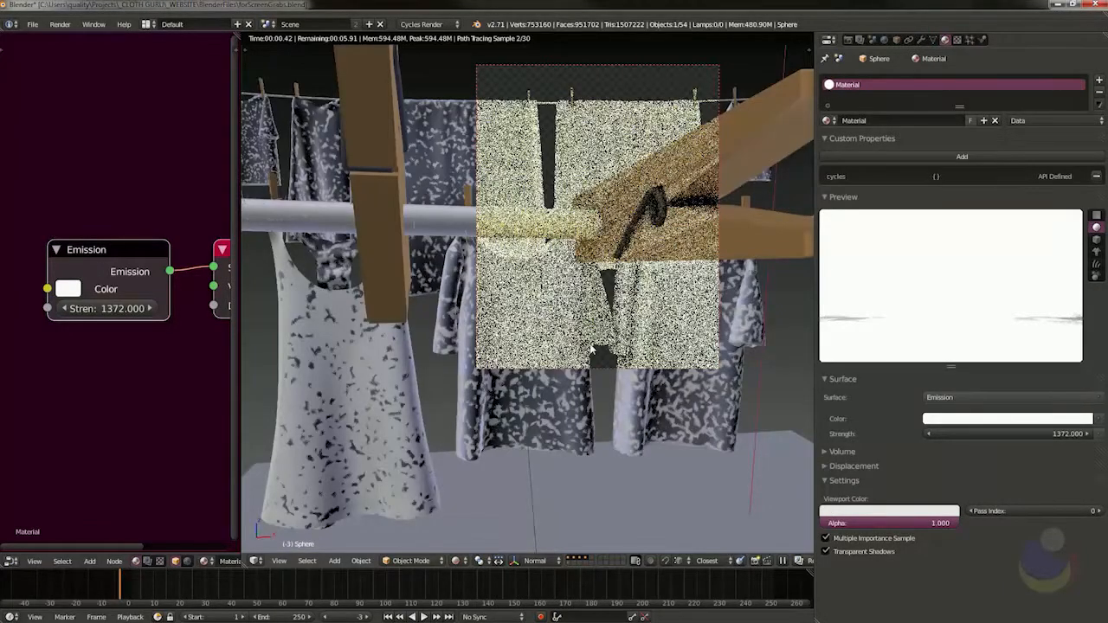
{"action": "scroll", "coordinate": [591, 349], "scroll_direction": "down", "scroll_amount": 10}
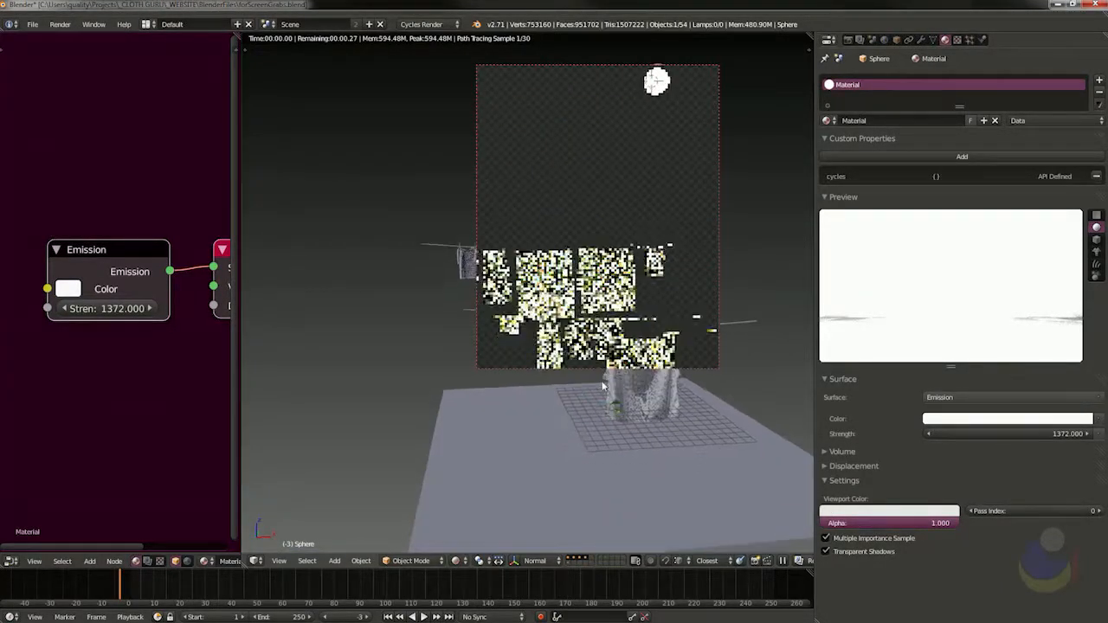
{"action": "middle_click_drag", "start_coordinate": [604, 386], "coordinate": [611, 318]}
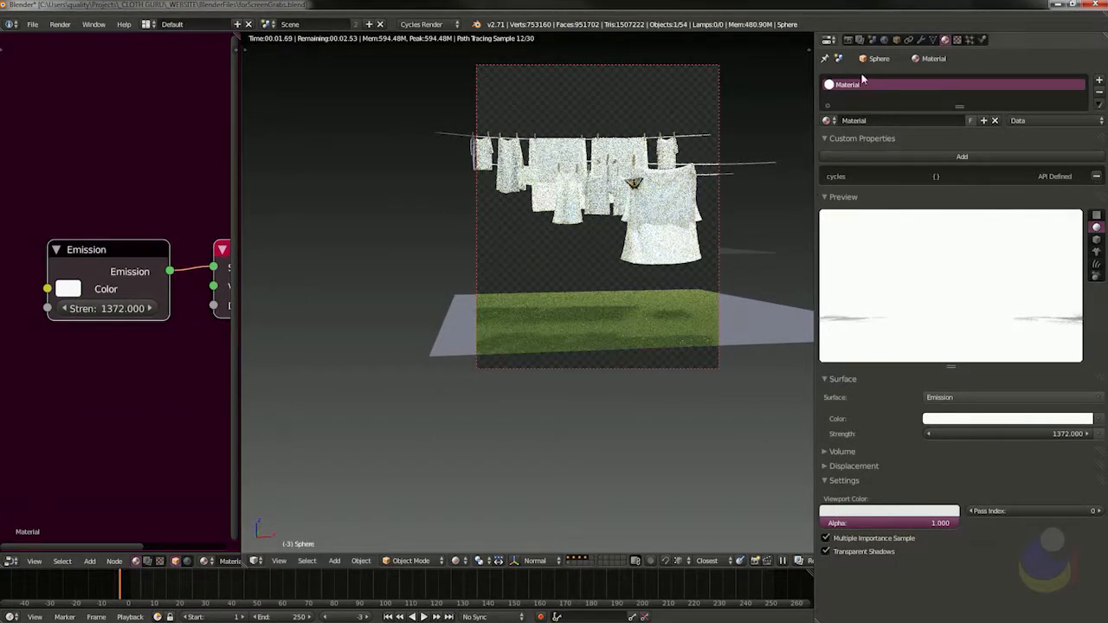
{"action": "left_click", "coordinate": [883, 40]}
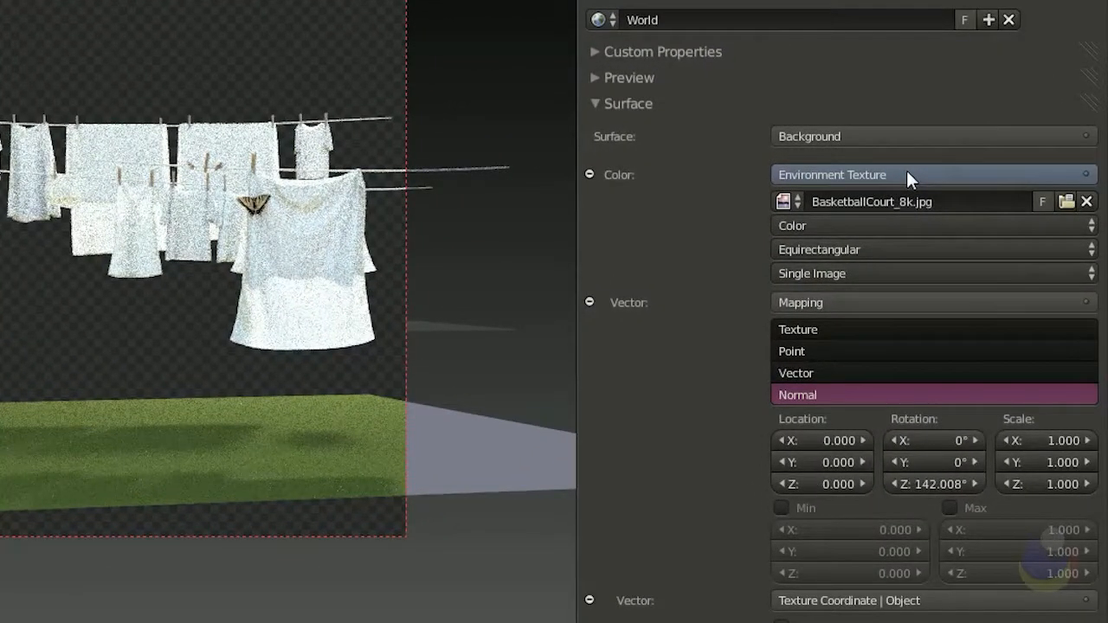
{"action": "left_click", "coordinate": [907, 175]}
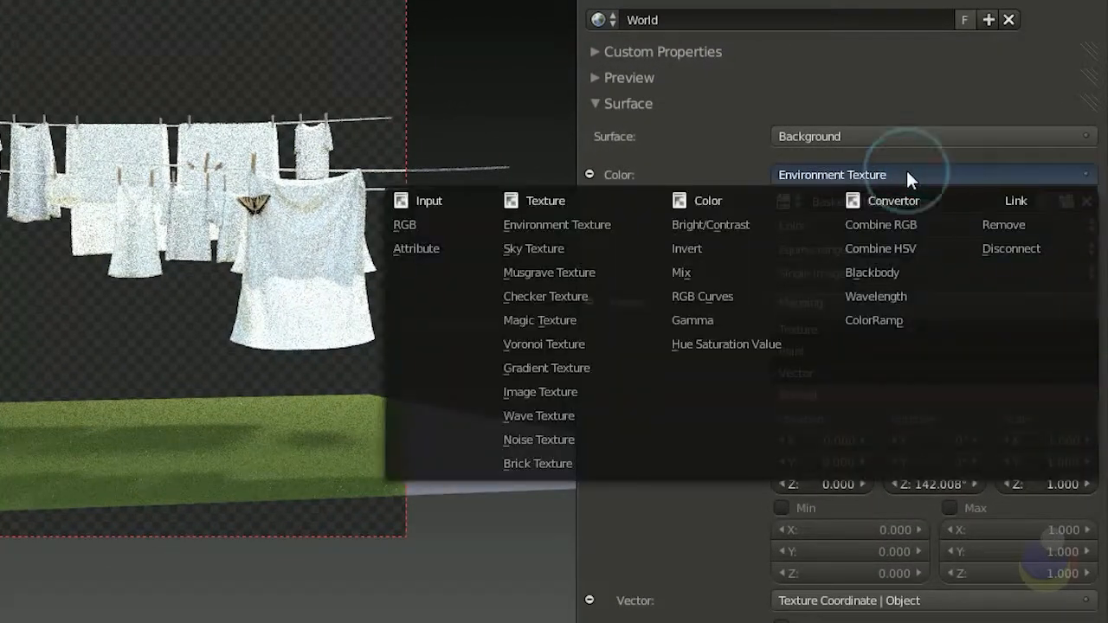
{"action": "left_click", "coordinate": [611, 224]}
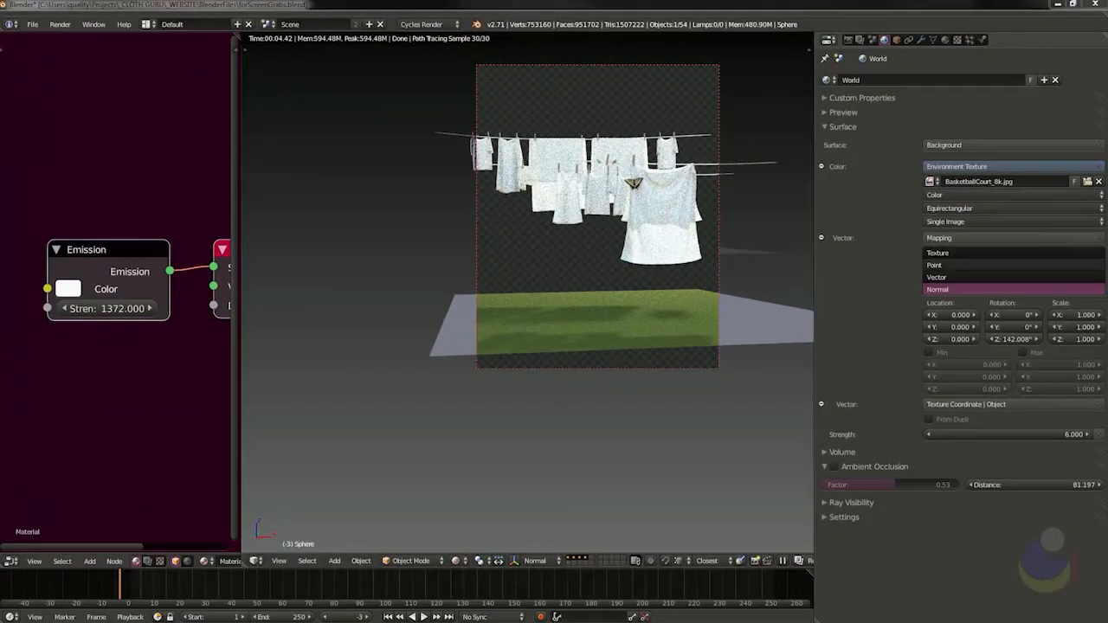
- Bring up the sIBL Archive page at hdrlabs.com in the web browser and browse its free HDRI sets
{"action": "left_click_drag", "start_coordinate": [1107, 42], "coordinate": [554, 56]}
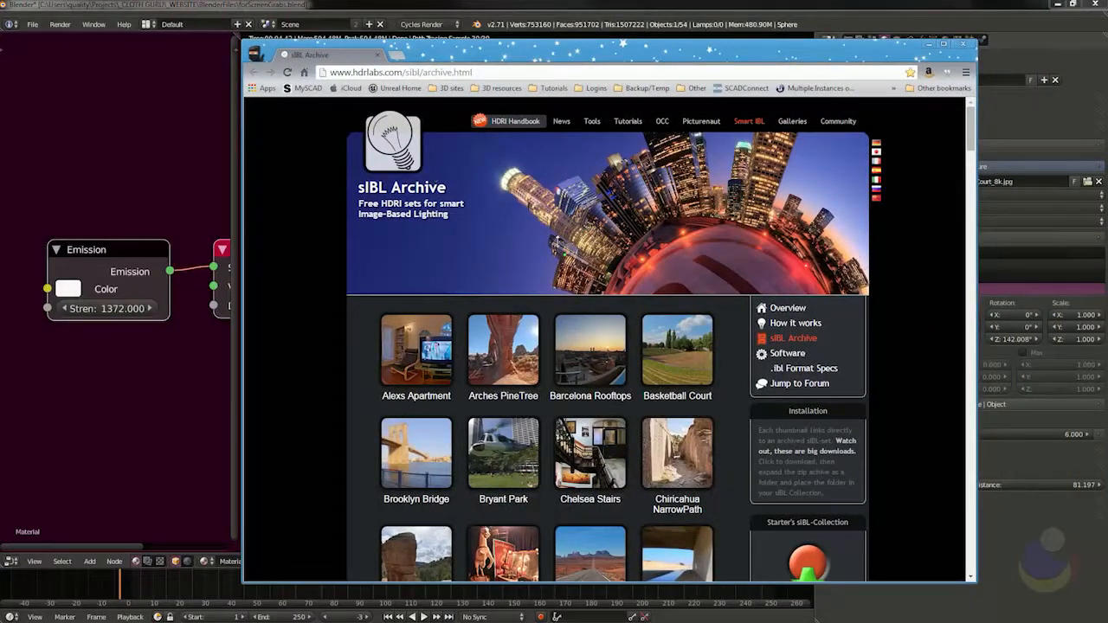
{"action": "scroll", "coordinate": [508, 258], "scroll_direction": "down", "scroll_amount": 1}
{"action": "scroll", "coordinate": [508, 258], "scroll_direction": "down", "scroll_amount": 3}
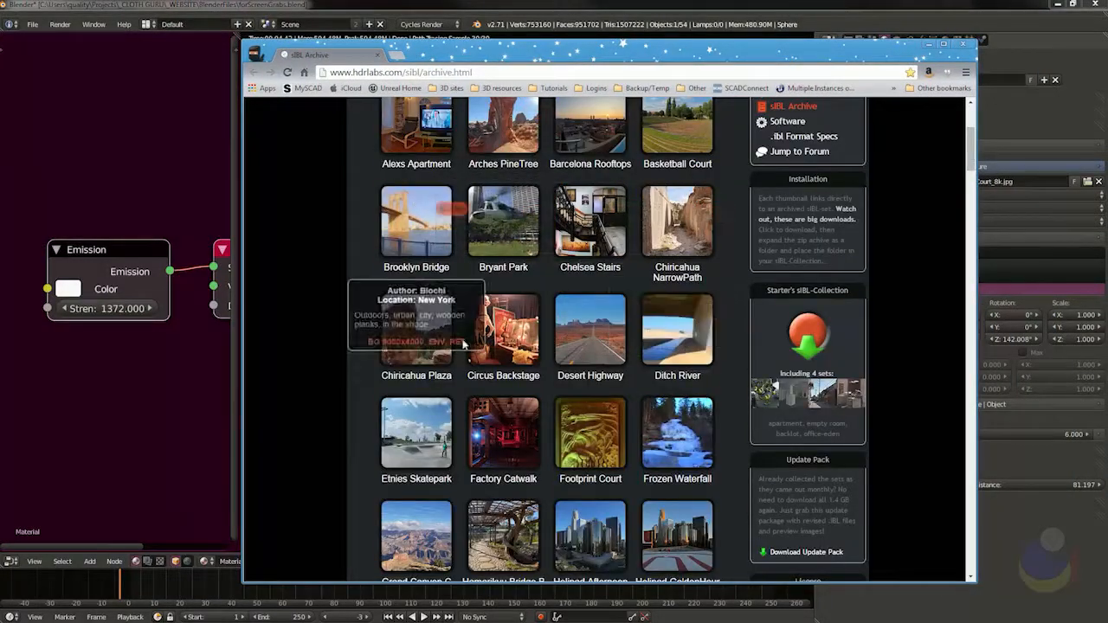
{"action": "scroll", "coordinate": [589, 346], "scroll_direction": "down", "scroll_amount": 5}
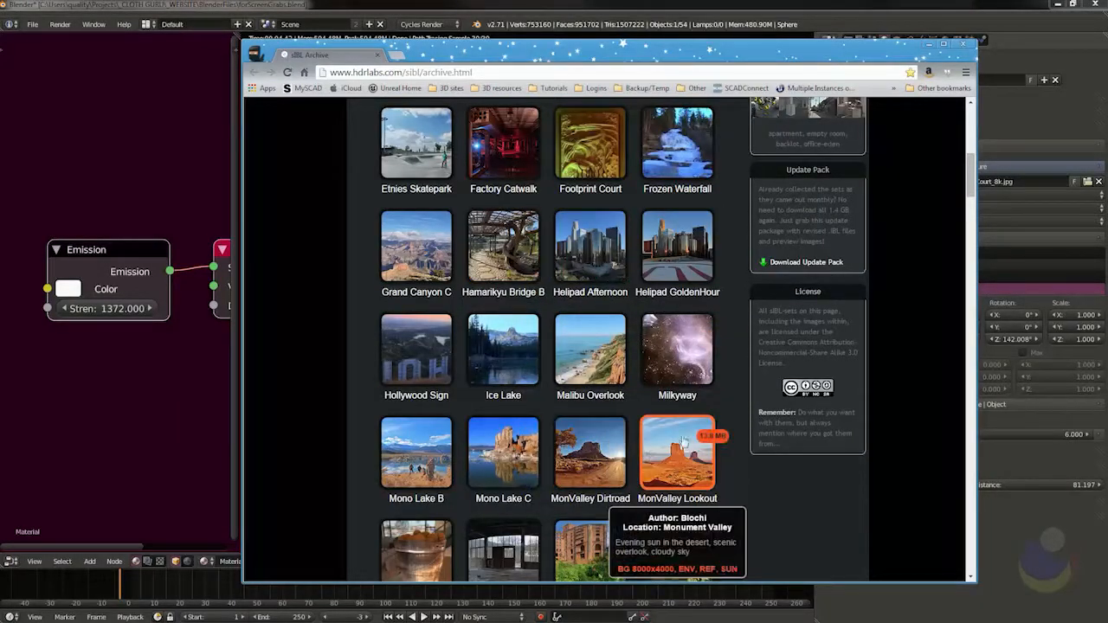
{"action": "scroll", "coordinate": [683, 441], "scroll_direction": "up", "scroll_amount": 1}
{"action": "scroll", "coordinate": [680, 425], "scroll_direction": "up", "scroll_amount": 2}
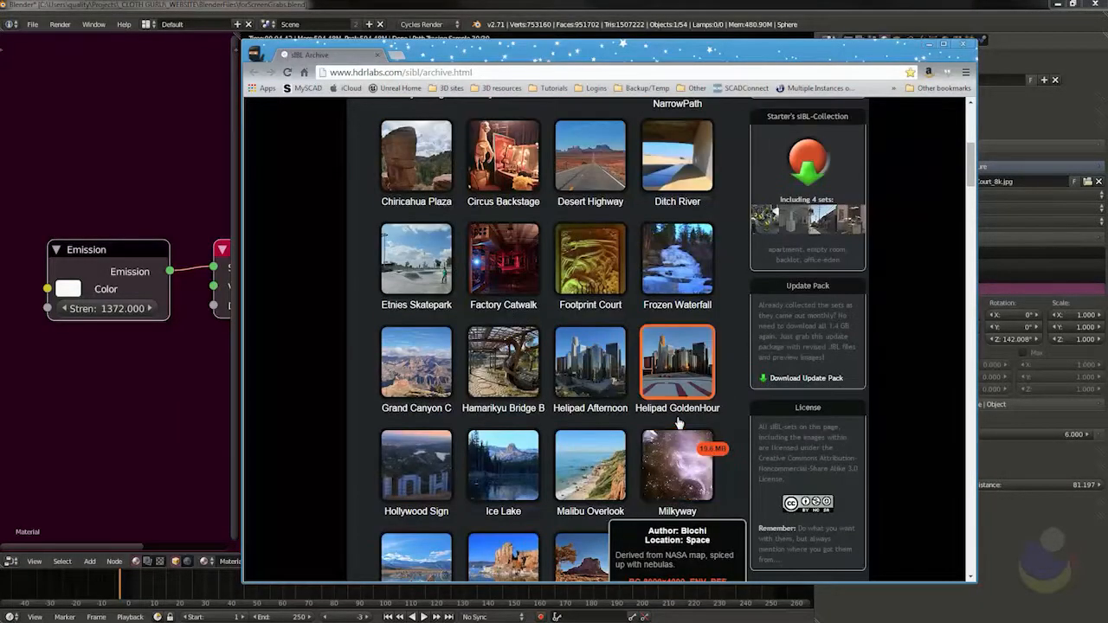
{"action": "scroll", "coordinate": [680, 422], "scroll_direction": "up", "scroll_amount": 3}
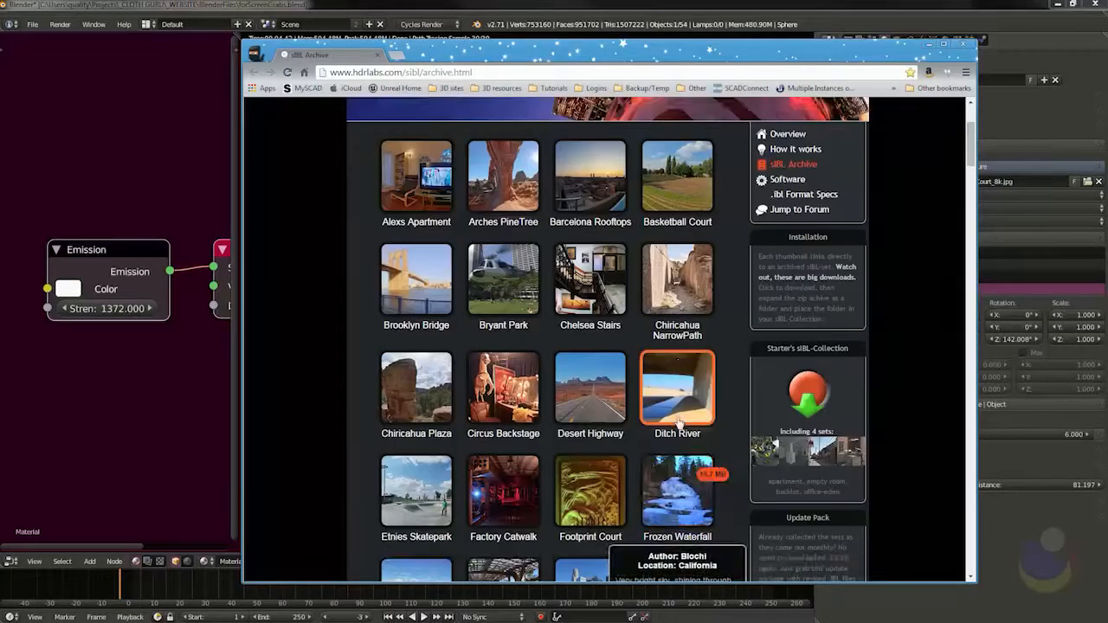
{"action": "scroll", "coordinate": [683, 420], "scroll_direction": "down", "scroll_amount": 3}
{"action": "scroll", "coordinate": [719, 437], "scroll_direction": "down", "scroll_amount": 3}
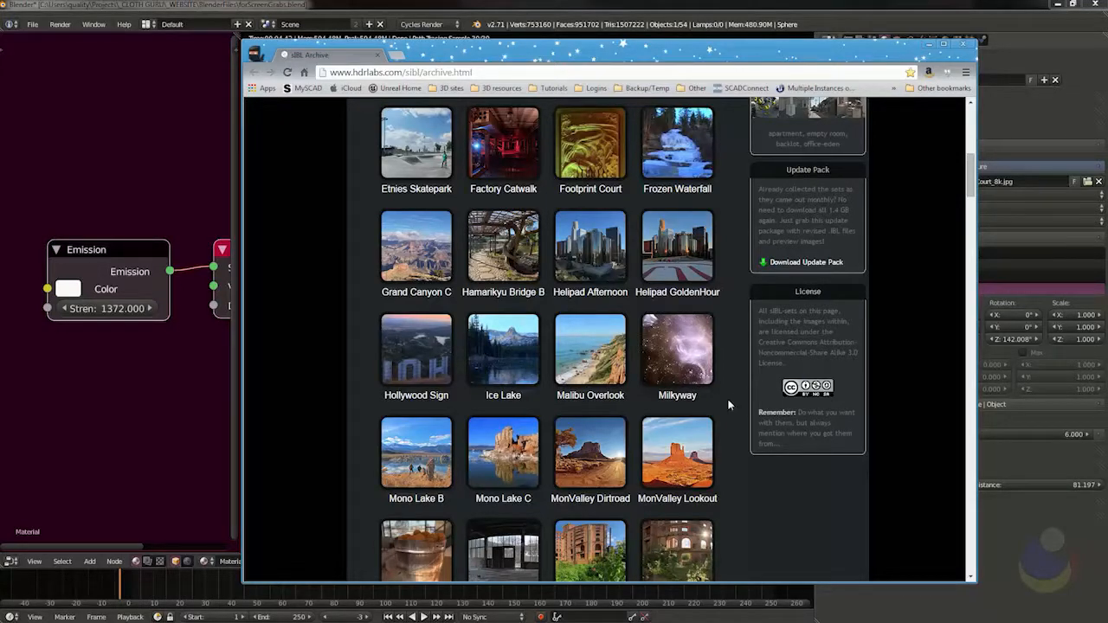
- Find the Basketball Court set in the archive, read its details, and switch back to Blender
{"action": "scroll", "coordinate": [692, 441], "scroll_direction": "up", "scroll_amount": 2}
{"action": "scroll", "coordinate": [693, 442], "scroll_direction": "up", "scroll_amount": 1}
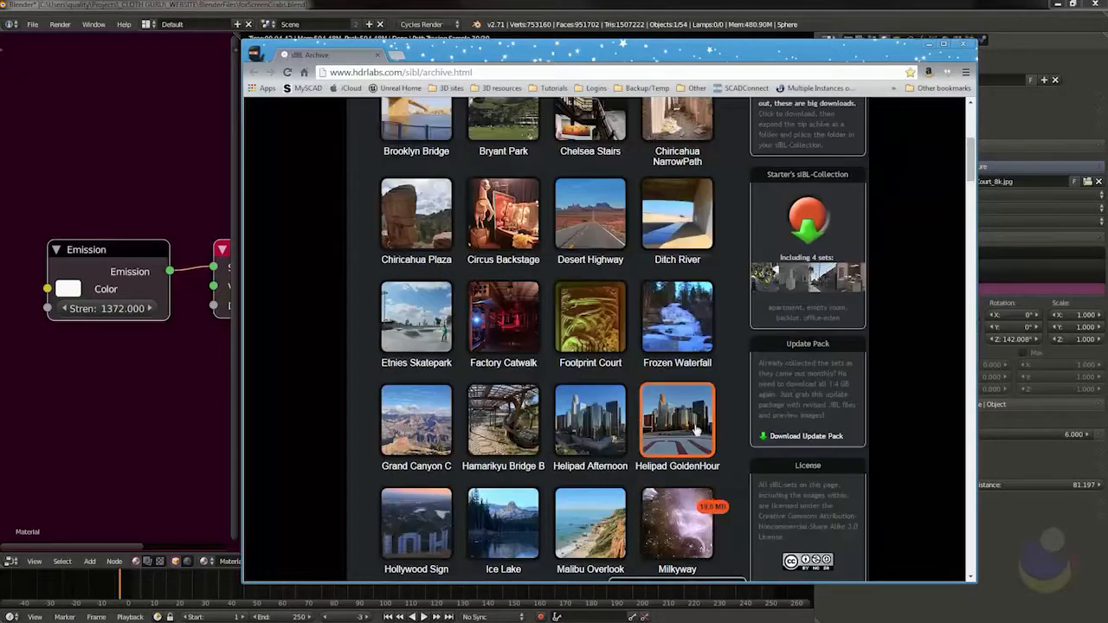
{"action": "scroll", "coordinate": [551, 335], "scroll_direction": "up", "scroll_amount": 4}
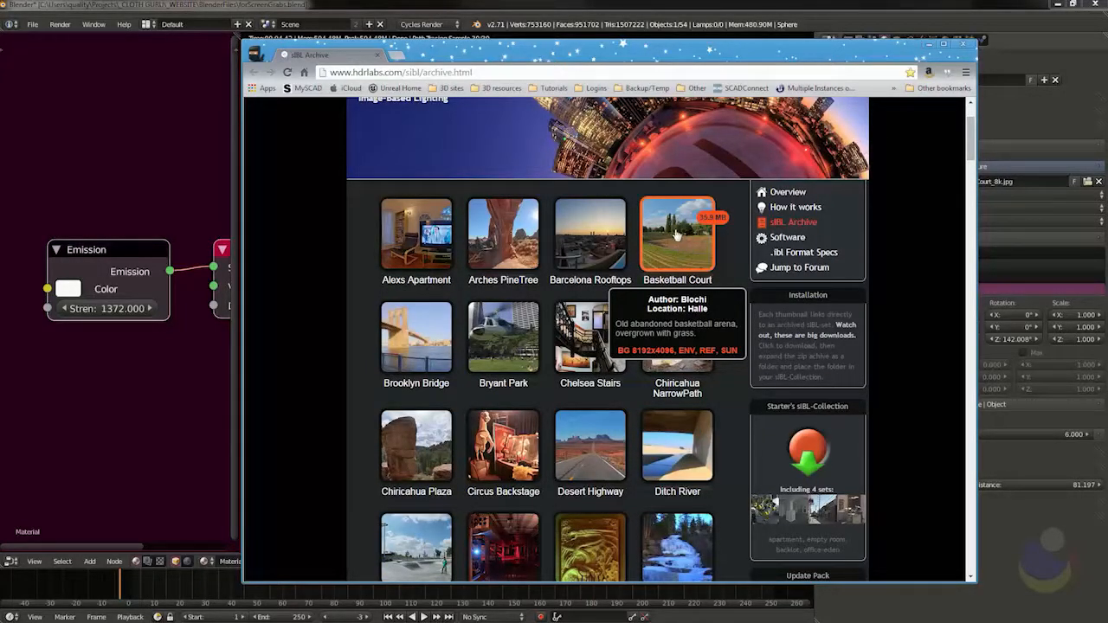
{"action": "left_click", "coordinate": [926, 43]}
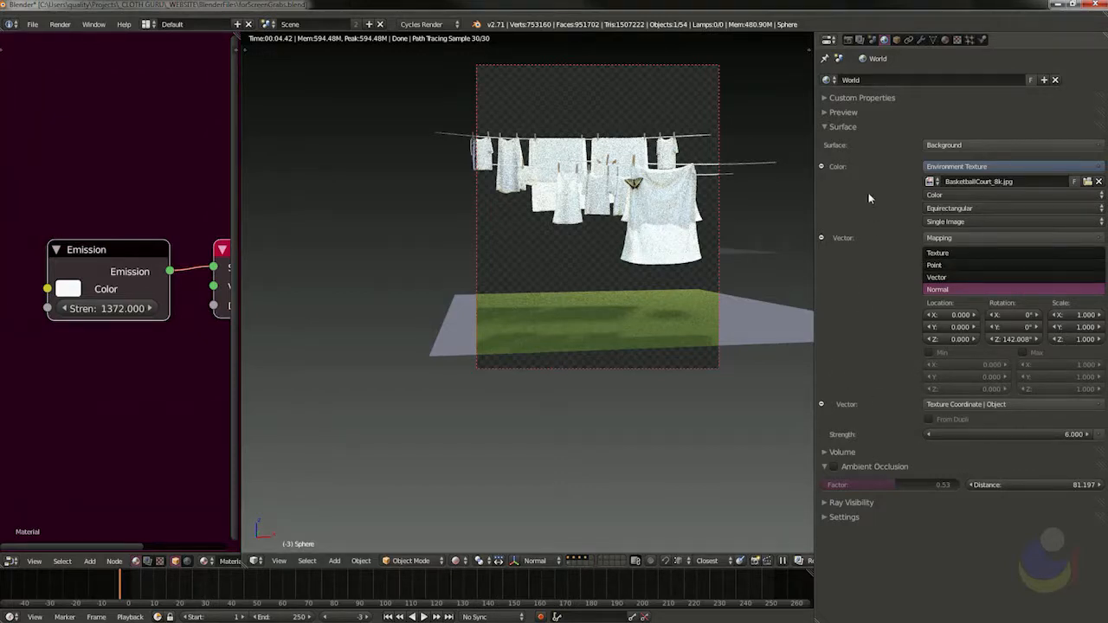
- Turn off the Transparent film option in the render settings so the environment image shows behind the clotheslines
{"action": "left_click", "coordinate": [848, 40]}
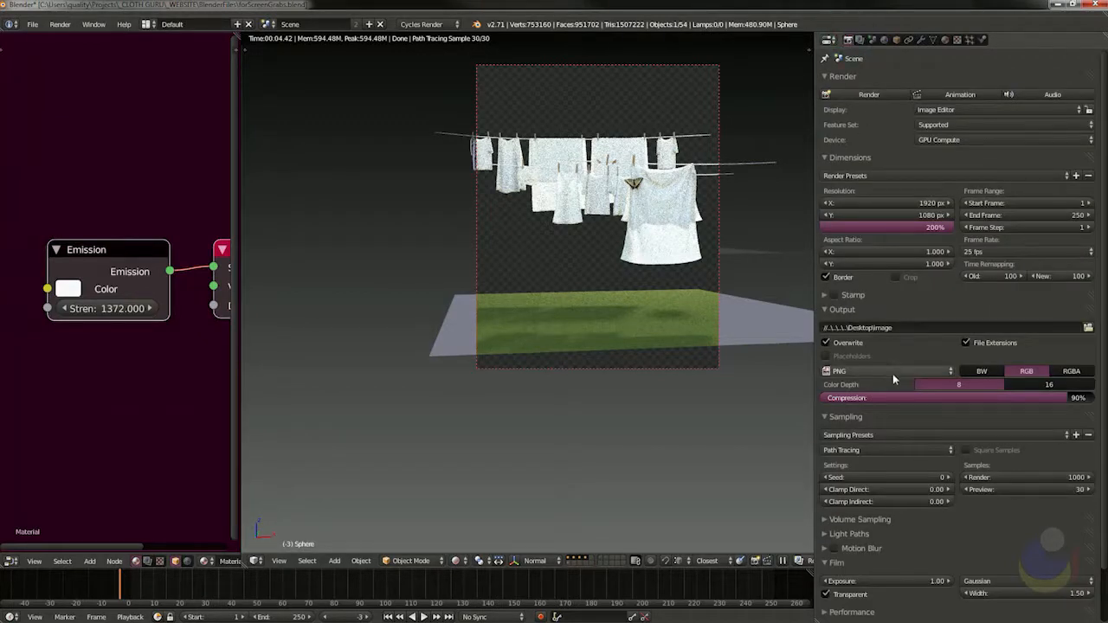
{"action": "scroll", "coordinate": [889, 377], "scroll_direction": "down", "scroll_amount": 3}
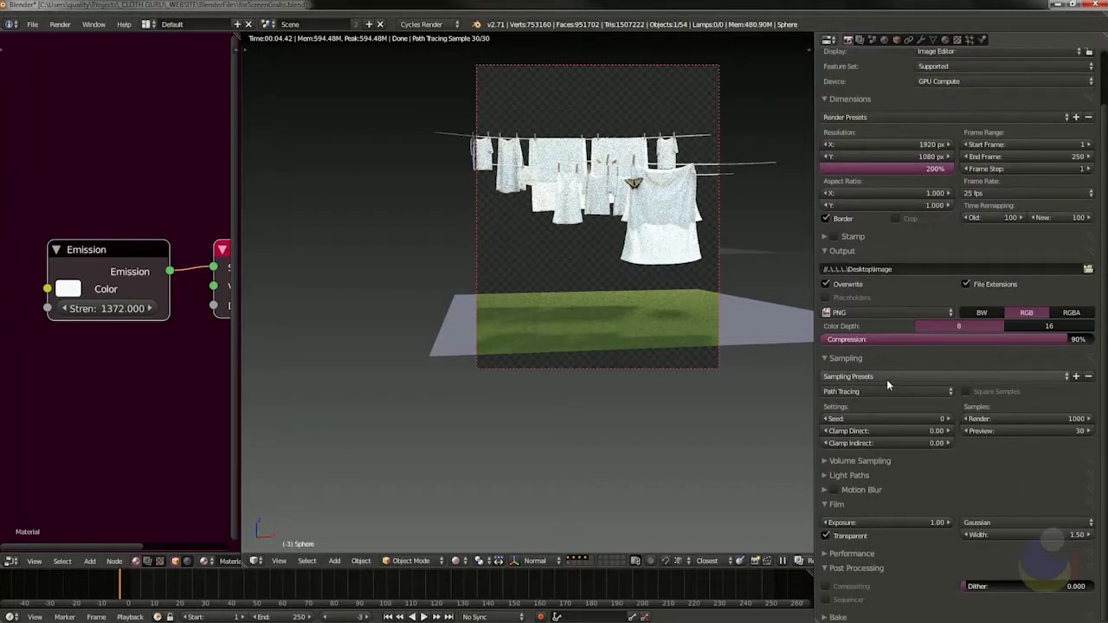
{"action": "left_click", "coordinate": [825, 536]}
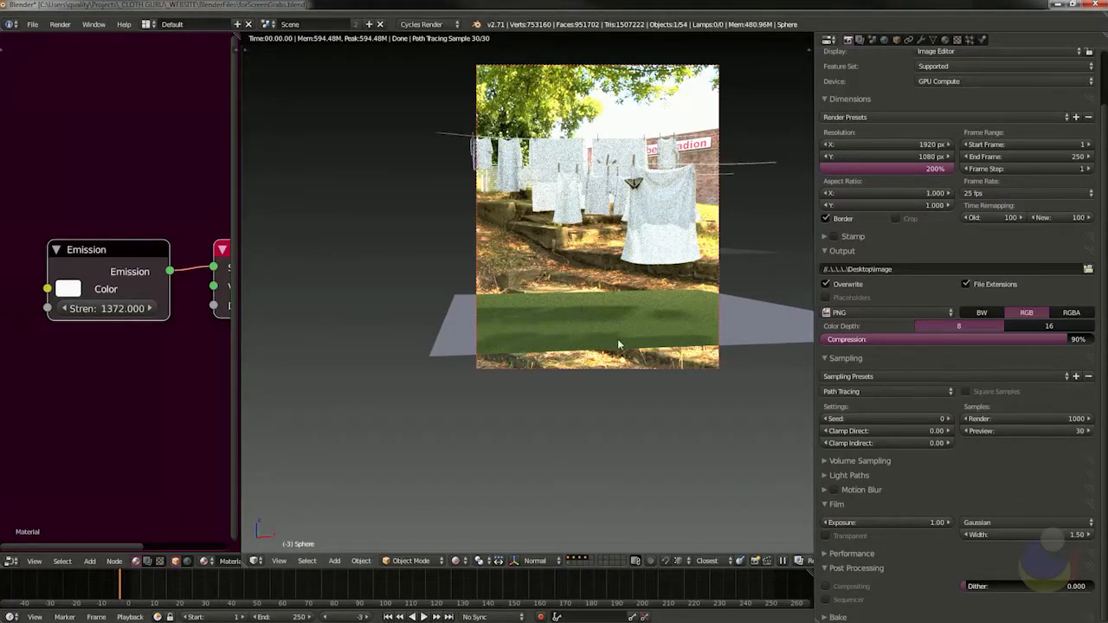
- Set the world background strength to 0 to preview the scene lit only by the sphere
{"action": "left_click", "coordinate": [884, 39]}
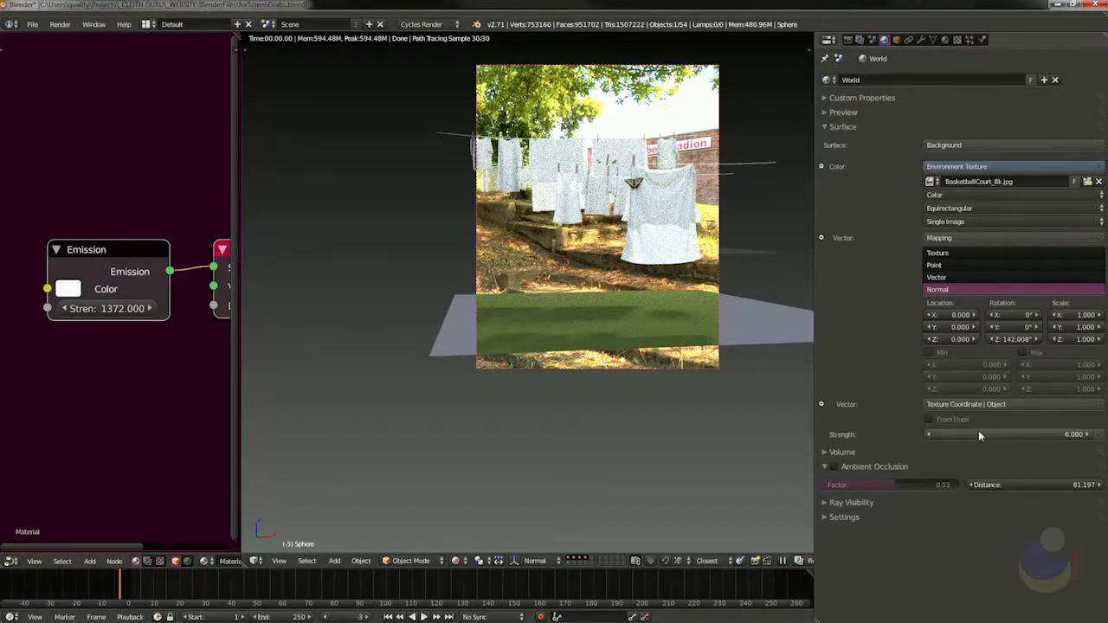
{"action": "left_click", "coordinate": [1022, 441]}
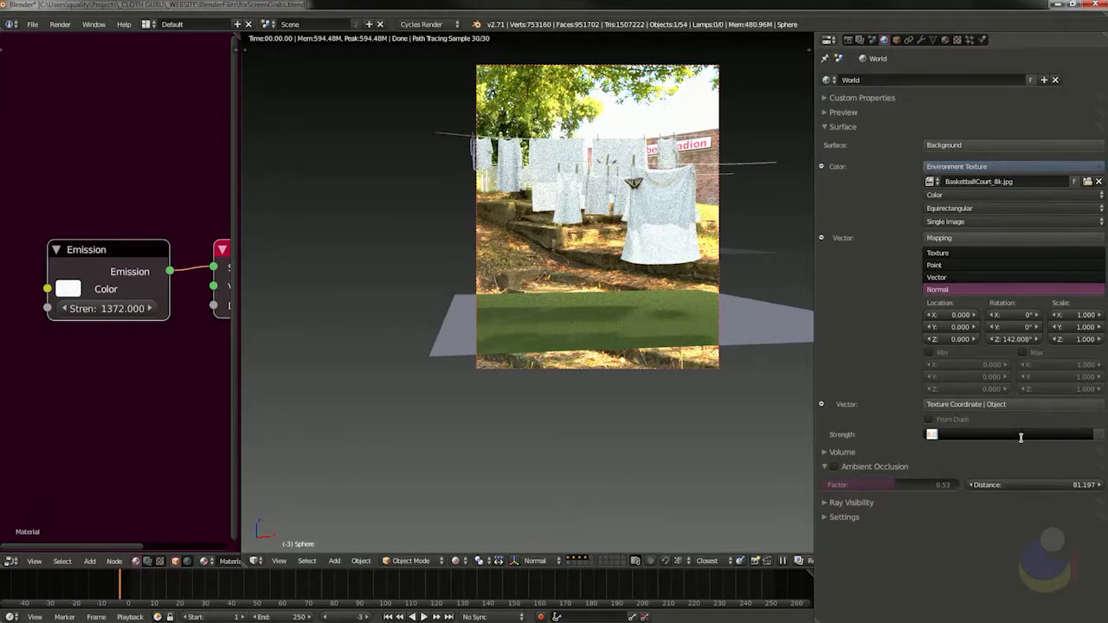
{"action": "type", "text": "0"}
{"action": "key", "text": "Return"}
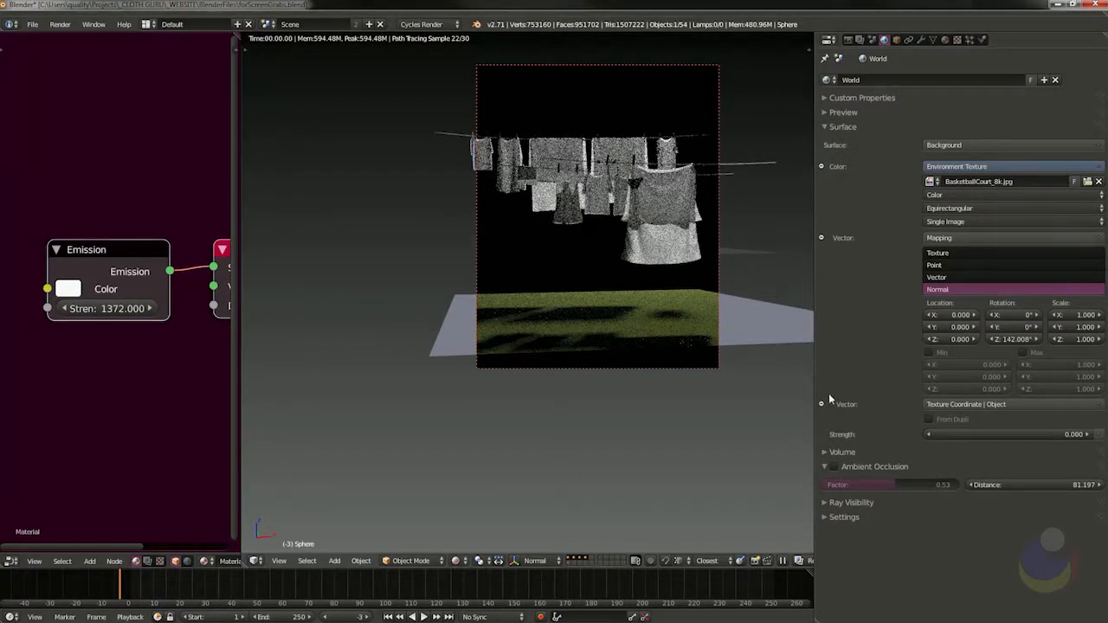
- Set the world background strength back to 6
{"action": "left_click", "coordinate": [1054, 433]}
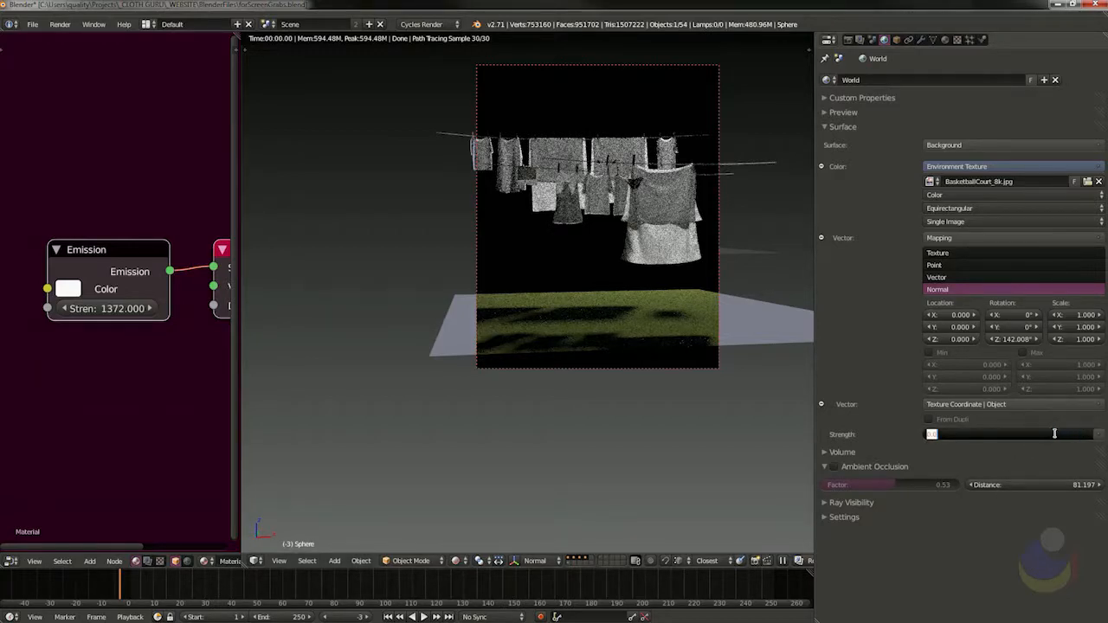
{"action": "type", "text": "6"}
{"action": "key", "text": "Return"}
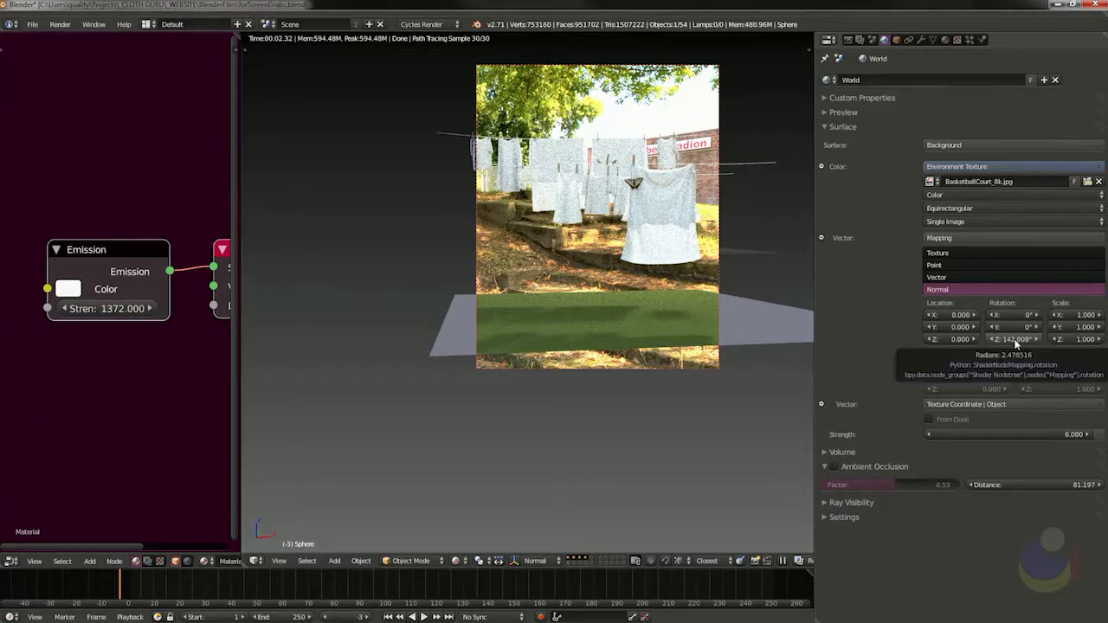
- Rotate the world environment texture to 114.312° around Z in its mapping and preview the render through the camera
{"action": "left_click", "coordinate": [1016, 339]}
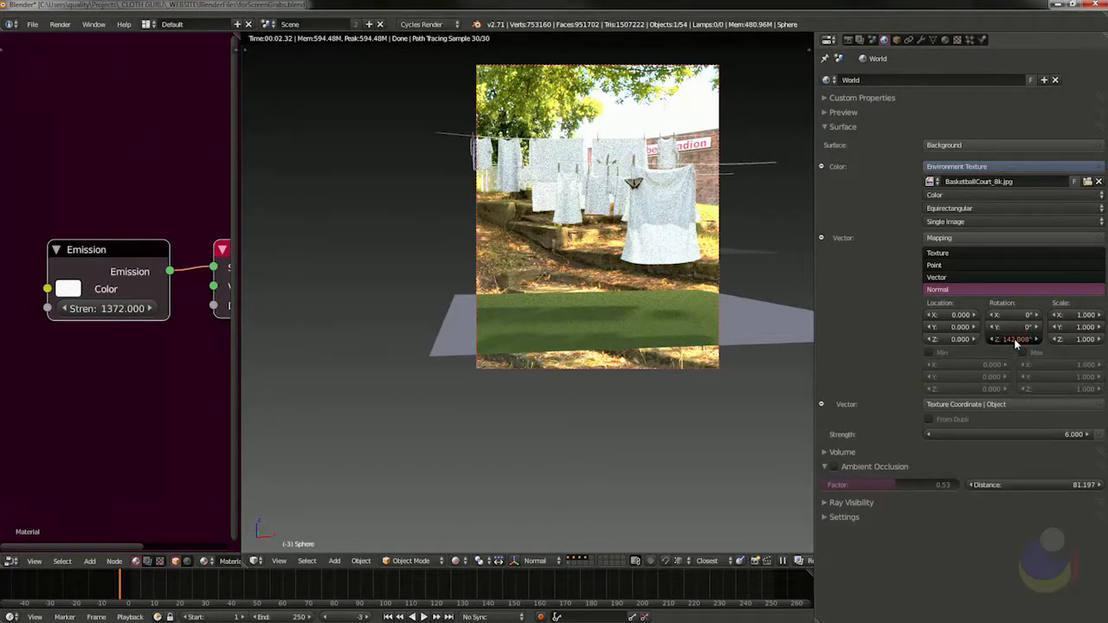
{"action": "left_click_drag", "start_coordinate": [1012, 338], "coordinate": [1009, 344]}
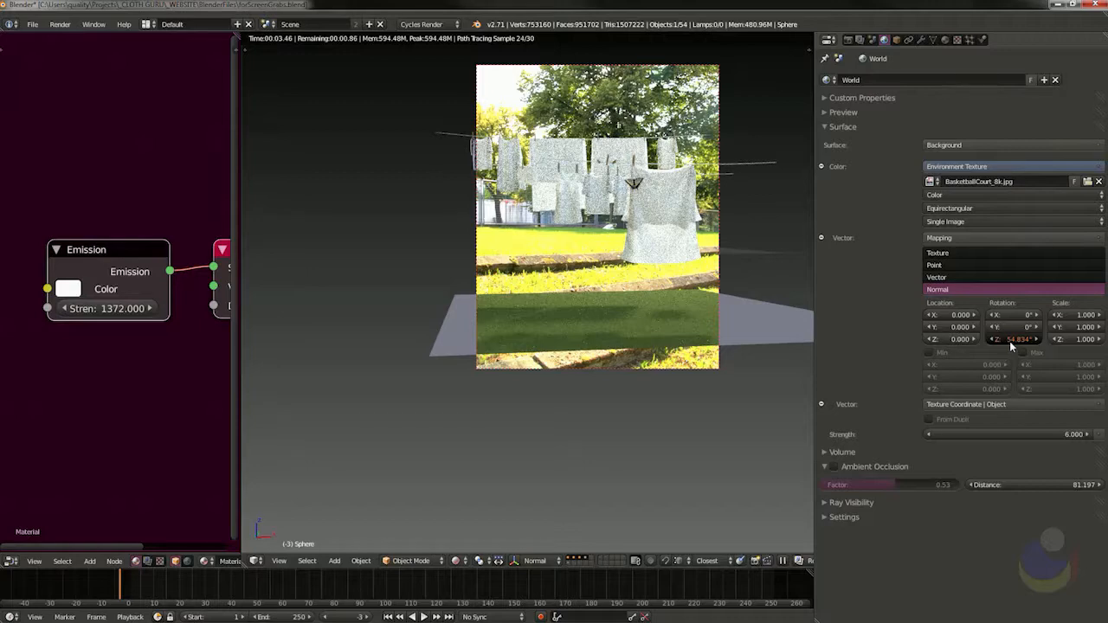
{"action": "left_click_drag", "start_coordinate": [1009, 341], "coordinate": [1011, 343]}
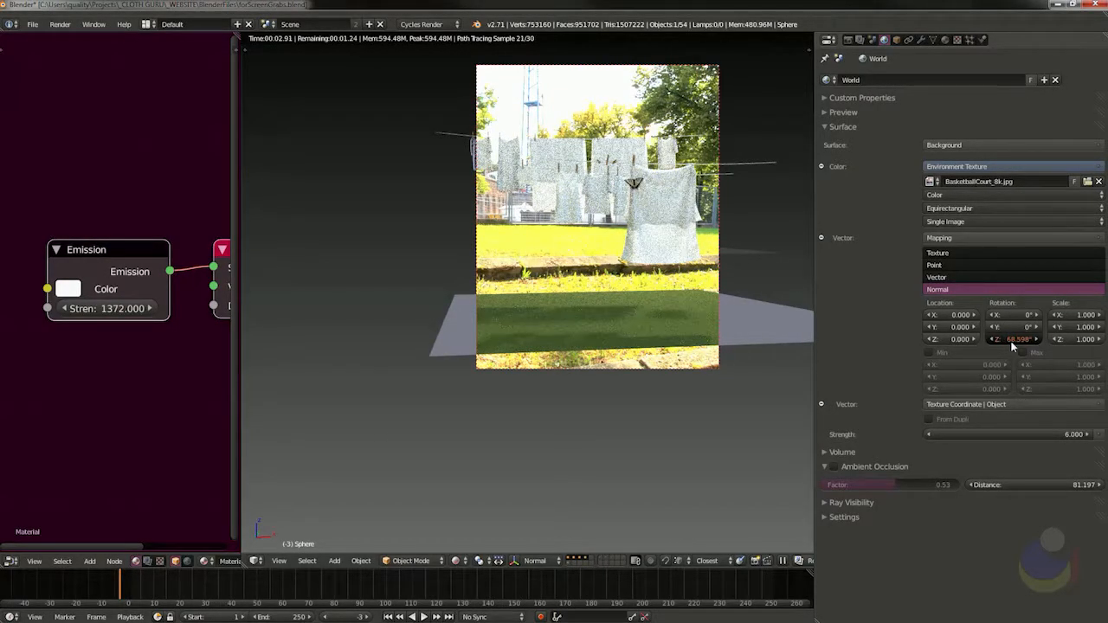
{"action": "left_click_drag", "start_coordinate": [1013, 343], "coordinate": [1012, 341]}
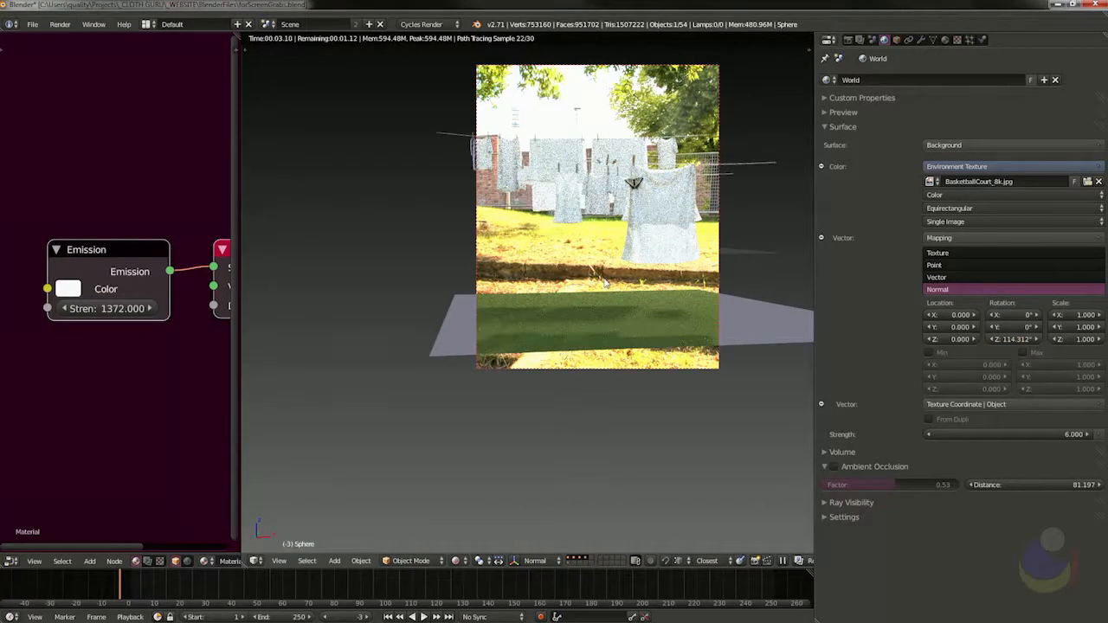
{"action": "key", "text": "KP_0"}
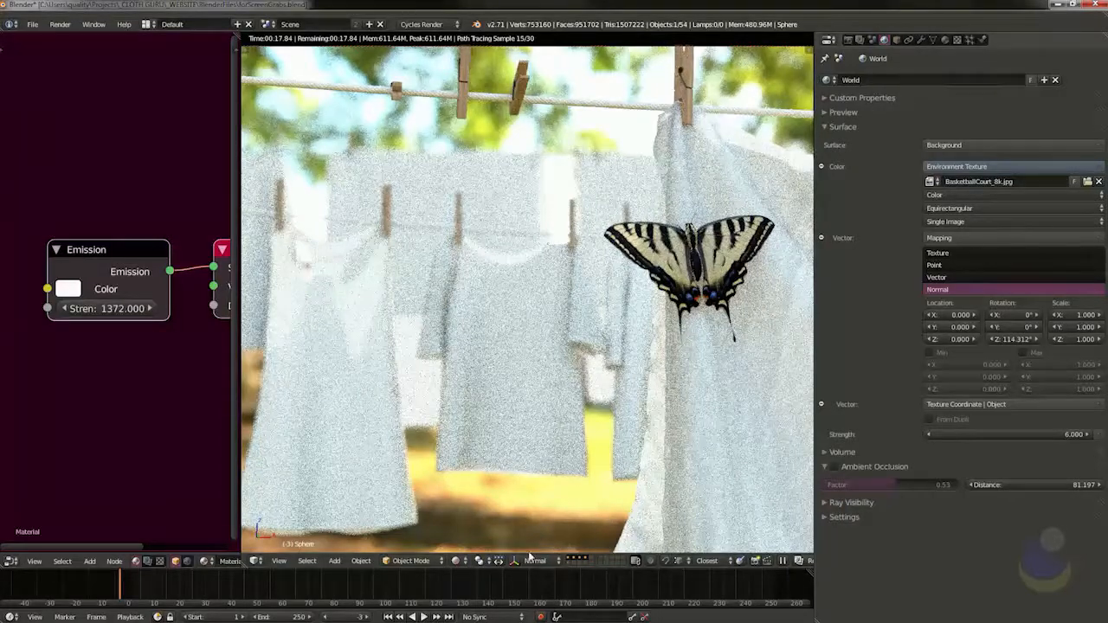
- Switch the viewport shading to Solid and show the whole camera frame
{"action": "left_click", "coordinate": [456, 561]}
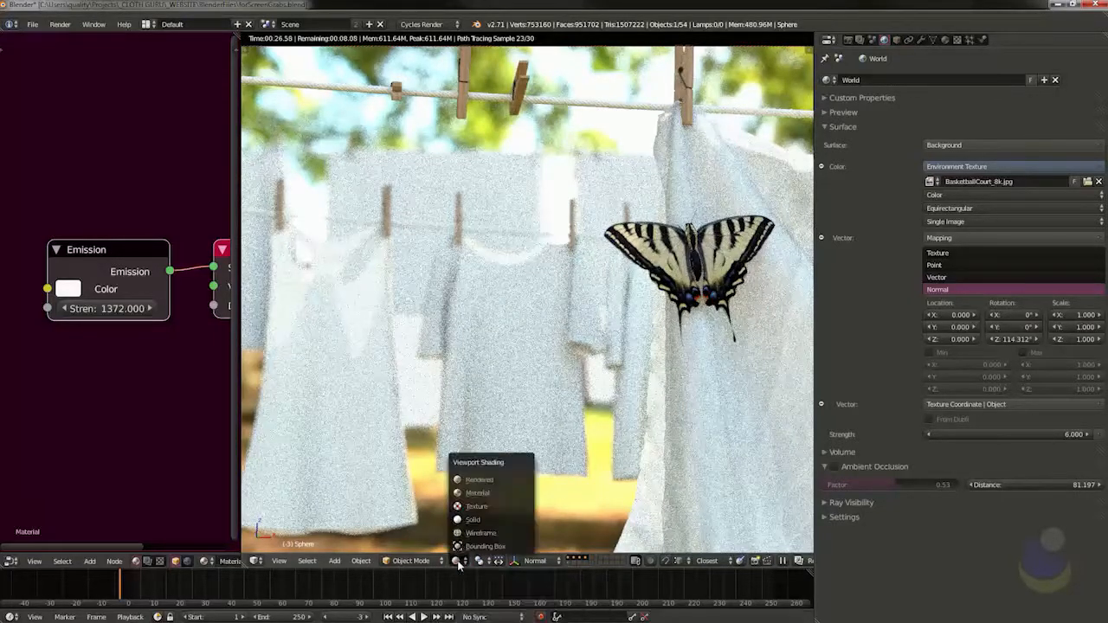
{"action": "left_click", "coordinate": [467, 519]}
{"action": "scroll", "coordinate": [651, 348], "scroll_direction": "down", "scroll_amount": 3}
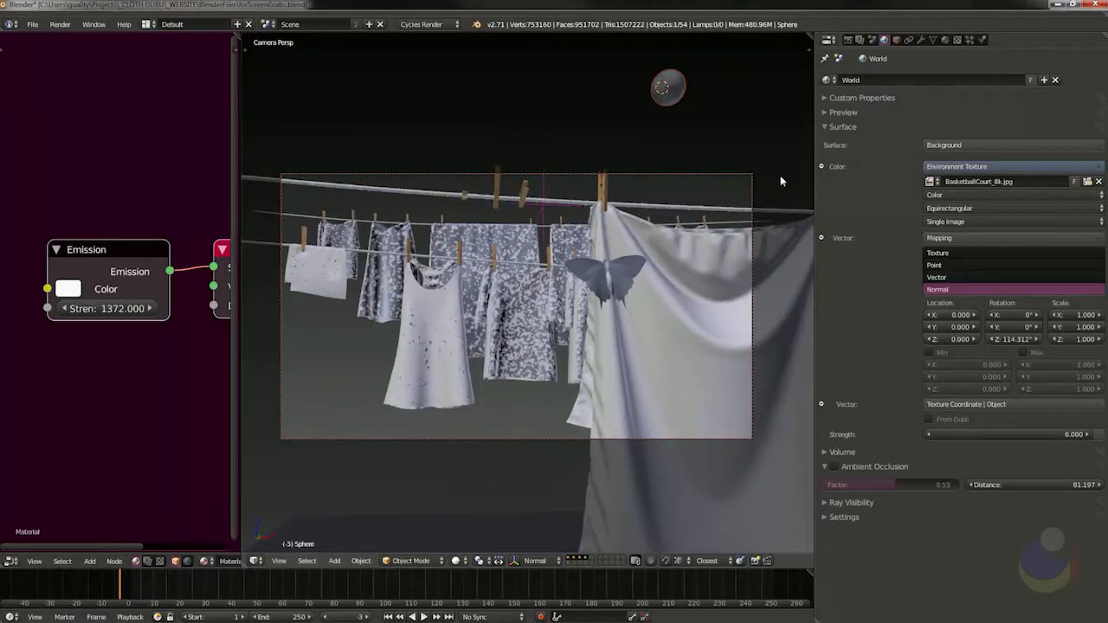
- Review the render dimensions, output path and sampling settings, and set the PNG output's colour mode to RGBA
{"action": "left_click", "coordinate": [849, 40]}
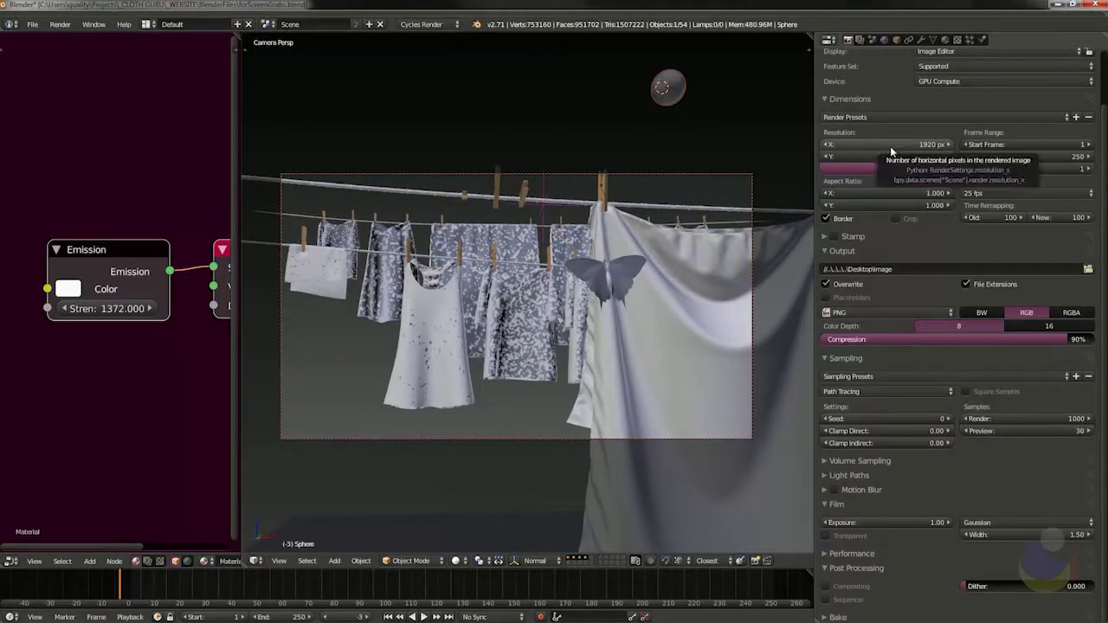
{"action": "scroll", "coordinate": [916, 284], "scroll_direction": "up", "scroll_amount": 2}
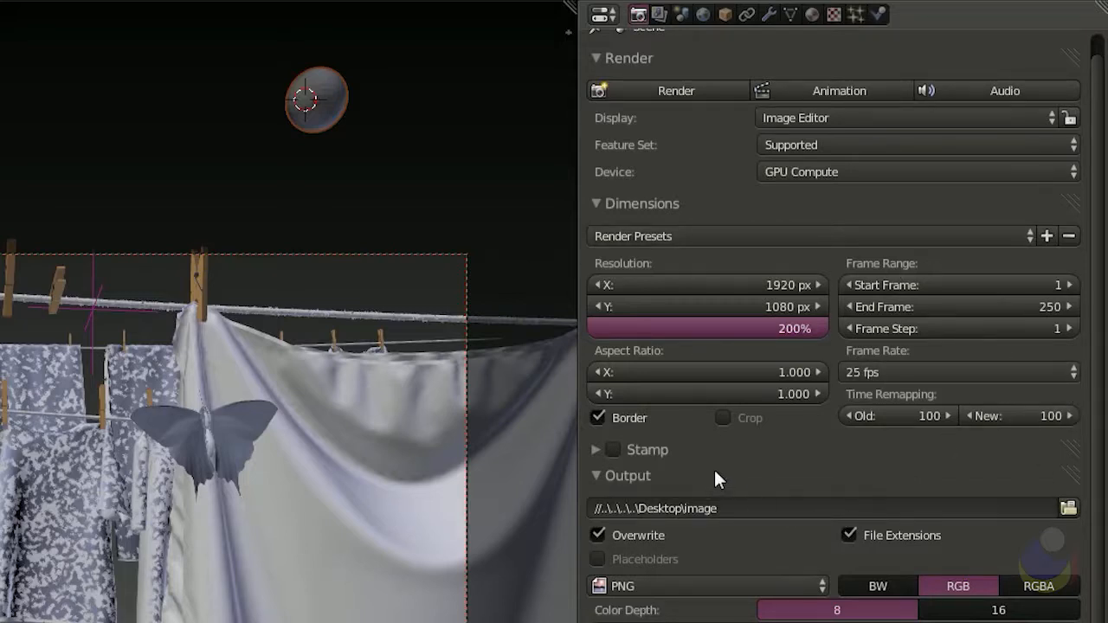
{"action": "left_click", "coordinate": [742, 507]}
{"action": "left_click", "coordinate": [764, 526]}
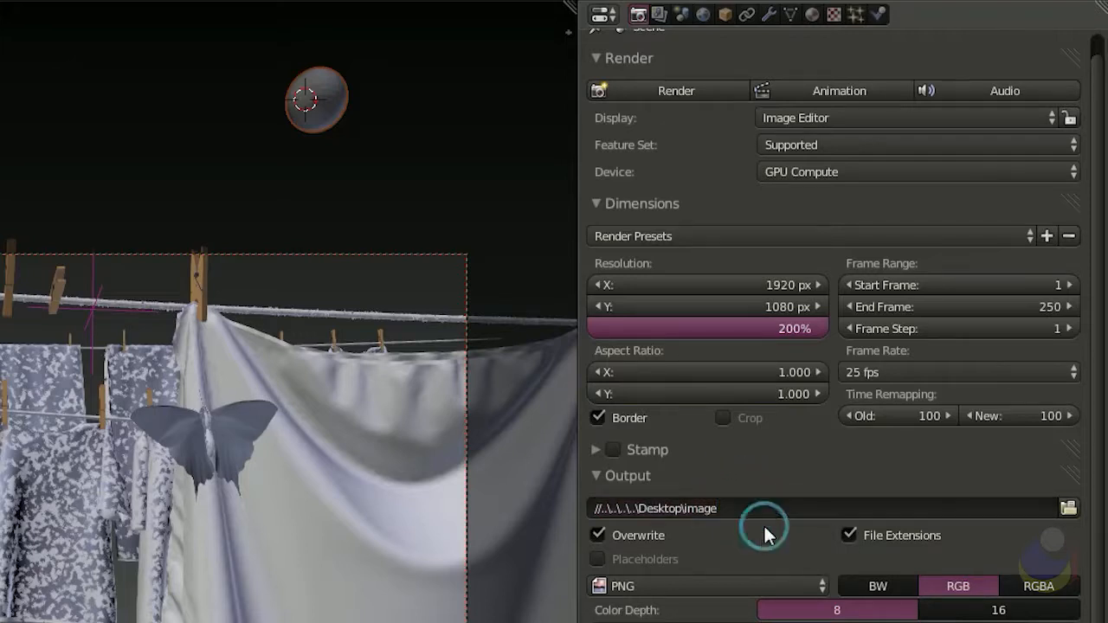
{"action": "scroll", "coordinate": [765, 536], "scroll_direction": "down", "scroll_amount": 2}
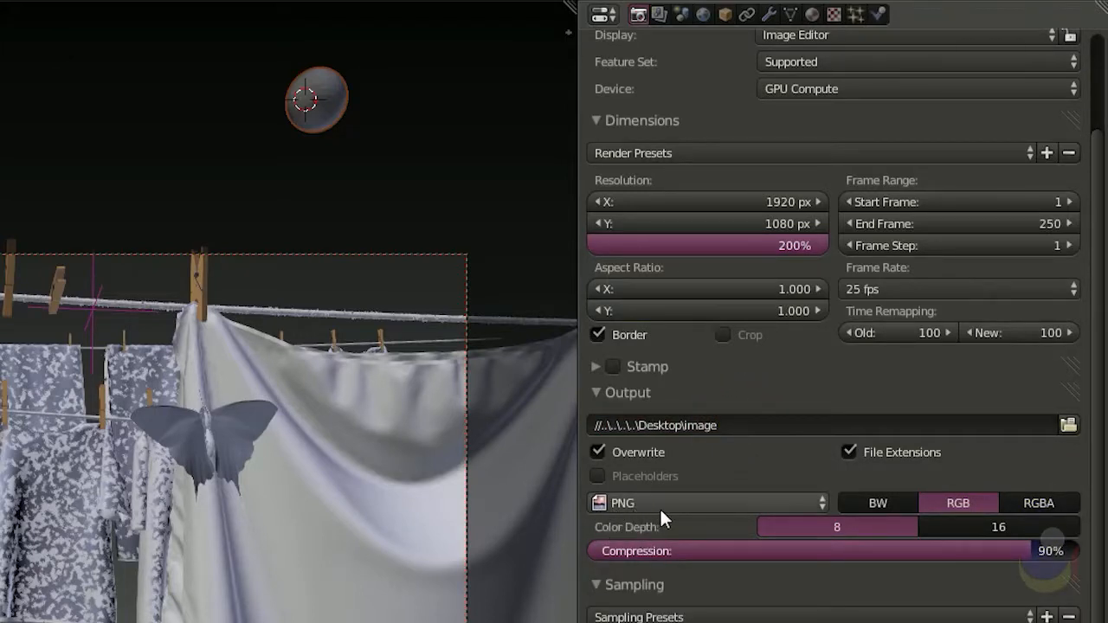
{"action": "left_click", "coordinate": [1011, 503]}
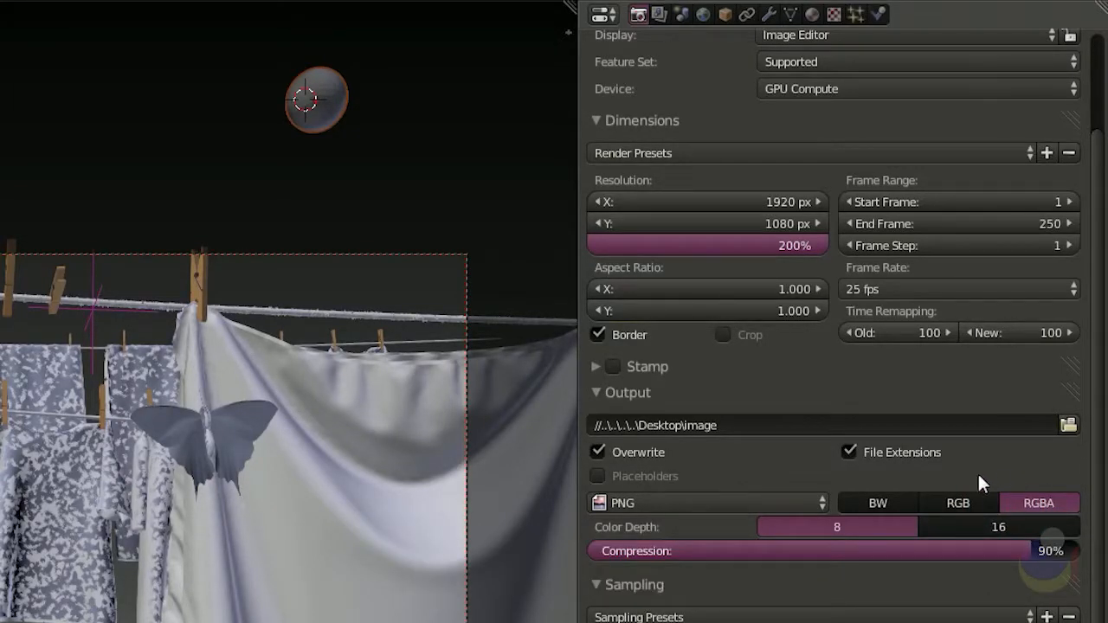
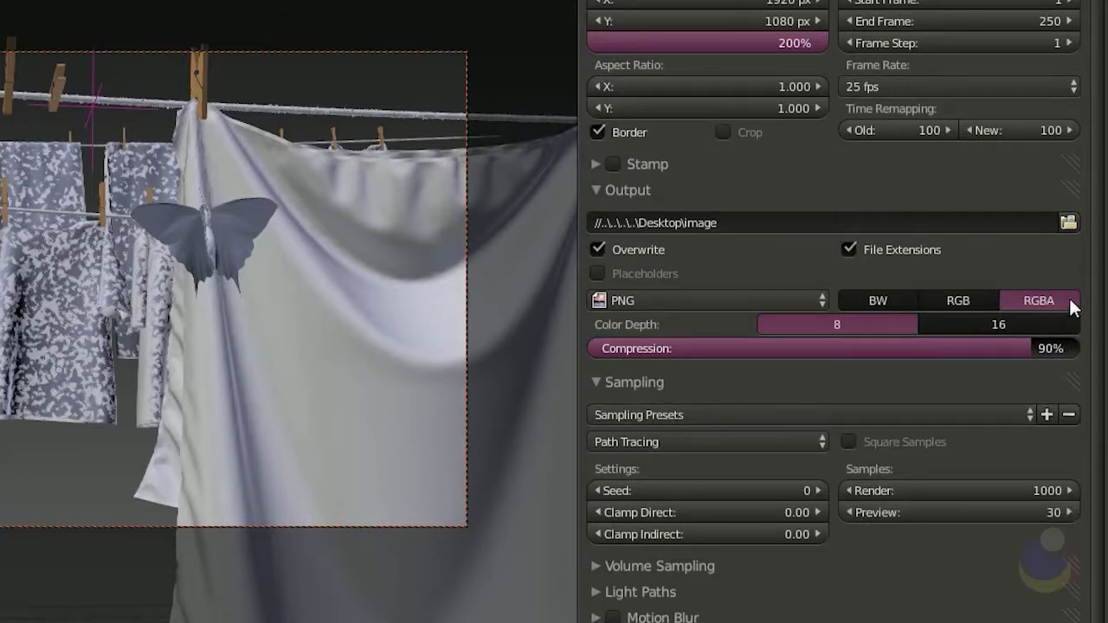
{"action": "scroll", "coordinate": [828, 606], "scroll_direction": "up", "scroll_amount": 2}
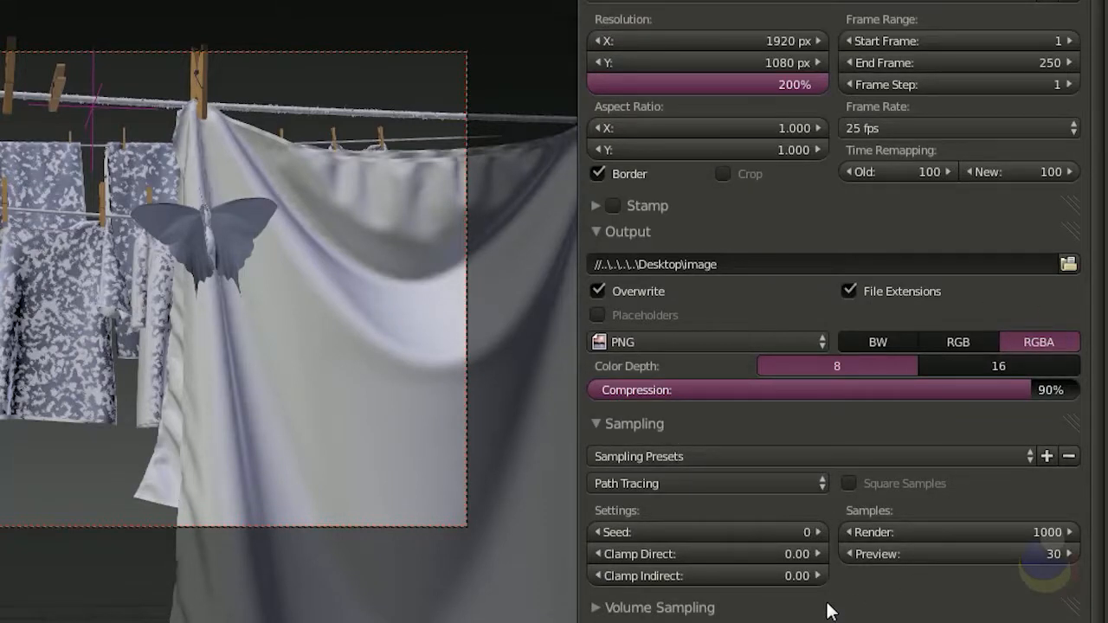
{"action": "scroll", "coordinate": [828, 610], "scroll_direction": "down", "scroll_amount": 2}
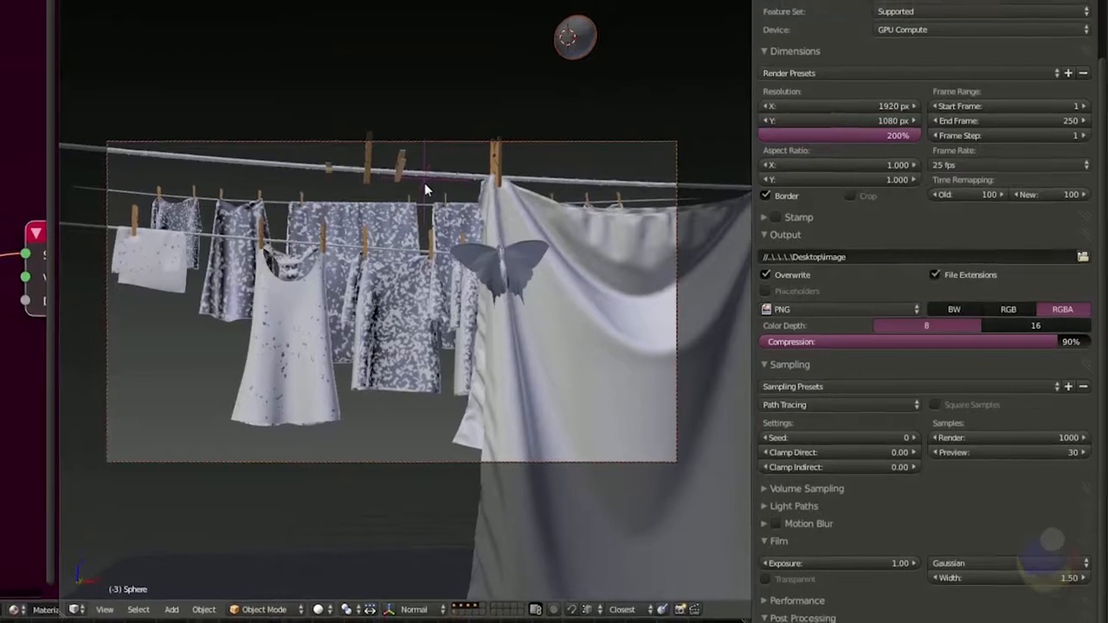
- Try to move the Focus_point empty near the front clothesline while looking through the camera
{"action": "right_click", "coordinate": [376, 167]}
{"action": "key", "text": "g"}
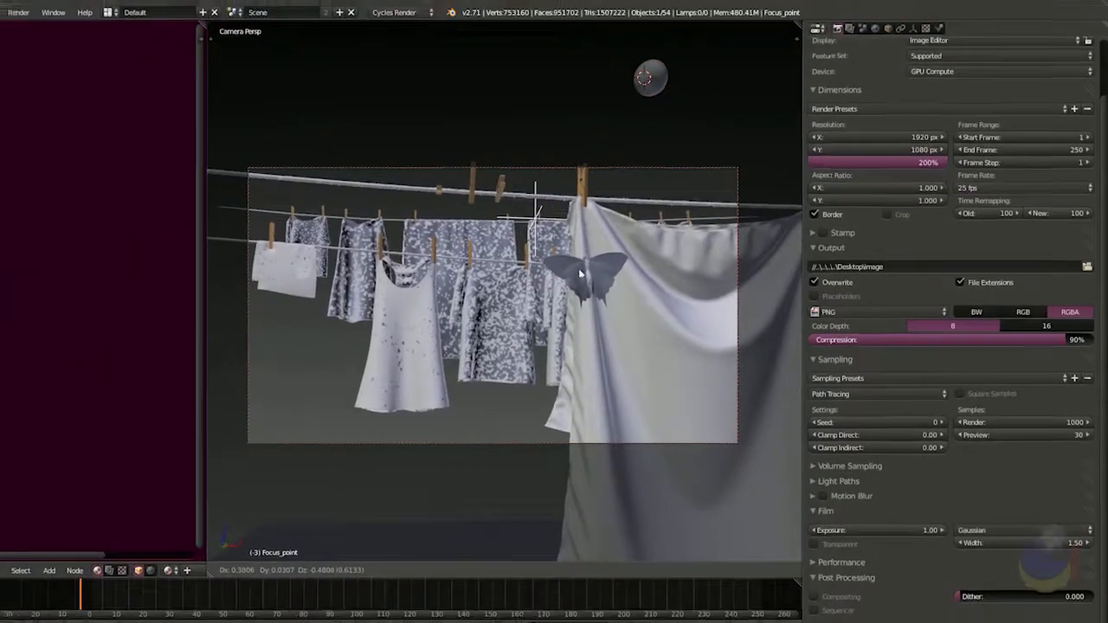
{"action": "right_click", "coordinate": [546, 246]}
{"action": "key", "text": "space"}
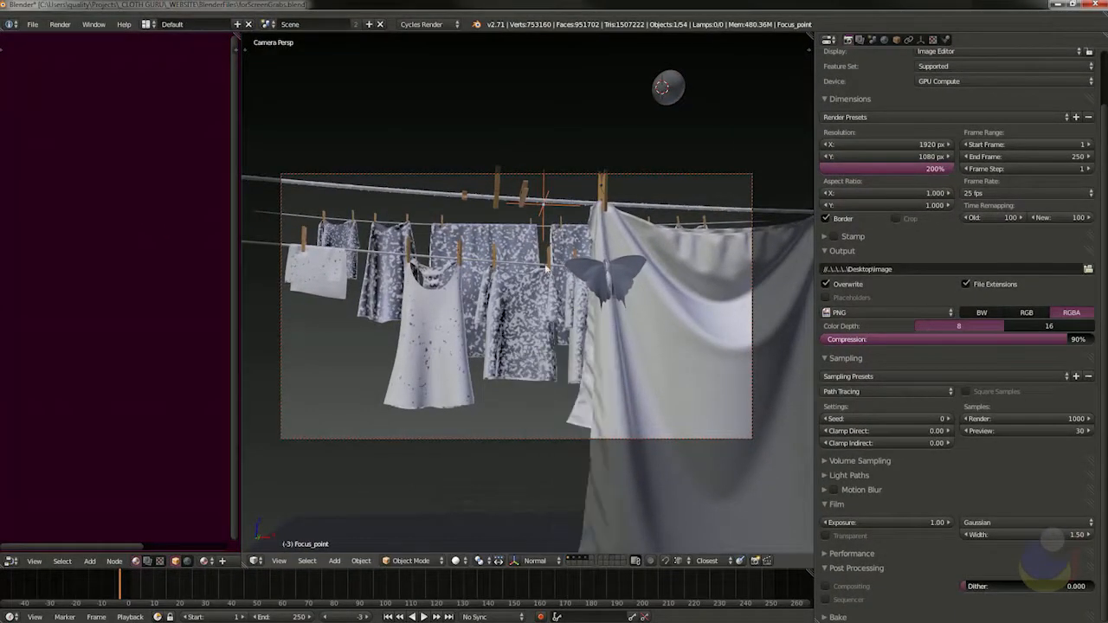
- Leave the camera view and select the camera, viewing it from outside together with the clotheslines
{"action": "middle_click_drag", "start_coordinate": [554, 366], "coordinate": [697, 251]}
{"action": "scroll", "coordinate": [641, 376], "scroll_direction": "down", "scroll_amount": 8}
{"action": "right_click", "coordinate": [743, 190]}
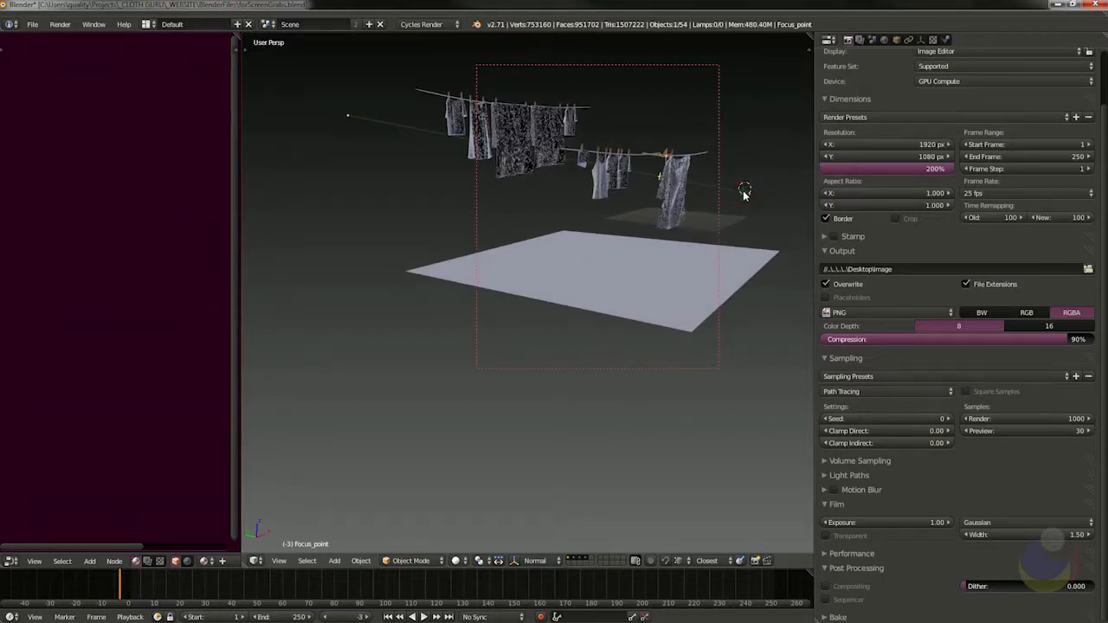
{"action": "middle_click_drag", "start_coordinate": [732, 230], "coordinate": [604, 229]}
{"action": "scroll", "coordinate": [590, 258], "scroll_direction": "up", "scroll_amount": 3}
{"action": "scroll", "coordinate": [591, 261], "scroll_direction": "up", "scroll_amount": 5}
{"action": "scroll", "coordinate": [613, 268], "scroll_direction": "down", "scroll_amount": 3}
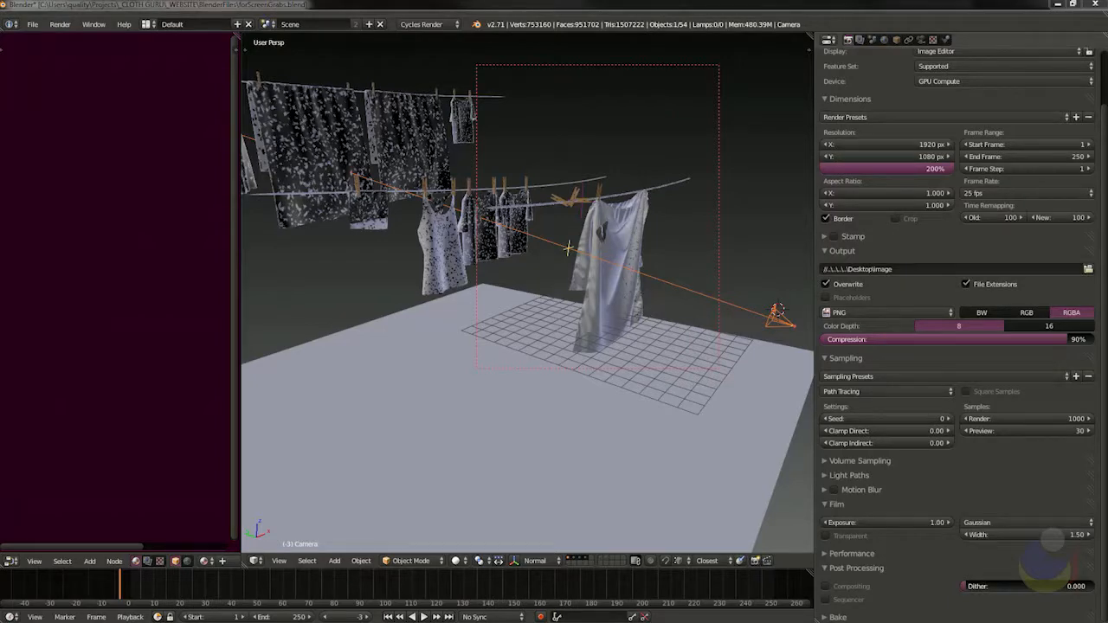
- Switch to Picasa Photo Viewer to look at the finished WhiteLinen.jpg image, and return to Blender
{"action": "left_click_drag", "start_coordinate": [1107, 11], "coordinate": [491, 24]}
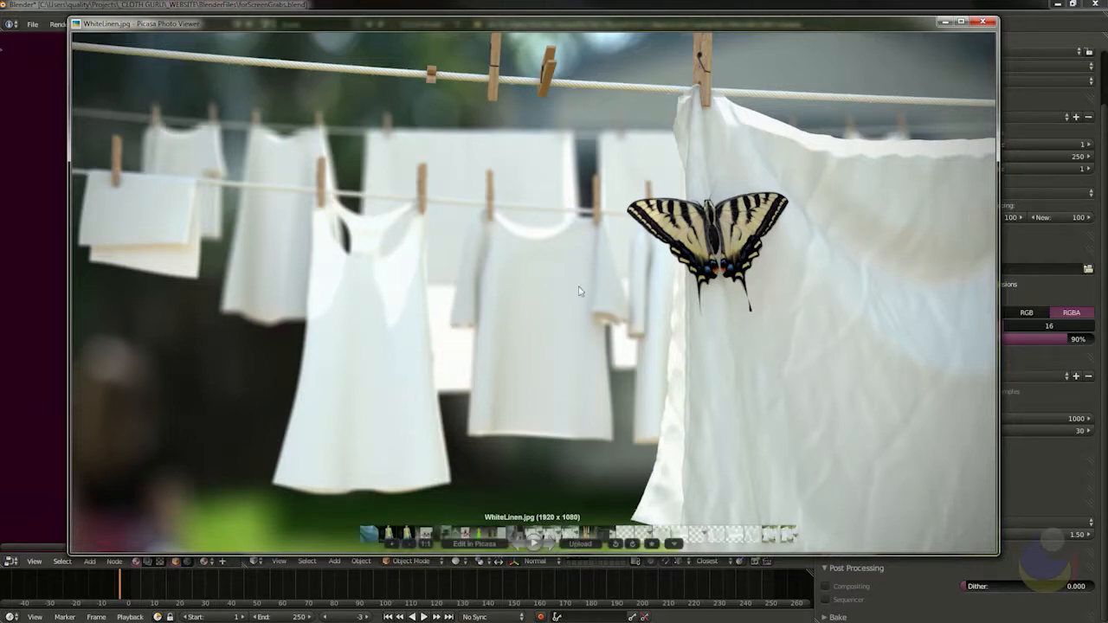
{"action": "left_click", "coordinate": [946, 22]}
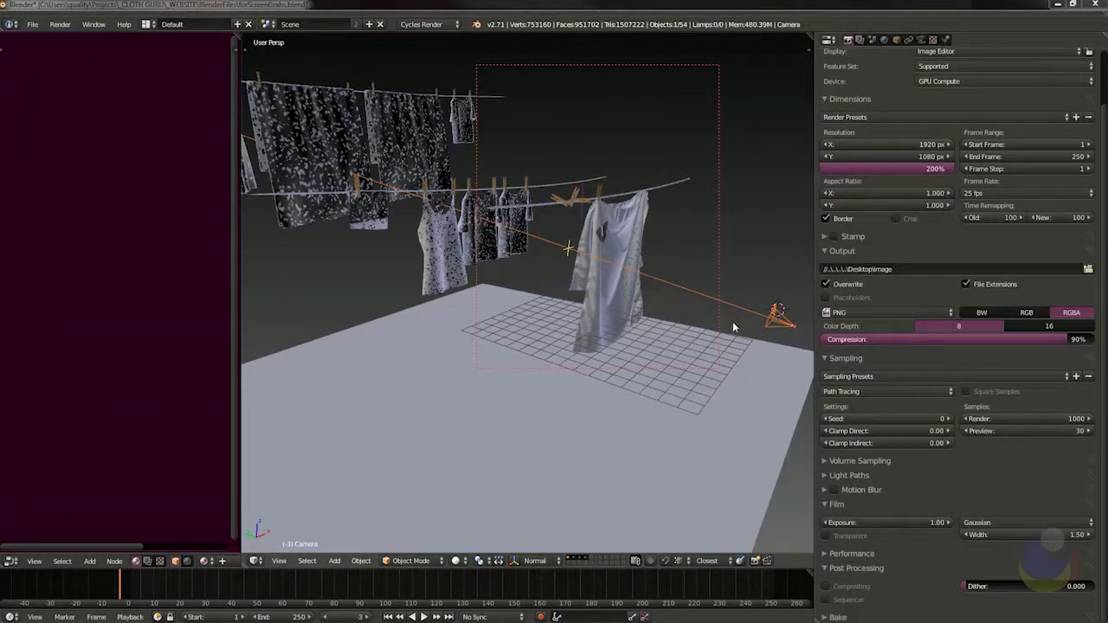
- Open the selected camera's data settings and toggle its Limits display off and back on
{"action": "left_click", "coordinate": [921, 40]}
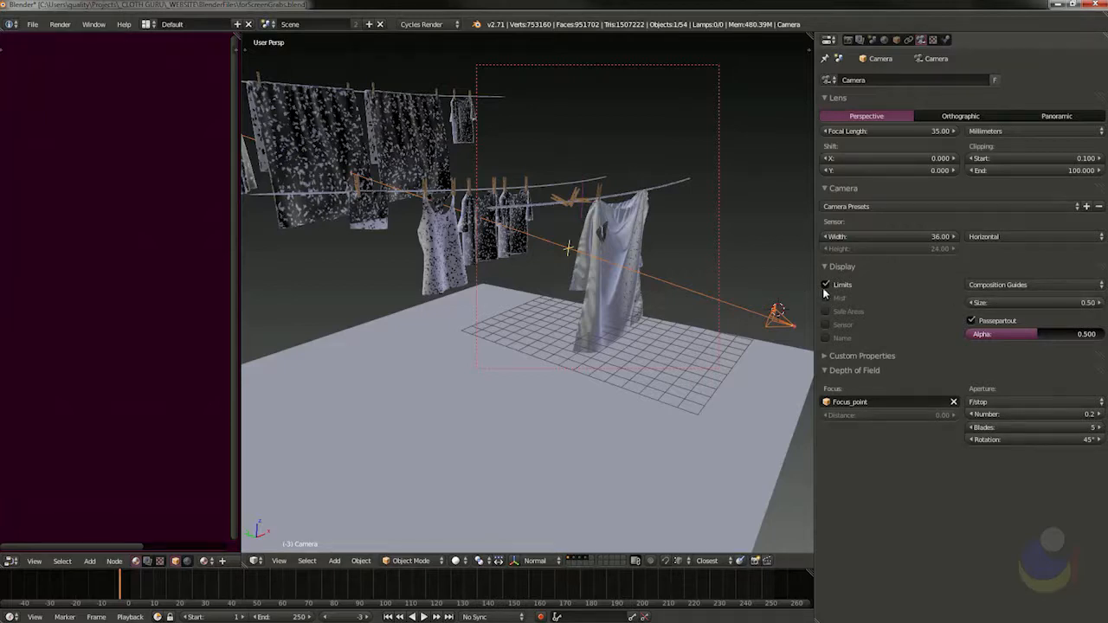
{"action": "left_click", "coordinate": [825, 285]}
{"action": "left_click", "coordinate": [826, 285]}
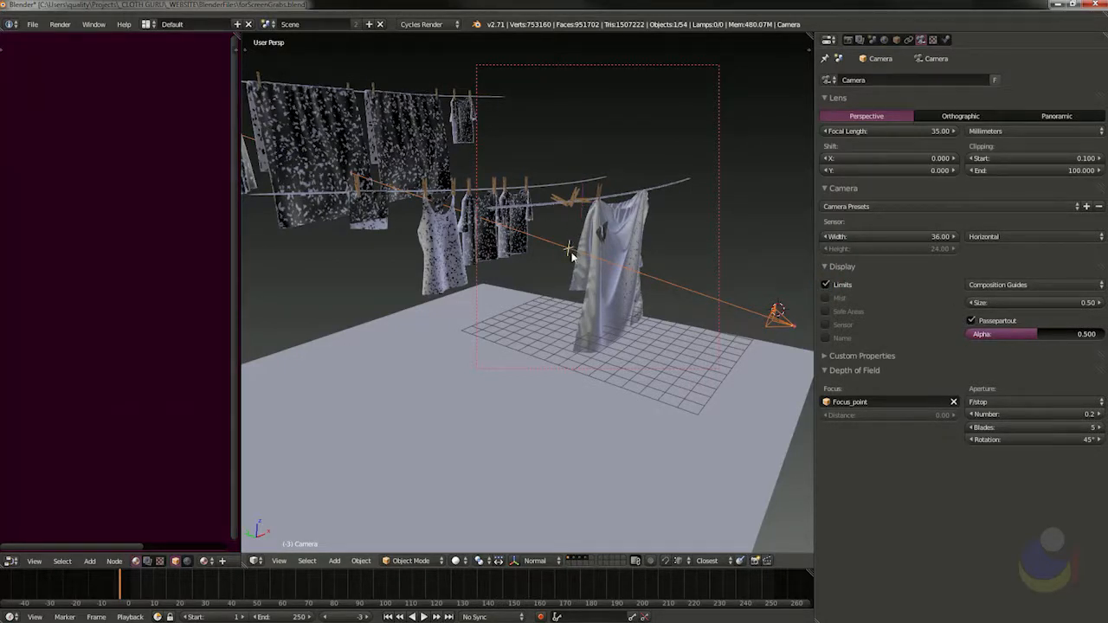
- Select and inspect the Focus_point empty up close, and reselect the camera to check its depth of field focus object
{"action": "right_click", "coordinate": [580, 208]}
{"action": "scroll", "coordinate": [627, 259], "scroll_direction": "up", "scroll_amount": 5}
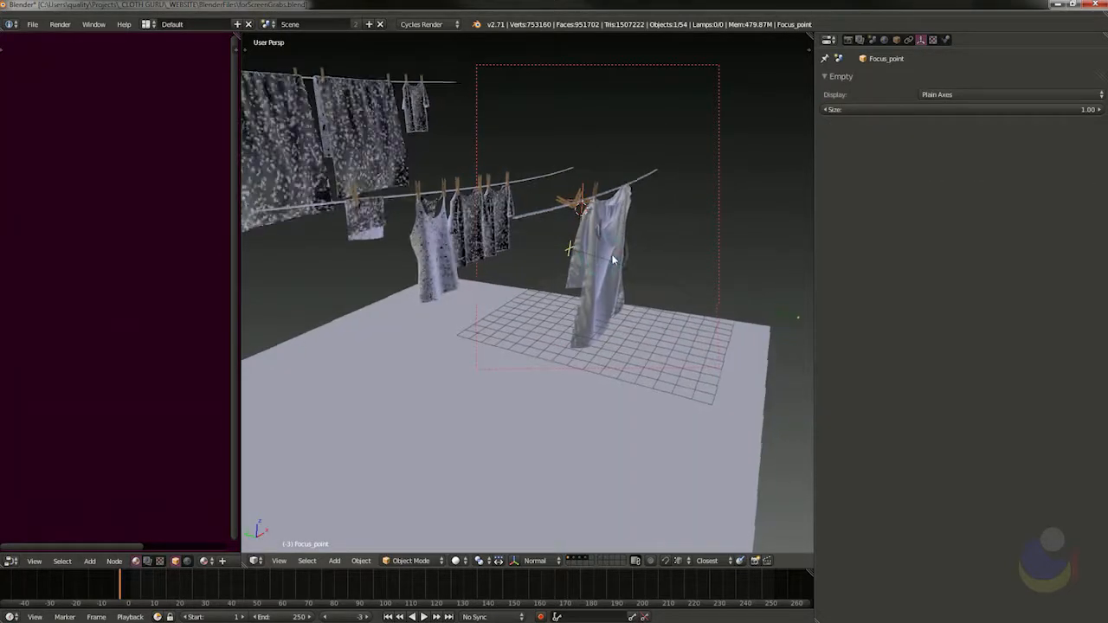
{"action": "scroll", "coordinate": [650, 246], "scroll_direction": "up", "scroll_amount": 5}
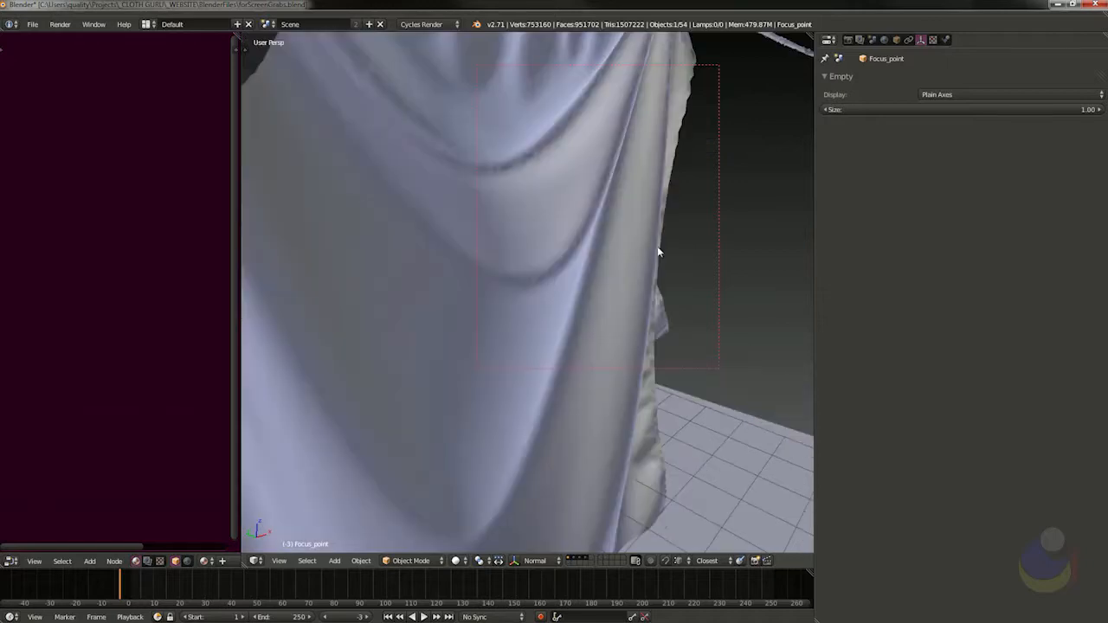
{"action": "scroll", "coordinate": [611, 267], "scroll_direction": "down", "scroll_amount": 10}
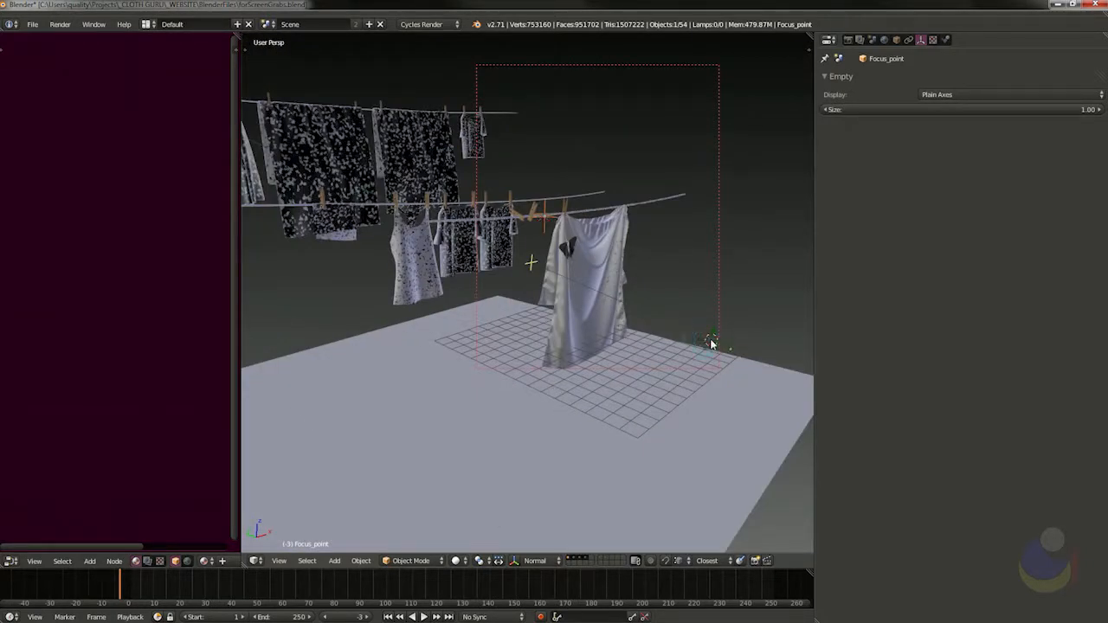
{"action": "right_click", "coordinate": [712, 341]}
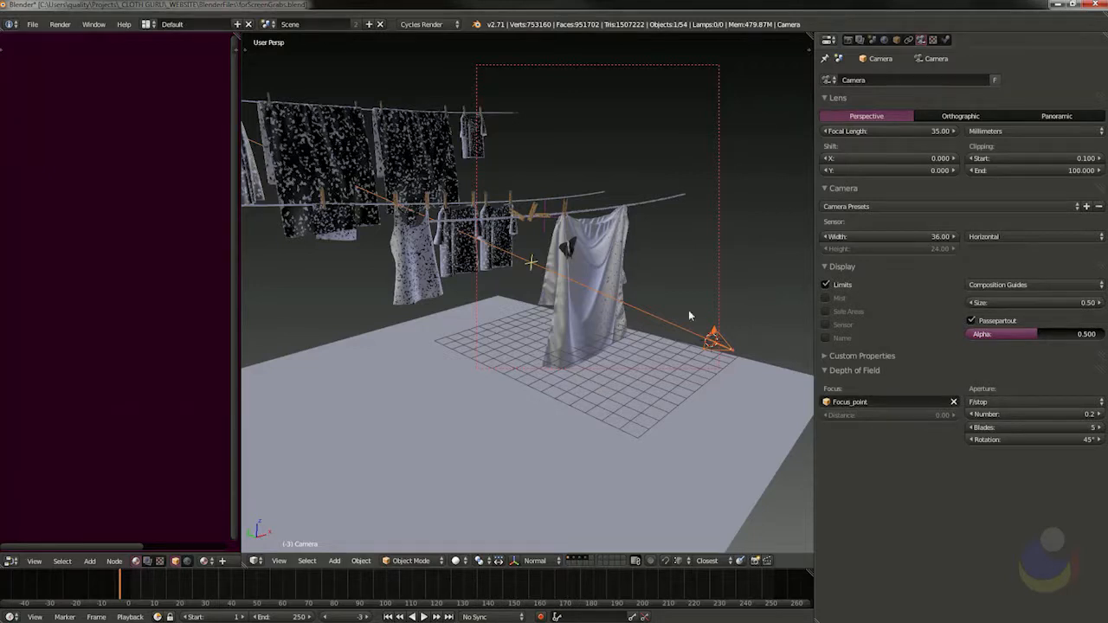
- Try moving the Focus_point empty away from the front clothesline toward the camera
{"action": "right_click", "coordinate": [545, 210]}
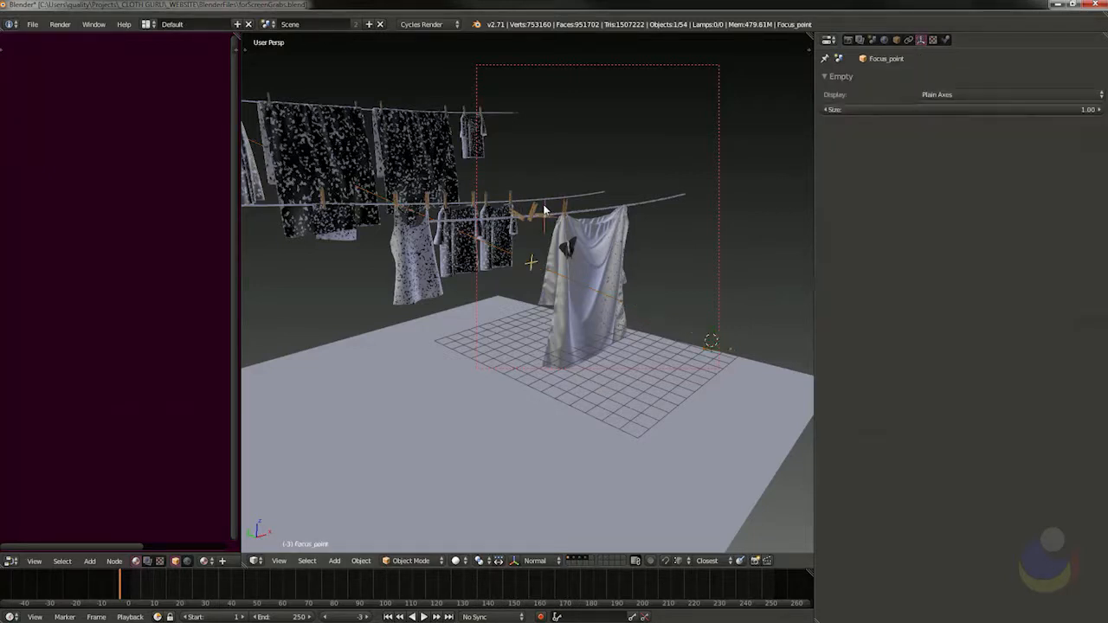
{"action": "key", "text": "g"}
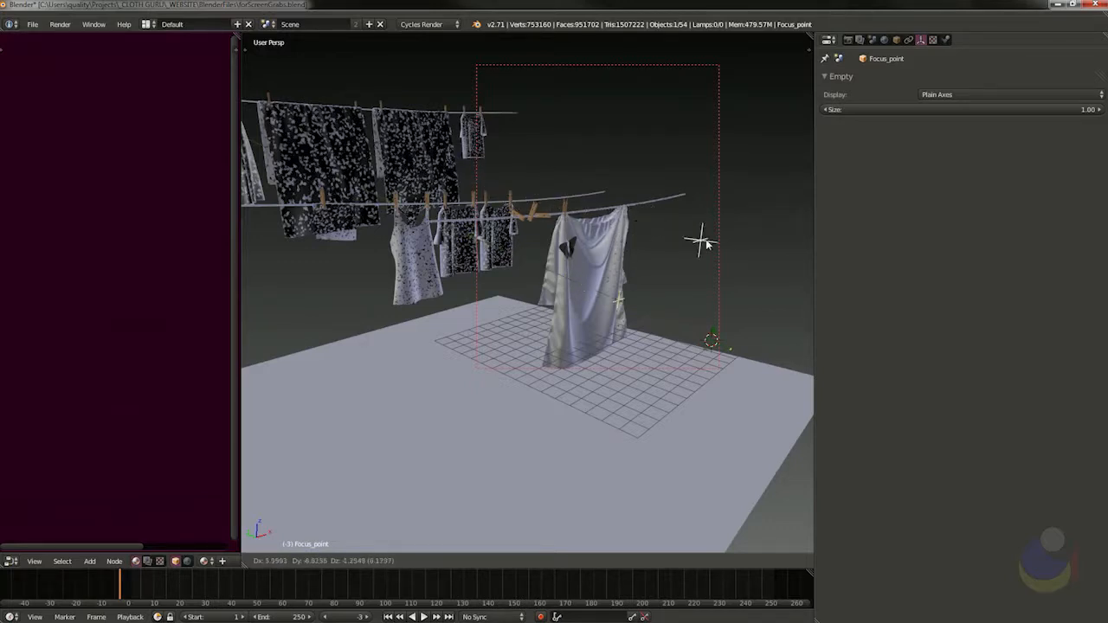
{"action": "left_click", "coordinate": [559, 267]}
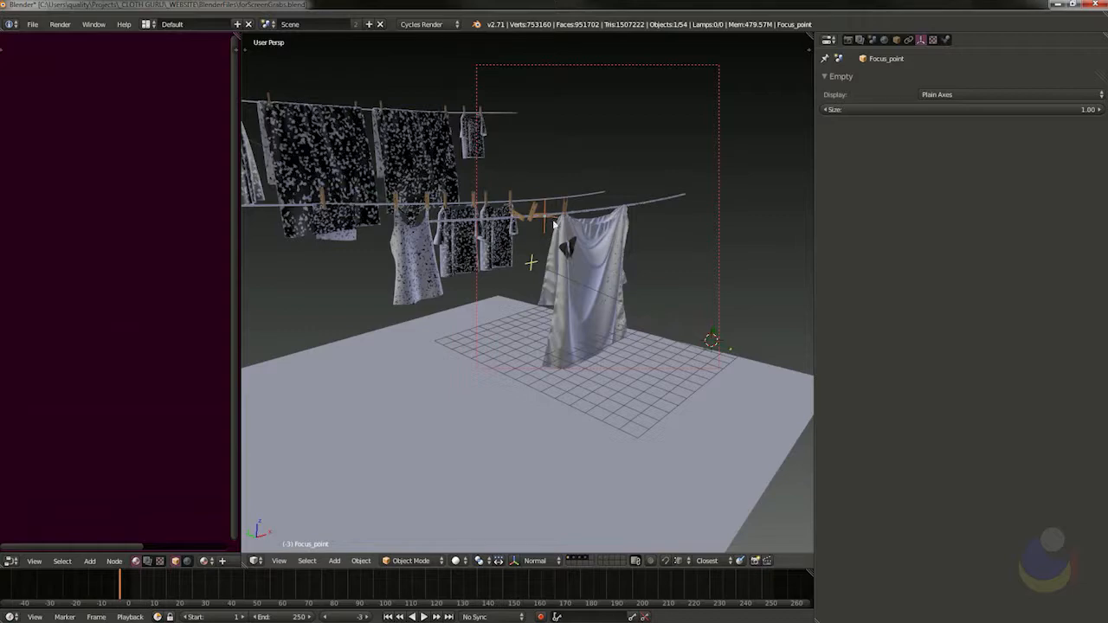
- Examine from the side how the Focus_point empty lines up with the front sheet and the butterfly
{"action": "mouse_move", "coordinate": [558, 246]}
{"action": "middle_mouse_down"}
{"action": "mouse_move", "coordinate": [617, 241]}
{"action": "mouse_move", "coordinate": [566, 240]}
{"action": "mouse_move", "coordinate": [577, 290]}
{"action": "mouse_move", "coordinate": [608, 283]}
{"action": "mouse_move", "coordinate": [550, 258]}
{"action": "mouse_move", "coordinate": [547, 244]}
{"action": "middle_mouse_up"}
{"action": "scroll", "coordinate": [561, 249], "scroll_direction": "up", "scroll_amount": 8}
{"action": "scroll", "coordinate": [562, 262], "scroll_direction": "down", "scroll_amount": 8}
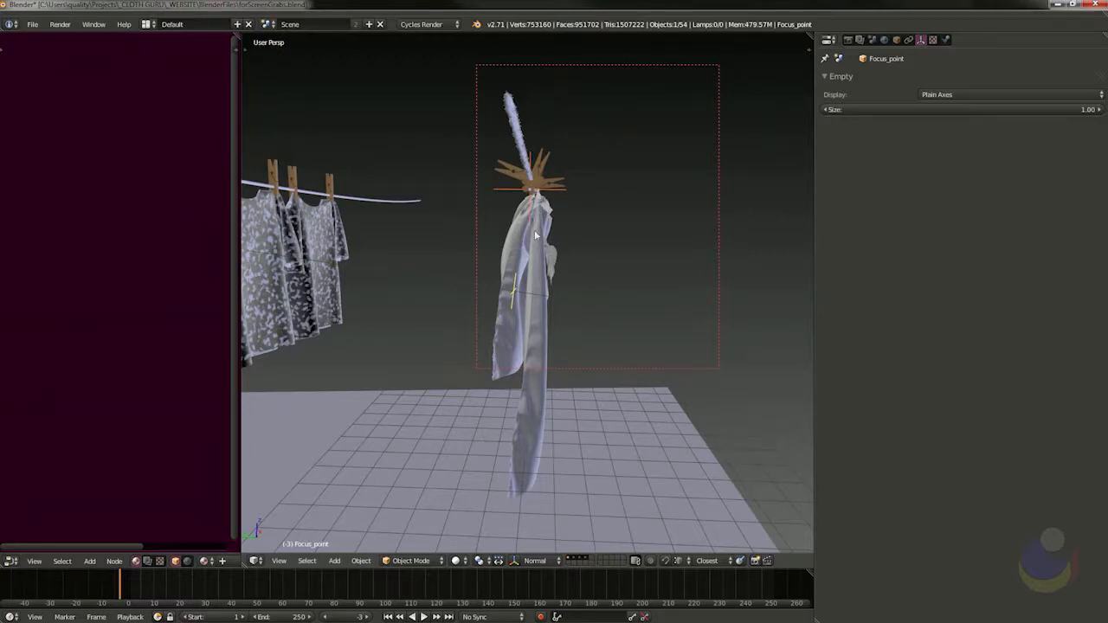
{"action": "middle_click_drag", "start_coordinate": [524, 193], "coordinate": [564, 263]}
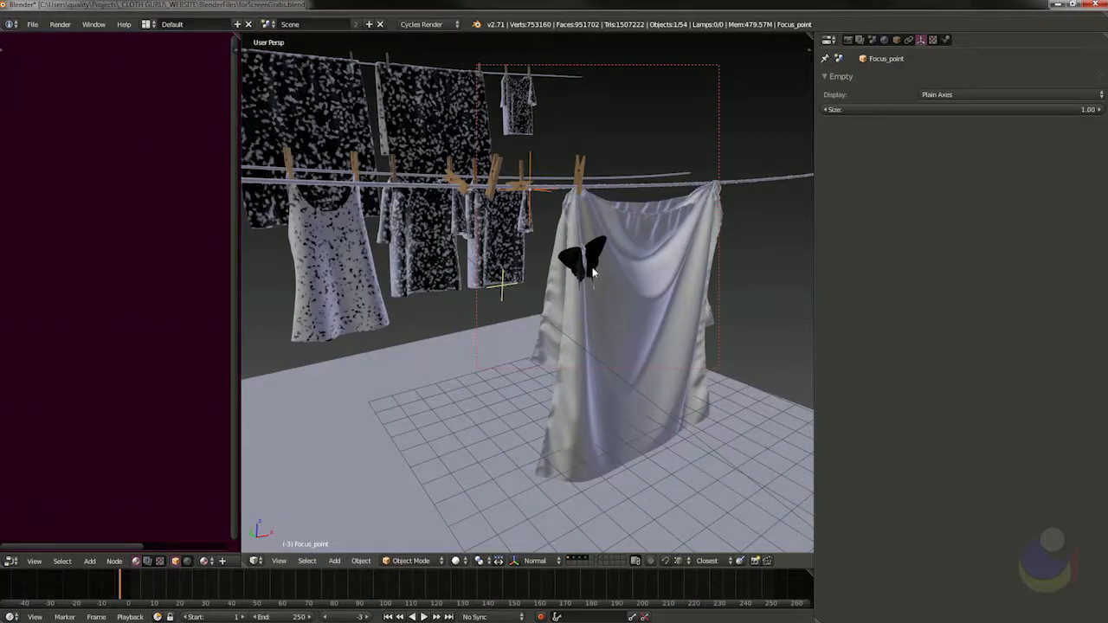
- Select the camera, review its depth of field aperture settings, and look through the camera
{"action": "middle_click_drag", "start_coordinate": [672, 344], "coordinate": [765, 438]}
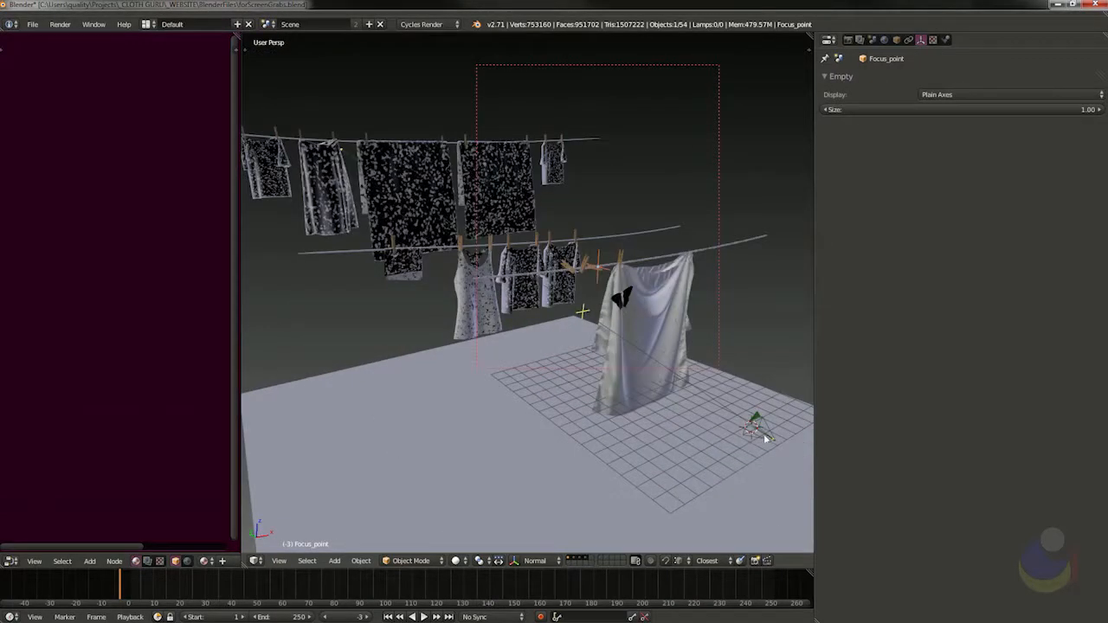
{"action": "right_click", "coordinate": [765, 435]}
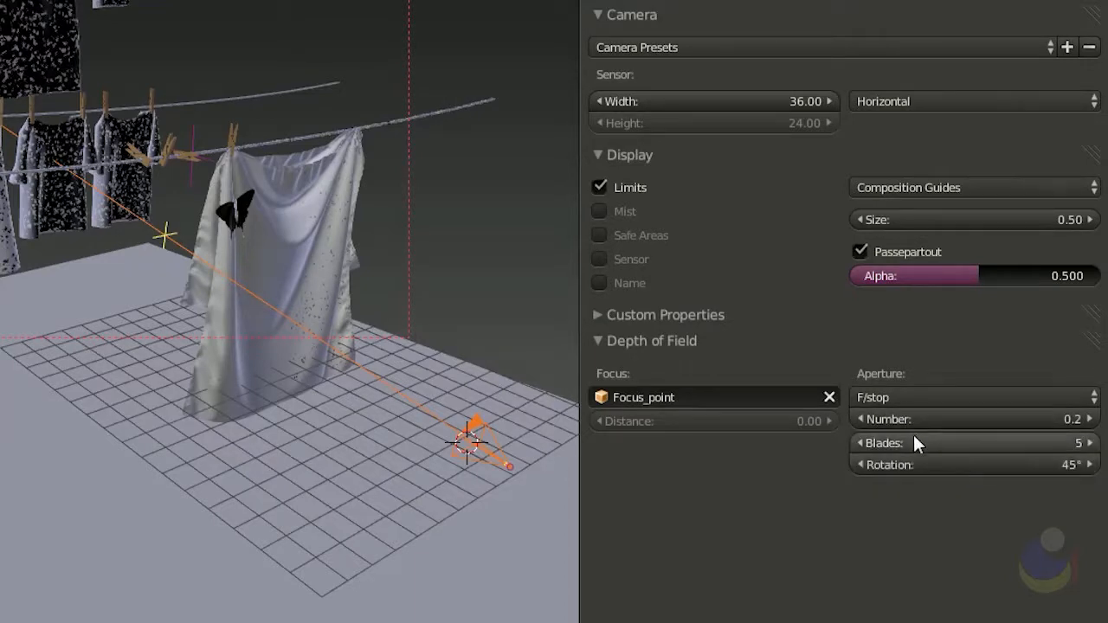
{"action": "key", "text": "KP_0"}
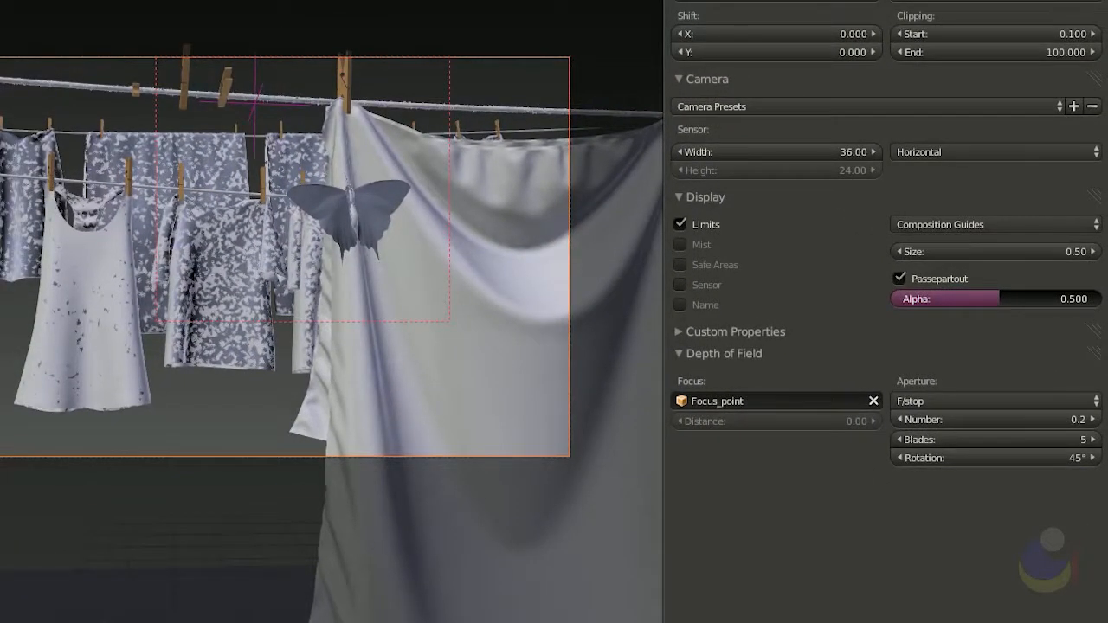
- Switch the camera view to rendered shading and set the camera's depth of field F/stop number to 22
{"action": "key", "text": "z"}
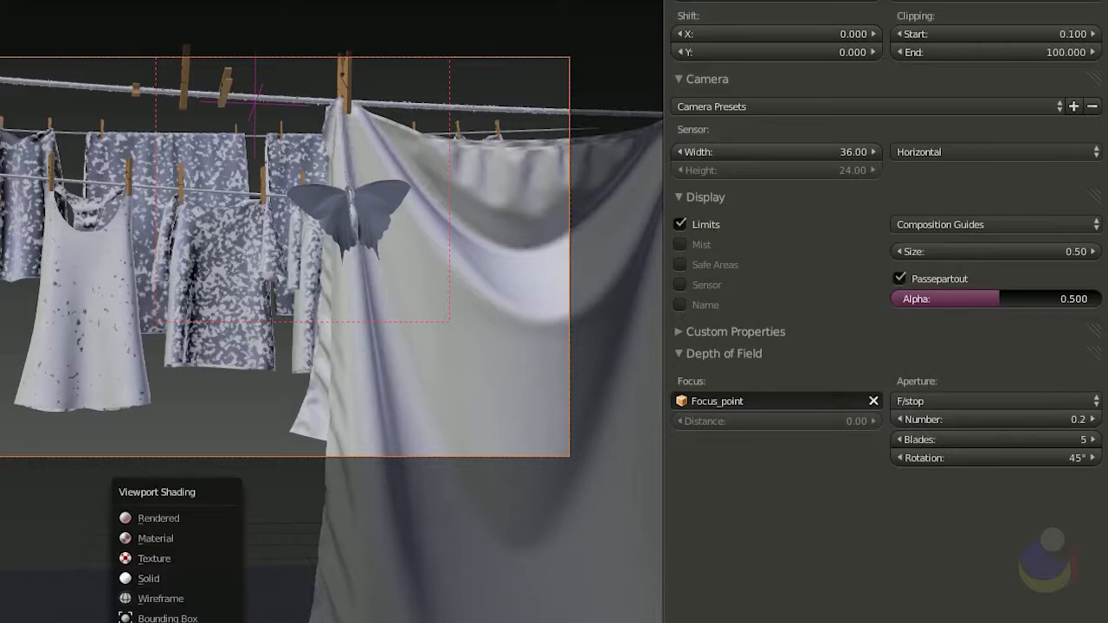
{"action": "left_click", "coordinate": [153, 518]}
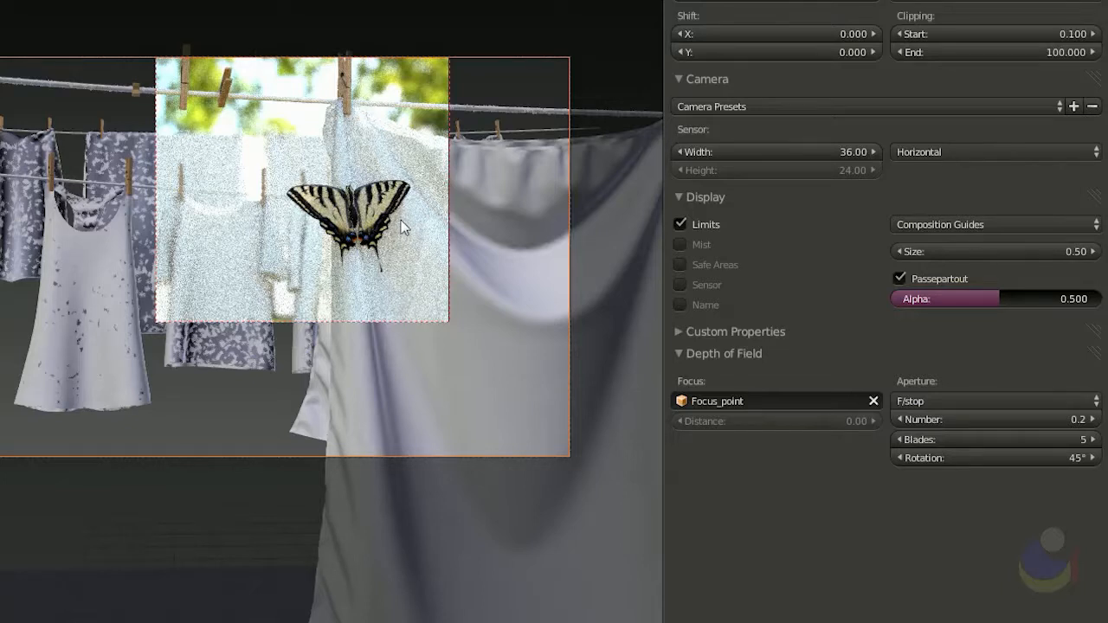
{"action": "left_click", "coordinate": [1015, 419]}
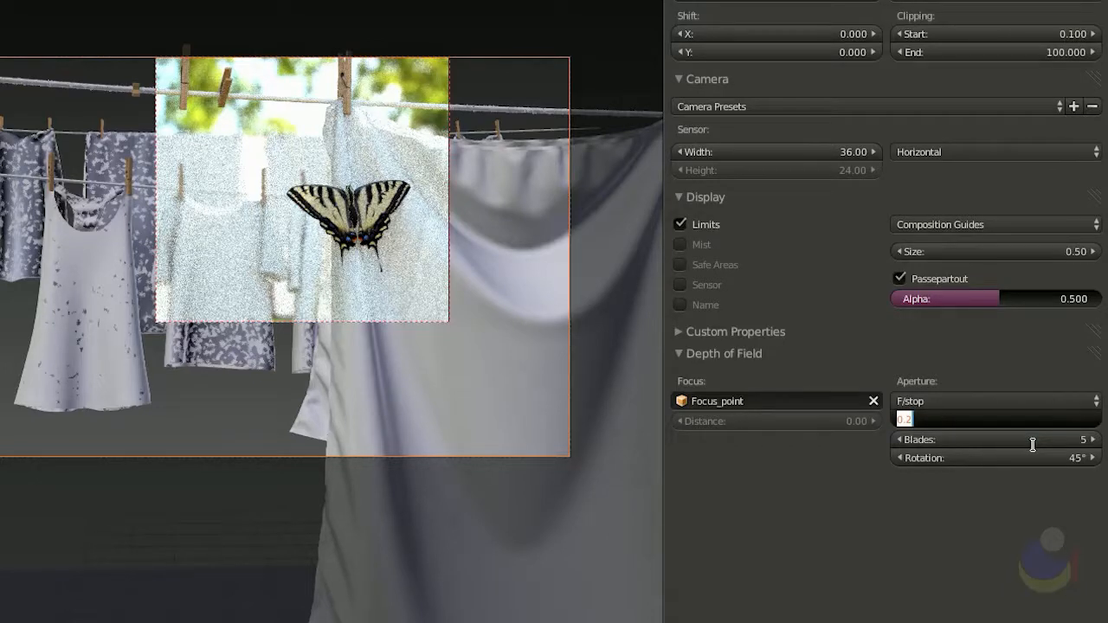
{"action": "type", "text": "22"}
{"action": "key", "text": "Return"}
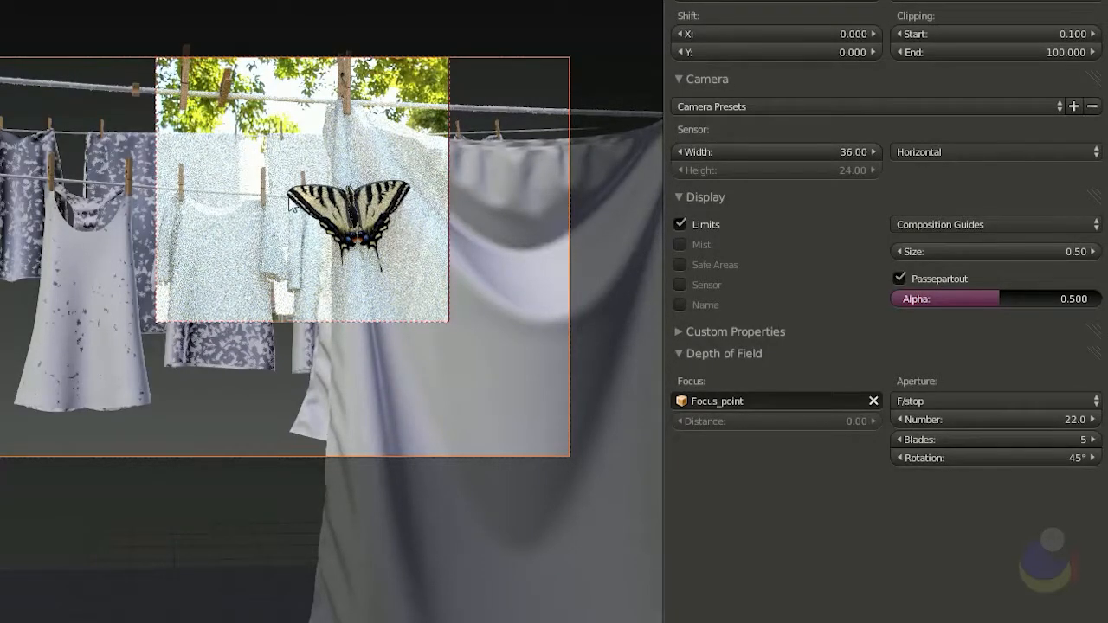
{"action": "scroll", "coordinate": [290, 201], "scroll_direction": "up", "scroll_amount": 1}
{"action": "scroll", "coordinate": [290, 201], "scroll_direction": "up", "scroll_amount": 1}
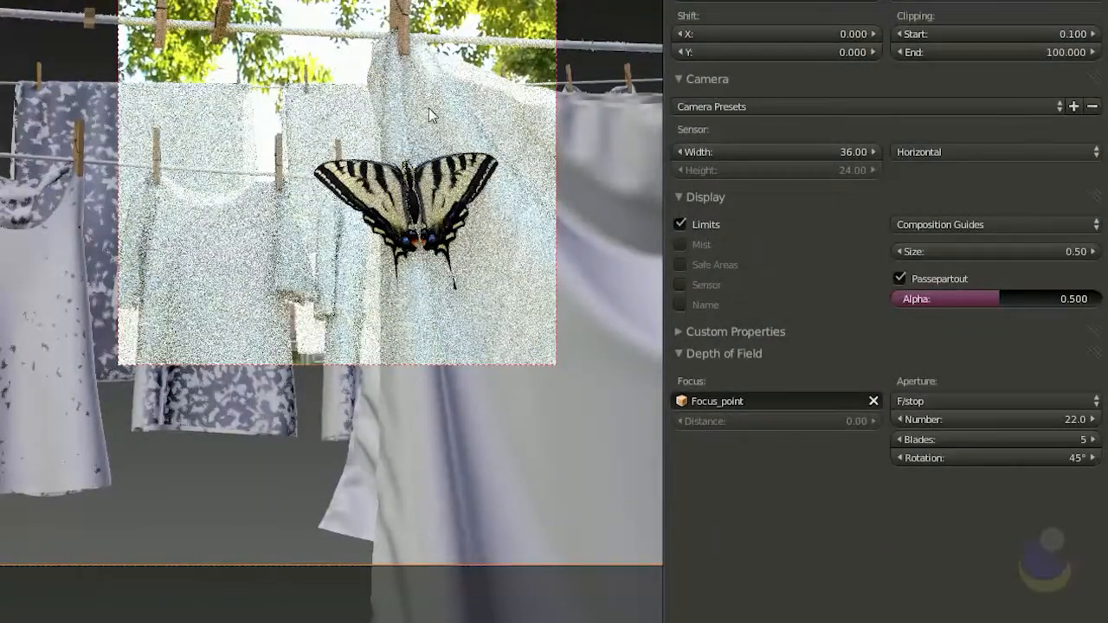
- Make the render's film background transparent and set the camera's depth of field F/stop number to 0.2
{"action": "left_click", "coordinate": [735, 1]}
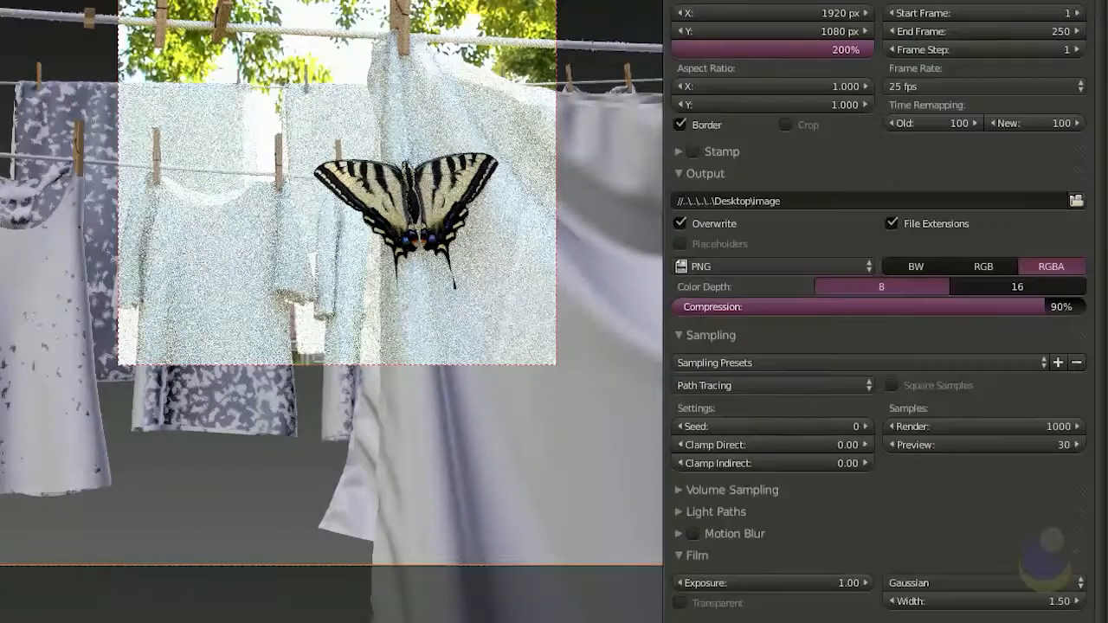
{"action": "left_click", "coordinate": [681, 602]}
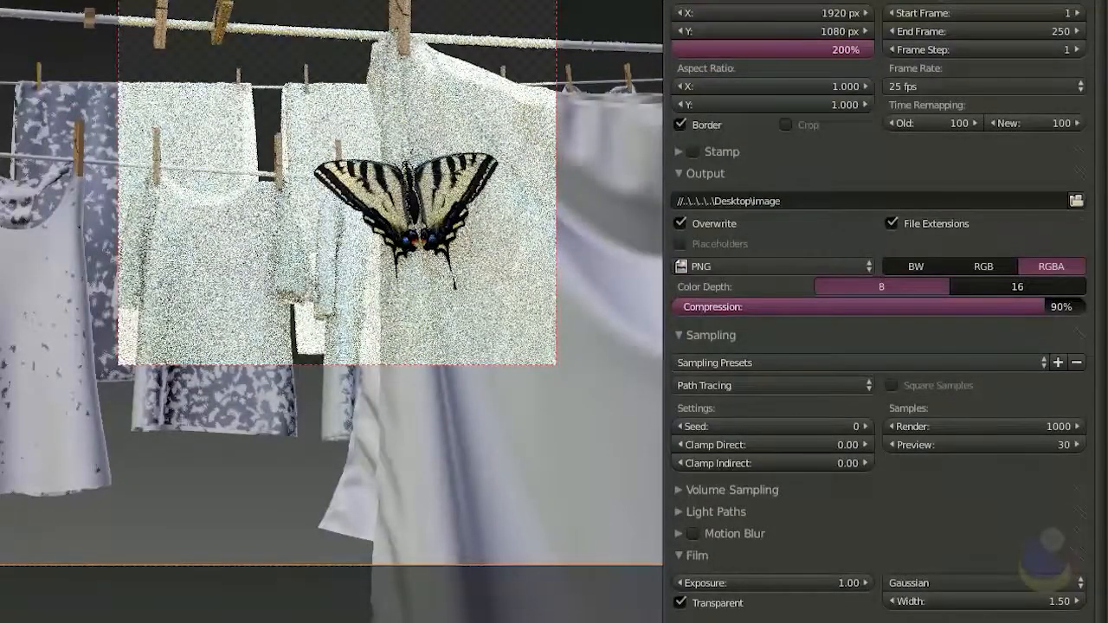
{"action": "left_click", "coordinate": [841, 1]}
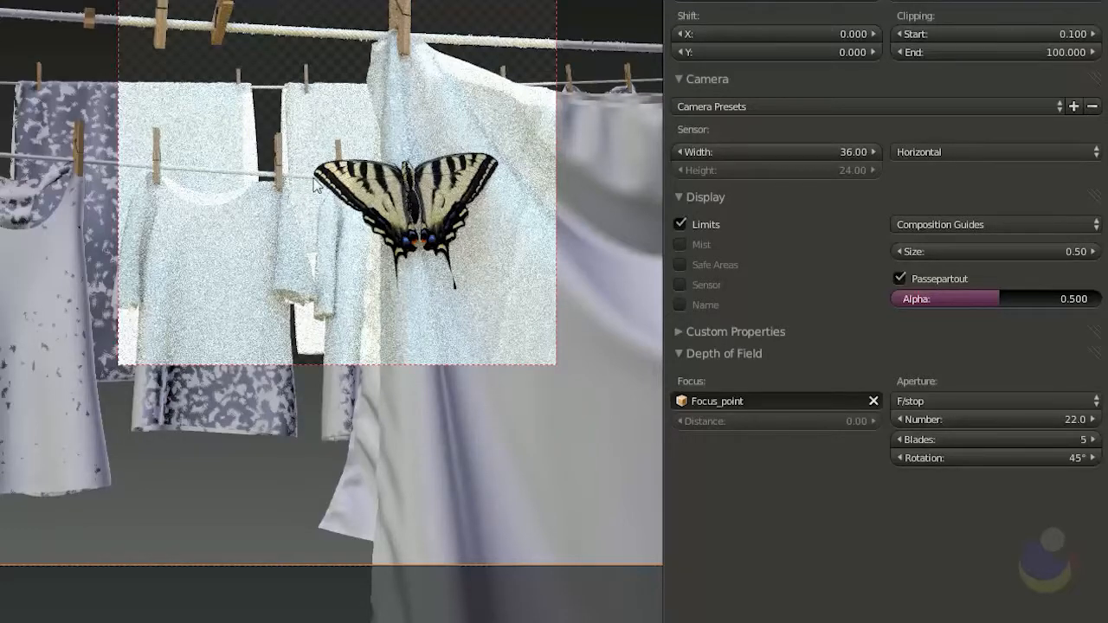
{"action": "left_click", "coordinate": [1046, 419]}
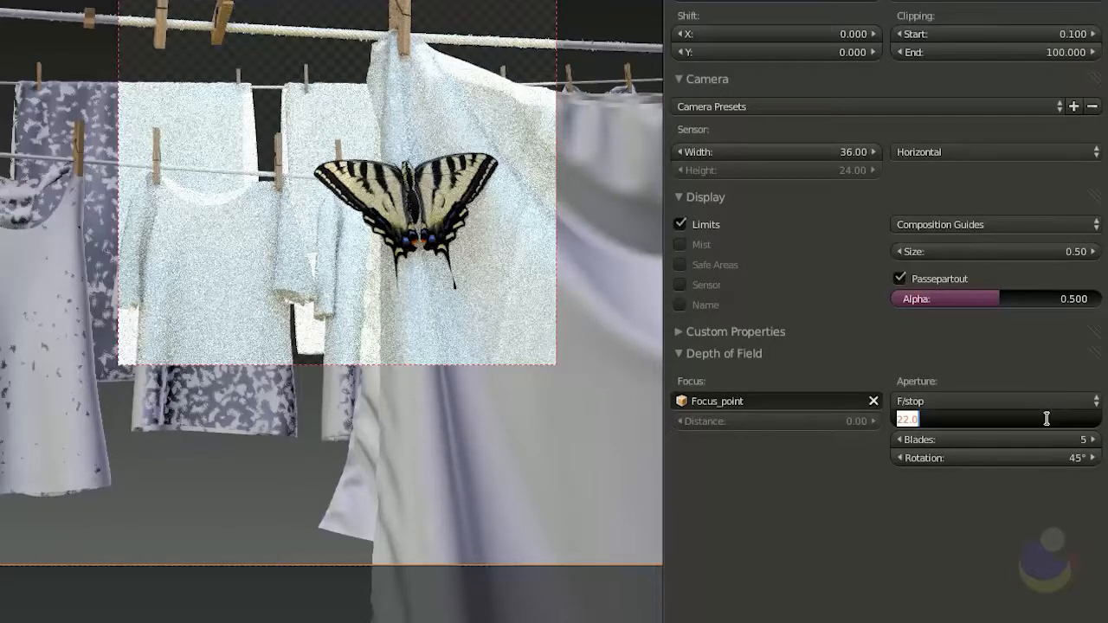
{"action": "type", "text": "0.2"}
{"action": "key", "text": "Return"}
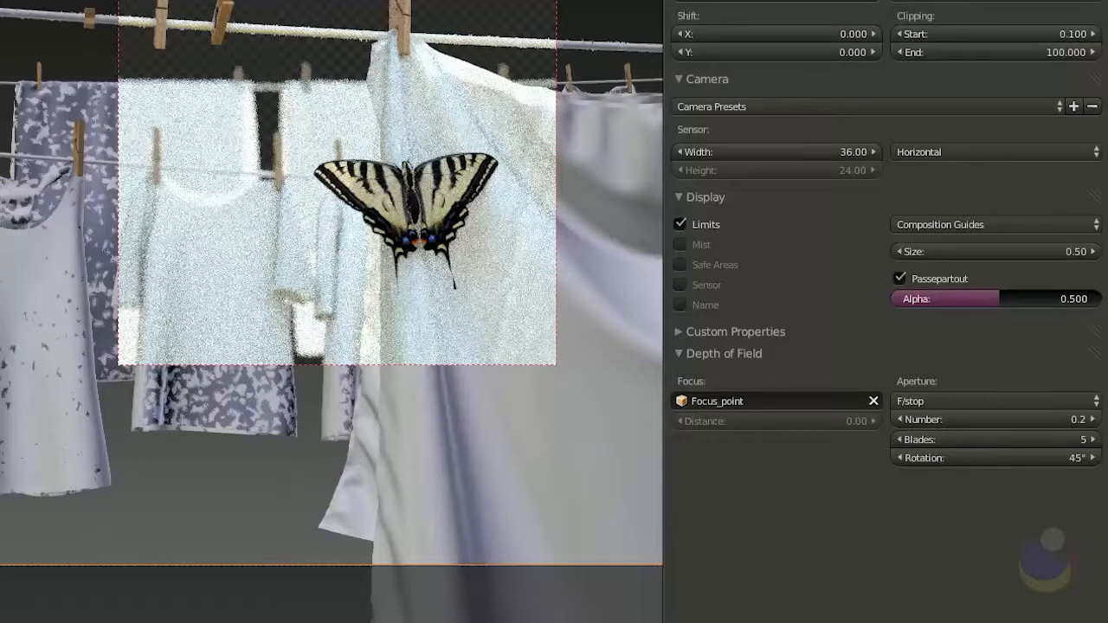
- Bring up the render settings and show only the scene layers holding the front clothesline sheet and the butterfly
{"action": "left_click", "coordinate": [720, 2]}
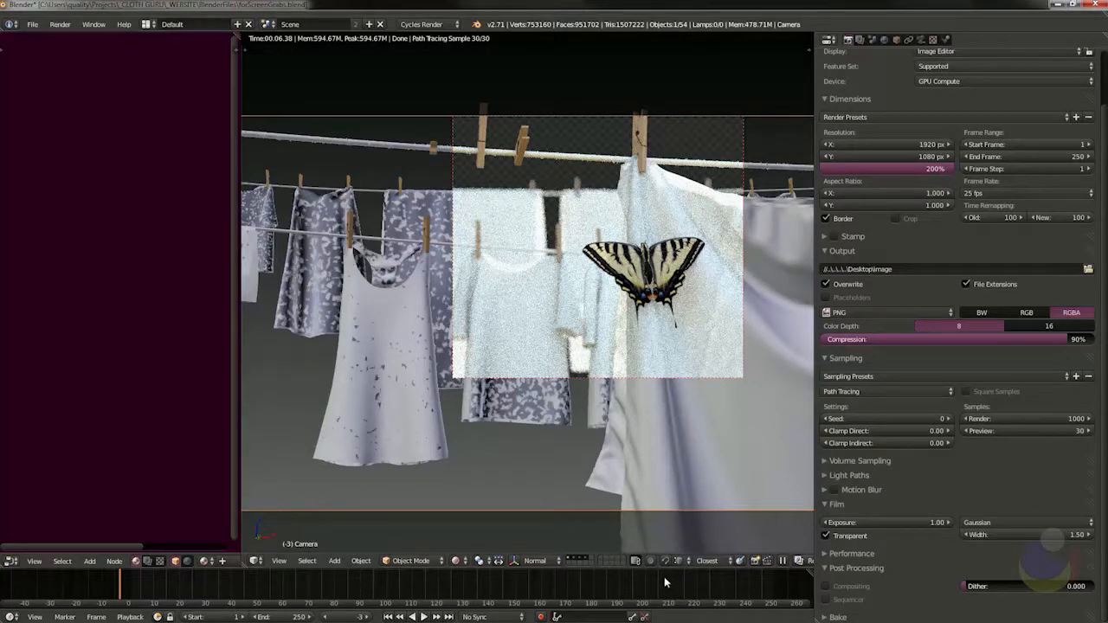
{"action": "left_click", "coordinate": [569, 558]}
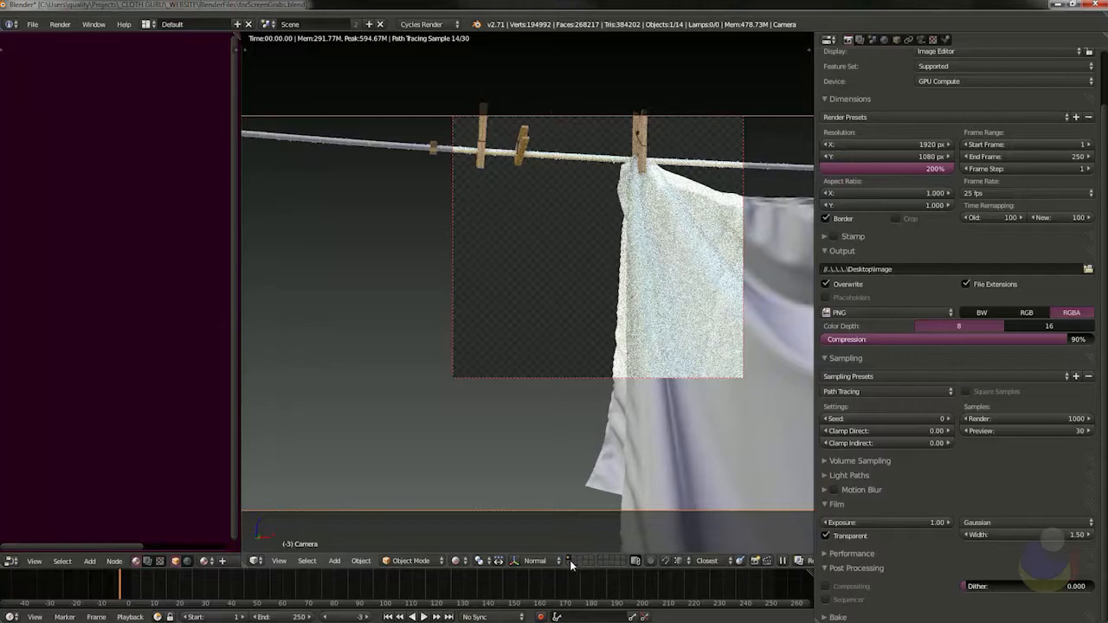
{"action": "left_click", "coordinate": [568, 561], "text": "shift"}
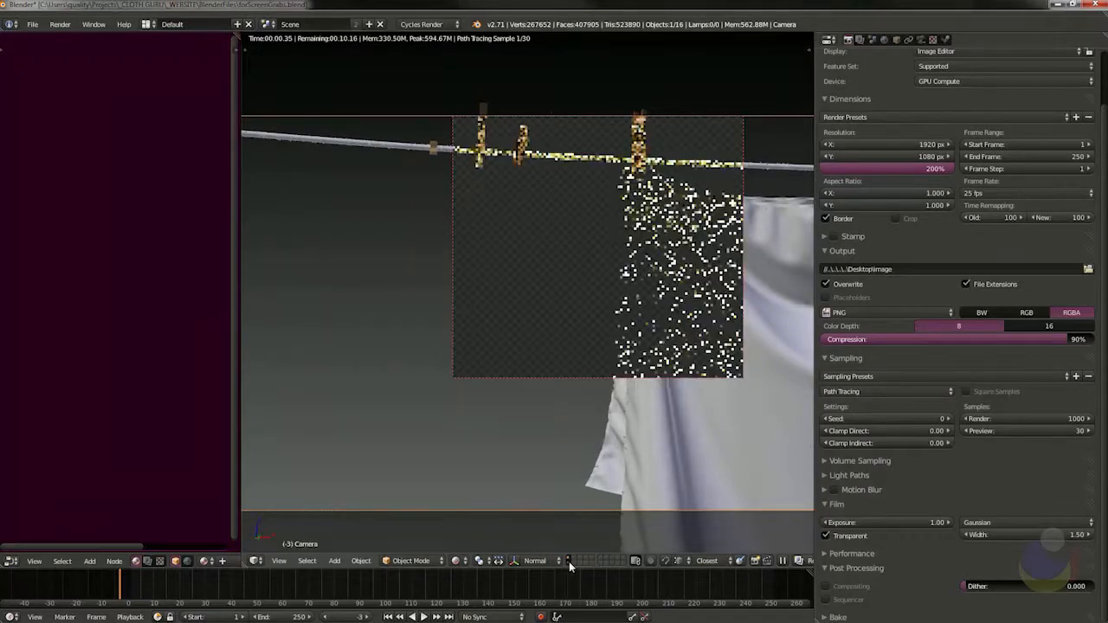
{"action": "left_click", "coordinate": [570, 561], "text": "shift"}
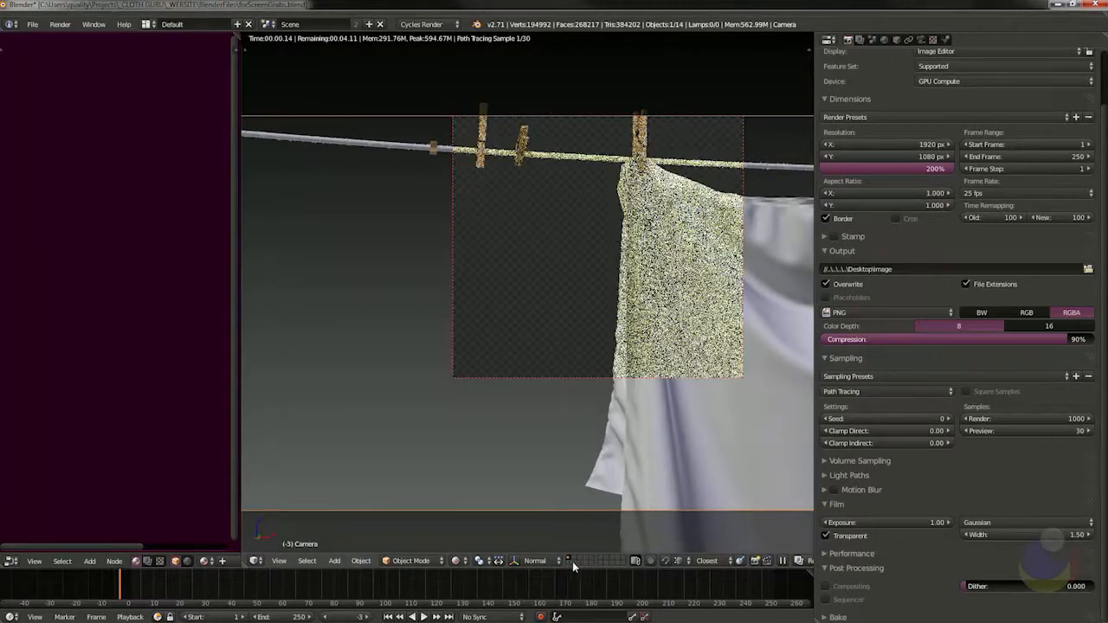
{"action": "left_click", "coordinate": [585, 561], "text": "shift"}
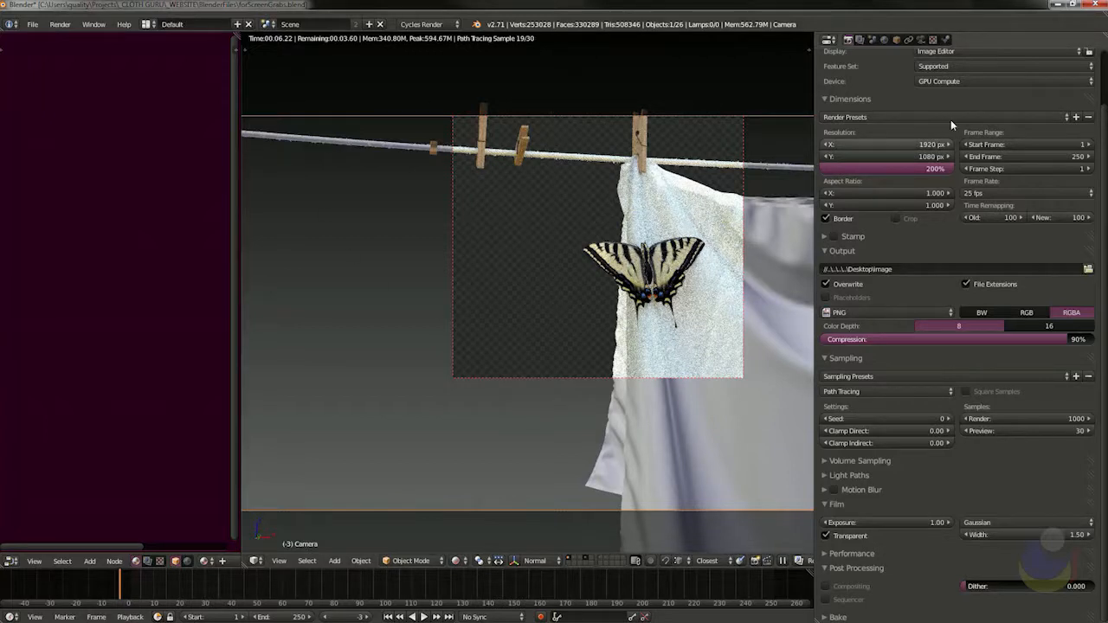
{"action": "scroll", "coordinate": [969, 134], "scroll_direction": "up", "scroll_amount": 2}
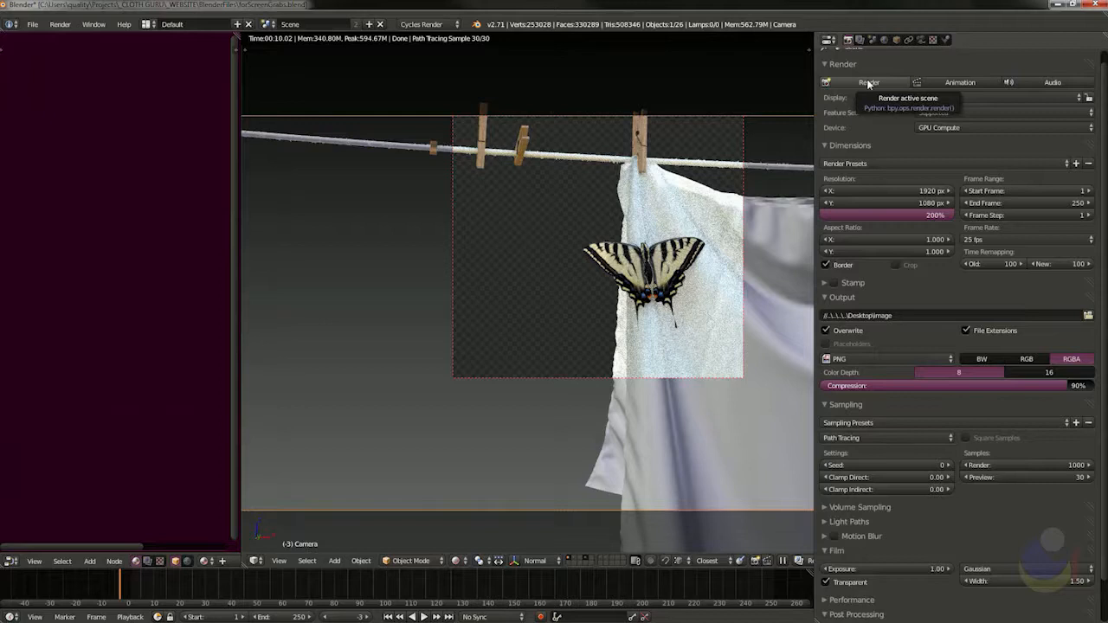
- Isolate the back clothesline's layer and the middle clothesline's layer one after the other in the rendered camera view
{"action": "left_click", "coordinate": [574, 561]}
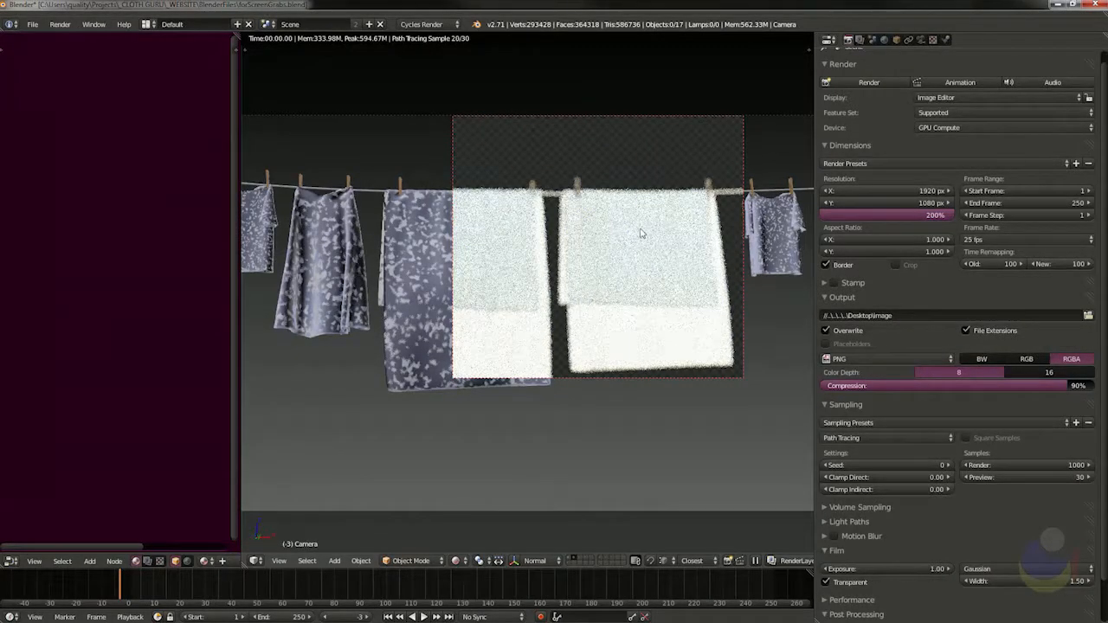
{"action": "left_click", "coordinate": [580, 560]}
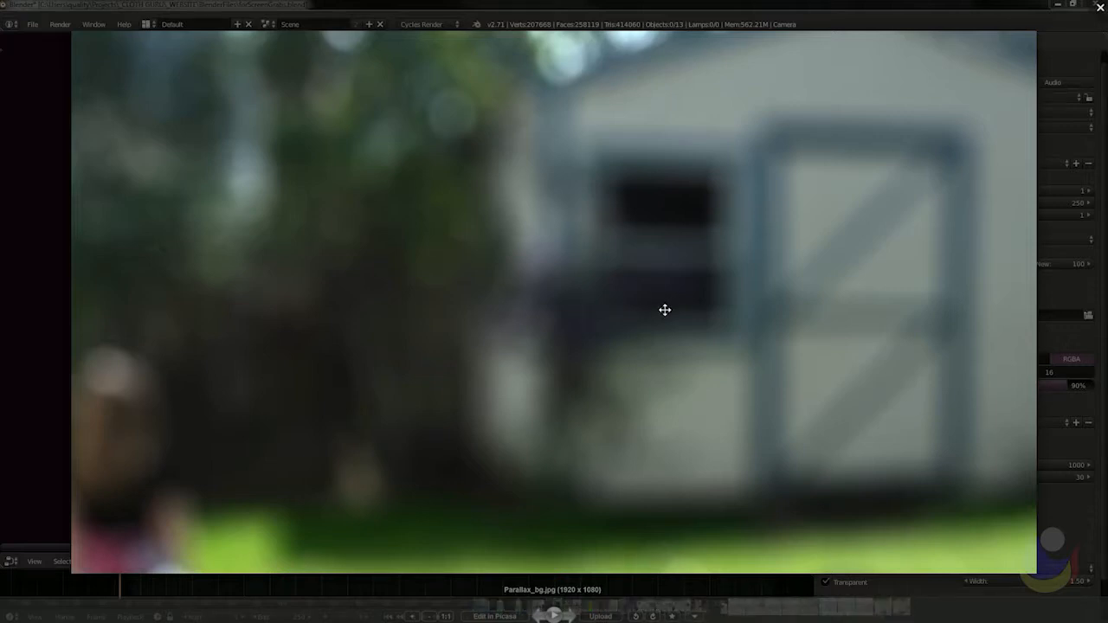
- Close the Parallax_bg.jpg background photo and view the composited WhiteLinen.jpg image in Picasa Photo Viewer
{"action": "left_click", "coordinate": [1100, 8]}
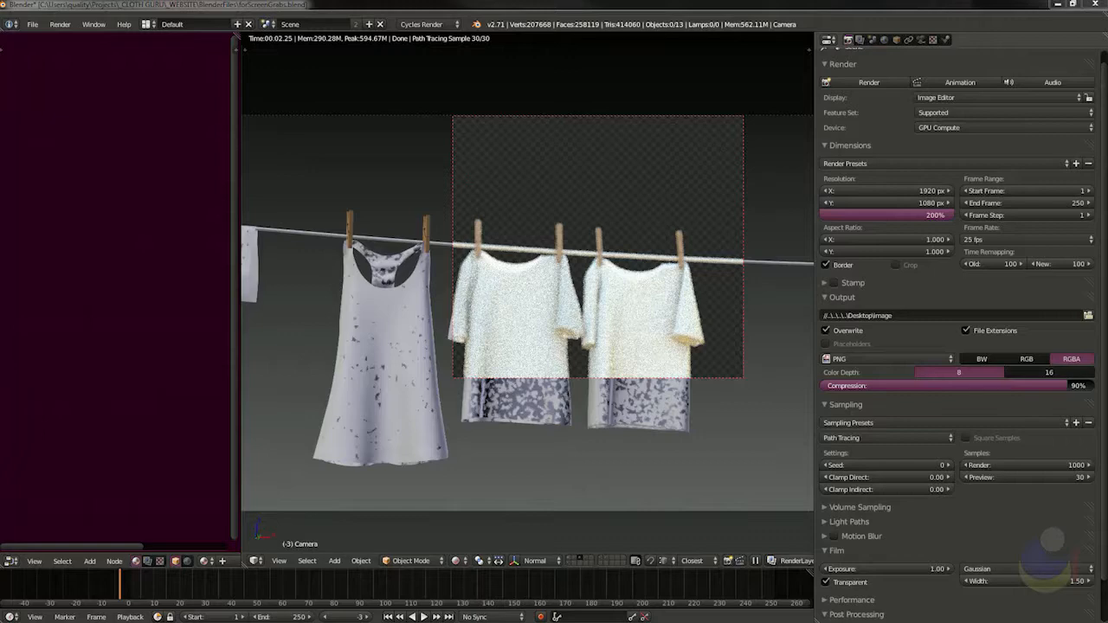
{"action": "left_click_drag", "start_coordinate": [1107, 9], "coordinate": [903, 41]}
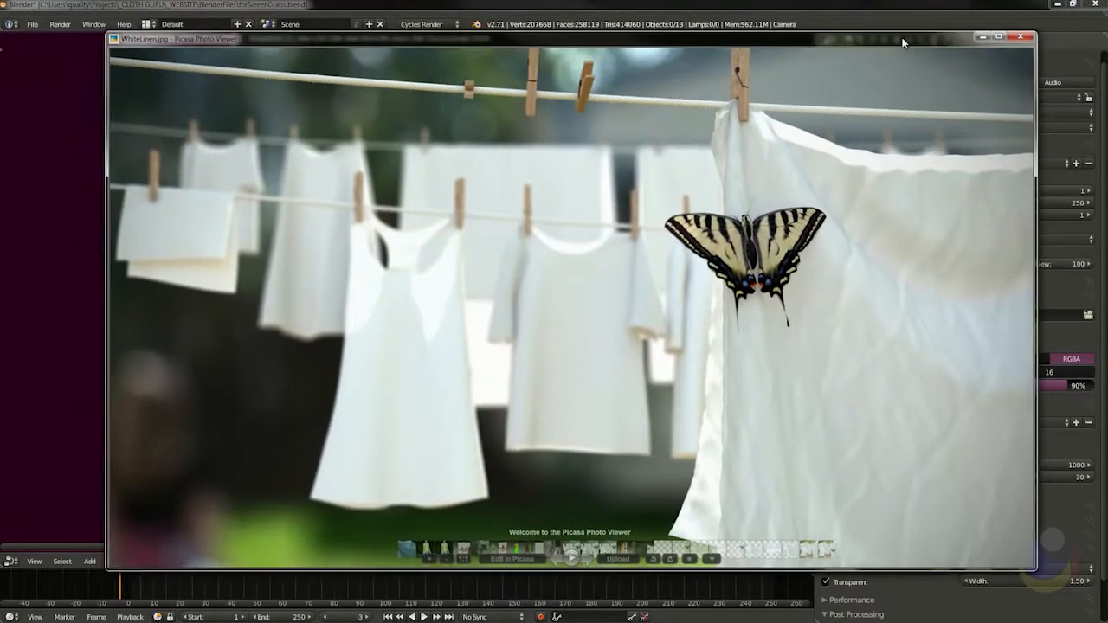